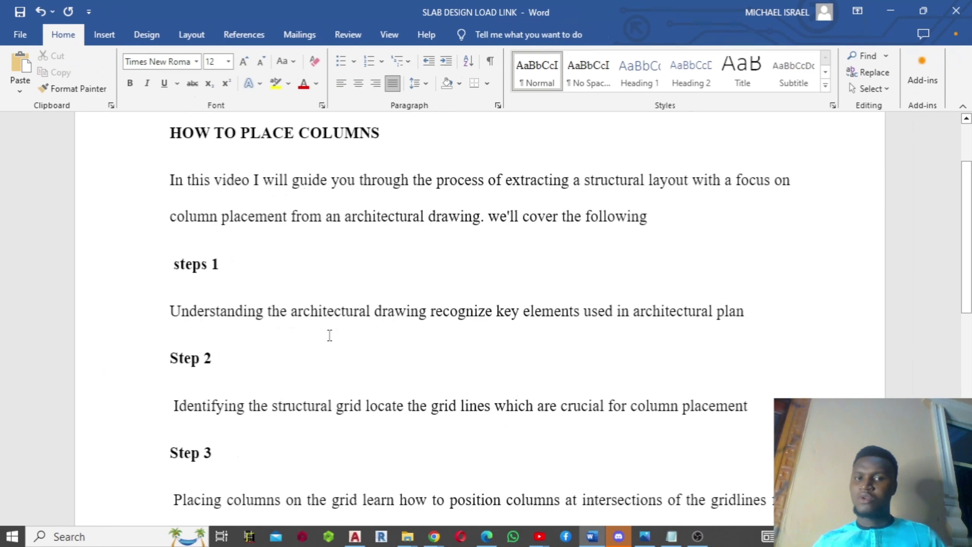
- Insert a comma after "architectural drawing" in the step 1 text and after "structural grid" in the step 2 text
{"action": "left_click", "coordinate": [428, 311]}
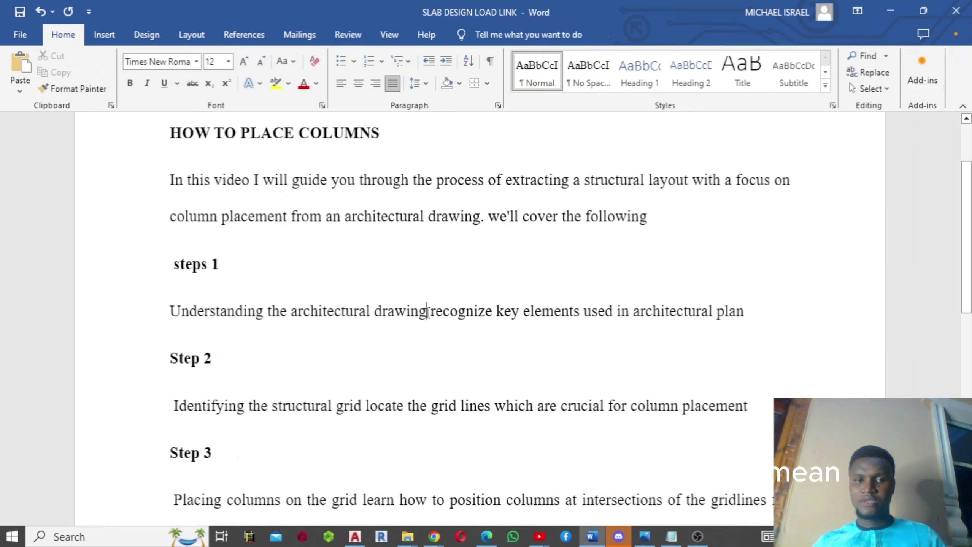
{"action": "type", "text": ","}
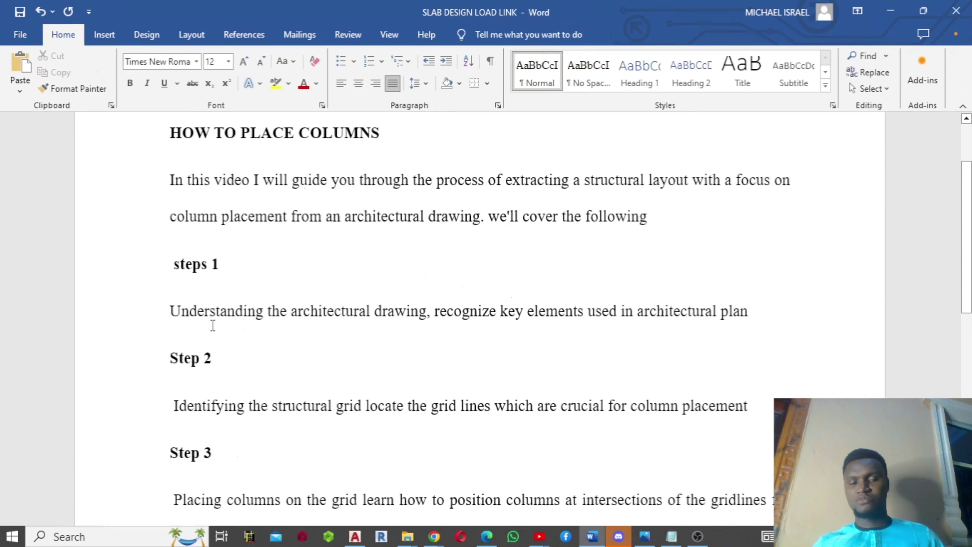
{"action": "scroll", "coordinate": [212, 325], "scroll_direction": "down", "scroll_amount": 1}
{"action": "scroll", "coordinate": [192, 321], "scroll_direction": "down", "scroll_amount": 1}
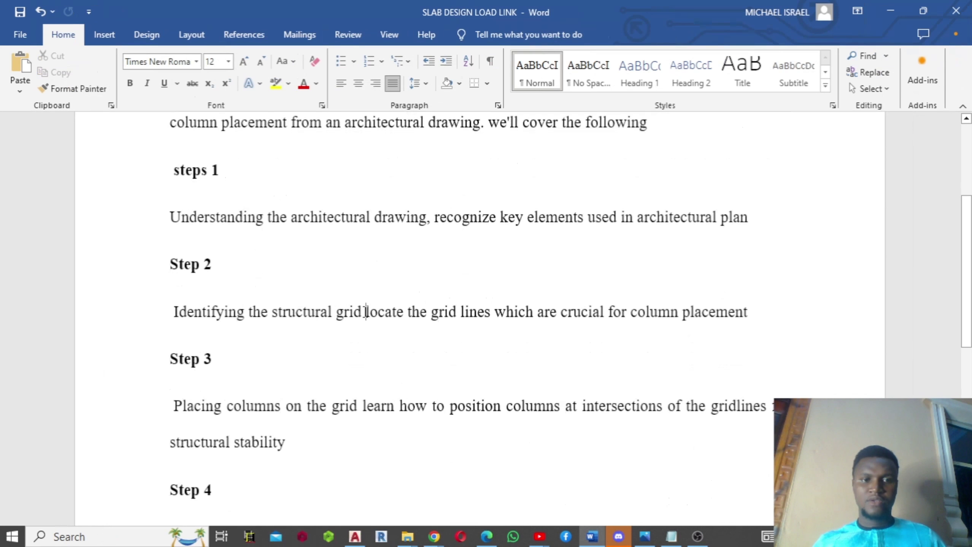
{"action": "left_click", "coordinate": [366, 312]}
{"action": "key", "text": "BackSpace"}
{"action": "type", "text": ","}
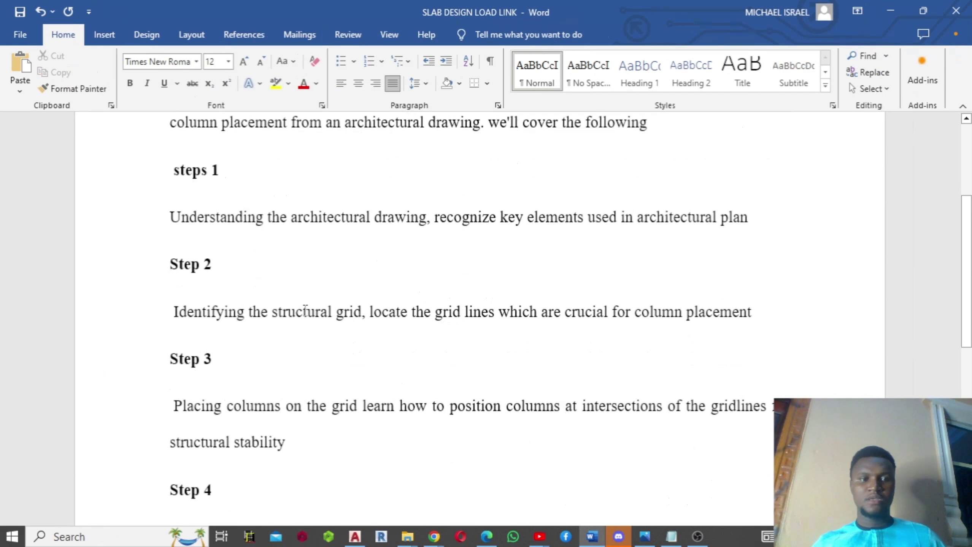
- Read through the column placement steps 1 to 5 and the closing paragraph of section 1.1
{"action": "scroll", "coordinate": [243, 319], "scroll_direction": "down", "scroll_amount": 1}
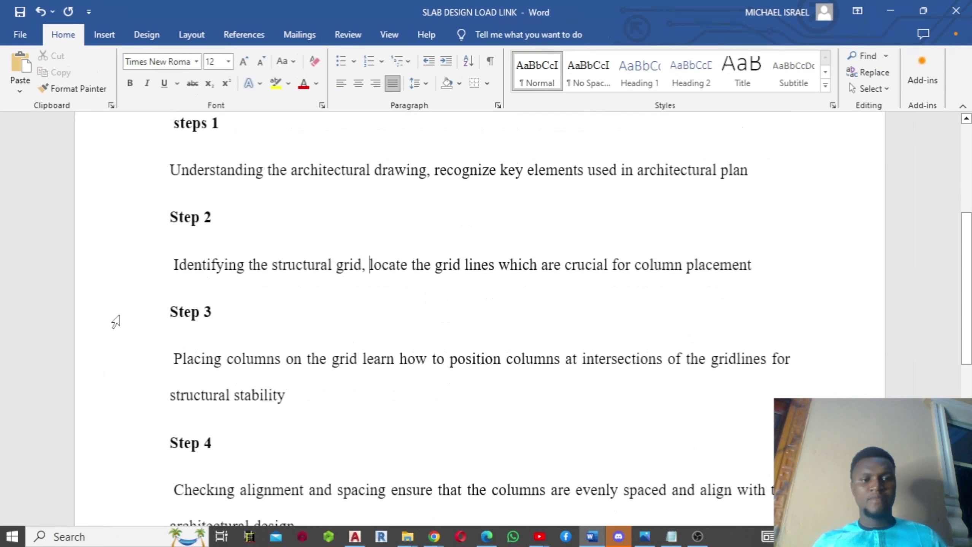
{"action": "scroll", "coordinate": [210, 349], "scroll_direction": "down", "scroll_amount": 1}
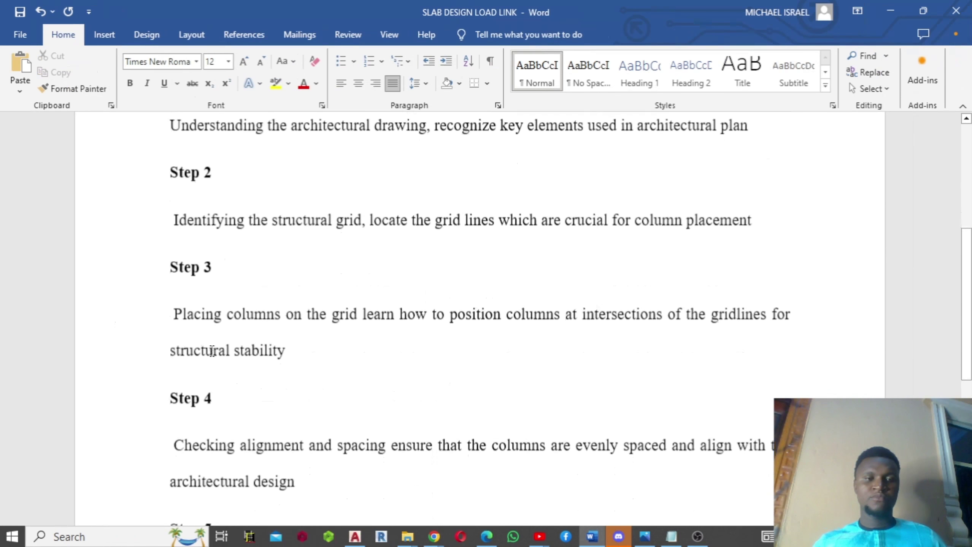
{"action": "scroll", "coordinate": [213, 355], "scroll_direction": "down", "scroll_amount": 2}
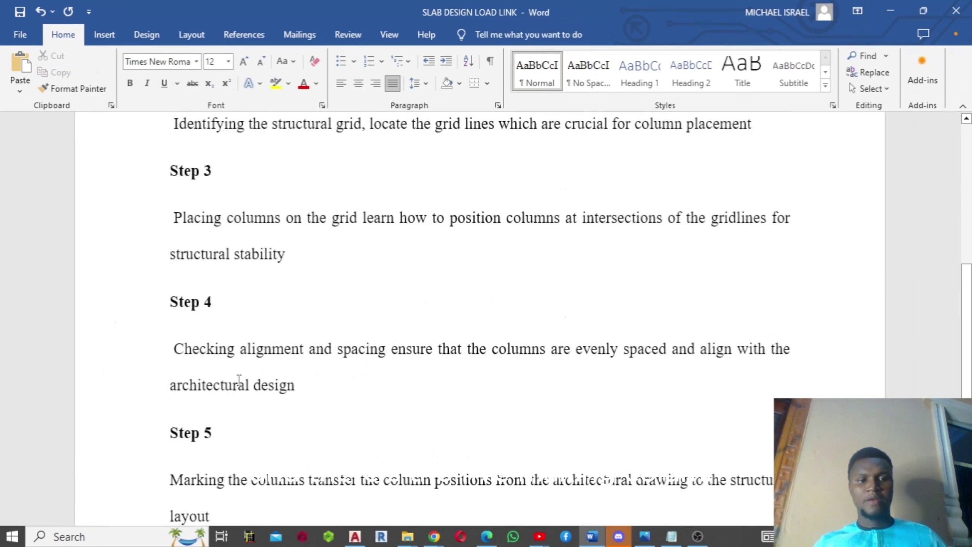
{"action": "scroll", "coordinate": [239, 380], "scroll_direction": "down", "scroll_amount": 2}
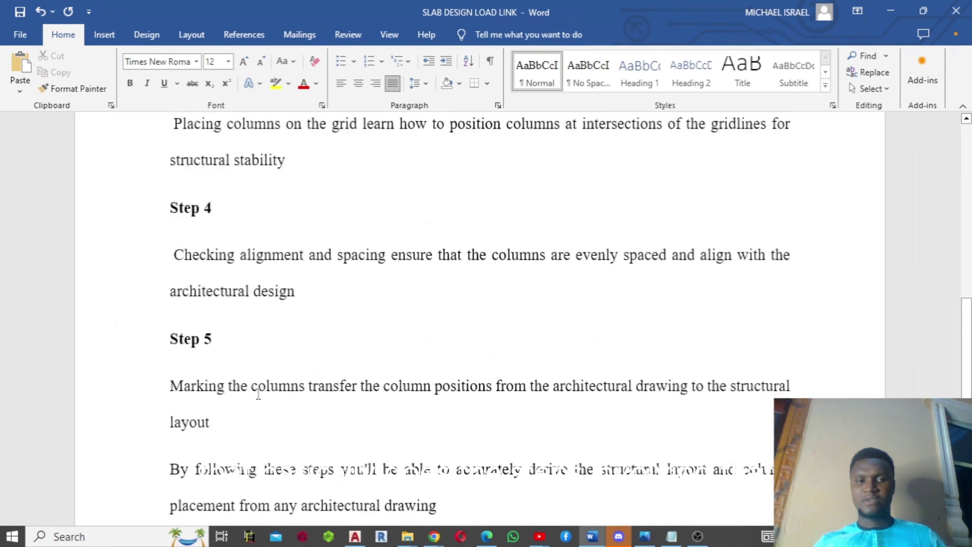
{"action": "scroll", "coordinate": [216, 386], "scroll_direction": "down", "scroll_amount": 2}
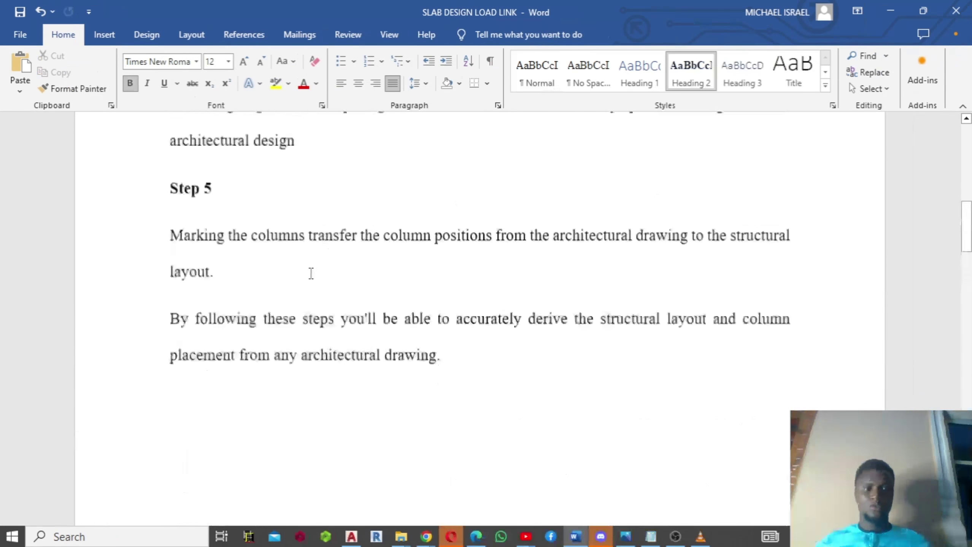
{"action": "scroll", "coordinate": [310, 273], "scroll_direction": "up", "scroll_amount": 4}
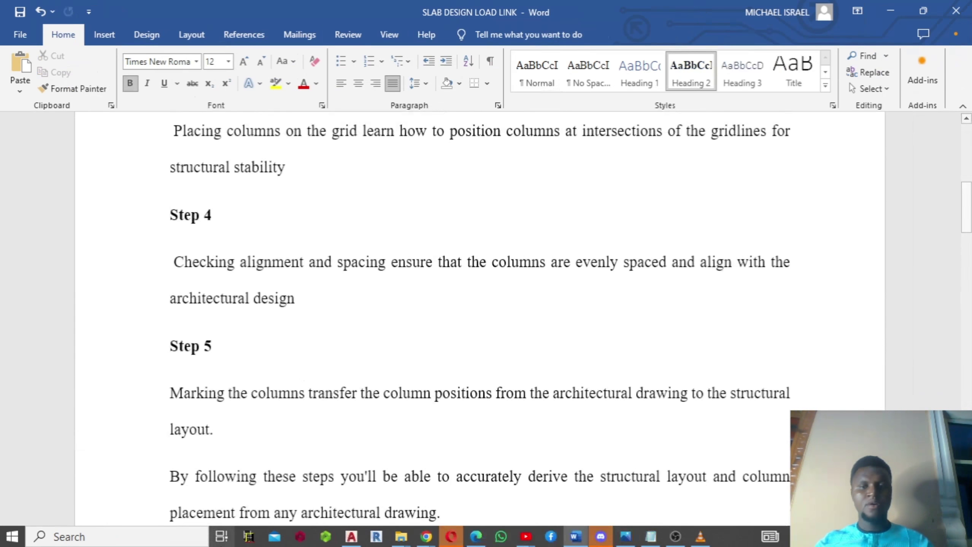
{"action": "scroll", "coordinate": [286, 313], "scroll_direction": "up", "scroll_amount": 7}
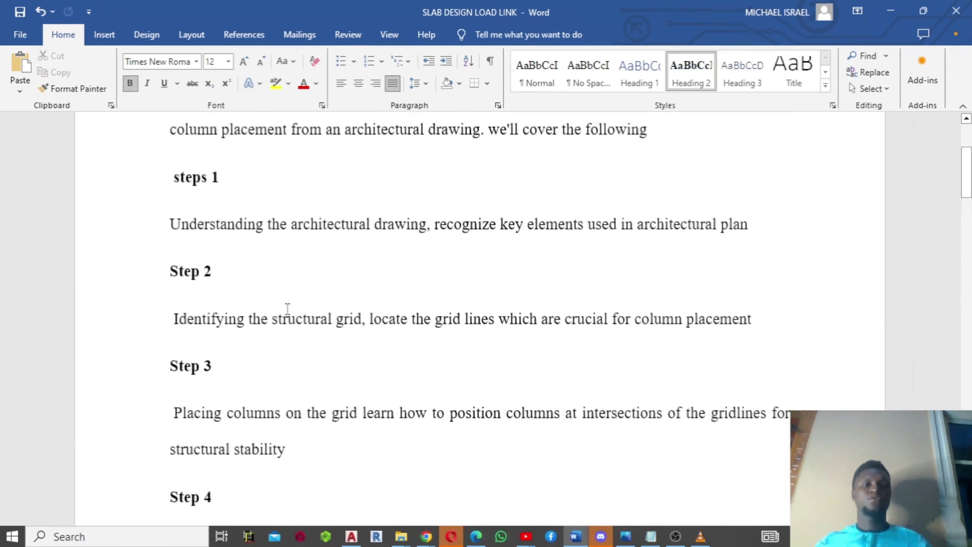
{"action": "scroll", "coordinate": [287, 308], "scroll_direction": "up", "scroll_amount": 5}
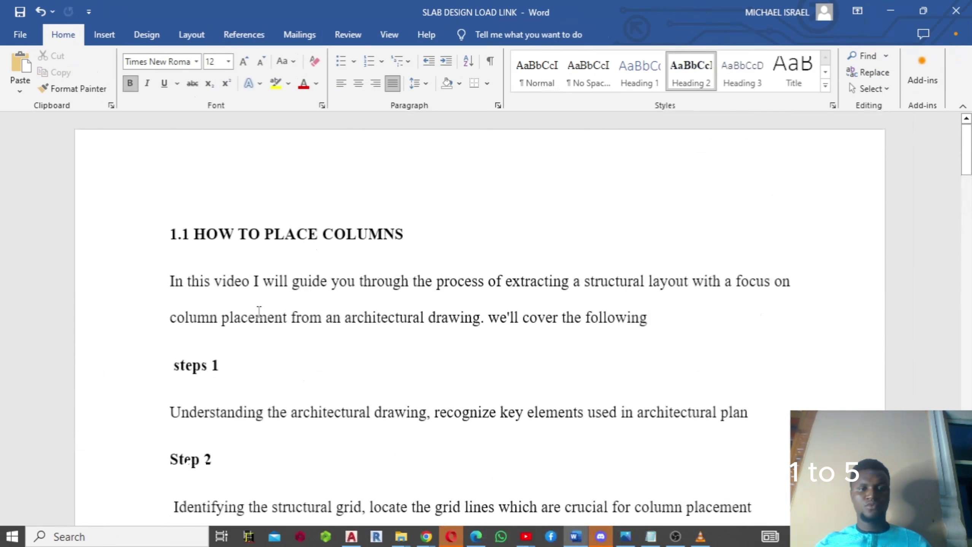
{"action": "scroll", "coordinate": [259, 311], "scroll_direction": "down", "scroll_amount": 7}
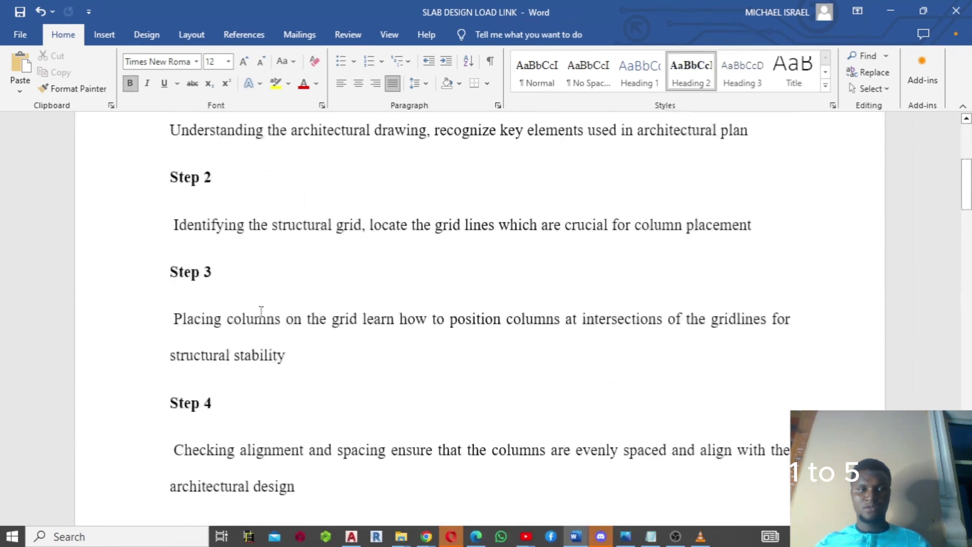
{"action": "scroll", "coordinate": [261, 311], "scroll_direction": "down", "scroll_amount": 13}
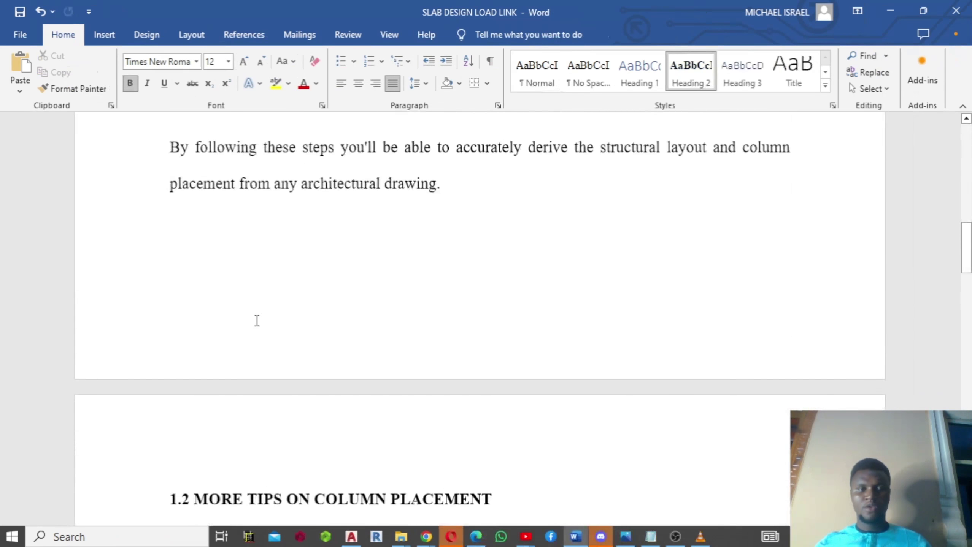
- In section 1.2's Required Column Spacing paragraph, replace "spacing," after "between column" with a full stop before "230mm"
{"action": "scroll", "coordinate": [255, 322], "scroll_direction": "down", "scroll_amount": 4}
{"action": "scroll", "coordinate": [236, 349], "scroll_direction": "down", "scroll_amount": 1}
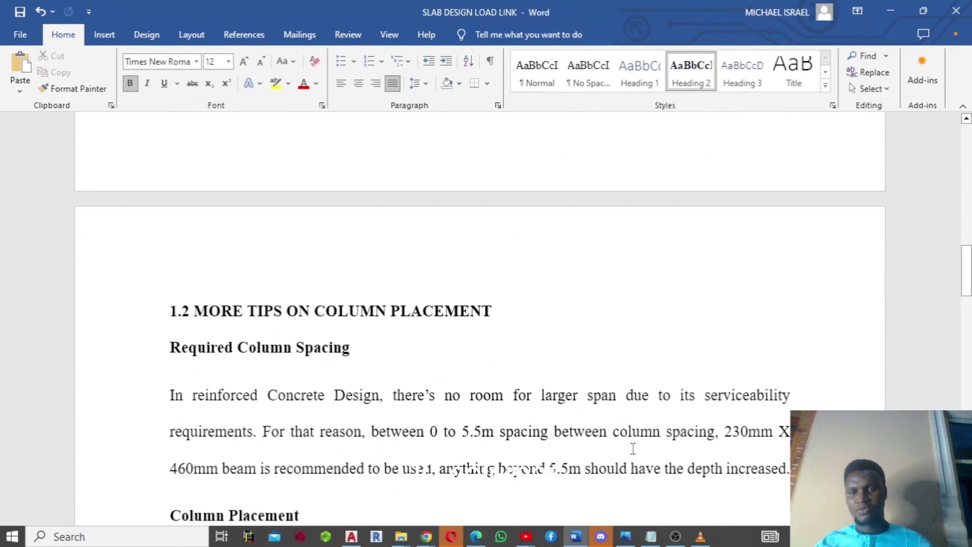
{"action": "right_click", "coordinate": [705, 439]}
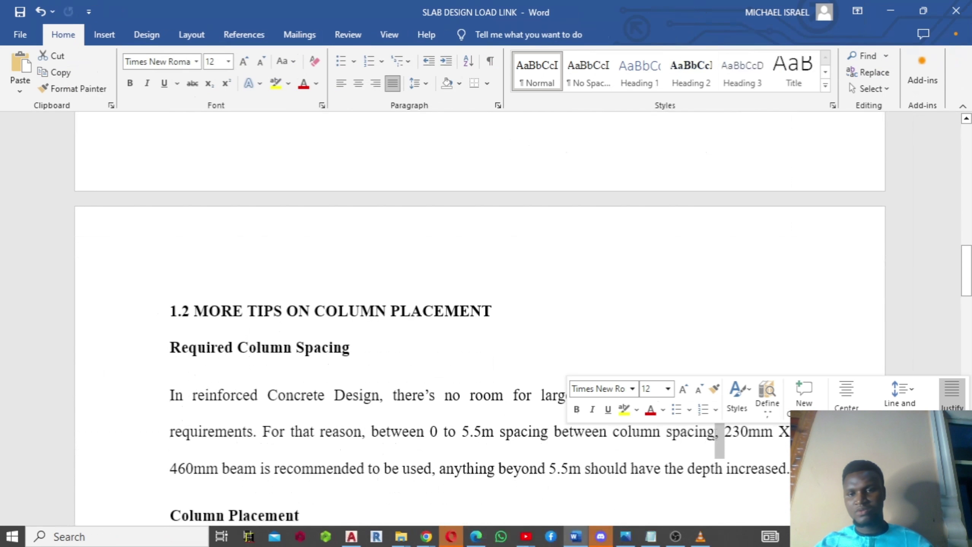
{"action": "key", "text": "BackSpace"}
{"action": "key", "text": "BackSpace"}
{"action": "key", "text": "BackSpace"}
{"action": "key", "text": "BackSpace"}
{"action": "key", "text": "BackSpace"}
{"action": "key", "text": "BackSpace"}
{"action": "key", "text": "BackSpace"}
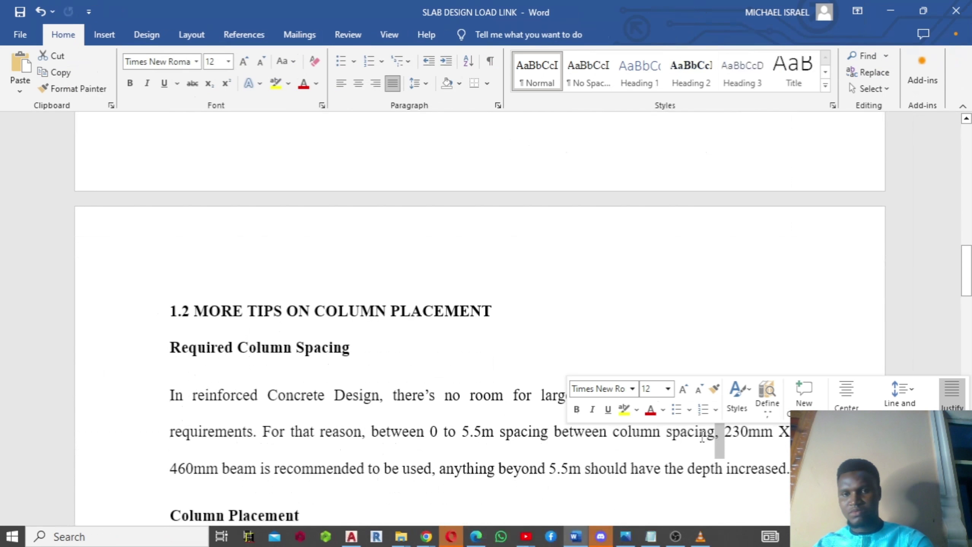
{"action": "key", "text": "BackSpace"}
{"action": "key", "text": "BackSpace"}
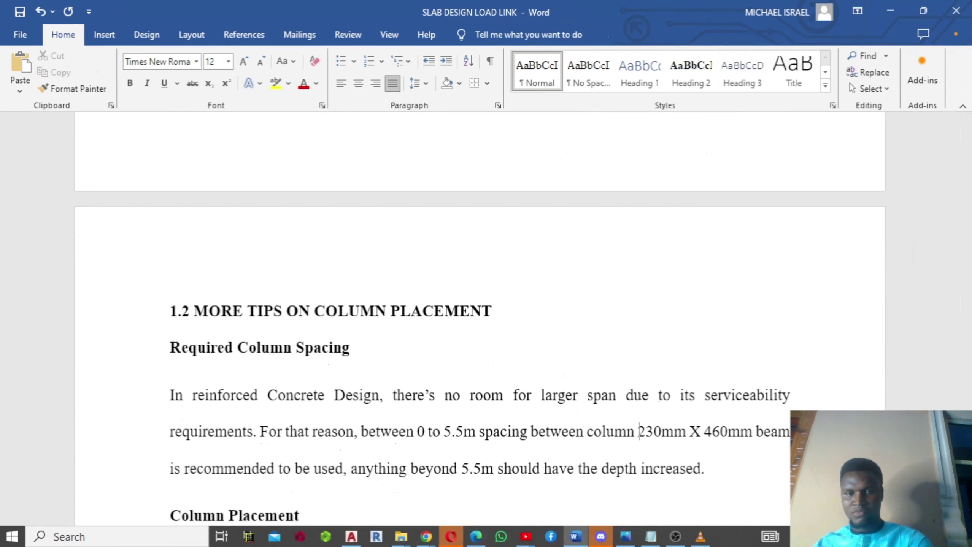
{"action": "key", "text": "BackSpace"}
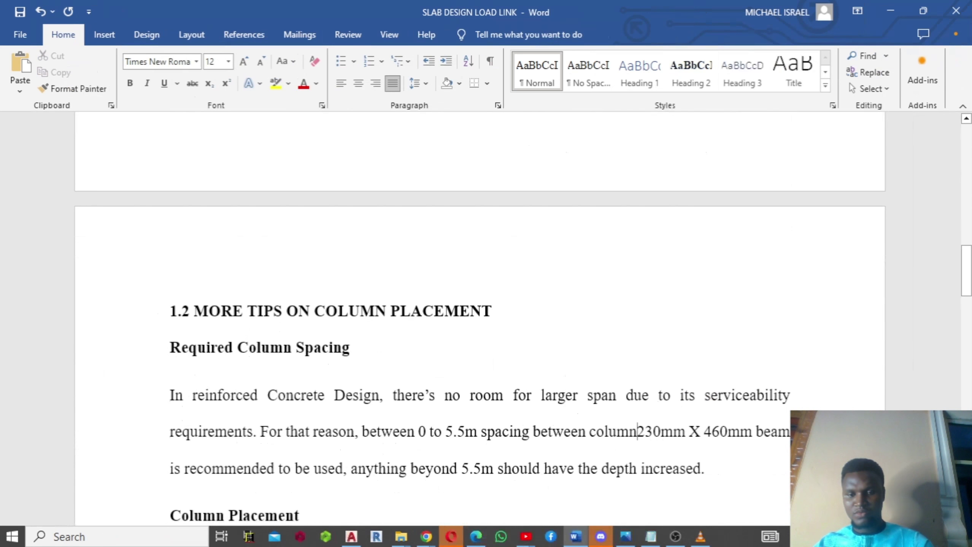
{"action": "type", "text": "."}
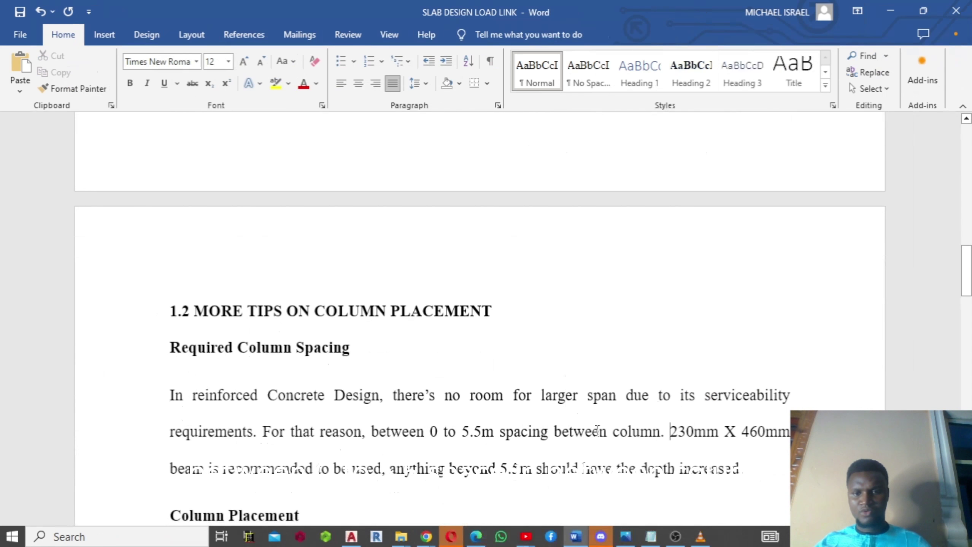
- Change "column" to the plural "columns" in the phrase "between column" of the Required Column Spacing paragraph
{"action": "left_click", "coordinate": [660, 433]}
{"action": "key", "text": "Delete"}
{"action": "type", "text": "S"}
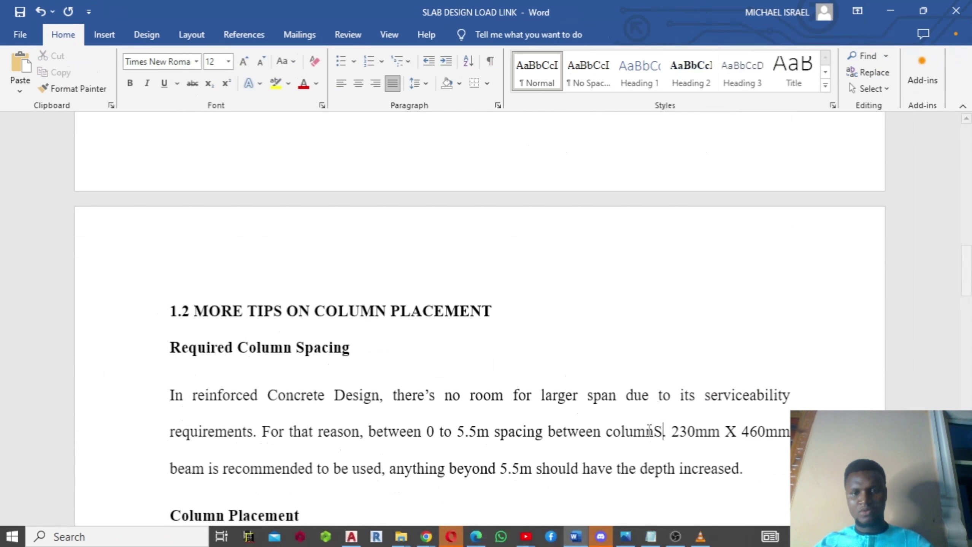
{"action": "key", "text": "BackSpace"}
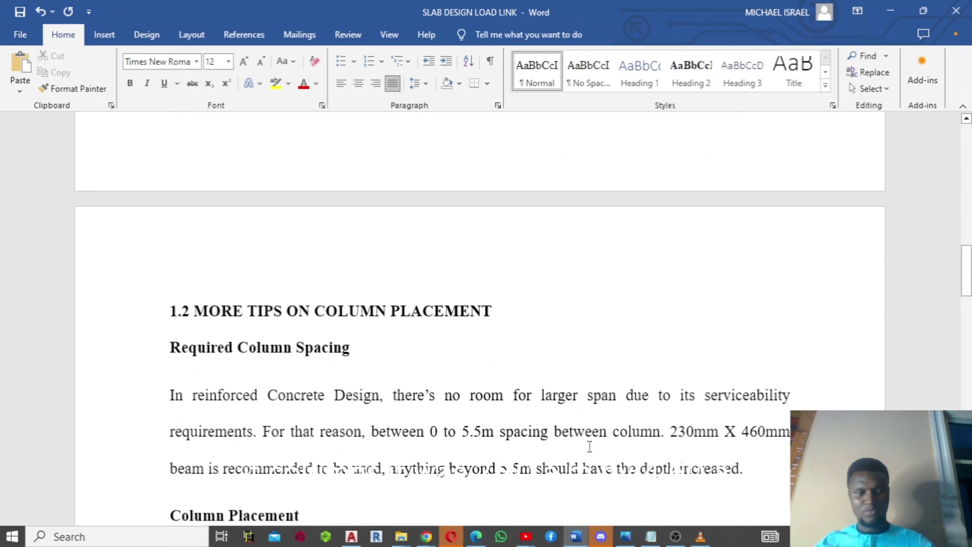
{"action": "type", "text": "s"}
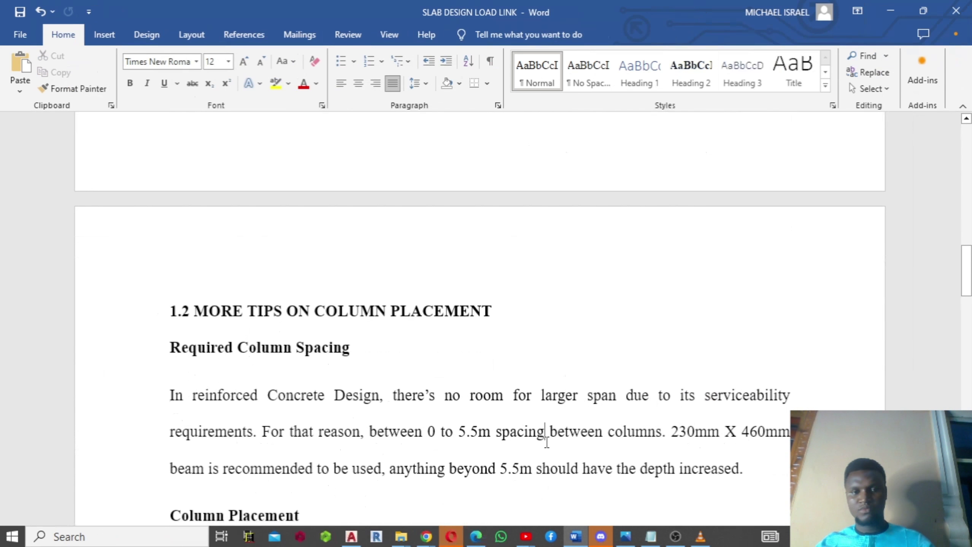
- Delete the phrase "between columns" after "5.5m spacing" in the Required Column Spacing paragraph
{"action": "type", "text": ","}
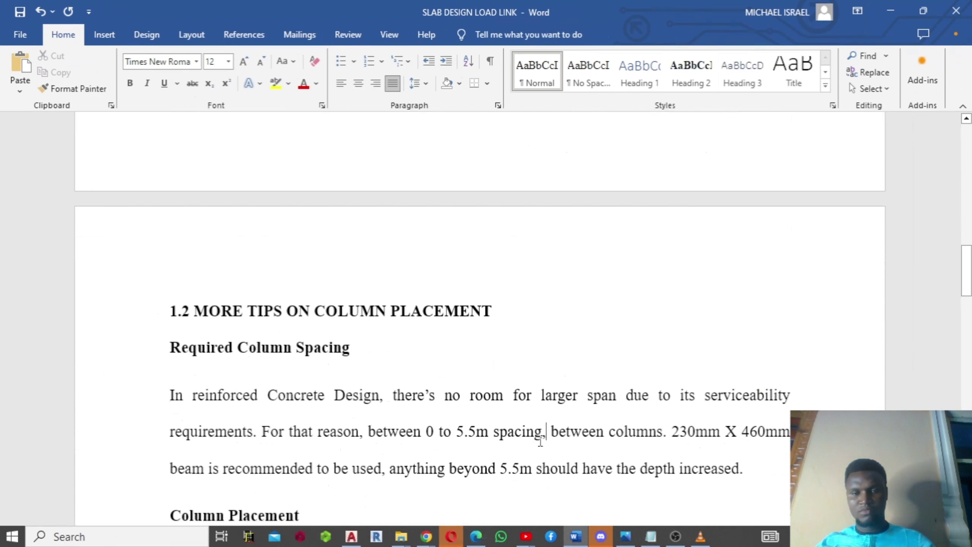
{"action": "left_click", "coordinate": [664, 432]}
{"action": "key", "text": "BackSpace"}
{"action": "key", "text": "BackSpace"}
{"action": "key", "text": "BackSpace"}
{"action": "key", "text": "BackSpace"}
{"action": "key", "text": "BackSpace"}
{"action": "key", "text": "BackSpace"}
{"action": "key", "text": "BackSpace"}
{"action": "key", "text": "BackSpace"}
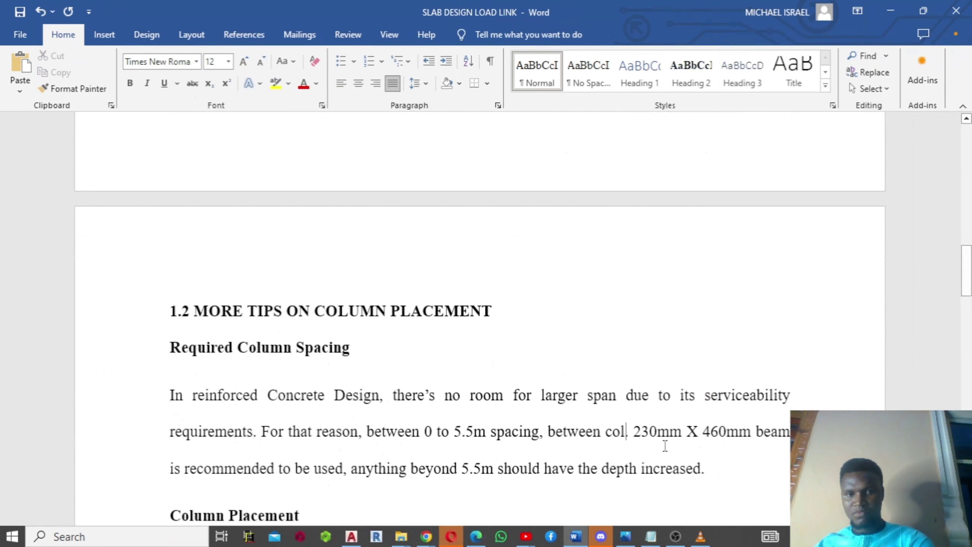
{"action": "key", "text": "BackSpace"}
{"action": "key", "text": "BackSpace"}
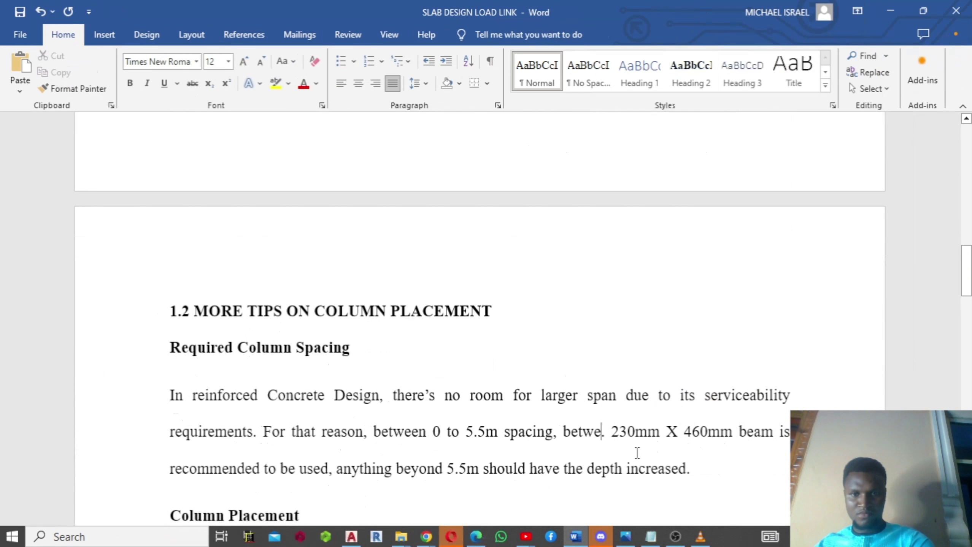
{"action": "key", "text": "BackSpace"}
{"action": "key", "text": "BackSpace"}
{"action": "key", "text": "BackSpace"}
{"action": "key", "text": "BackSpace"}
{"action": "key", "text": "BackSpace"}
{"action": "key", "text": "BackSpace"}
{"action": "key", "text": "BackSpace"}
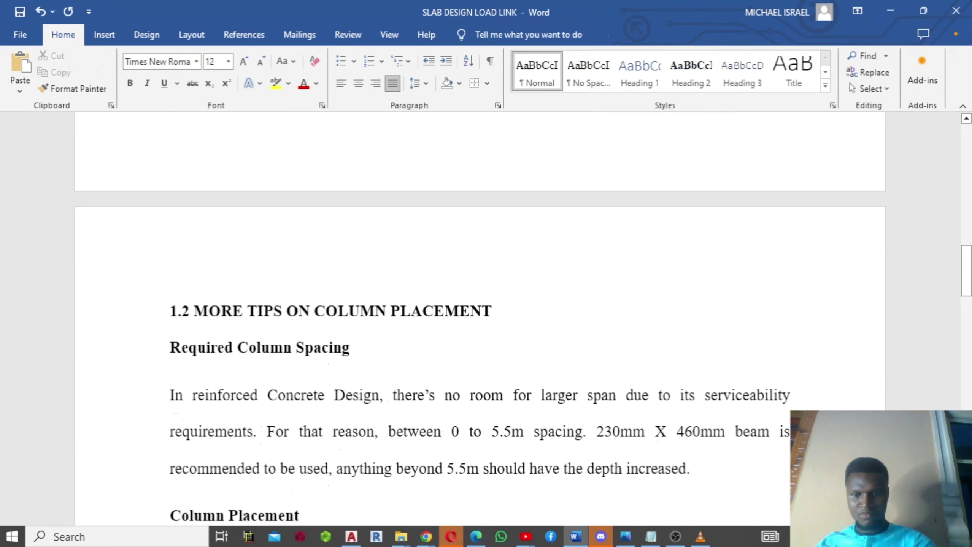
- Delete the word "between" in front of "0 to 5.5m spacing" in the Required Column Spacing paragraph
{"action": "key", "text": "BackSpace"}
{"action": "key", "text": "BackSpace"}
{"action": "key", "text": "BackSpace"}
{"action": "key", "text": "BackSpace"}
{"action": "key", "text": "BackSpace"}
{"action": "key", "text": "BackSpace"}
{"action": "key", "text": "BackSpace"}
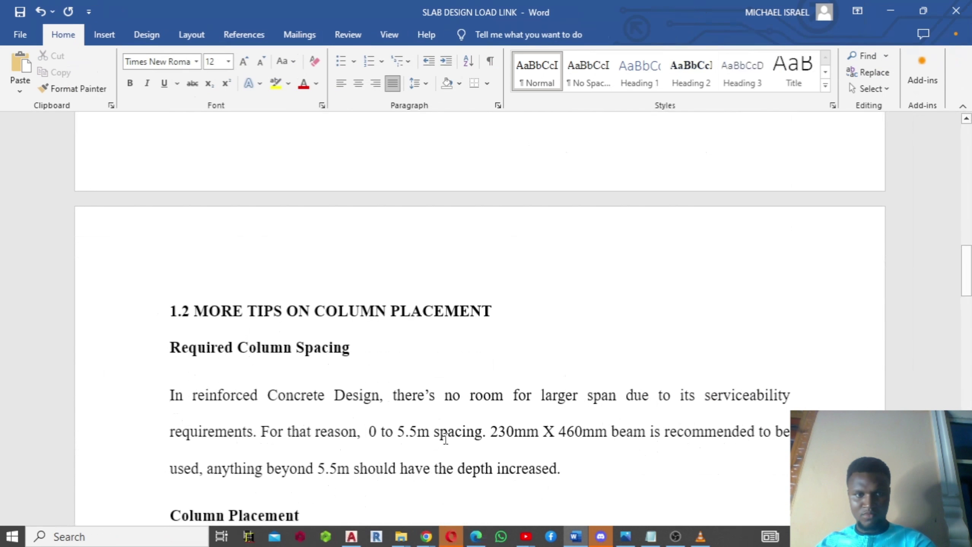
- Insert "between columns" after "0 to 5.5m spacing", ahead of the full stop
{"action": "left_click", "coordinate": [482, 435]}
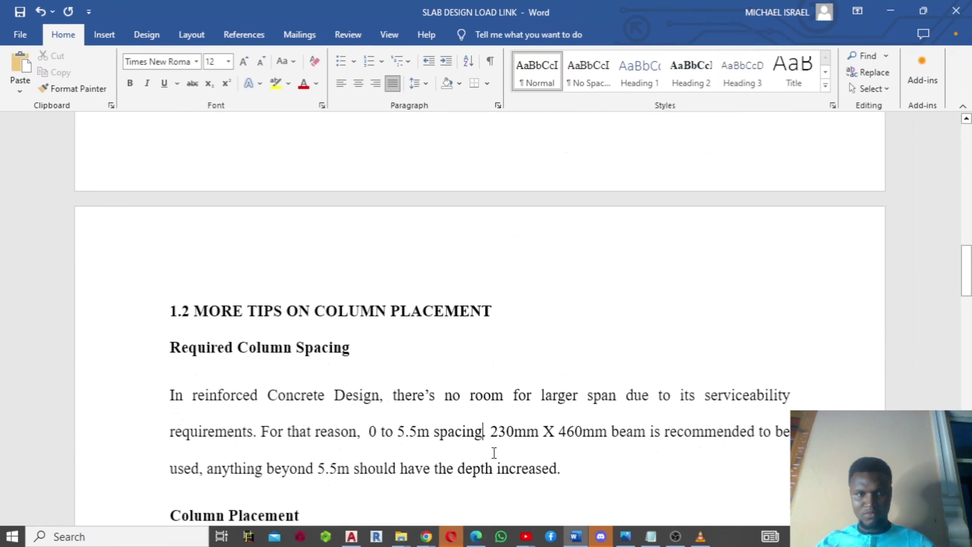
{"action": "type", "text": "bet"}
{"action": "type", "text": "ween colu"}
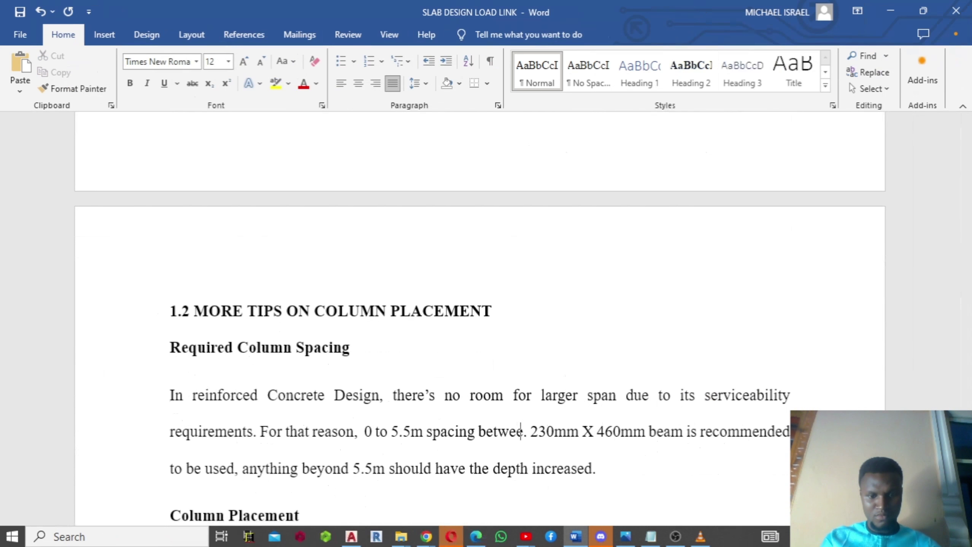
{"action": "type", "text": "mns"}
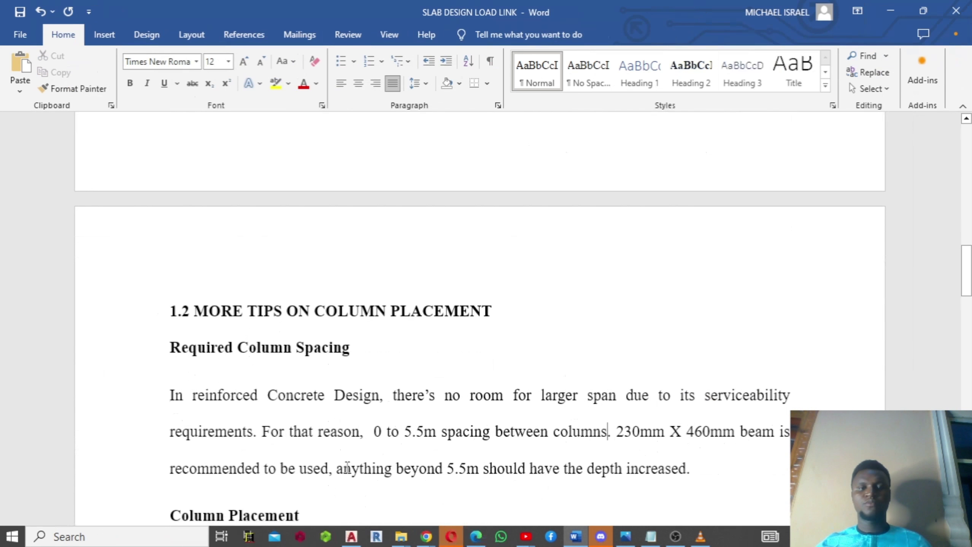
- Read the tips on column placement, model stability and construction feasibility in section 1.2
{"action": "scroll", "coordinate": [405, 438], "scroll_direction": "down", "scroll_amount": 2}
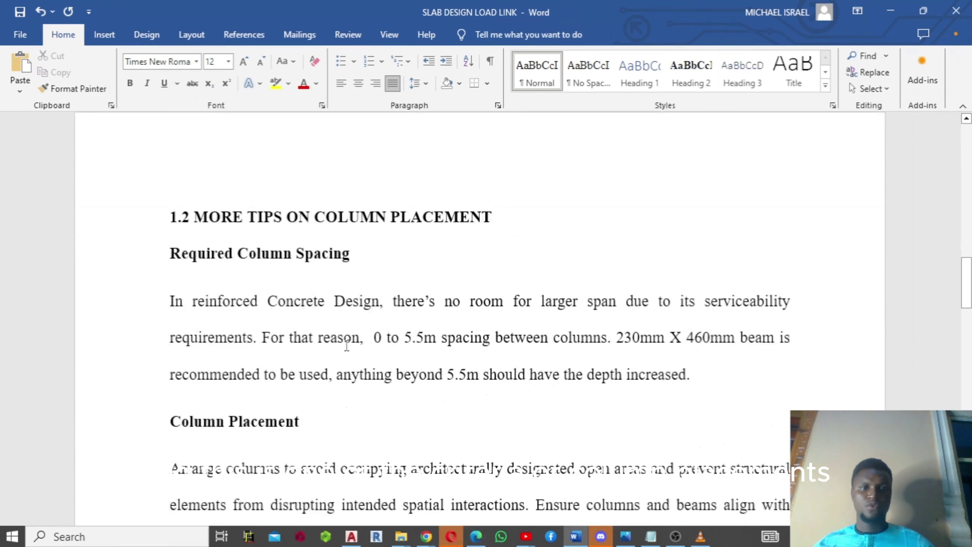
{"action": "scroll", "coordinate": [306, 364], "scroll_direction": "down", "scroll_amount": 3}
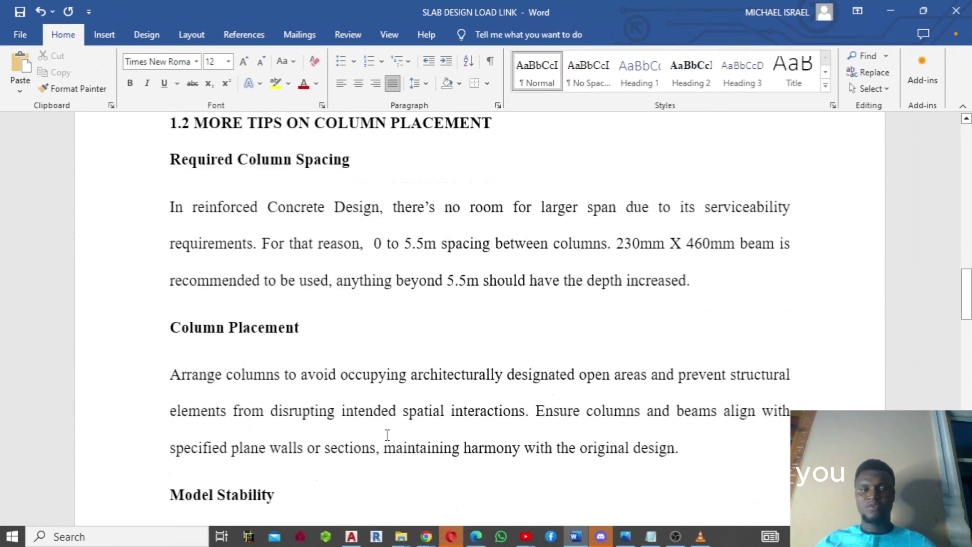
{"action": "scroll", "coordinate": [387, 435], "scroll_direction": "down", "scroll_amount": 3}
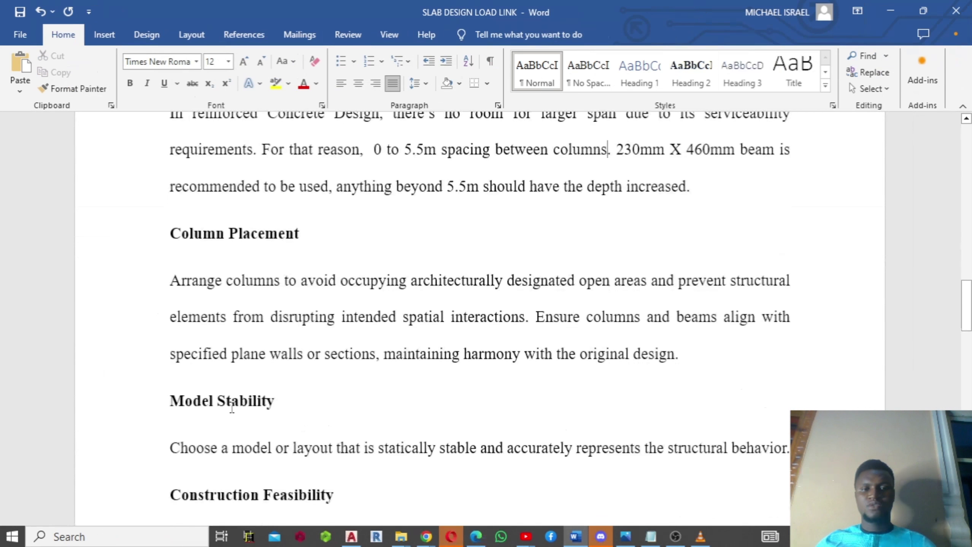
{"action": "scroll", "coordinate": [297, 421], "scroll_direction": "down", "scroll_amount": 1}
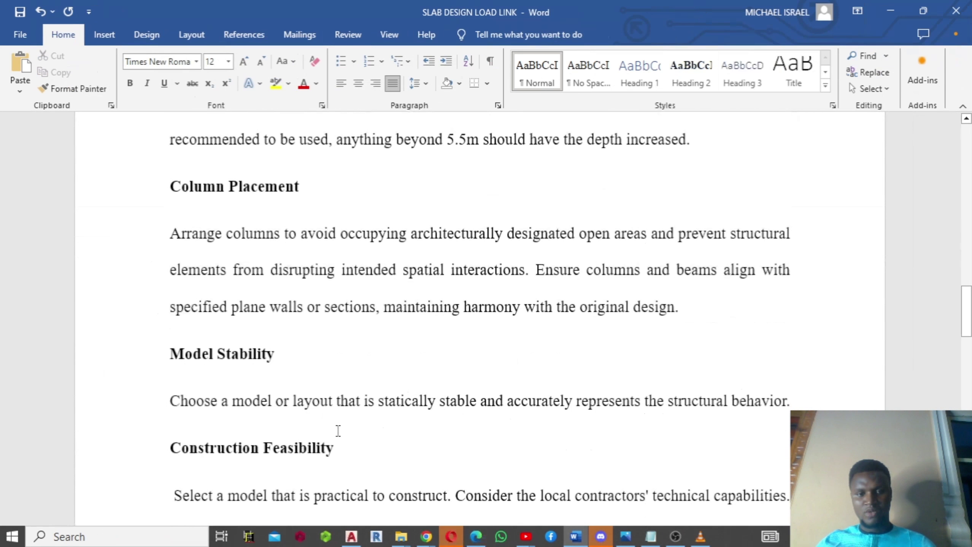
- Read the tips on model stability, construction feasibility, and economic and structural implications, including the 8-meter beam example
{"action": "scroll", "coordinate": [326, 440], "scroll_direction": "down", "scroll_amount": 2}
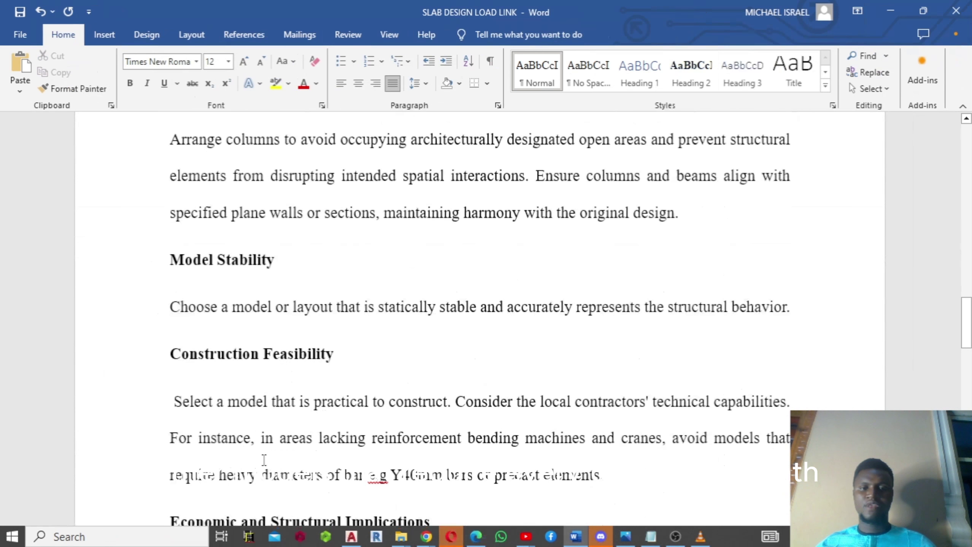
{"action": "scroll", "coordinate": [345, 445], "scroll_direction": "down", "scroll_amount": 1}
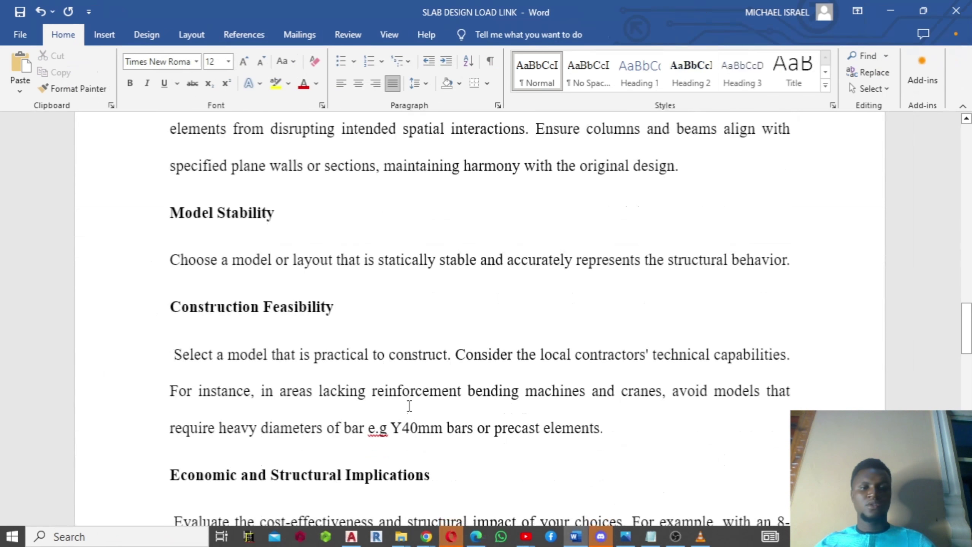
{"action": "scroll", "coordinate": [345, 422], "scroll_direction": "down", "scroll_amount": 2}
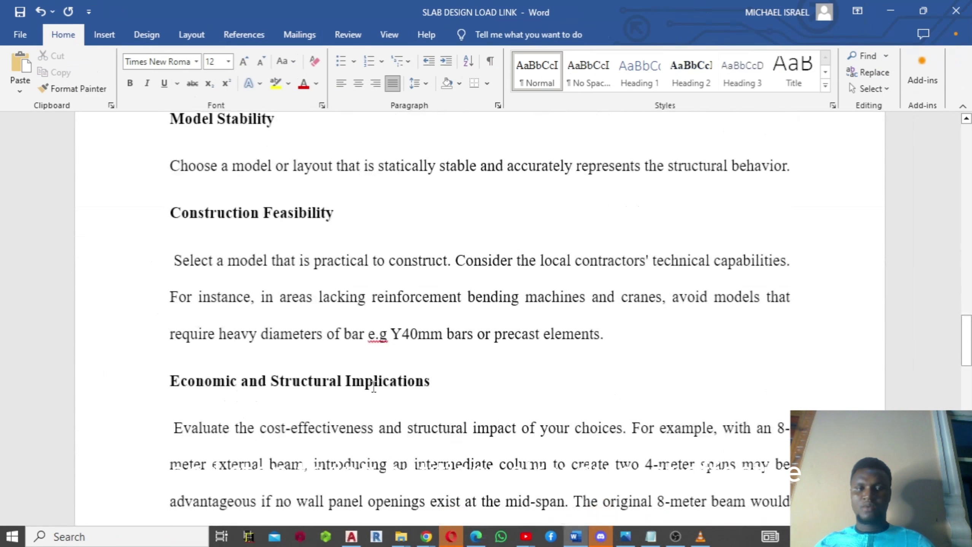
{"action": "scroll", "coordinate": [342, 387], "scroll_direction": "down", "scroll_amount": 1}
{"action": "scroll", "coordinate": [341, 387], "scroll_direction": "down", "scroll_amount": 1}
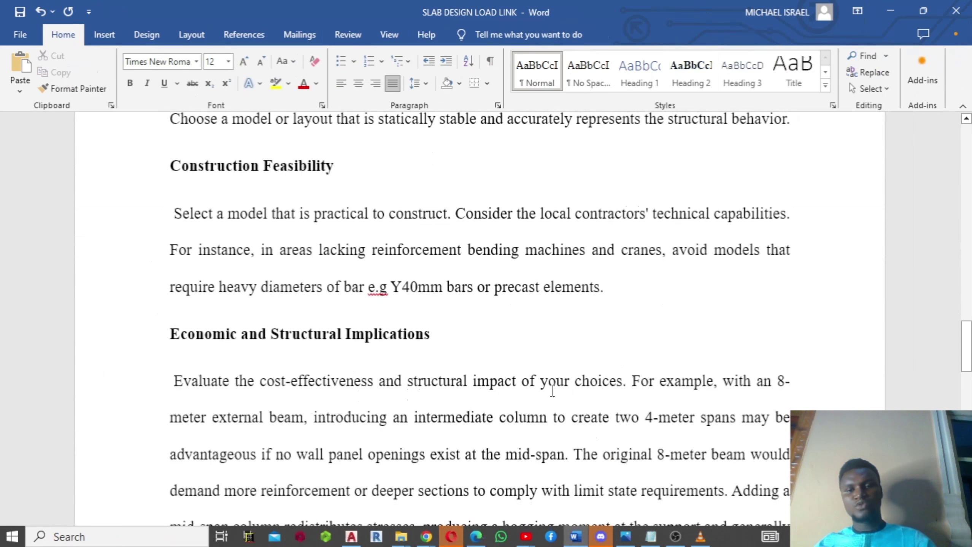
{"action": "scroll", "coordinate": [569, 398], "scroll_direction": "down", "scroll_amount": 2}
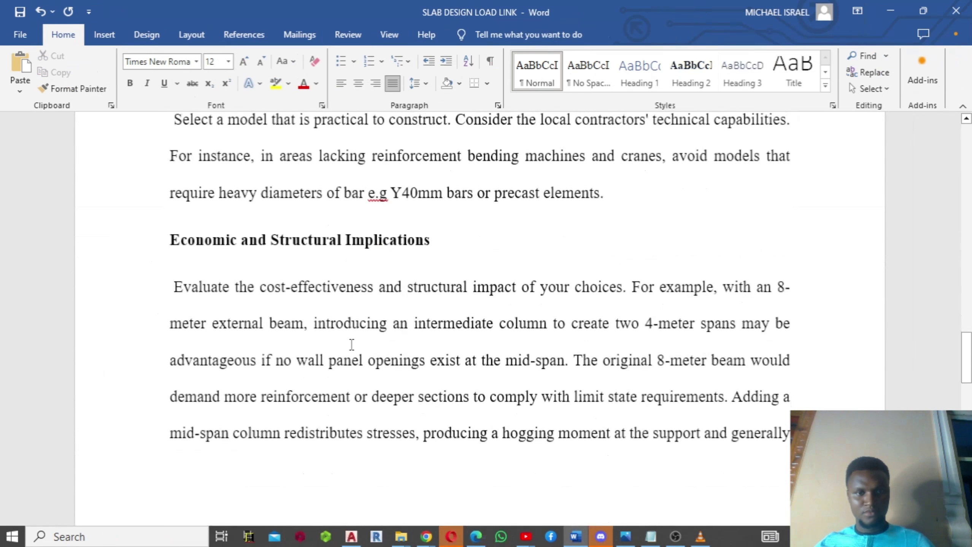
{"action": "scroll", "coordinate": [378, 395], "scroll_direction": "down", "scroll_amount": 8}
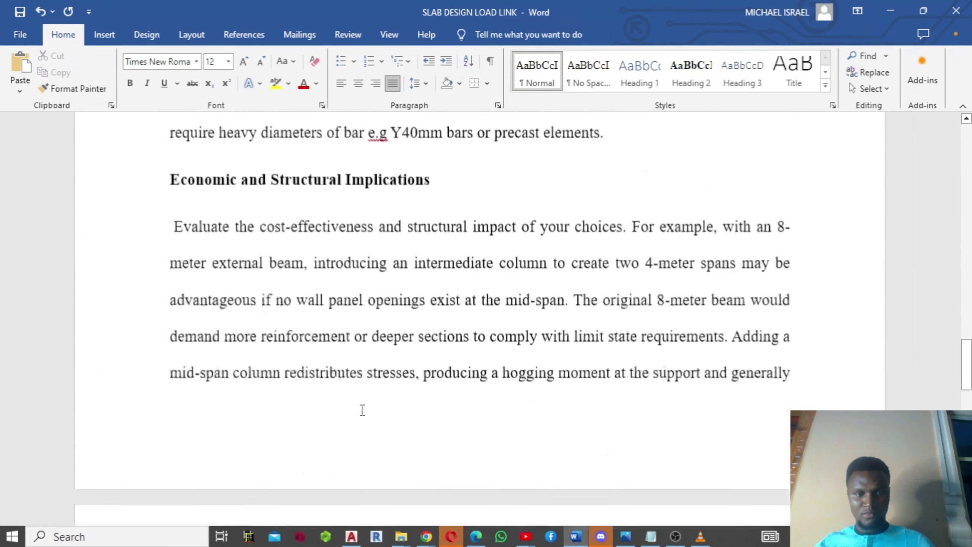
{"action": "scroll", "coordinate": [357, 401], "scroll_direction": "up", "scroll_amount": 5}
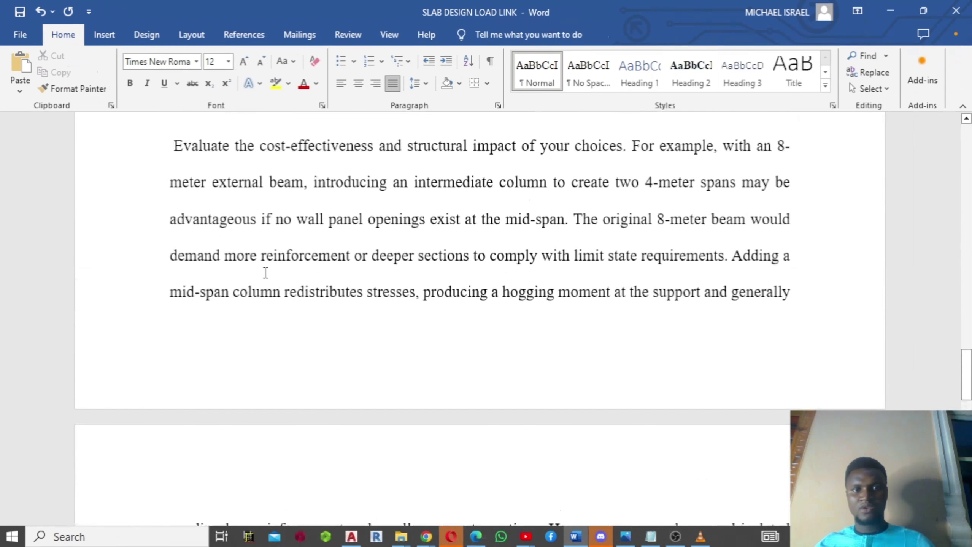
{"action": "scroll", "coordinate": [462, 295], "scroll_direction": "down", "scroll_amount": 1}
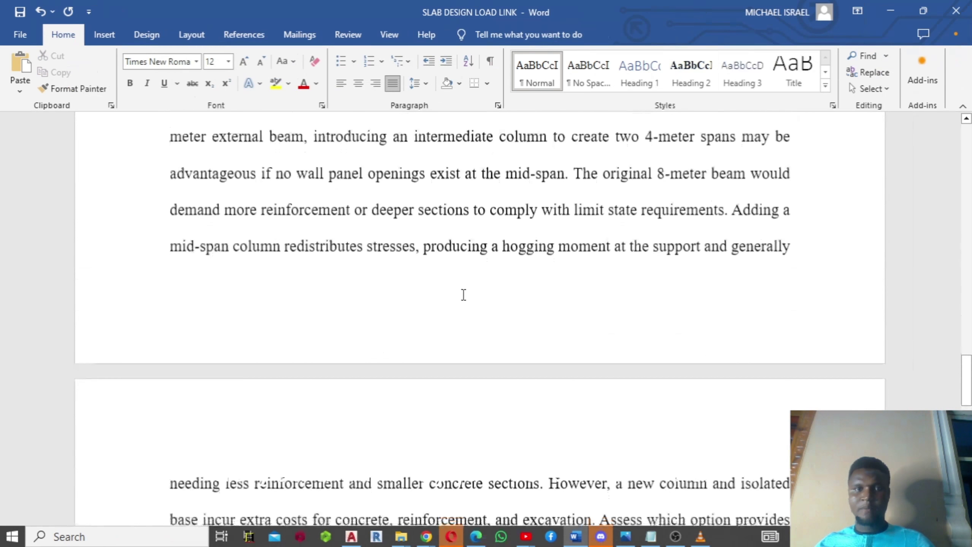
{"action": "scroll", "coordinate": [463, 297], "scroll_direction": "up", "scroll_amount": 2}
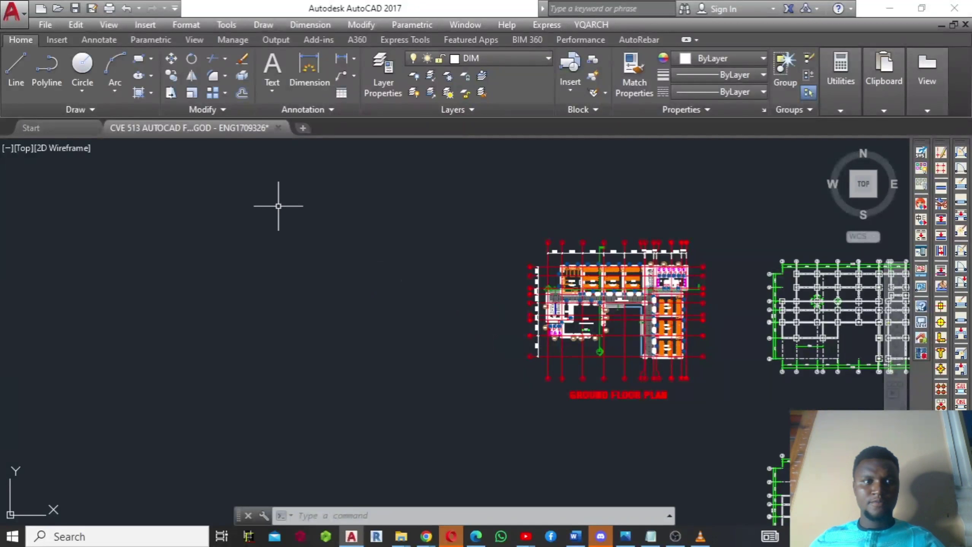
- Locate the row of architectural floor plans in the AutoCAD drawing and examine the ground floor plan's rooms, grid lines and dimensions
{"action": "scroll", "coordinate": [321, 232], "scroll_direction": "down", "scroll_amount": 4}
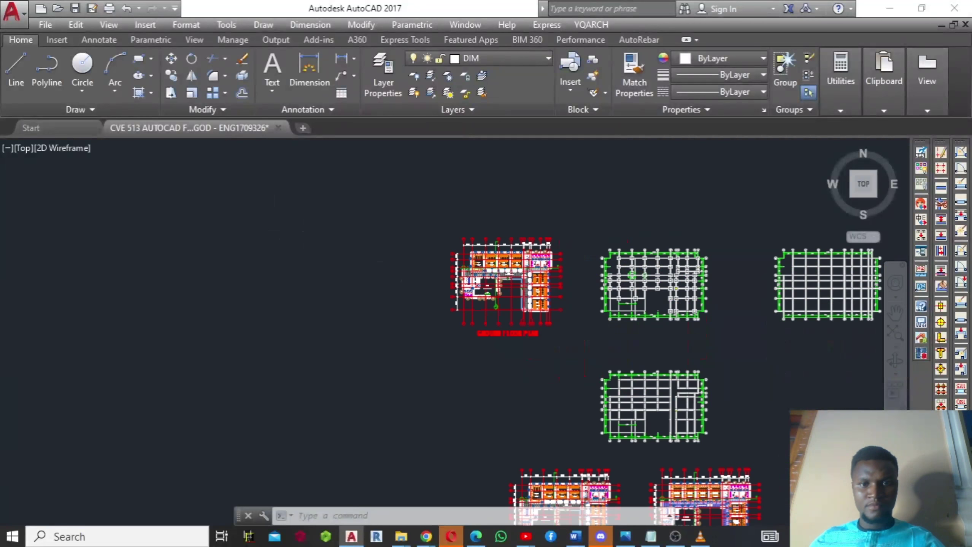
{"action": "mouse_move", "coordinate": [391, 306]}
{"action": "middle_mouse_down"}
{"action": "mouse_move", "coordinate": [425, 267]}
{"action": "mouse_move", "coordinate": [424, 230]}
{"action": "middle_mouse_up"}
{"action": "middle_click_drag", "start_coordinate": [582, 382], "coordinate": [516, 336]}
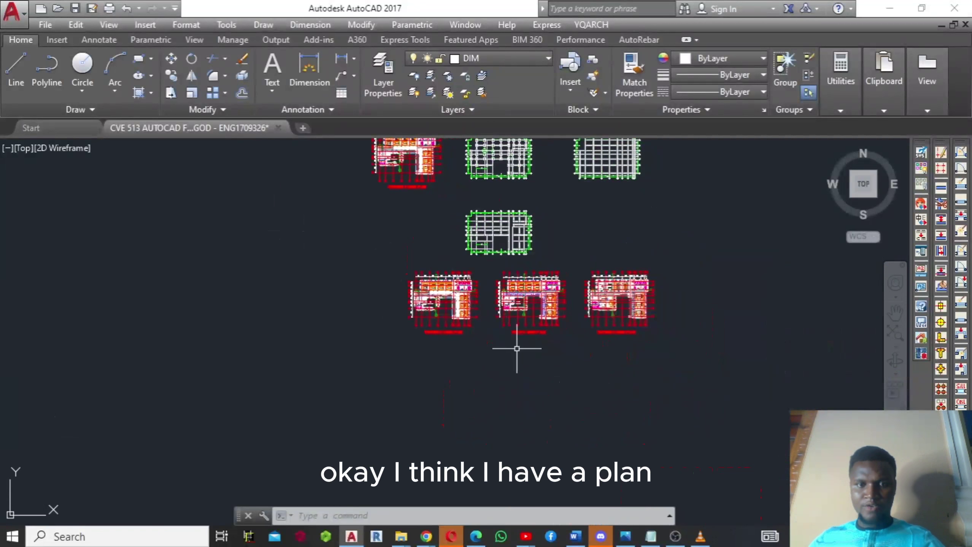
{"action": "scroll", "coordinate": [549, 321], "scroll_direction": "up", "scroll_amount": 3}
{"action": "scroll", "coordinate": [535, 303], "scroll_direction": "up", "scroll_amount": 4}
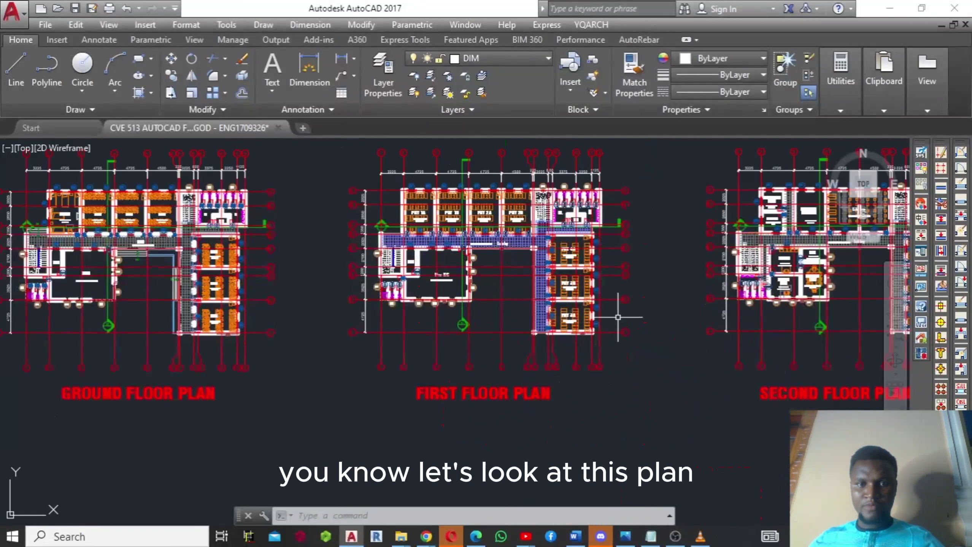
{"action": "mouse_move", "coordinate": [623, 315]}
{"action": "middle_mouse_down"}
{"action": "mouse_move", "coordinate": [647, 336]}
{"action": "mouse_move", "coordinate": [752, 375]}
{"action": "mouse_move", "coordinate": [673, 351]}
{"action": "mouse_move", "coordinate": [707, 348]}
{"action": "mouse_move", "coordinate": [639, 354]}
{"action": "middle_mouse_up"}
{"action": "scroll", "coordinate": [674, 351], "scroll_direction": "down", "scroll_amount": 4}
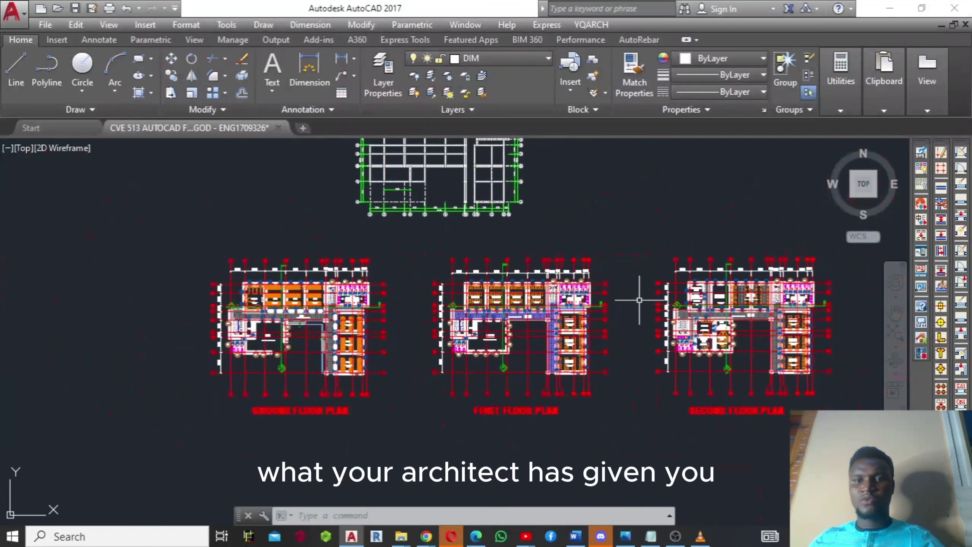
{"action": "scroll", "coordinate": [364, 319], "scroll_direction": "up", "scroll_amount": 2}
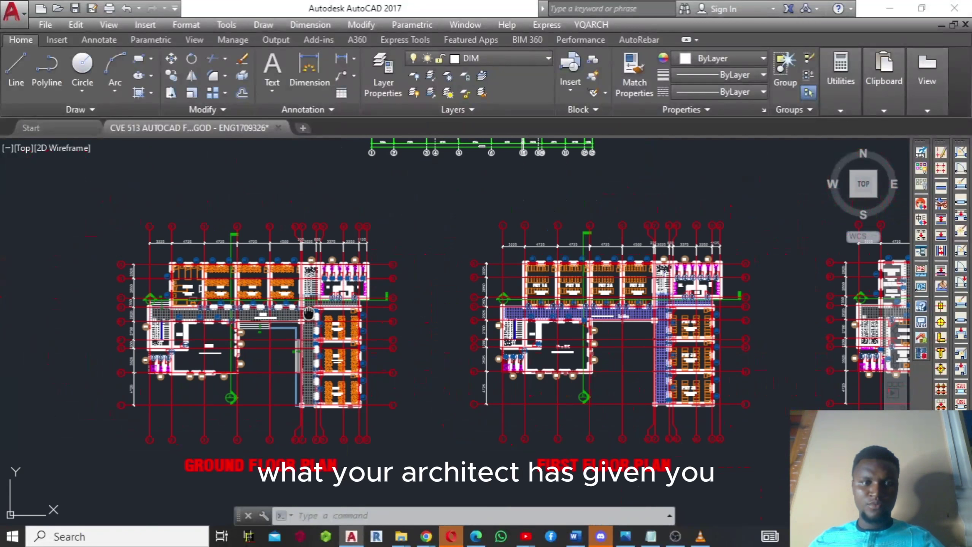
{"action": "mouse_move", "coordinate": [364, 318]}
{"action": "middle_mouse_down"}
{"action": "mouse_move", "coordinate": [490, 345]}
{"action": "mouse_move", "coordinate": [520, 325]}
{"action": "middle_mouse_up"}
{"action": "scroll", "coordinate": [478, 341], "scroll_direction": "up", "scroll_amount": 3}
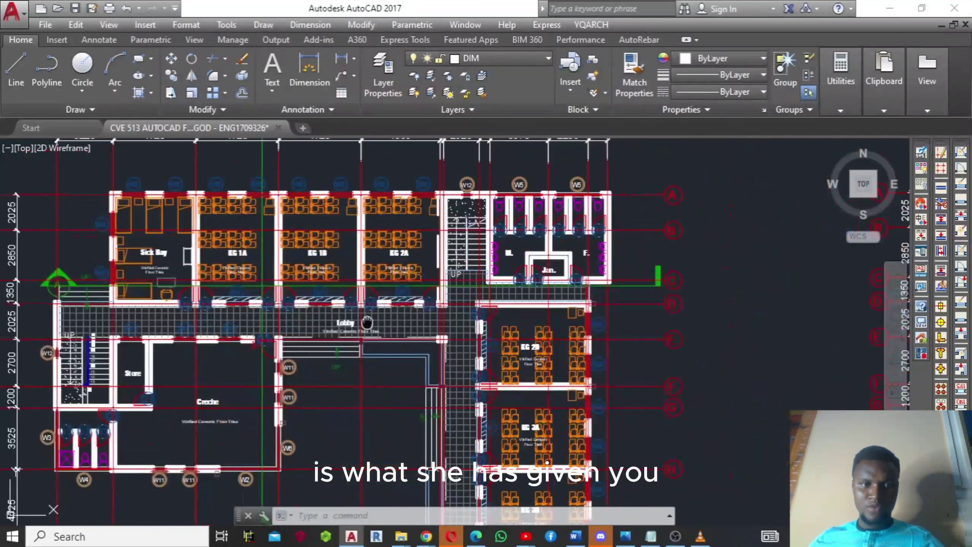
{"action": "mouse_move", "coordinate": [369, 321]}
{"action": "middle_mouse_down"}
{"action": "mouse_move", "coordinate": [500, 325]}
{"action": "mouse_move", "coordinate": [532, 355]}
{"action": "middle_mouse_up"}
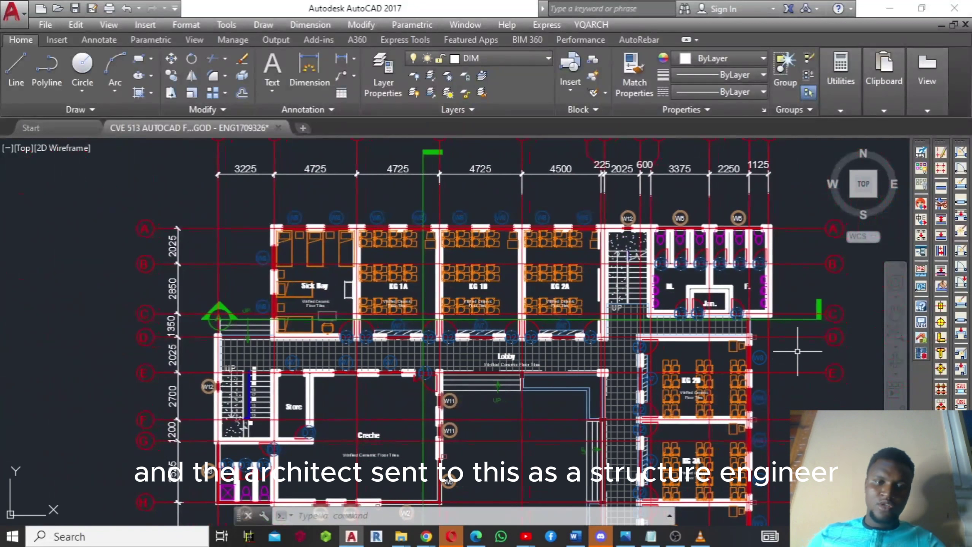
- Look over the ground, first and second floor plans in turn, ending back at the ground floor plan
{"action": "scroll", "coordinate": [764, 322], "scroll_direction": "down", "scroll_amount": 4}
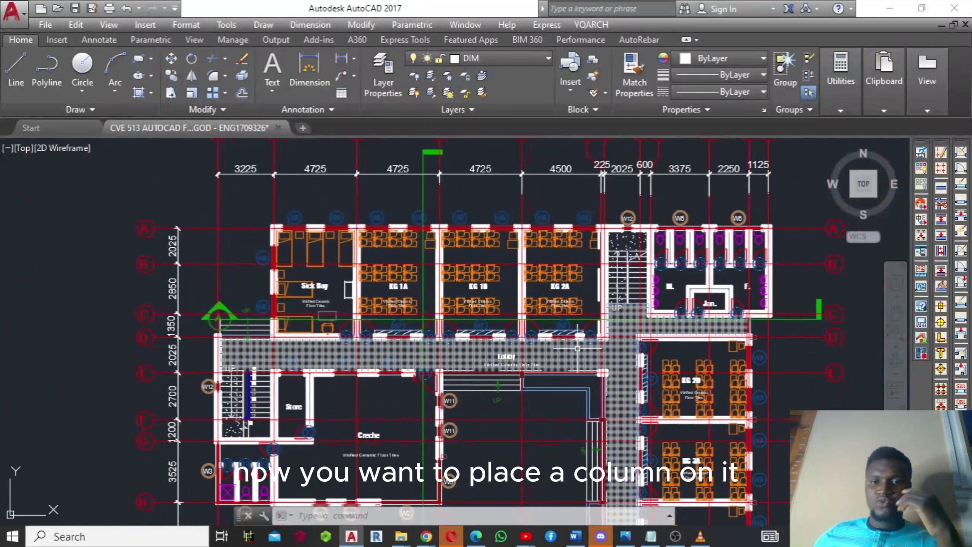
{"action": "middle_click_drag", "start_coordinate": [583, 398], "coordinate": [531, 358]}
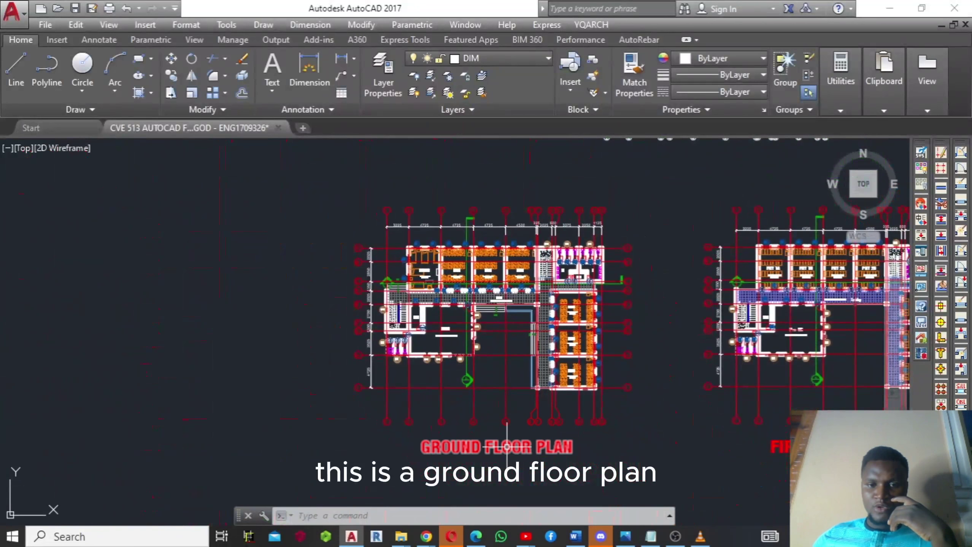
{"action": "mouse_move", "coordinate": [590, 451]}
{"action": "middle_mouse_down"}
{"action": "mouse_move", "coordinate": [454, 414]}
{"action": "mouse_move", "coordinate": [295, 426]}
{"action": "mouse_move", "coordinate": [326, 427]}
{"action": "middle_mouse_up"}
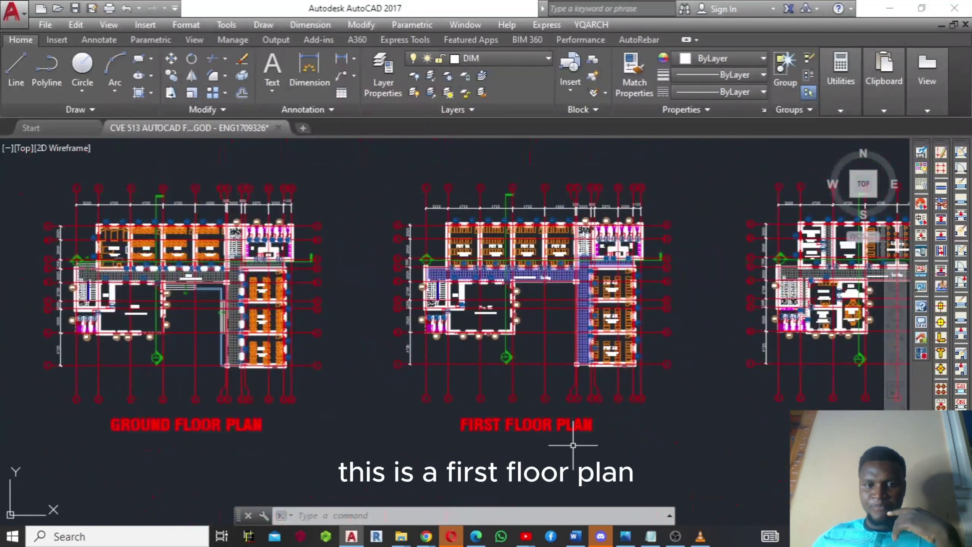
{"action": "mouse_move", "coordinate": [621, 437]}
{"action": "middle_mouse_down"}
{"action": "mouse_move", "coordinate": [432, 402]}
{"action": "mouse_move", "coordinate": [375, 406]}
{"action": "mouse_move", "coordinate": [383, 404]}
{"action": "middle_mouse_up"}
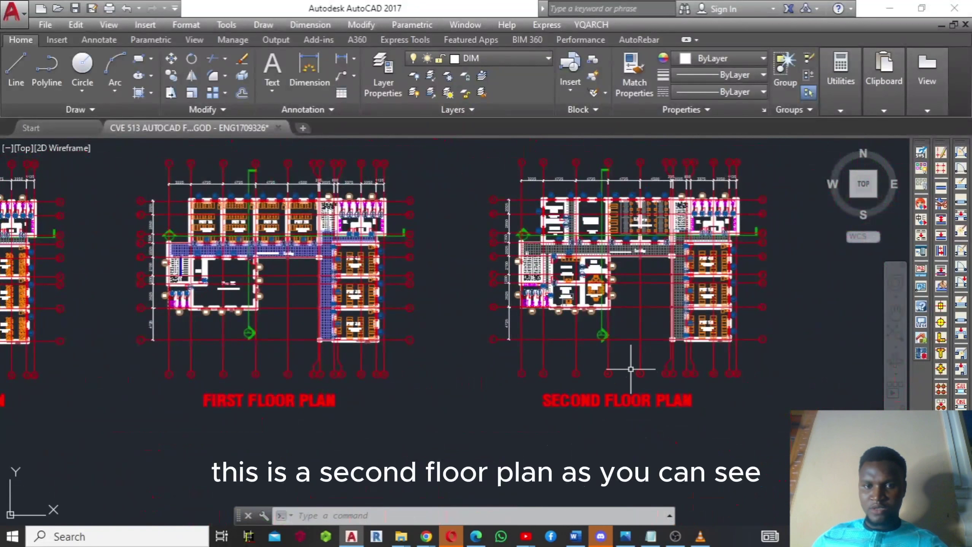
{"action": "middle_click_drag", "start_coordinate": [618, 368], "coordinate": [568, 402]}
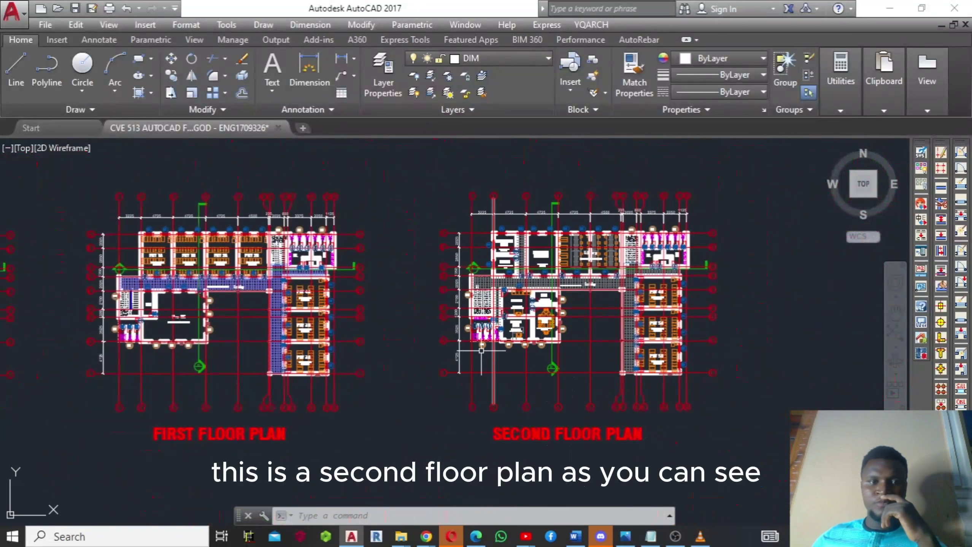
{"action": "mouse_move", "coordinate": [399, 350]}
{"action": "middle_mouse_down"}
{"action": "mouse_move", "coordinate": [602, 373]}
{"action": "mouse_move", "coordinate": [779, 366]}
{"action": "middle_mouse_up"}
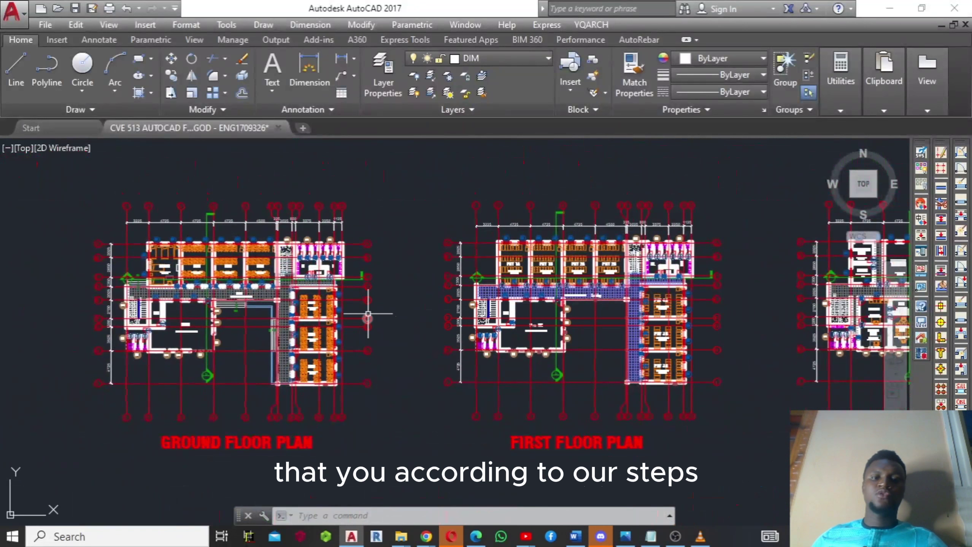
{"action": "middle_click_drag", "start_coordinate": [367, 315], "coordinate": [499, 319]}
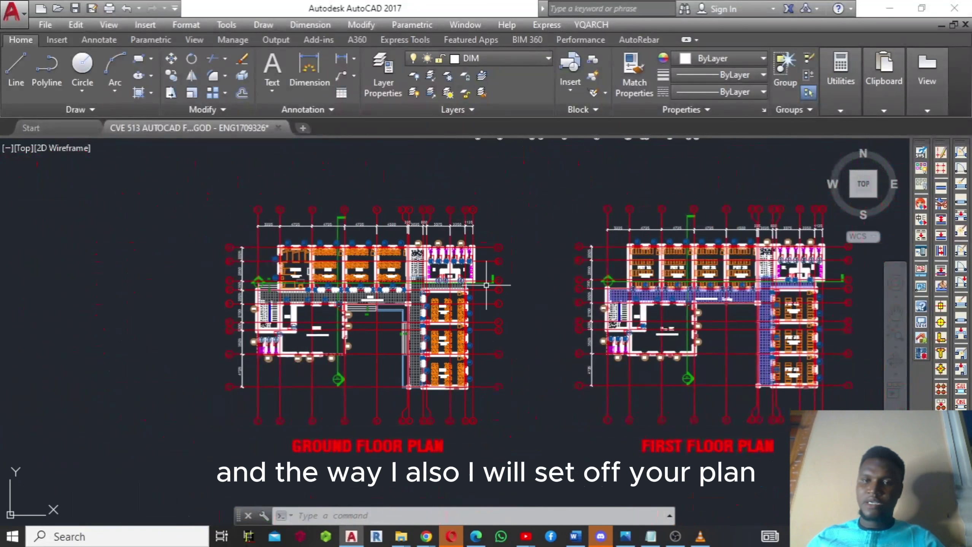
- Compare the overall building outline of the ground, first and second floor plans
{"action": "mouse_move", "coordinate": [621, 305]}
{"action": "middle_mouse_down"}
{"action": "mouse_move", "coordinate": [239, 293]}
{"action": "mouse_move", "coordinate": [396, 320]}
{"action": "mouse_move", "coordinate": [546, 329]}
{"action": "middle_mouse_up"}
{"action": "scroll", "coordinate": [242, 294], "scroll_direction": "down", "scroll_amount": 2}
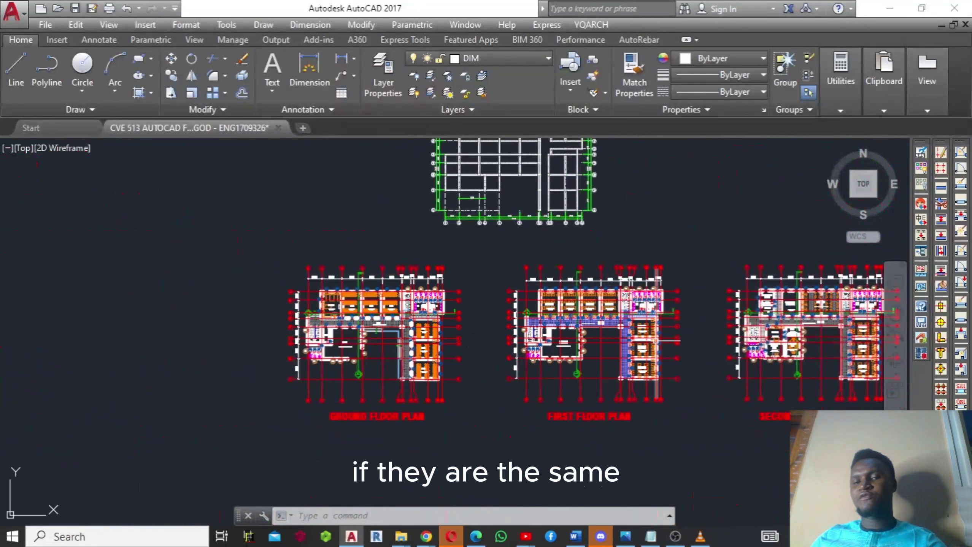
{"action": "middle_click_drag", "start_coordinate": [656, 340], "coordinate": [569, 339]}
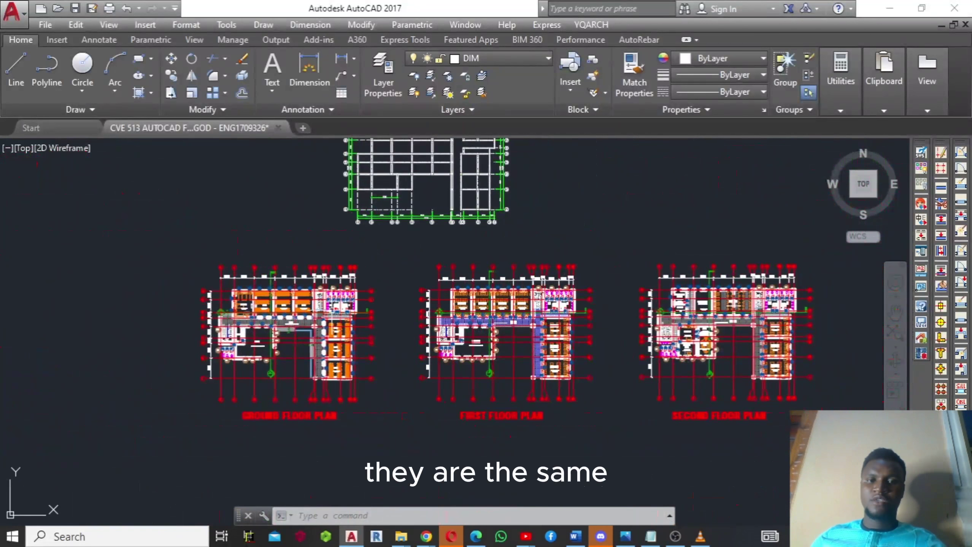
{"action": "scroll", "coordinate": [296, 319], "scroll_direction": "up", "scroll_amount": 2}
{"action": "middle_click_drag", "start_coordinate": [282, 360], "coordinate": [406, 359]}
{"action": "scroll", "coordinate": [406, 357], "scroll_direction": "up", "scroll_amount": 2}
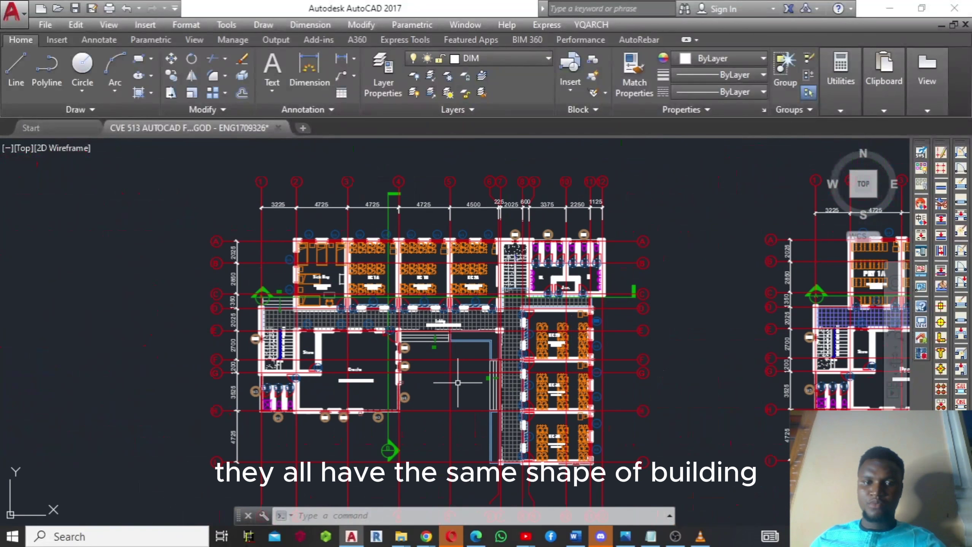
{"action": "middle_click_drag", "start_coordinate": [457, 382], "coordinate": [195, 306]}
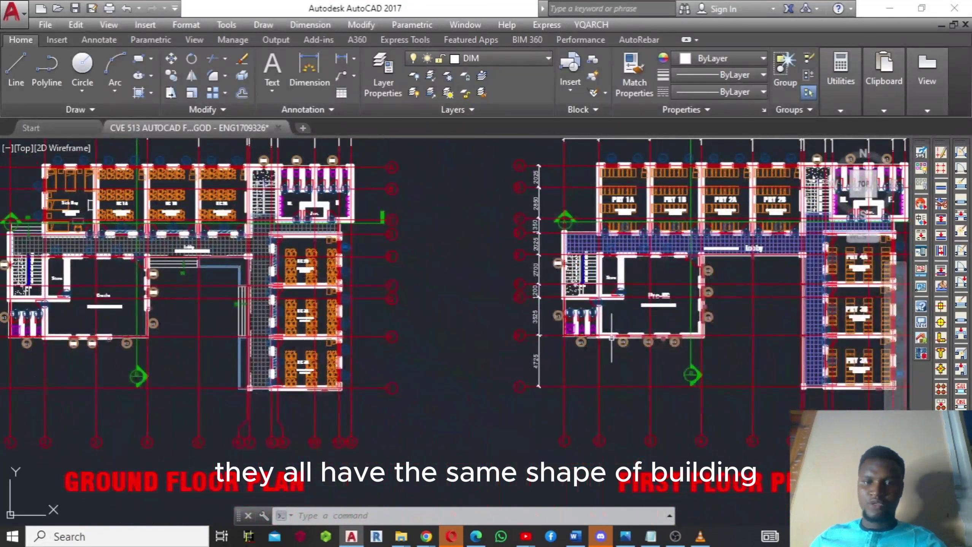
{"action": "middle_click_drag", "start_coordinate": [627, 369], "coordinate": [418, 400]}
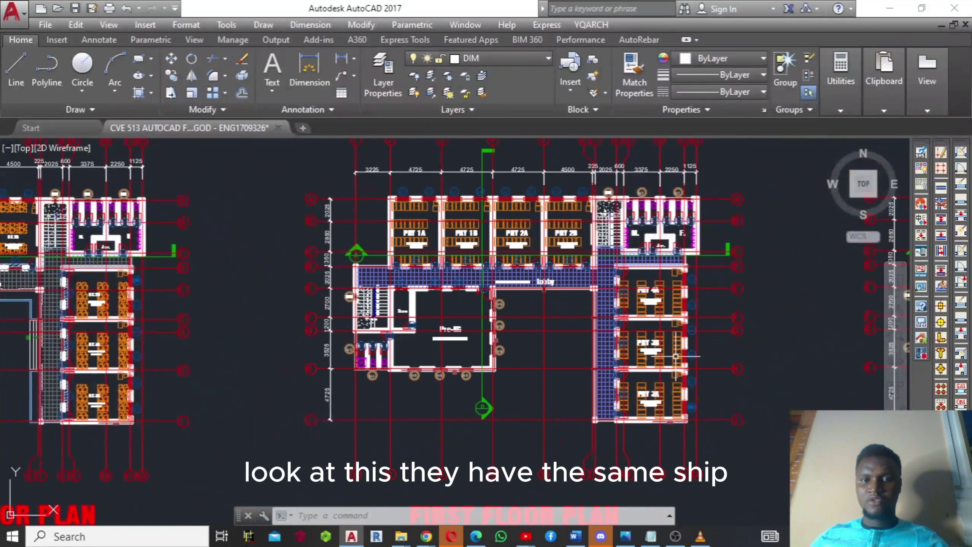
{"action": "middle_click_drag", "start_coordinate": [675, 356], "coordinate": [338, 351]}
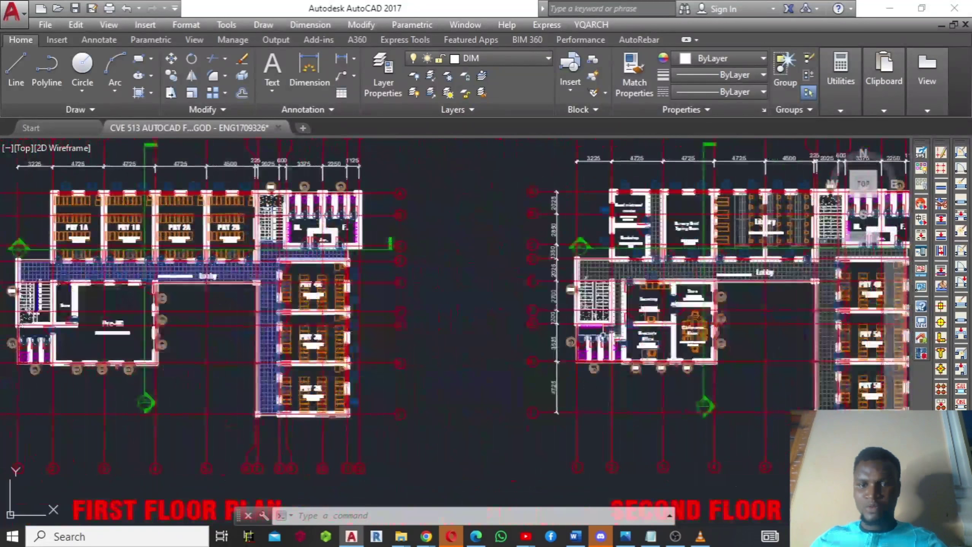
{"action": "mouse_move", "coordinate": [720, 342]}
{"action": "middle_mouse_down"}
{"action": "mouse_move", "coordinate": [590, 343]}
{"action": "mouse_move", "coordinate": [513, 366]}
{"action": "mouse_move", "coordinate": [510, 393]}
{"action": "mouse_move", "coordinate": [560, 376]}
{"action": "mouse_move", "coordinate": [893, 331]}
{"action": "middle_mouse_up"}
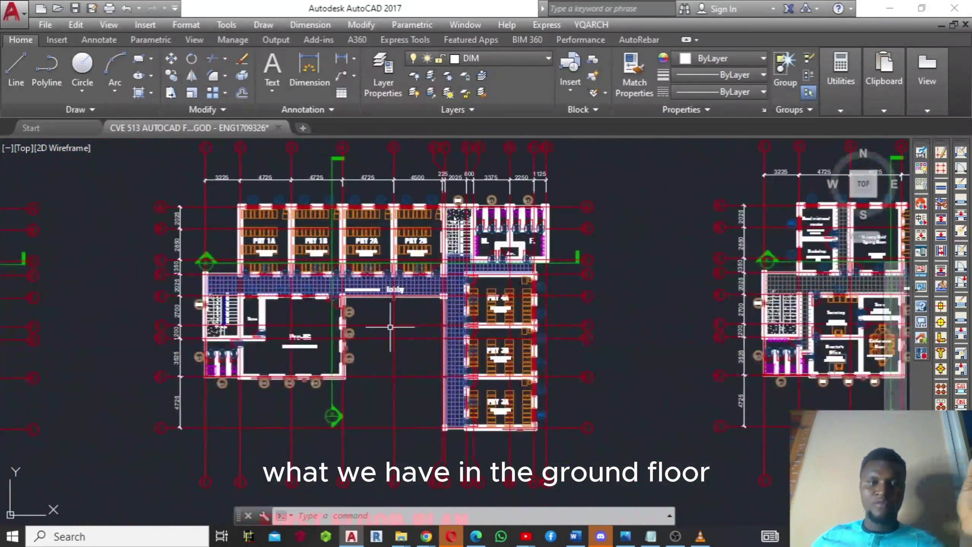
- Compare the ground floor's room and wall arrangement with that of the first and second floors
{"action": "middle_click_drag", "start_coordinate": [390, 327], "coordinate": [757, 343]}
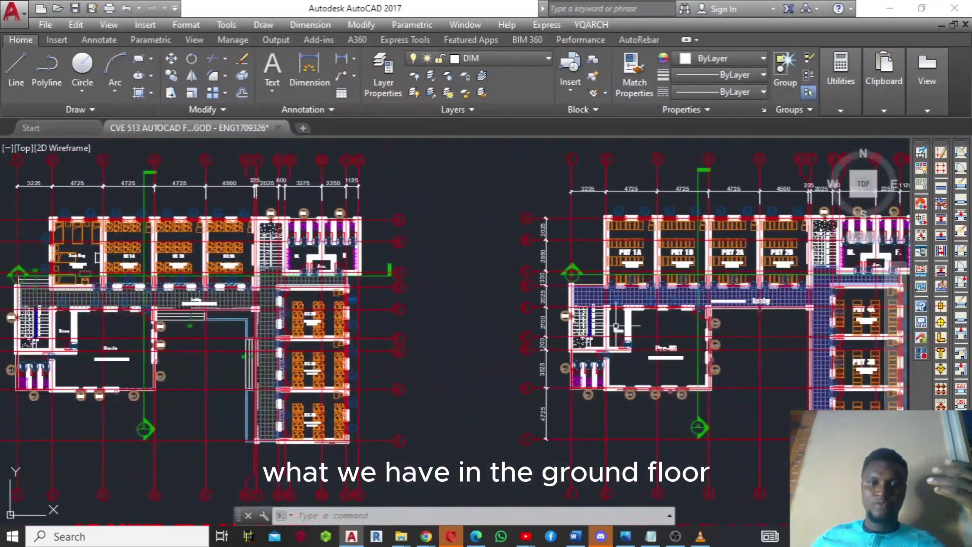
{"action": "scroll", "coordinate": [496, 220], "scroll_direction": "up", "scroll_amount": 3}
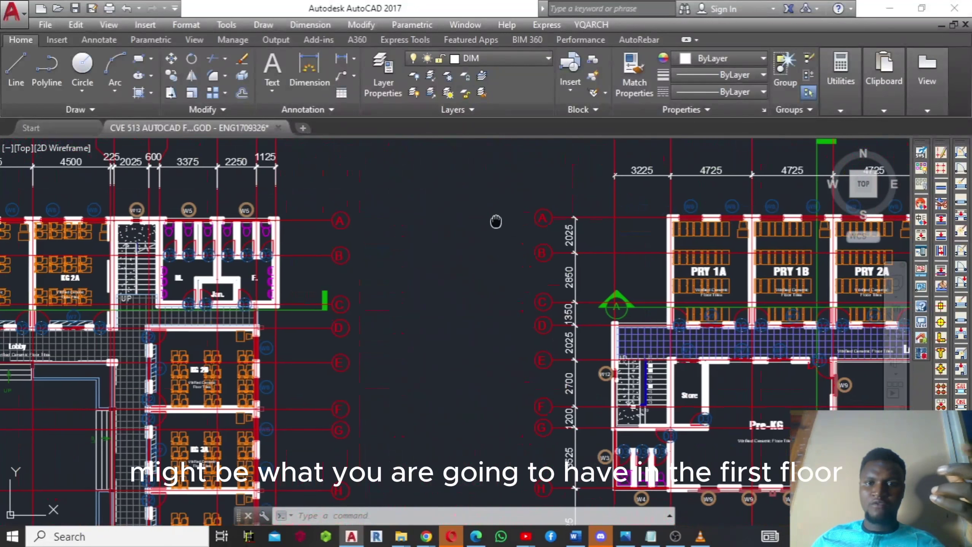
{"action": "middle_click_drag", "start_coordinate": [488, 269], "coordinate": [303, 330]}
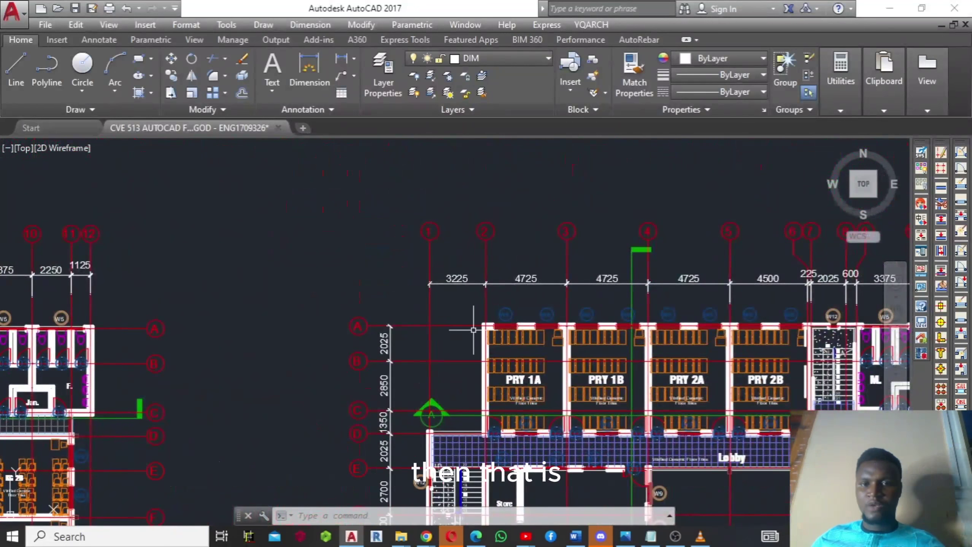
{"action": "mouse_move", "coordinate": [584, 341]}
{"action": "middle_mouse_down"}
{"action": "mouse_move", "coordinate": [389, 308]}
{"action": "mouse_move", "coordinate": [281, 306]}
{"action": "middle_mouse_up"}
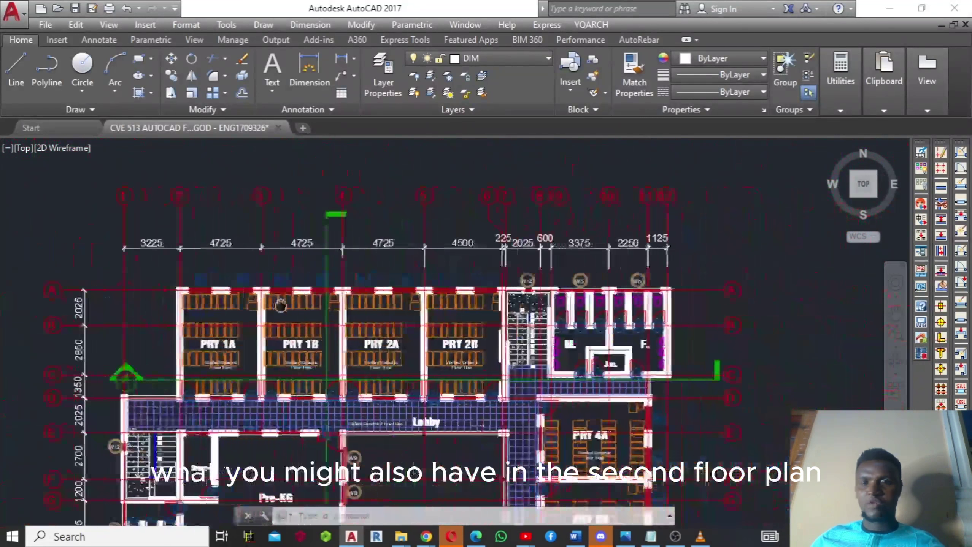
{"action": "scroll", "coordinate": [291, 303], "scroll_direction": "down", "scroll_amount": 3}
{"action": "scroll", "coordinate": [450, 333], "scroll_direction": "down", "scroll_amount": 3}
{"action": "middle_click_drag", "start_coordinate": [691, 358], "coordinate": [552, 305]}
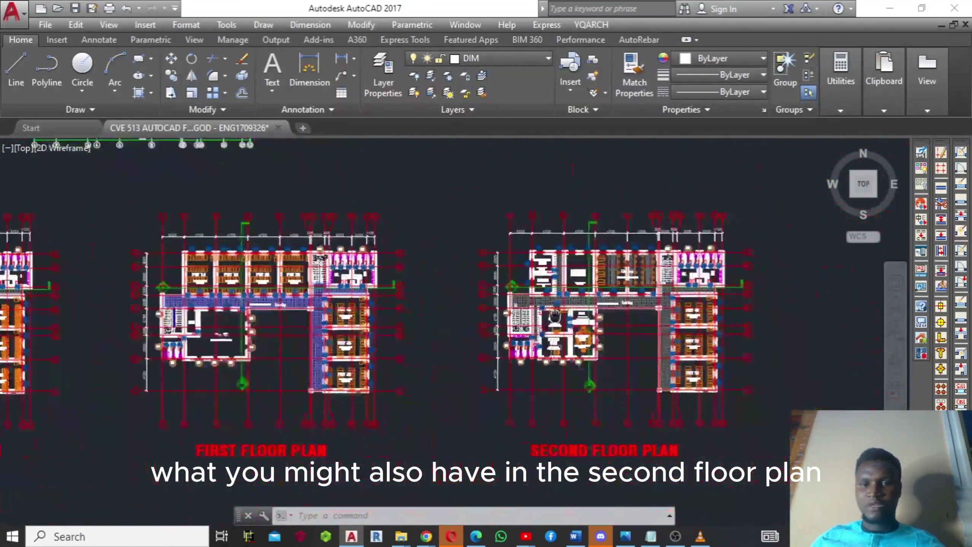
- Return from the row of floor plans to the ground floor plan and look over its rooms, lobby and upper grid dimensions
{"action": "scroll", "coordinate": [552, 304], "scroll_direction": "down", "scroll_amount": 3}
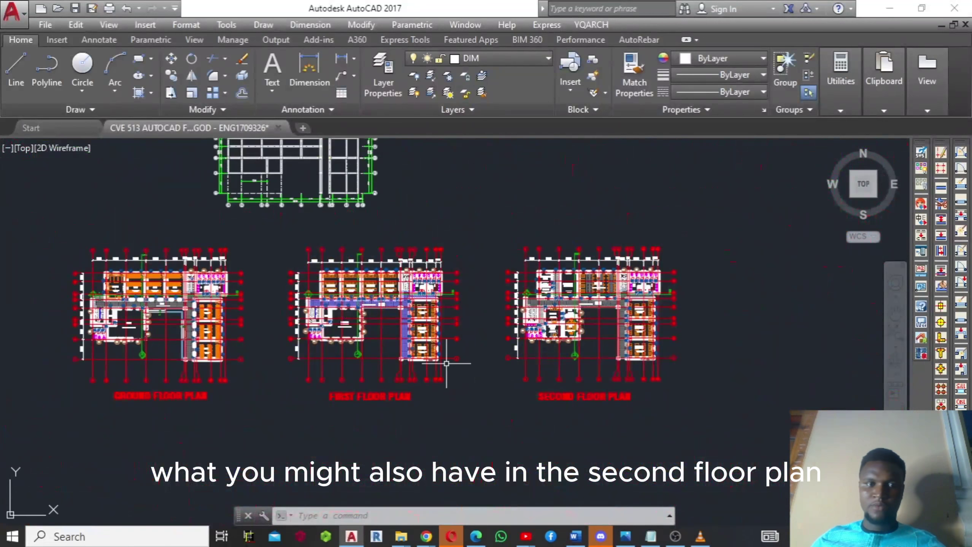
{"action": "middle_click_drag", "start_coordinate": [447, 363], "coordinate": [559, 366]}
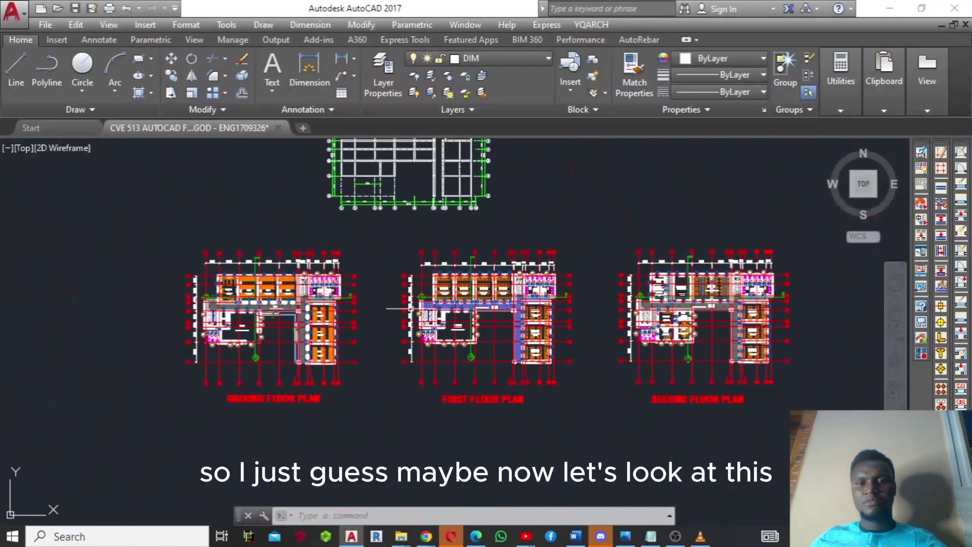
{"action": "scroll", "coordinate": [411, 309], "scroll_direction": "up", "scroll_amount": 5}
{"action": "middle_click_drag", "start_coordinate": [387, 307], "coordinate": [481, 303]}
{"action": "scroll", "coordinate": [436, 294], "scroll_direction": "up", "scroll_amount": 2}
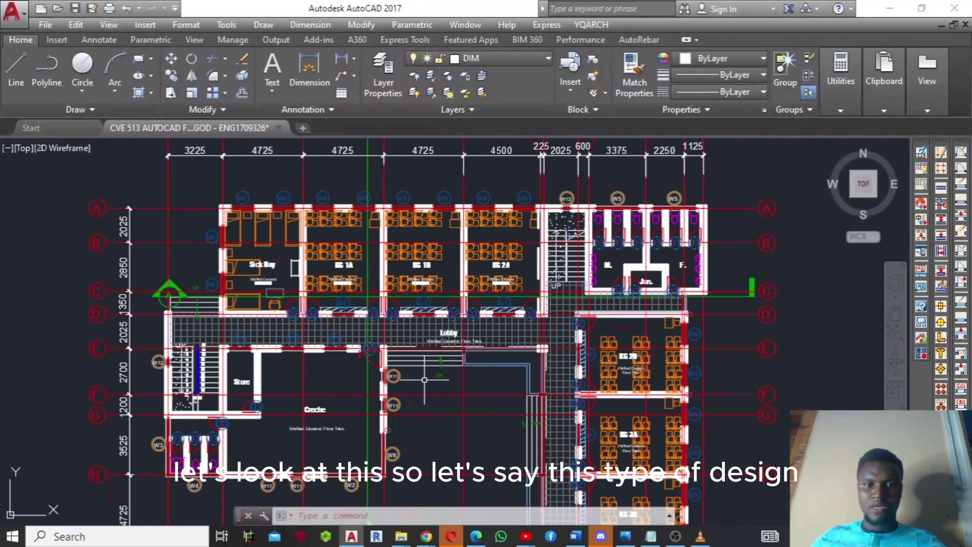
{"action": "middle_click_drag", "start_coordinate": [424, 381], "coordinate": [490, 431]}
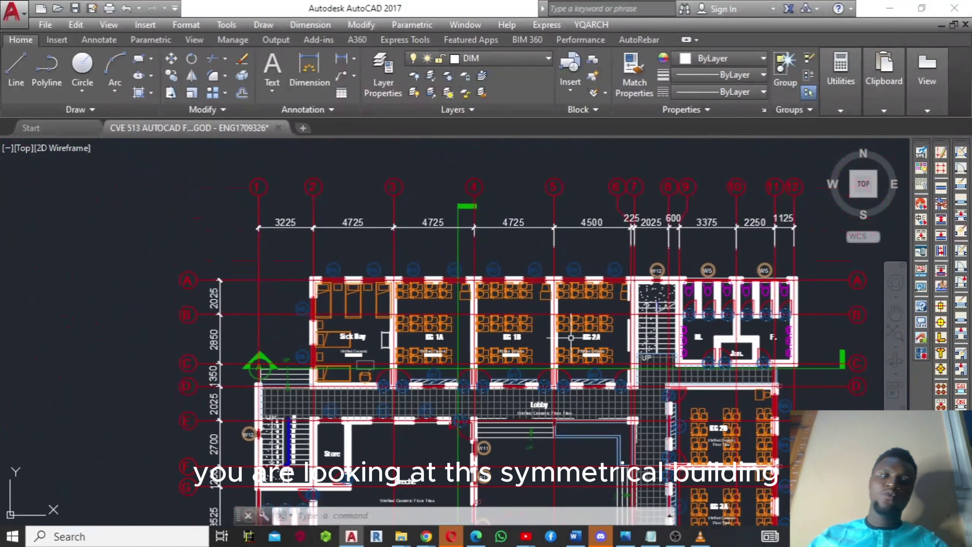
- Analyze the ground floor plan's overall layout, including the classroom wings, lobby and creche, together with its grid lines
{"action": "scroll", "coordinate": [560, 305], "scroll_direction": "down", "scroll_amount": 2}
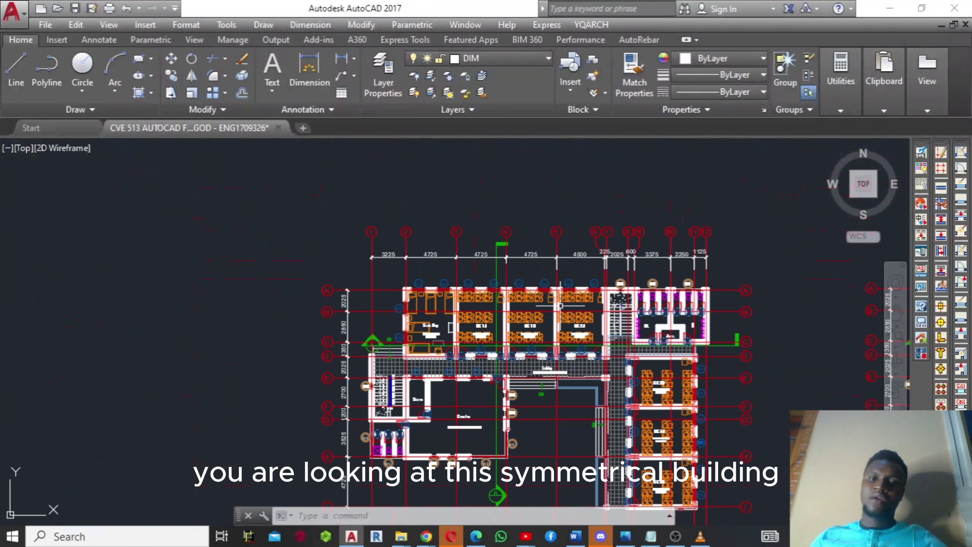
{"action": "scroll", "coordinate": [560, 306], "scroll_direction": "down", "scroll_amount": 2}
{"action": "middle_click_drag", "start_coordinate": [580, 335], "coordinate": [548, 338]}
{"action": "mouse_move", "coordinate": [689, 402]}
{"action": "middle_mouse_down"}
{"action": "mouse_move", "coordinate": [486, 372]}
{"action": "mouse_move", "coordinate": [688, 362]}
{"action": "middle_mouse_up"}
{"action": "scroll", "coordinate": [512, 390], "scroll_direction": "up", "scroll_amount": 6}
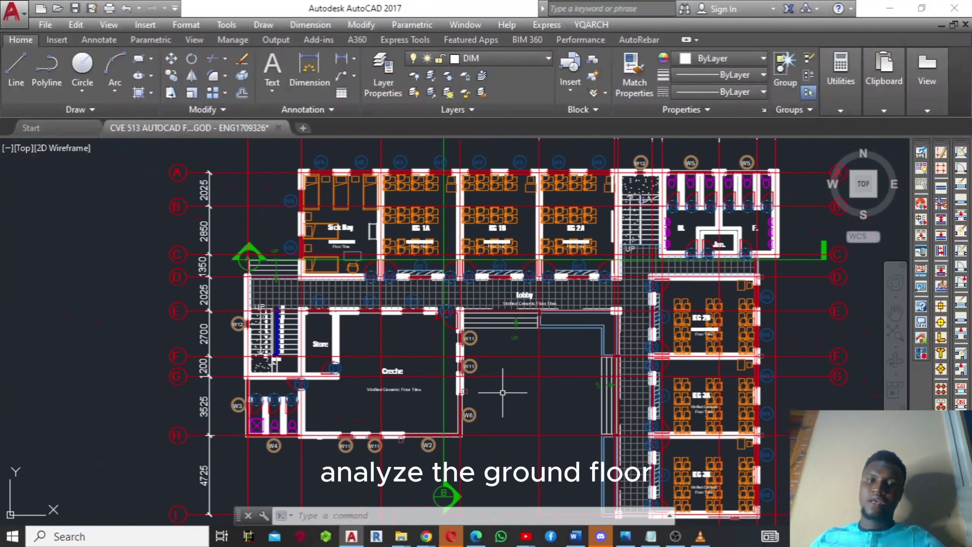
{"action": "middle_click_drag", "start_coordinate": [503, 387], "coordinate": [640, 421]}
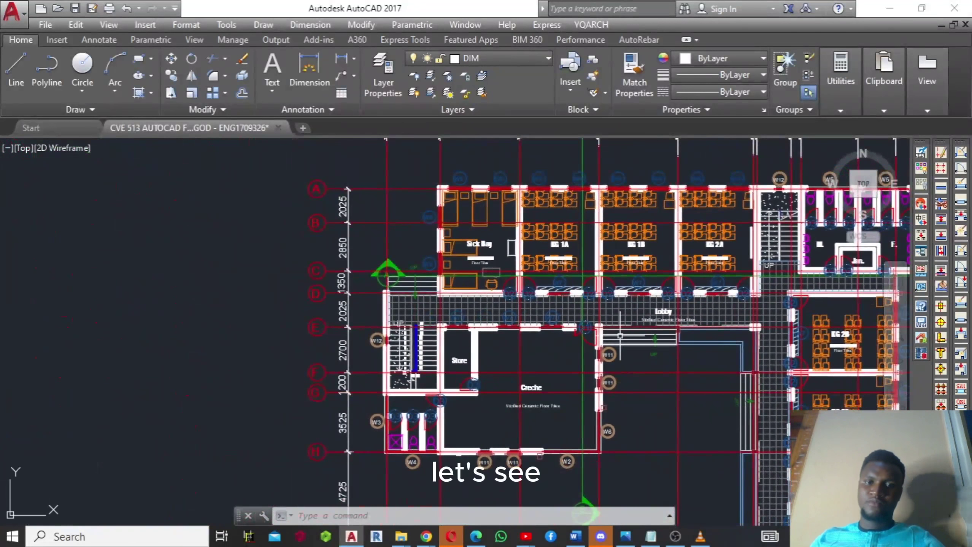
{"action": "mouse_move", "coordinate": [621, 332]}
{"action": "middle_mouse_down"}
{"action": "mouse_move", "coordinate": [600, 412]}
{"action": "mouse_move", "coordinate": [572, 412]}
{"action": "middle_mouse_up"}
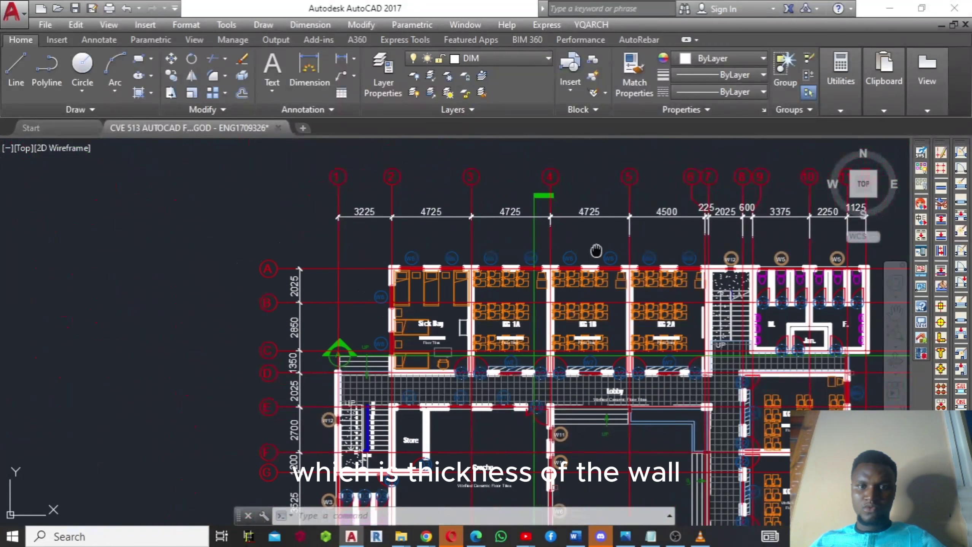
- Examine the ground floor walls around the Sick Bay, lobby, Store and neighbouring staircase to consider their thickness
{"action": "mouse_move", "coordinate": [591, 250]}
{"action": "middle_mouse_down"}
{"action": "mouse_move", "coordinate": [411, 261]}
{"action": "mouse_move", "coordinate": [694, 257]}
{"action": "mouse_move", "coordinate": [675, 204]}
{"action": "mouse_move", "coordinate": [672, 227]}
{"action": "mouse_move", "coordinate": [650, 224]}
{"action": "middle_mouse_up"}
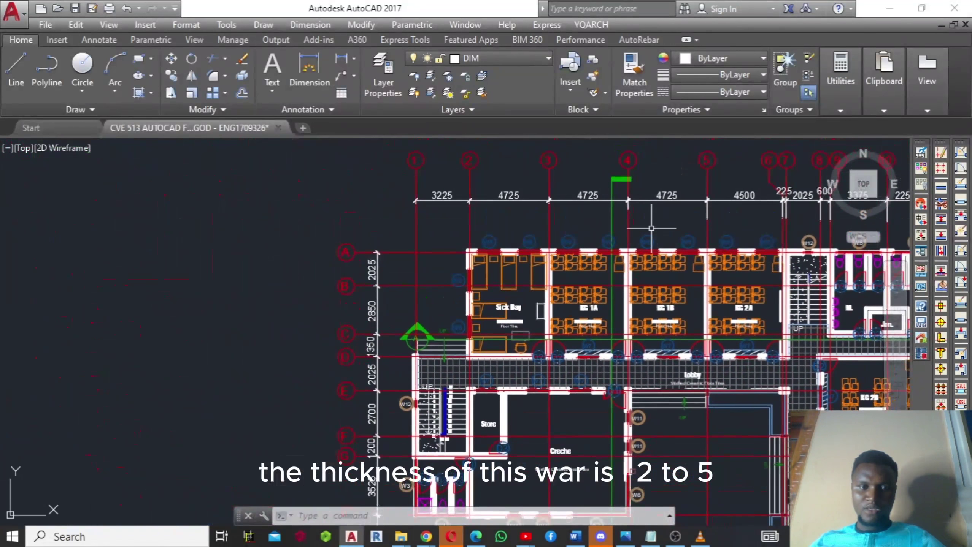
{"action": "scroll", "coordinate": [394, 360], "scroll_direction": "up", "scroll_amount": 2}
{"action": "scroll", "coordinate": [398, 357], "scroll_direction": "up", "scroll_amount": 2}
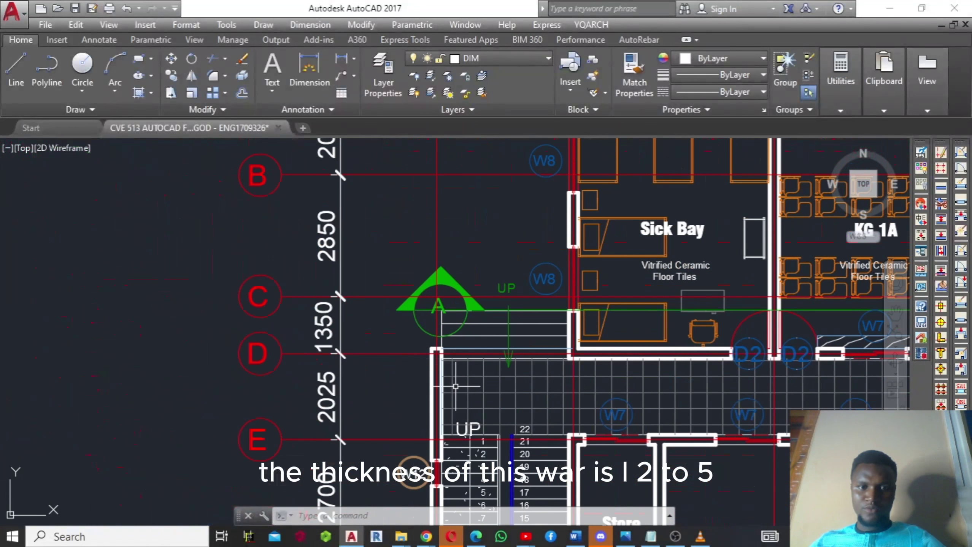
{"action": "middle_click_drag", "start_coordinate": [468, 388], "coordinate": [496, 272]}
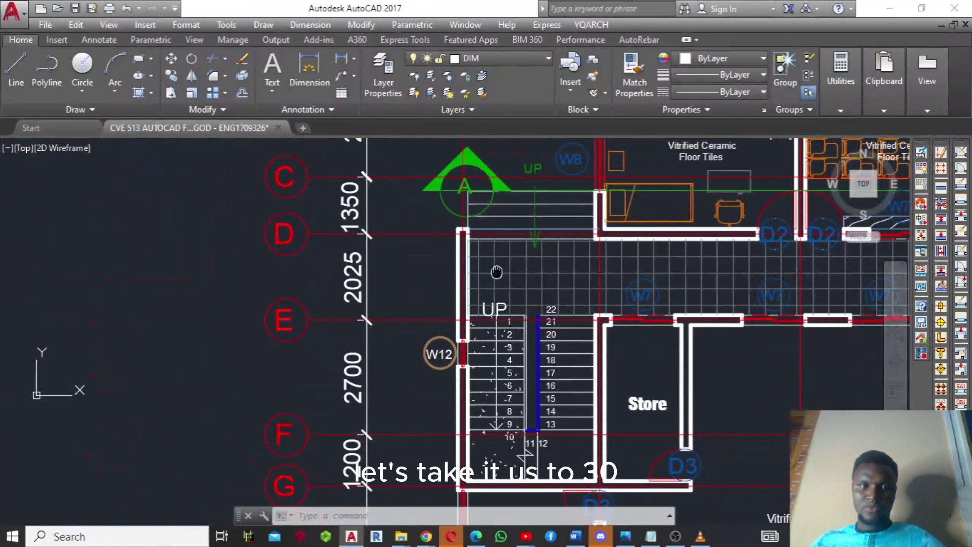
{"action": "scroll", "coordinate": [496, 272], "scroll_direction": "down", "scroll_amount": 2}
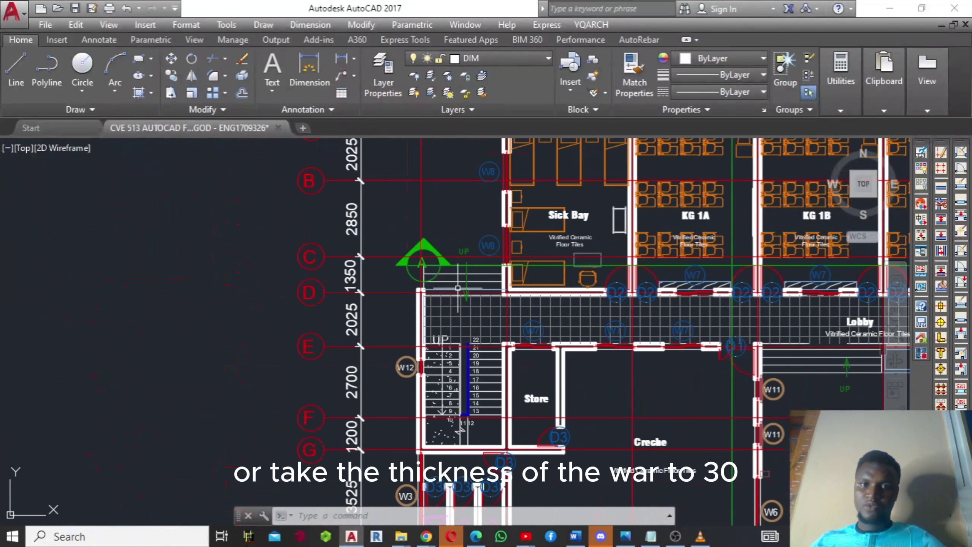
{"action": "scroll", "coordinate": [460, 230], "scroll_direction": "down", "scroll_amount": 2}
{"action": "middle_click_drag", "start_coordinate": [459, 230], "coordinate": [439, 305]}
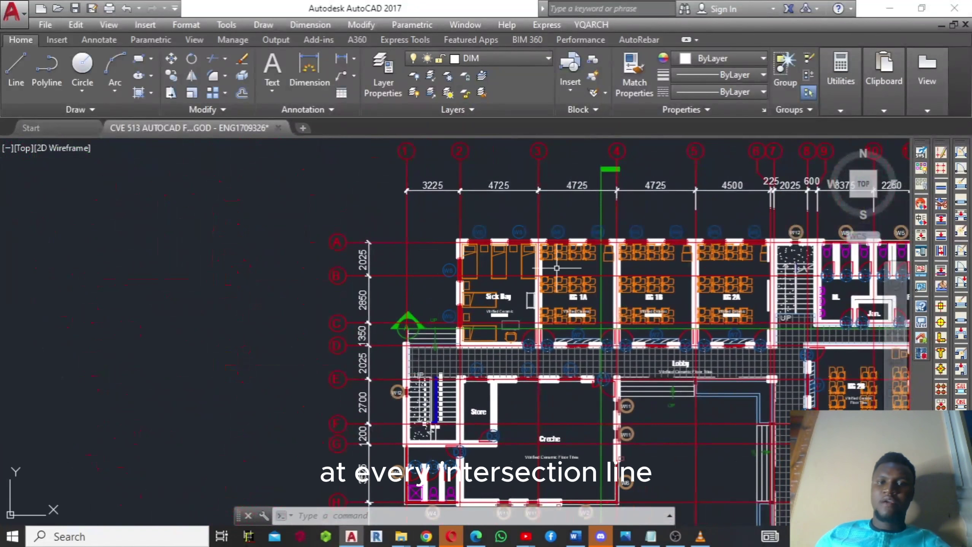
- Examine the grid intersections along the ground floor's classrooms, staircase and toilets as possible column positions, including the joint at grids 6 and 7
{"action": "middle_click_drag", "start_coordinate": [557, 294], "coordinate": [371, 325]}
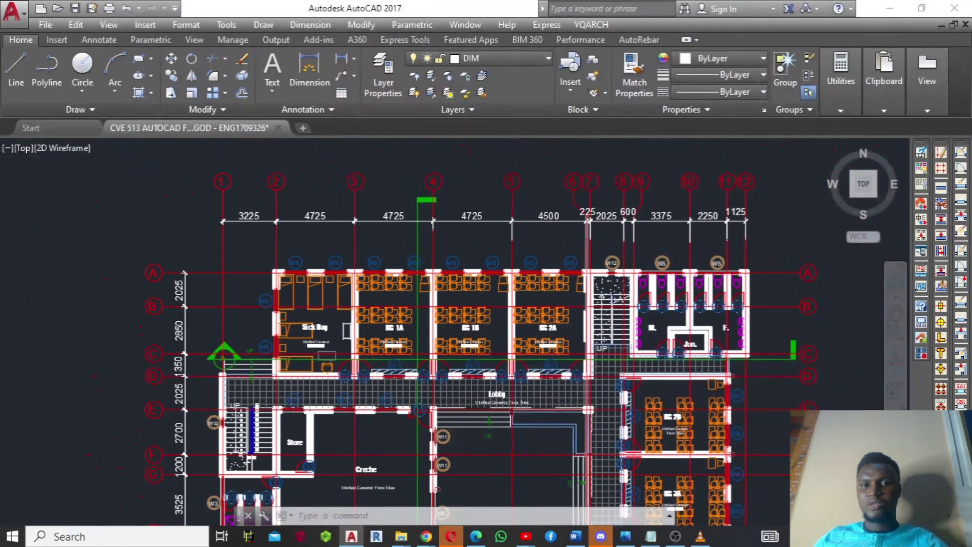
{"action": "scroll", "coordinate": [571, 270], "scroll_direction": "up", "scroll_amount": 4}
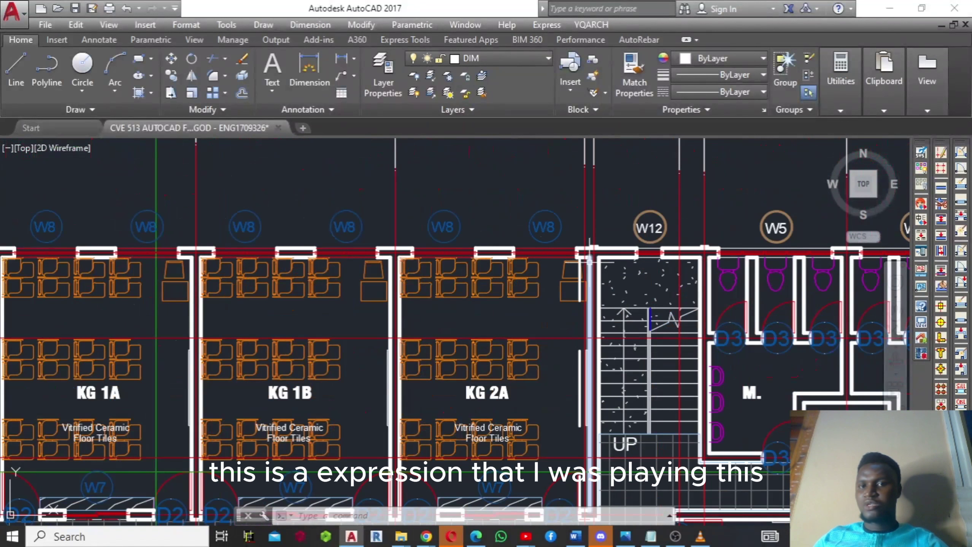
{"action": "scroll", "coordinate": [580, 259], "scroll_direction": "down", "scroll_amount": 4}
{"action": "scroll", "coordinate": [624, 270], "scroll_direction": "up", "scroll_amount": 2}
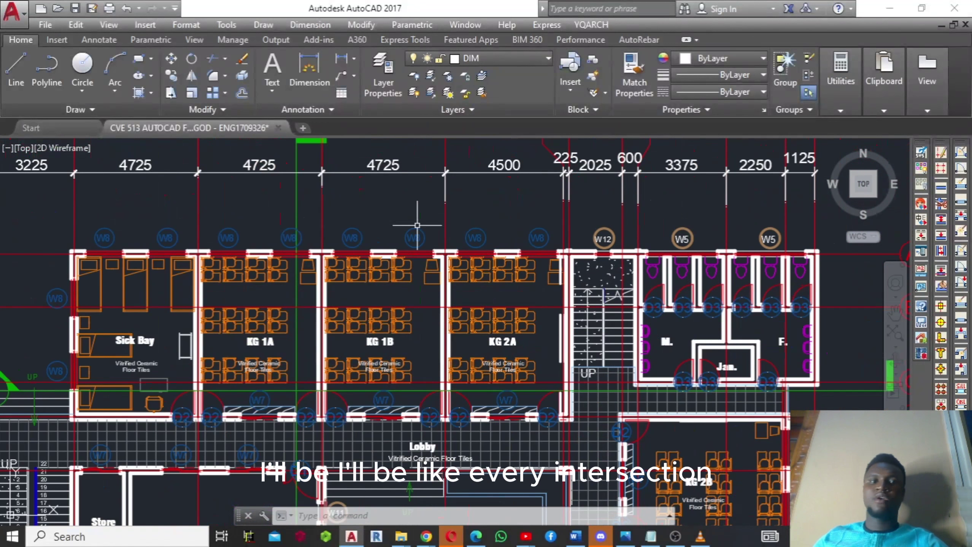
{"action": "middle_click_drag", "start_coordinate": [181, 349], "coordinate": [273, 348]}
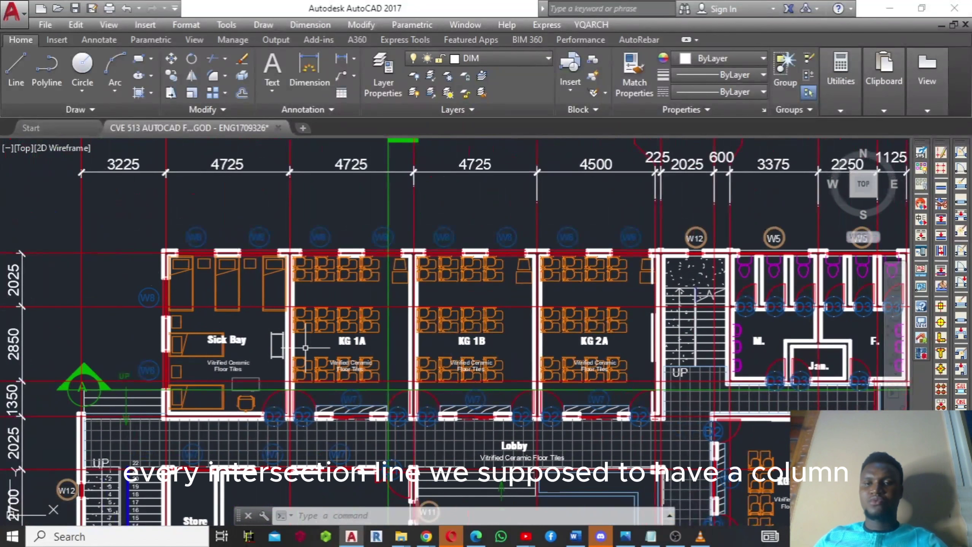
{"action": "scroll", "coordinate": [305, 348], "scroll_direction": "down", "scroll_amount": 5}
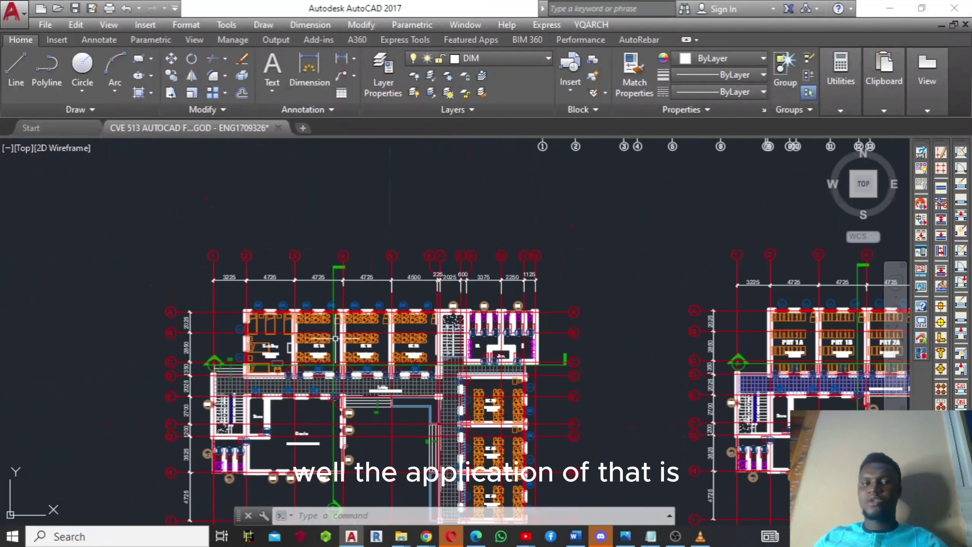
{"action": "scroll", "coordinate": [336, 339], "scroll_direction": "up", "scroll_amount": 3}
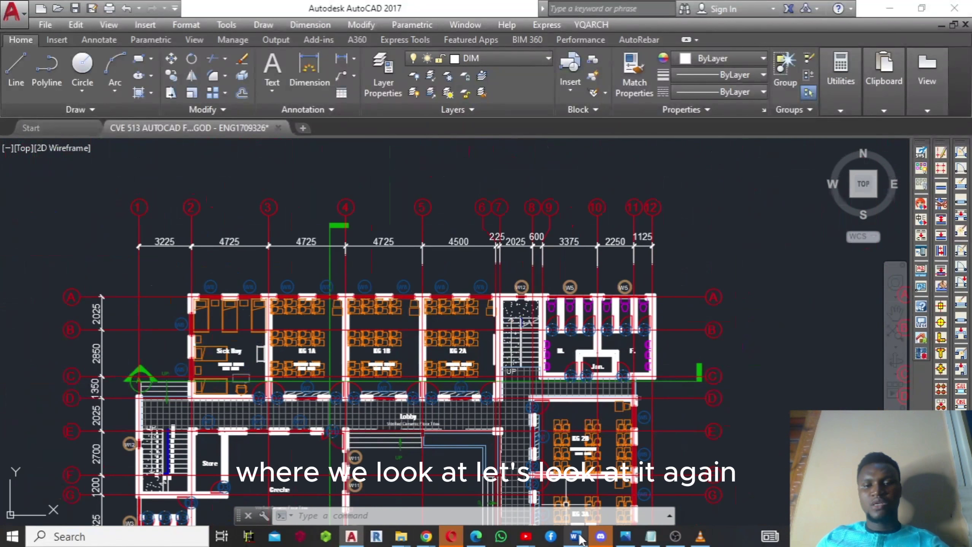
- Switch to the Word guide and read the Required Column Spacing advice in section 1.2 MORE TIPS ON COLUMN PLACEMENT
{"action": "left_click", "coordinate": [575, 537]}
{"action": "scroll", "coordinate": [397, 334], "scroll_direction": "up", "scroll_amount": 12}
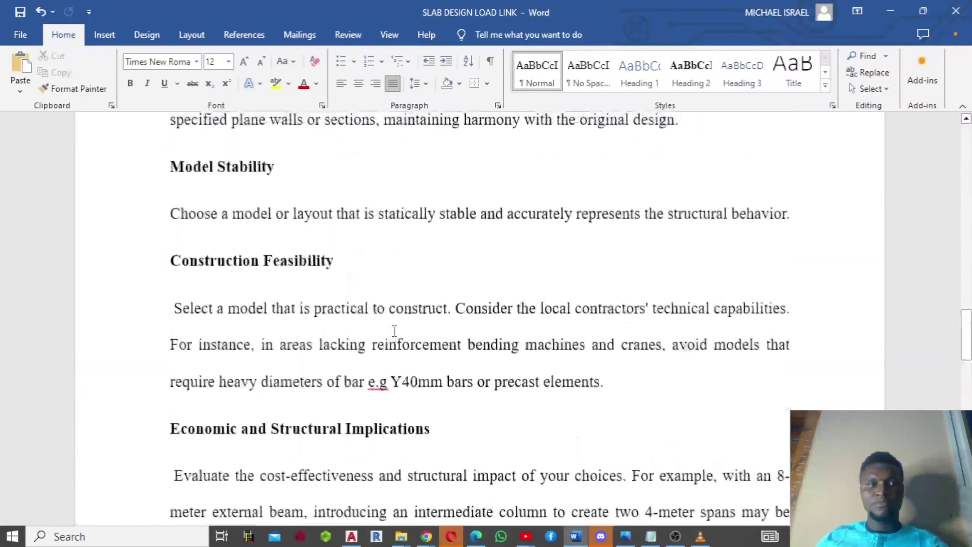
{"action": "scroll", "coordinate": [369, 329], "scroll_direction": "up", "scroll_amount": 1}
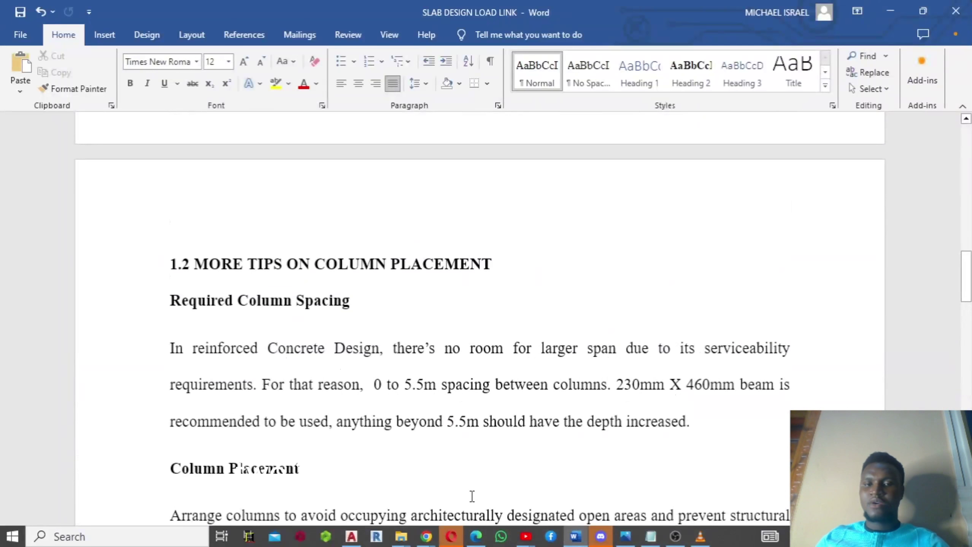
- Switch to AutoCAD and check the ground floor's column positions where grid line A crosses grids 2, 3 and 4
{"action": "left_click", "coordinate": [352, 539]}
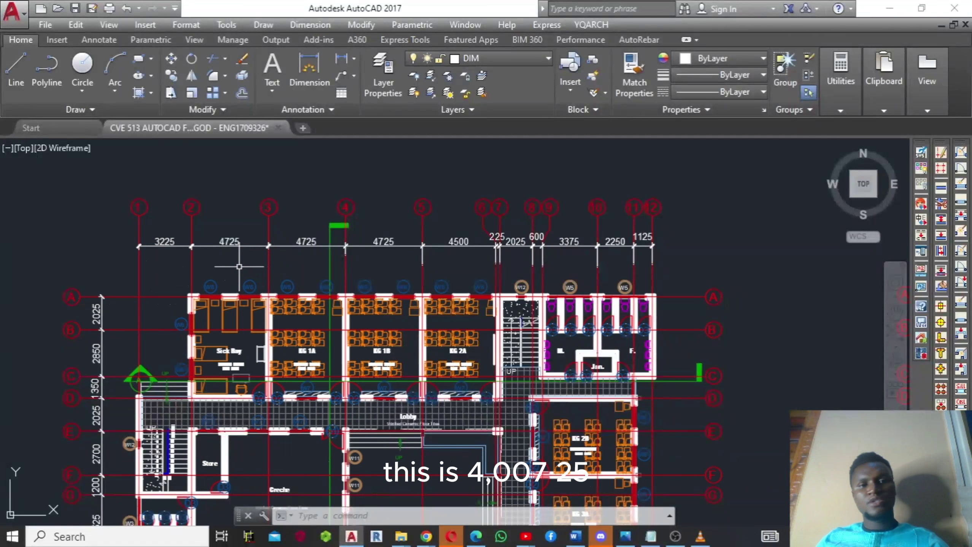
{"action": "scroll", "coordinate": [235, 266], "scroll_direction": "up", "scroll_amount": 2}
{"action": "middle_click_drag", "start_coordinate": [233, 266], "coordinate": [301, 307]}
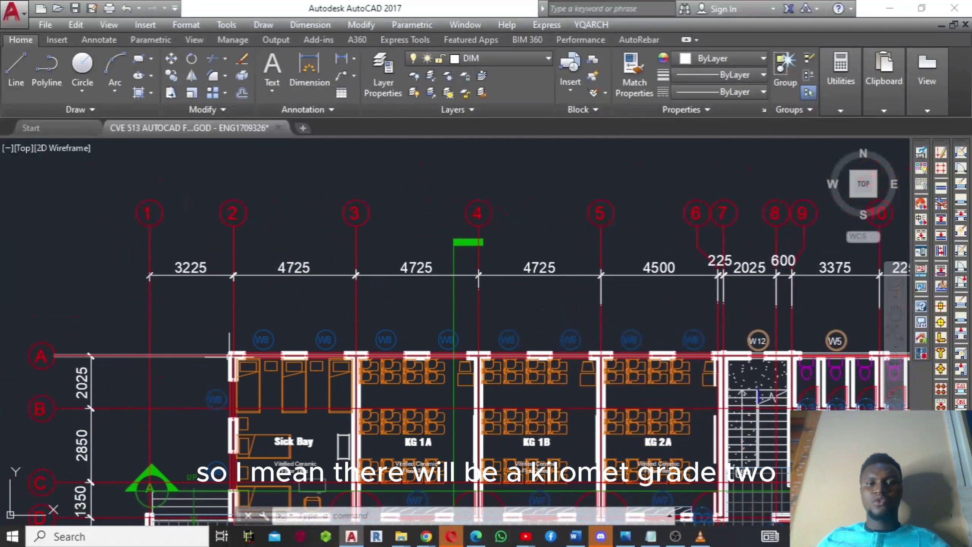
{"action": "mouse_move", "coordinate": [229, 356]}
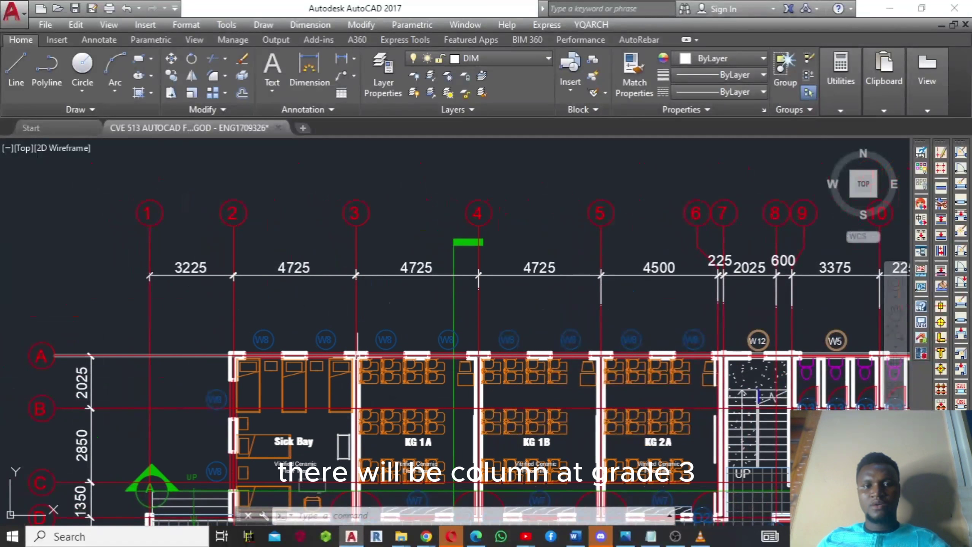
{"action": "mouse_move", "coordinate": [357, 356]}
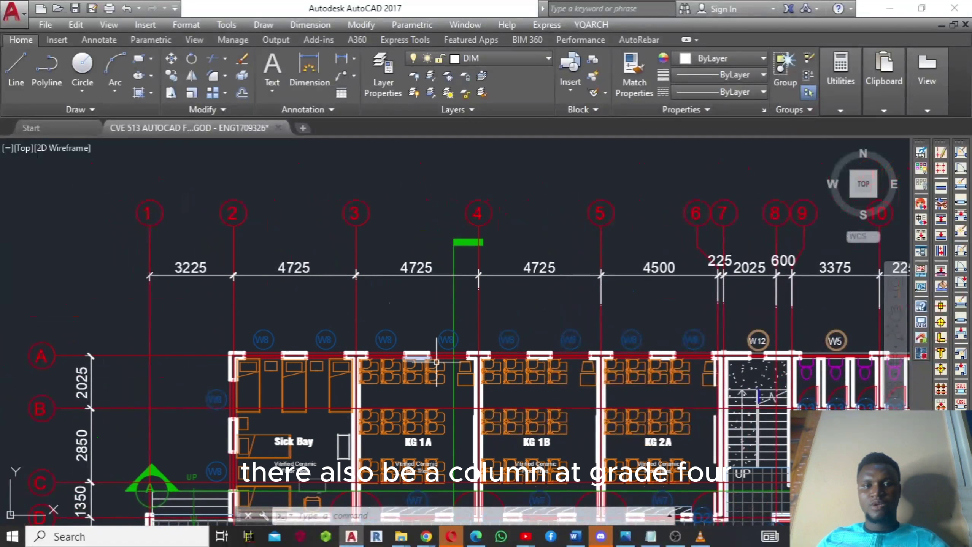
{"action": "mouse_move", "coordinate": [480, 355]}
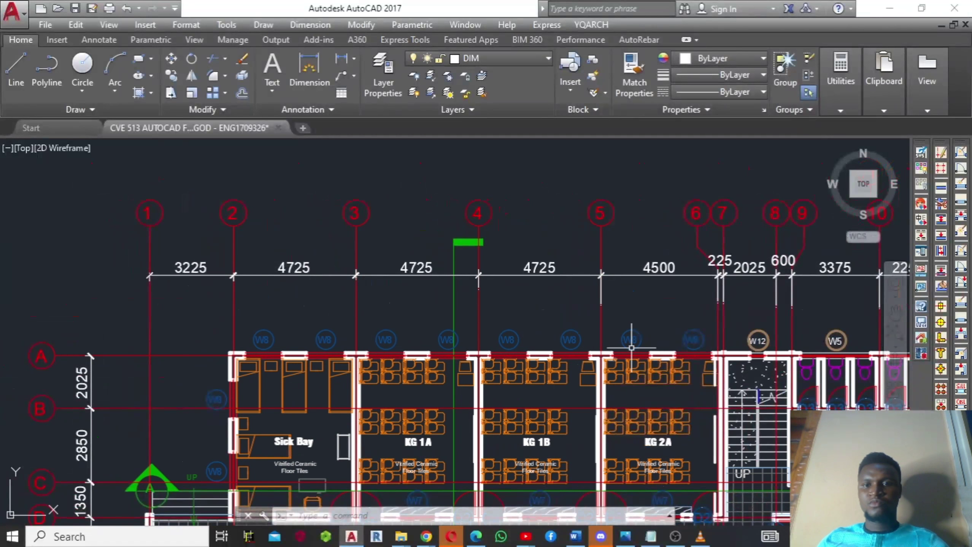
- Examine the closely spaced grids 6 and 7 between KG 2A and the staircase as column positions at the expansion joint
{"action": "middle_click_drag", "start_coordinate": [628, 346], "coordinate": [473, 320]}
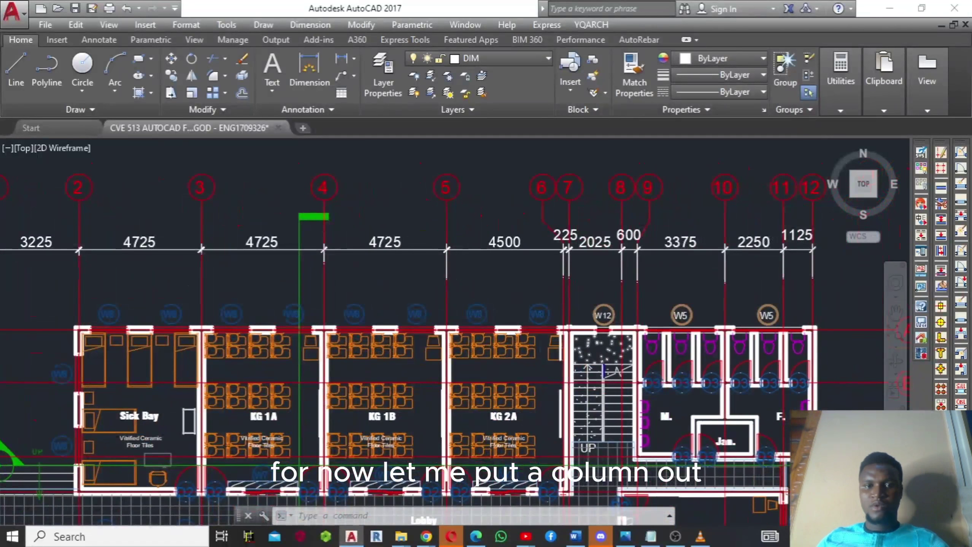
{"action": "scroll", "coordinate": [582, 333], "scroll_direction": "up", "scroll_amount": 2}
{"action": "scroll", "coordinate": [540, 314], "scroll_direction": "up", "scroll_amount": 1}
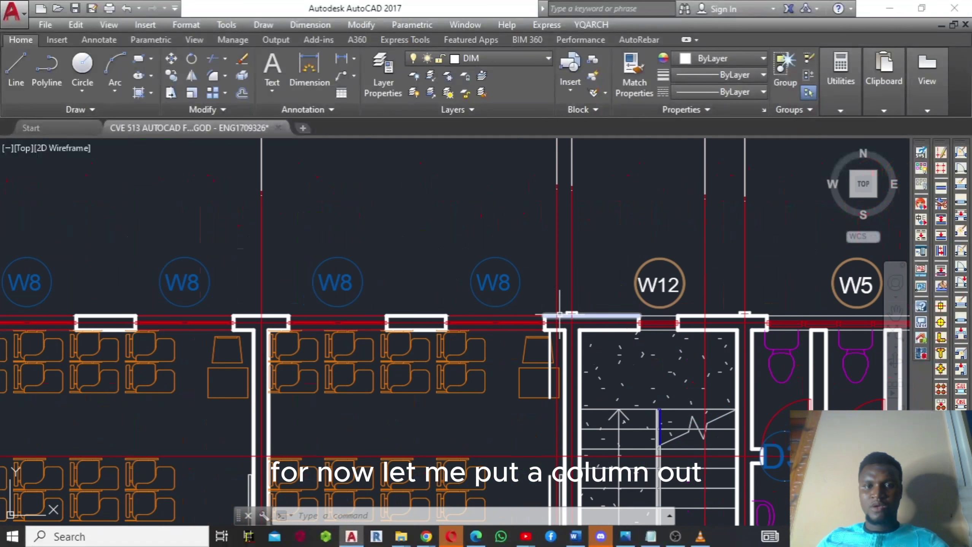
{"action": "scroll", "coordinate": [536, 303], "scroll_direction": "down", "scroll_amount": 2}
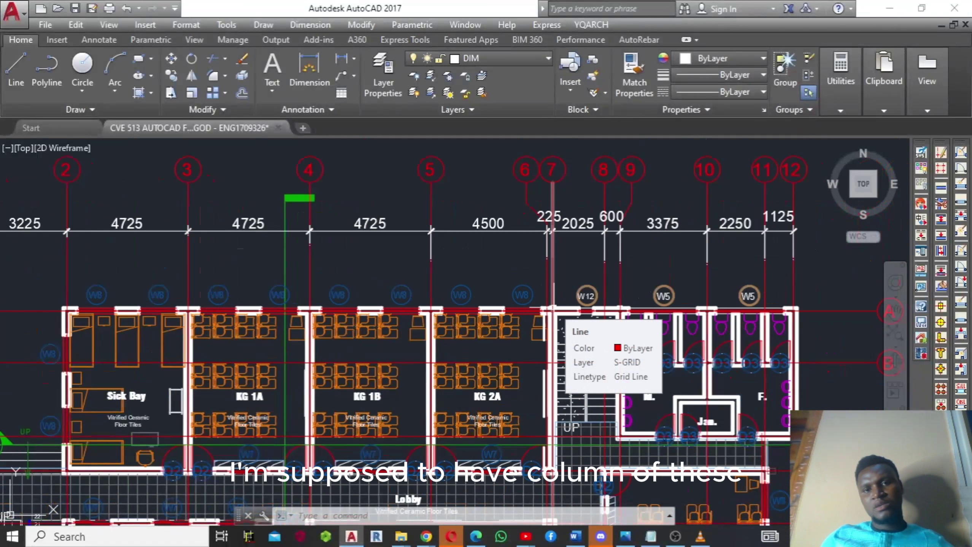
{"action": "scroll", "coordinate": [546, 309], "scroll_direction": "up", "scroll_amount": 4}
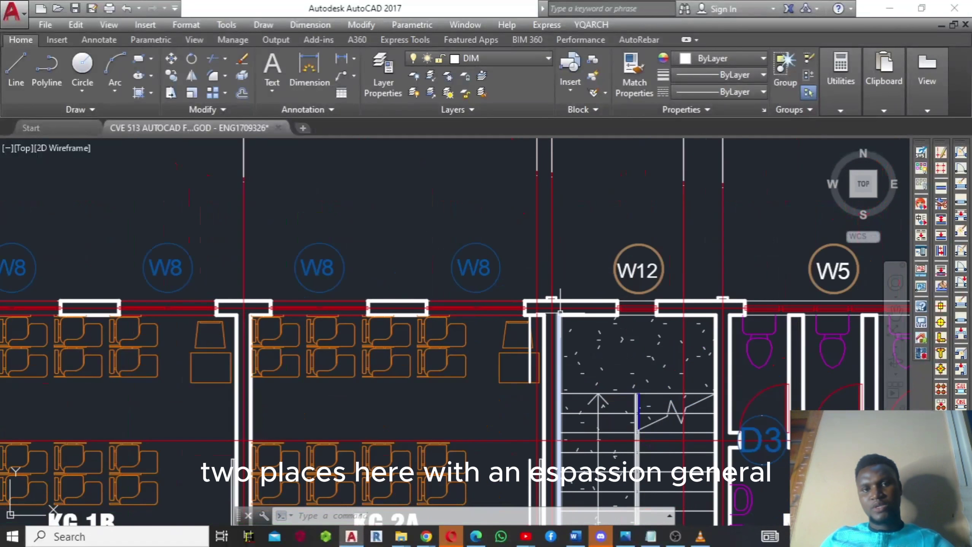
{"action": "scroll", "coordinate": [544, 307], "scroll_direction": "down", "scroll_amount": 2}
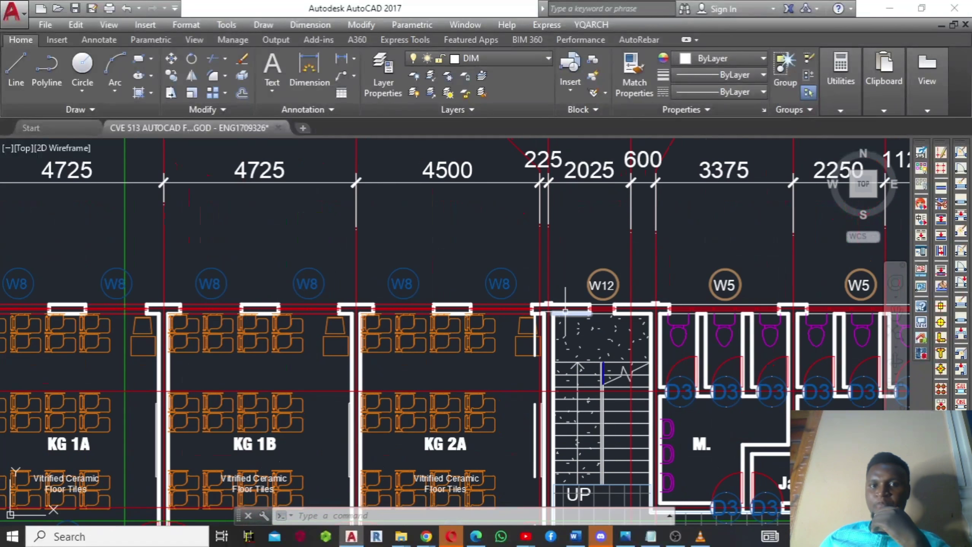
- Check grids 8 to 12 along the upper wall of the staircase and toilets for column positions and spacing
{"action": "middle_click_drag", "start_coordinate": [582, 309], "coordinate": [513, 319]}
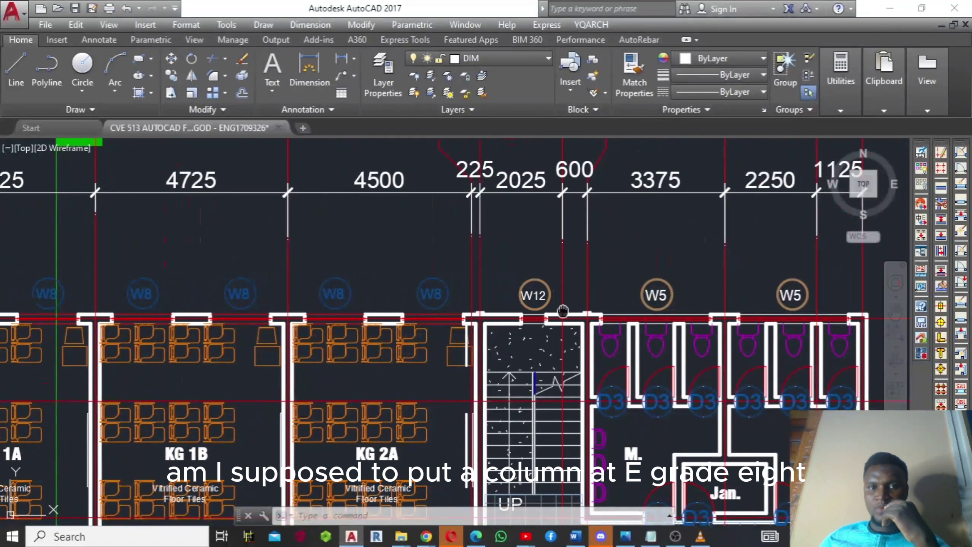
{"action": "middle_click_drag", "start_coordinate": [563, 311], "coordinate": [575, 395]}
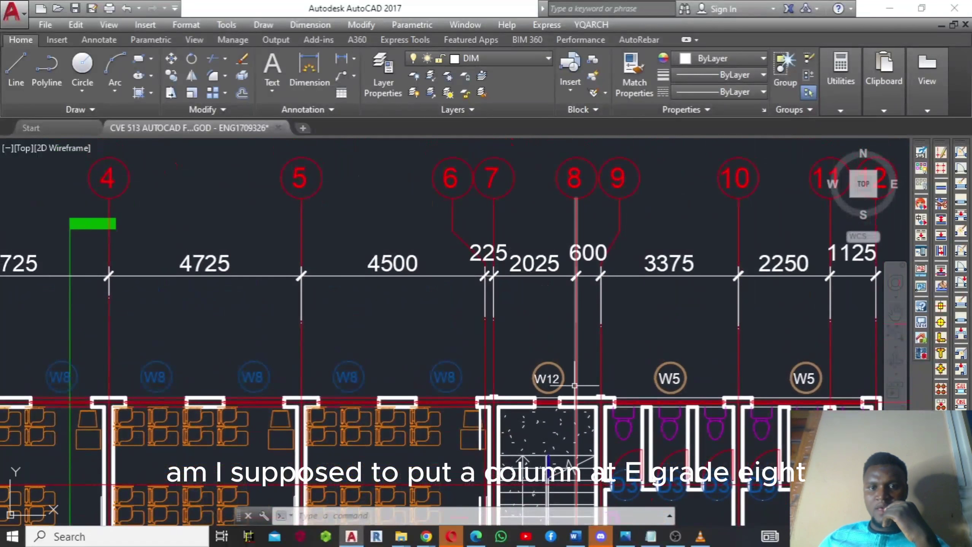
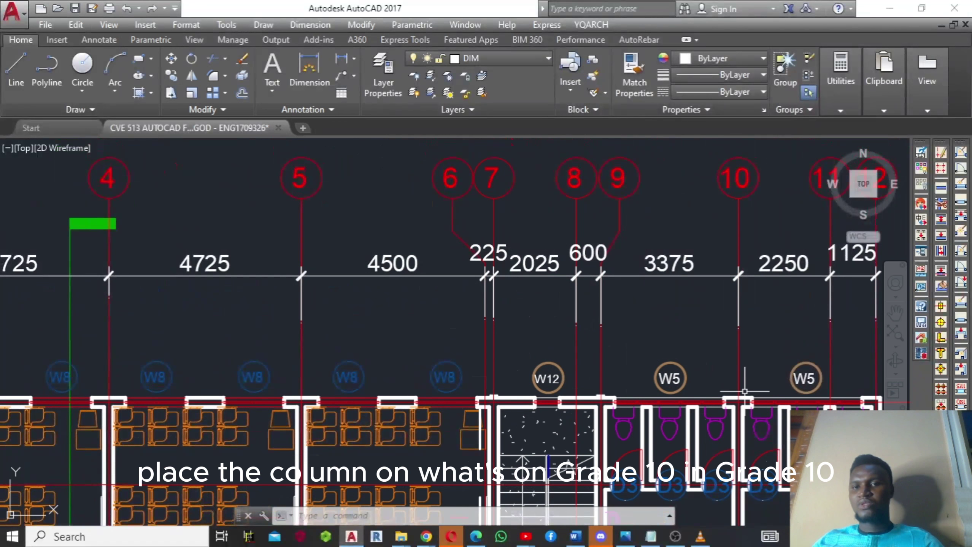
{"action": "middle_click_drag", "start_coordinate": [774, 372], "coordinate": [680, 334]}
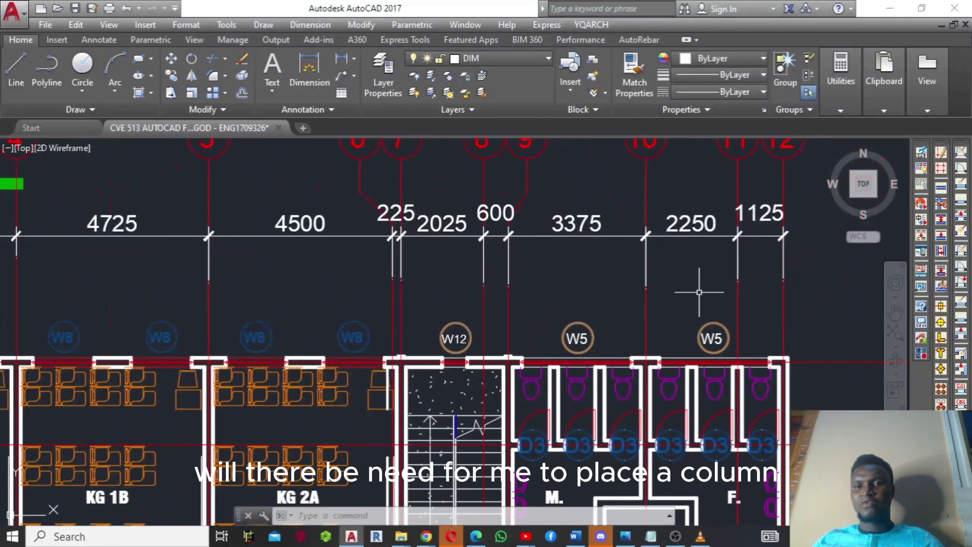
- Check the Sick Bay's outer wall on grid 2 between grids A and D for column positions, windows and spacing
{"action": "middle_click_drag", "start_coordinate": [696, 306], "coordinate": [699, 365]}
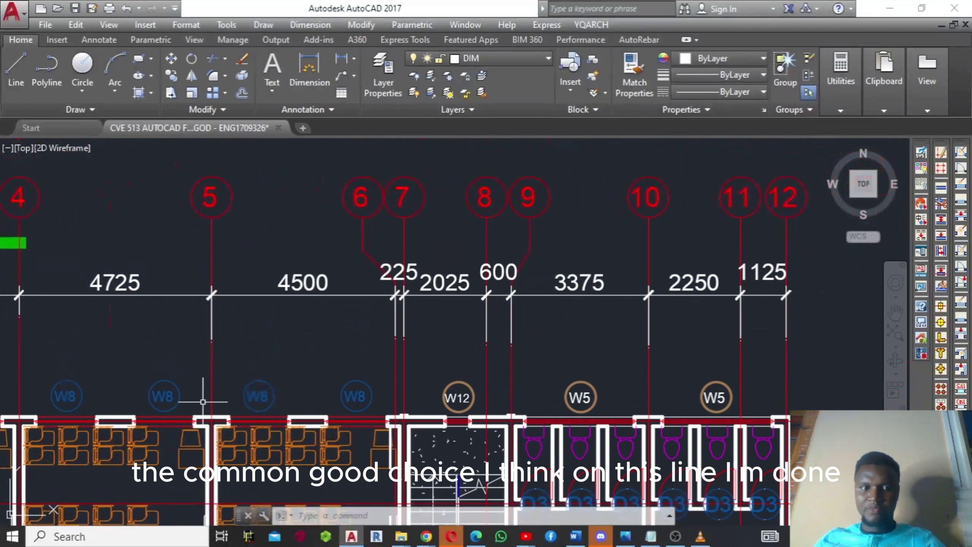
{"action": "mouse_move", "coordinate": [278, 373]}
{"action": "middle_mouse_down"}
{"action": "mouse_move", "coordinate": [533, 330]}
{"action": "mouse_move", "coordinate": [707, 276]}
{"action": "middle_mouse_up"}
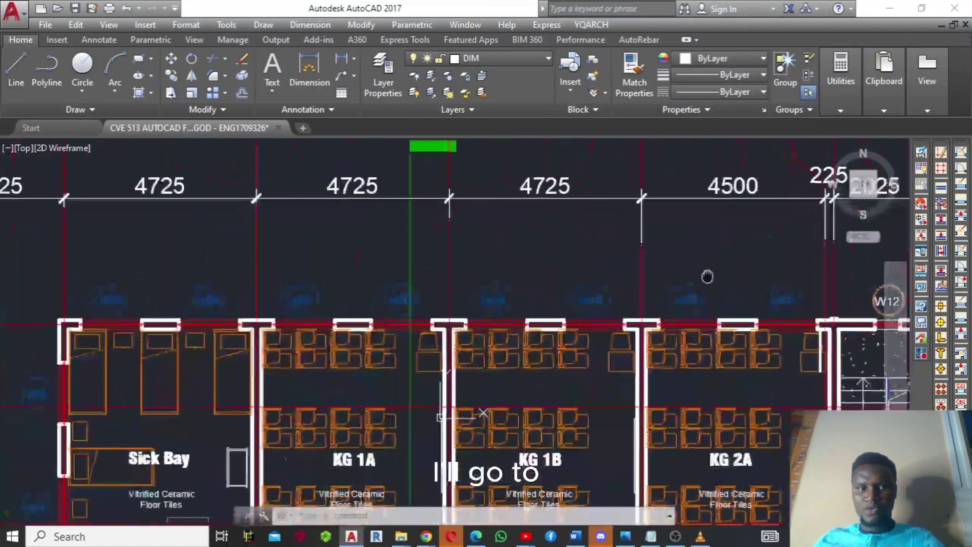
{"action": "middle_click_drag", "start_coordinate": [312, 379], "coordinate": [716, 290]}
{"action": "middle_click_drag", "start_coordinate": [514, 365], "coordinate": [521, 321]}
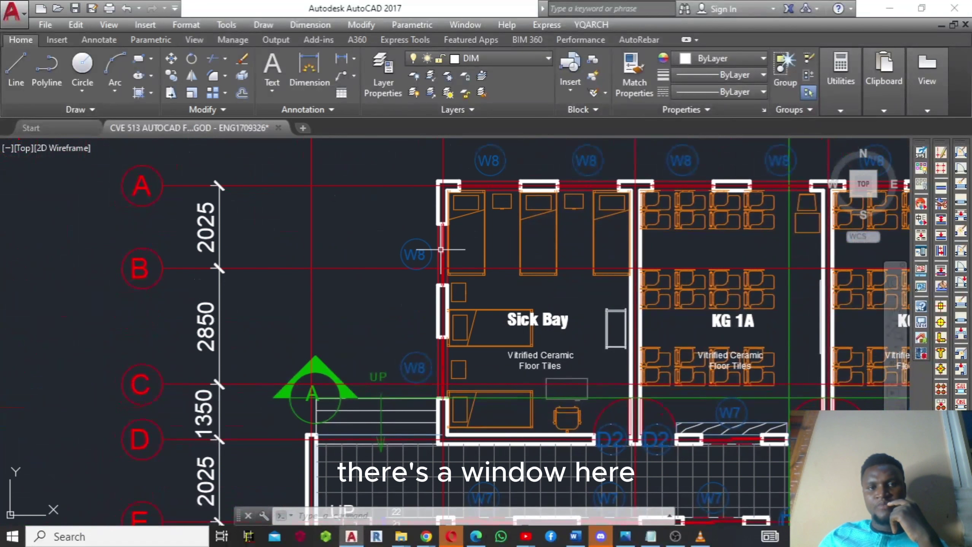
{"action": "mouse_move", "coordinate": [441, 249]}
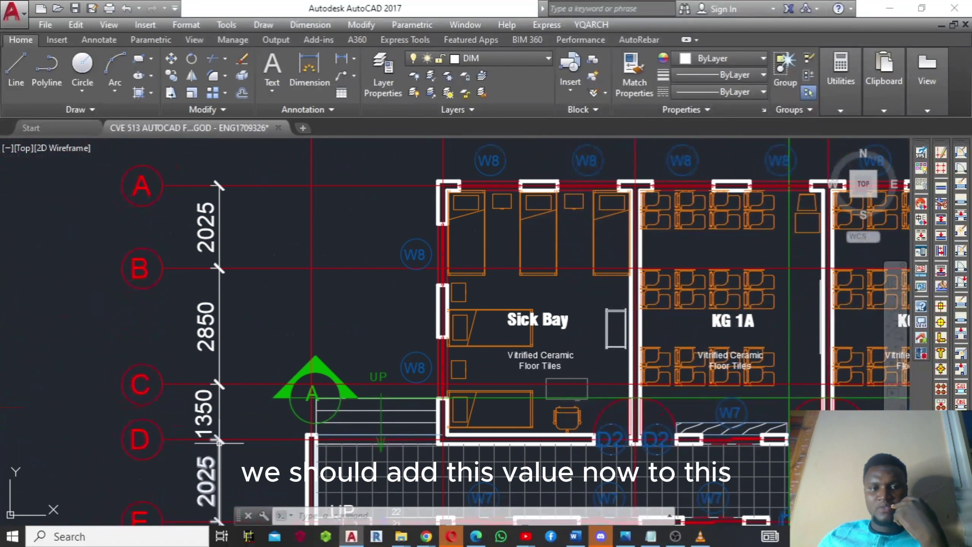
{"action": "mouse_move", "coordinate": [220, 441]}
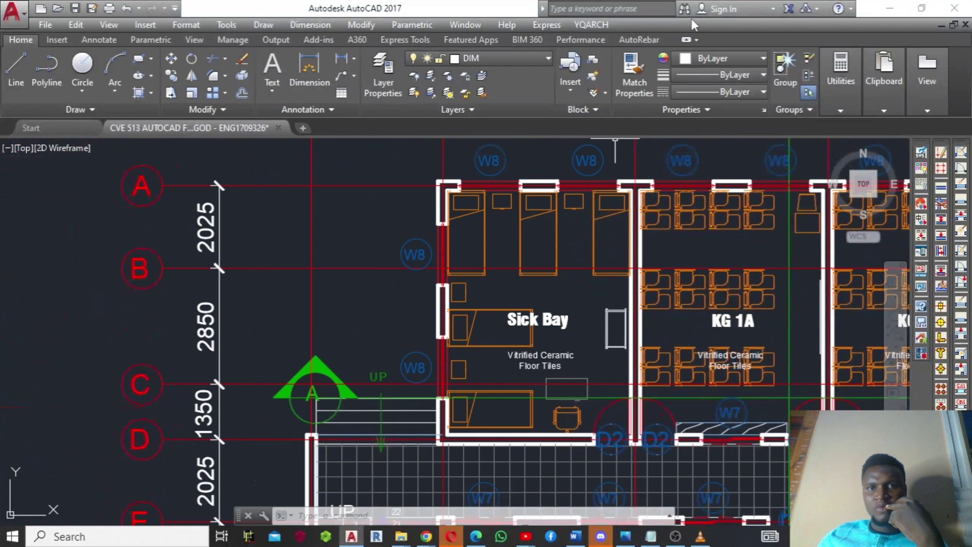
- Add a YQArch linear dimension for the span between grids D and A, beside the existing vertical grid dimensions
{"action": "left_click", "coordinate": [606, 23]}
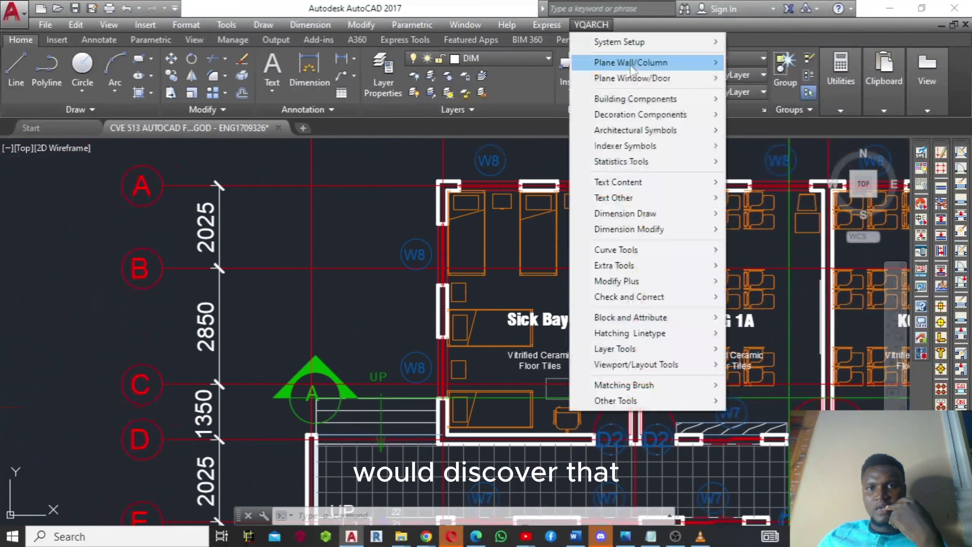
{"action": "mouse_move", "coordinate": [638, 76]}
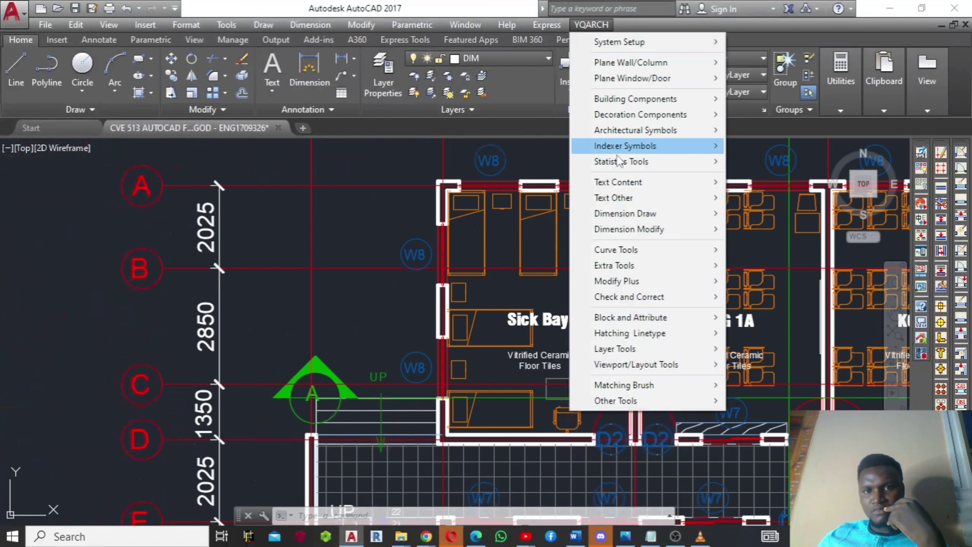
{"action": "mouse_move", "coordinate": [615, 165]}
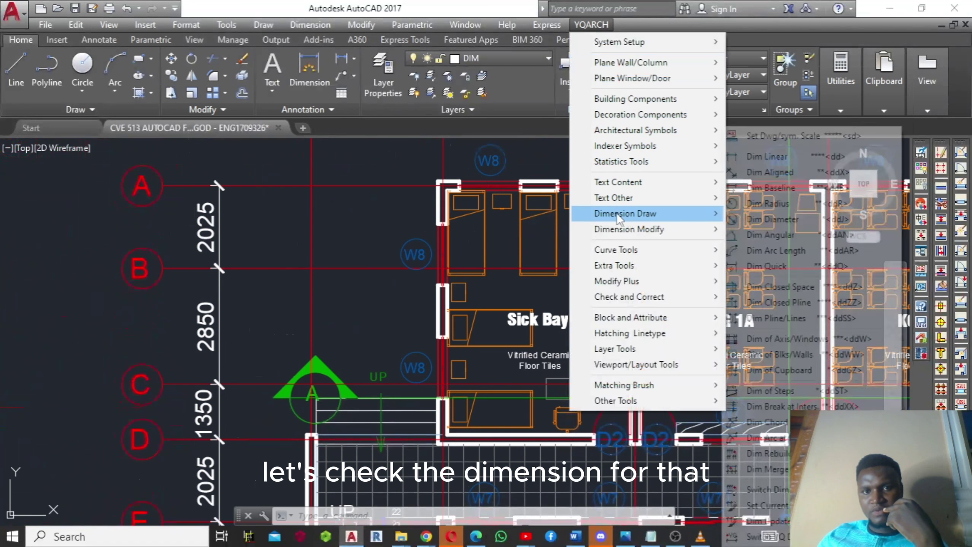
{"action": "mouse_move", "coordinate": [617, 213]}
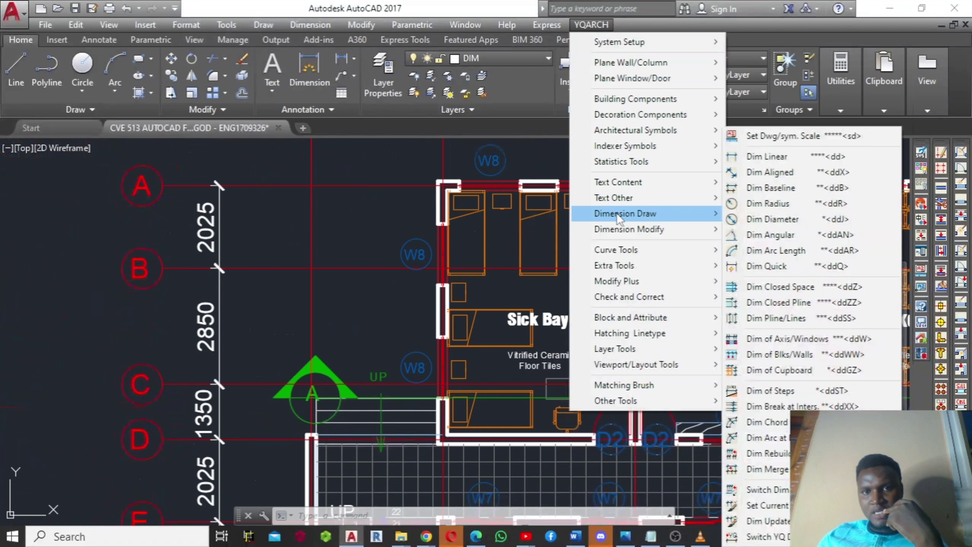
{"action": "left_click", "coordinate": [769, 155]}
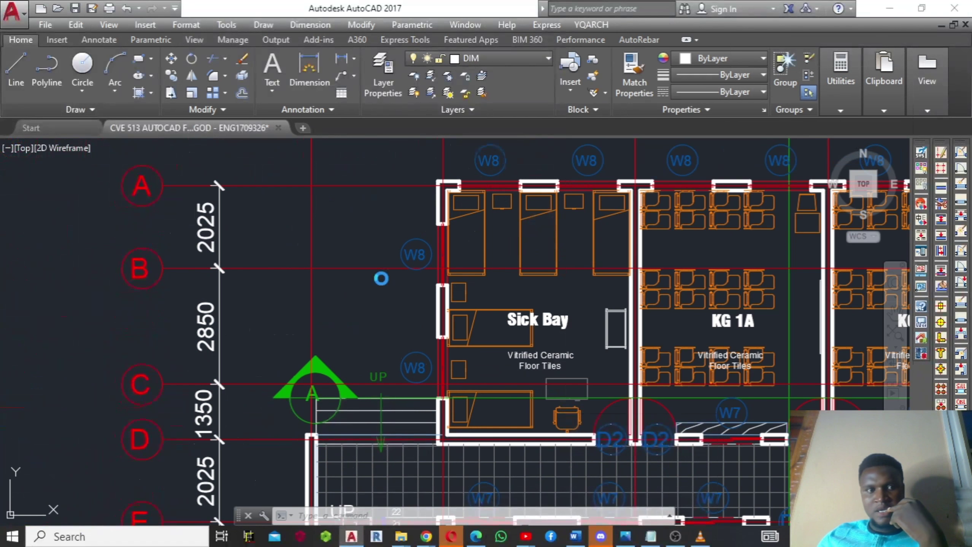
{"action": "left_click", "coordinate": [252, 439]}
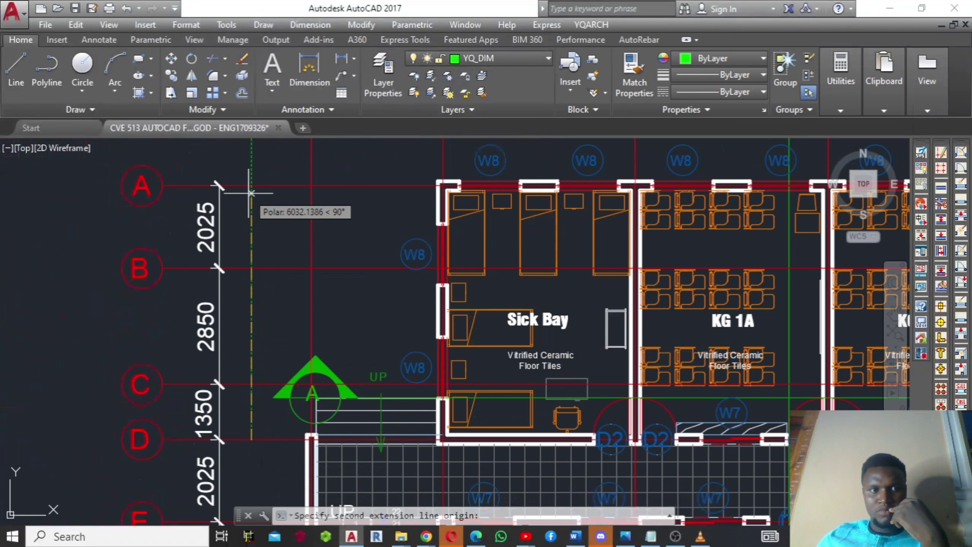
{"action": "key", "text": "Escape"}
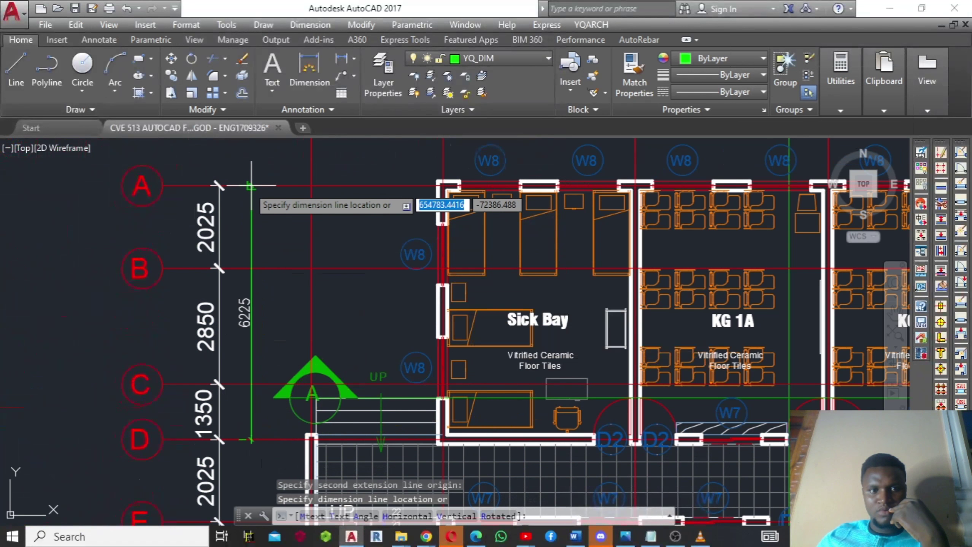
{"action": "left_click", "coordinate": [249, 187]}
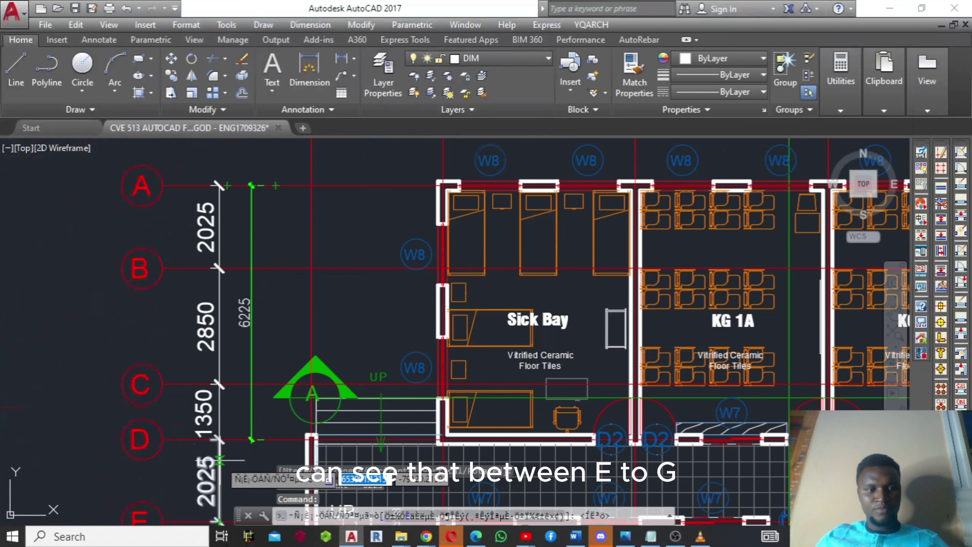
{"action": "key", "text": "Escape"}
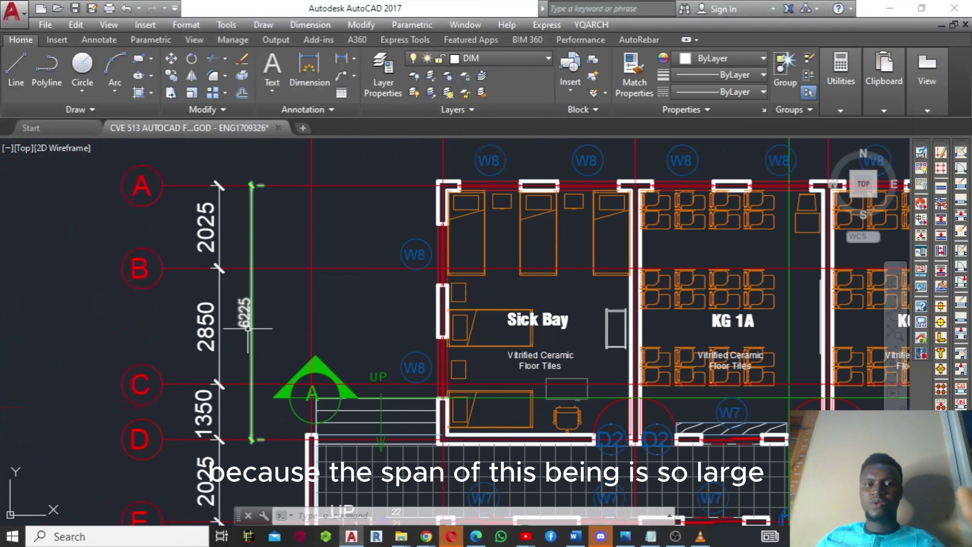
{"action": "mouse_move", "coordinate": [250, 333]}
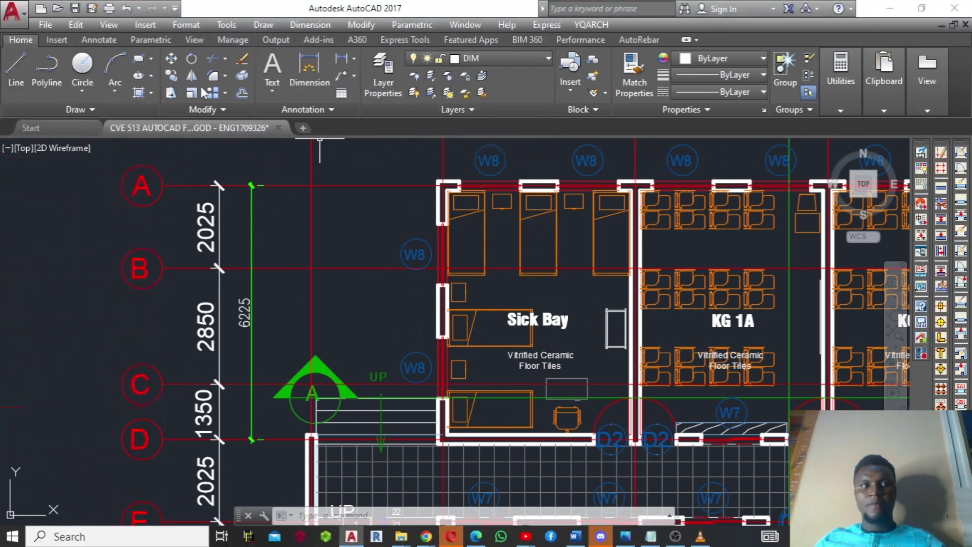
- Draw a horizontal line between grids B and C through the wall between the Sick Bay's two W8 windows, extending inside and outside
{"action": "left_click", "coordinate": [15, 71]}
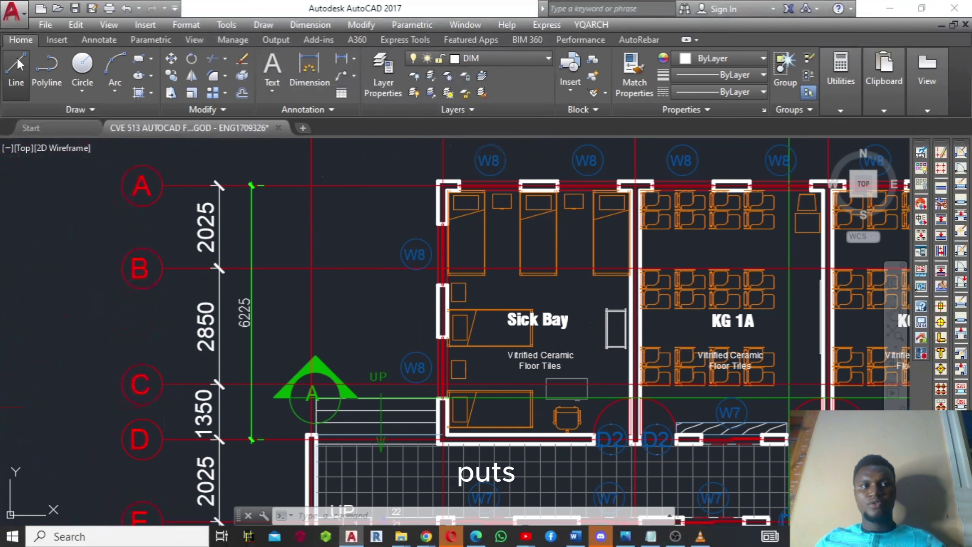
{"action": "left_click", "coordinate": [451, 312]}
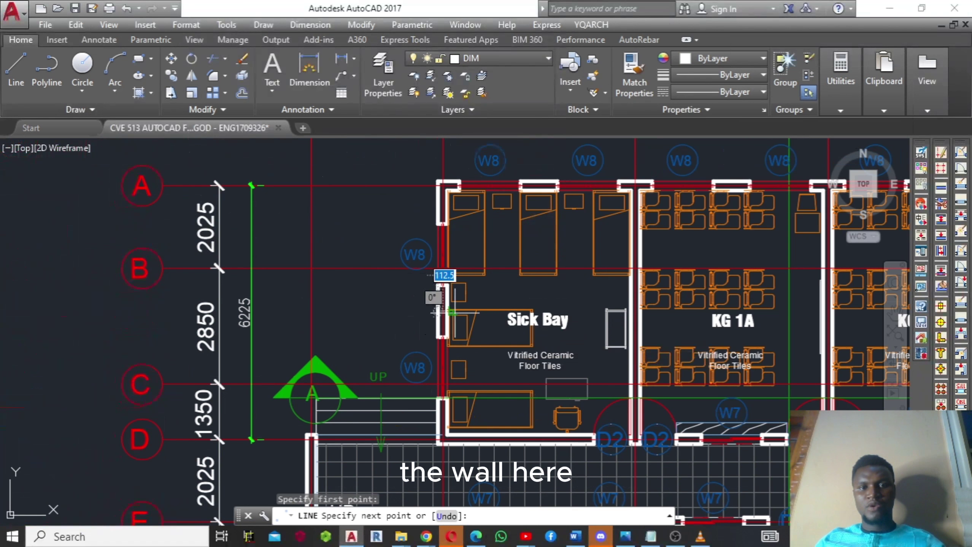
{"action": "left_click", "coordinate": [574, 310]}
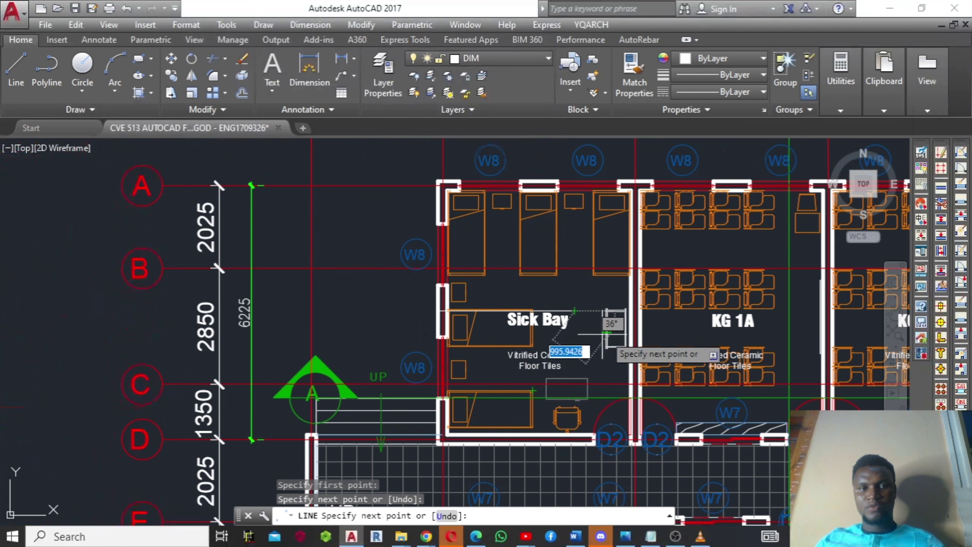
{"action": "key", "text": "Escape"}
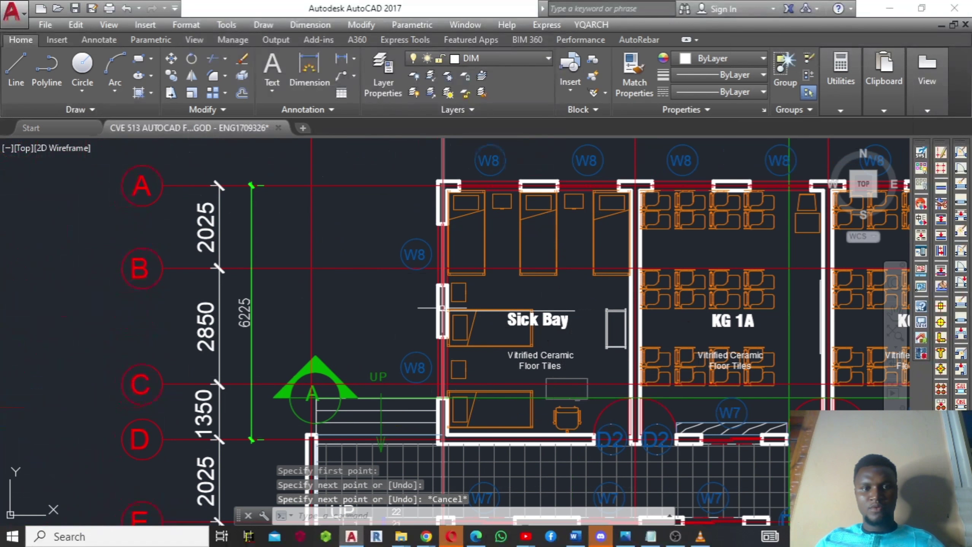
{"action": "key", "text": "Return"}
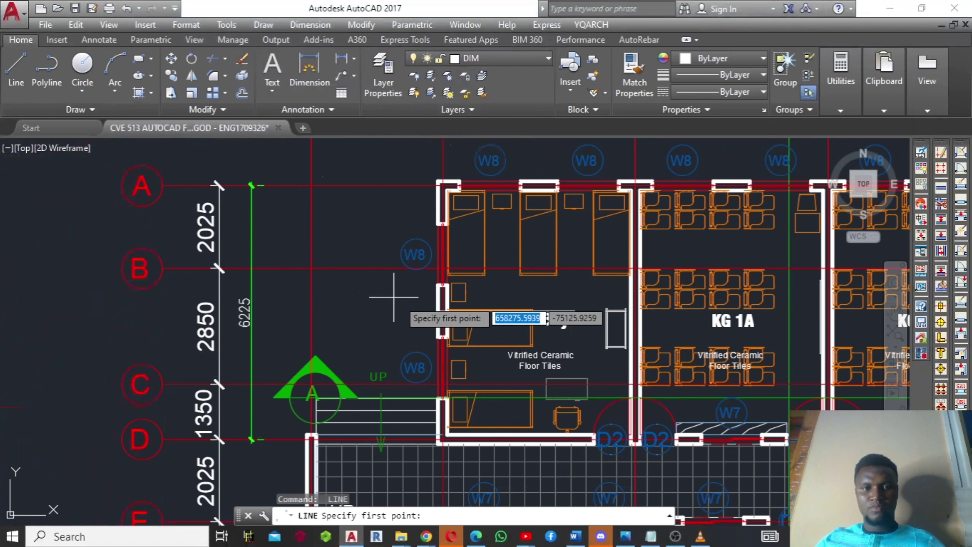
{"action": "left_click", "coordinate": [443, 311]}
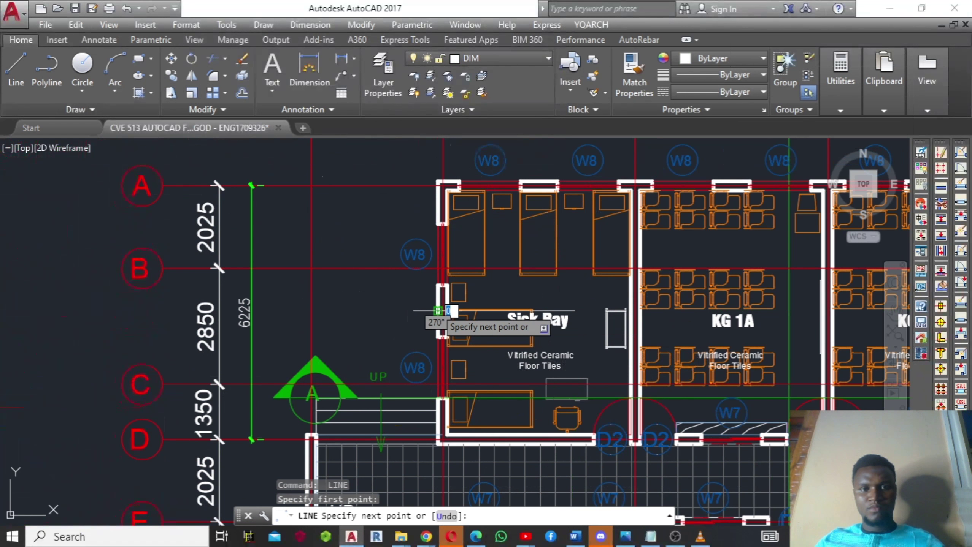
{"action": "left_click", "coordinate": [368, 311]}
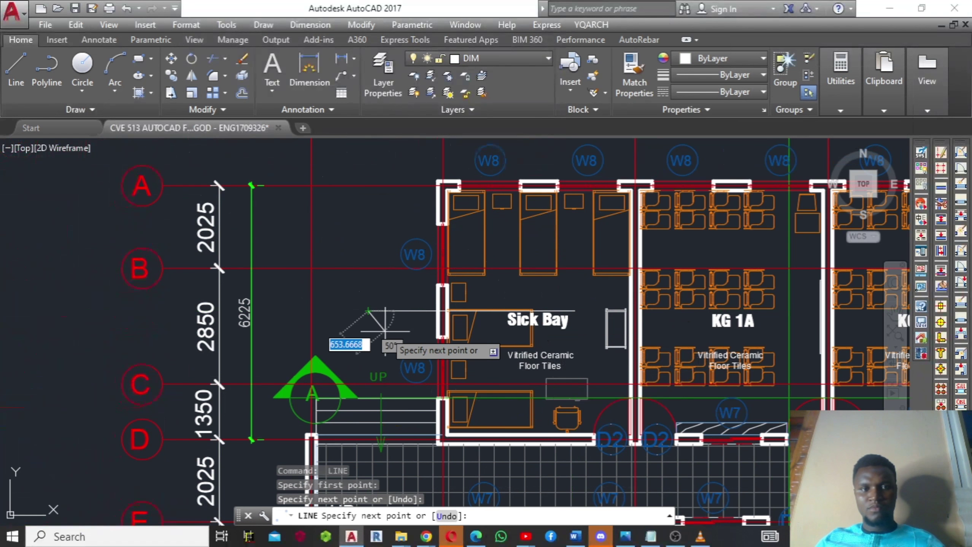
{"action": "key", "text": "Escape"}
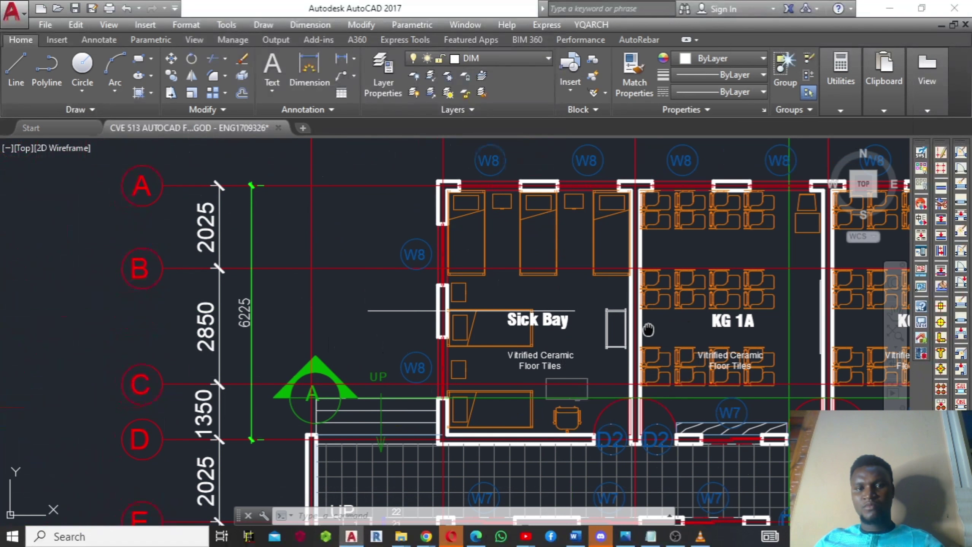
- Stretch the inner segment of the new line between grids B and C across the plan past grid 12, level with the grid bubbles
{"action": "mouse_move", "coordinate": [647, 330]}
{"action": "middle_mouse_down"}
{"action": "mouse_move", "coordinate": [572, 347]}
{"action": "mouse_move", "coordinate": [536, 342]}
{"action": "middle_mouse_up"}
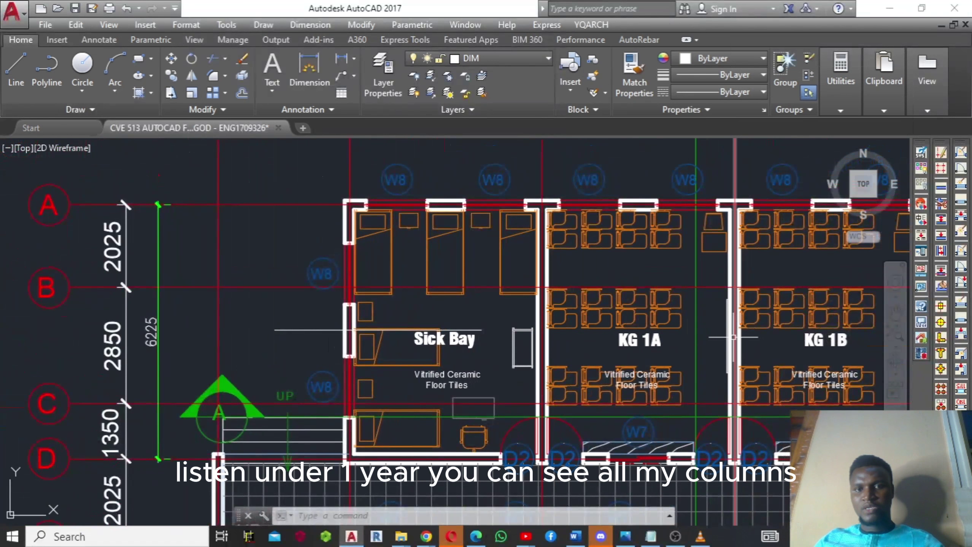
{"action": "middle_click_drag", "start_coordinate": [733, 337], "coordinate": [448, 348]}
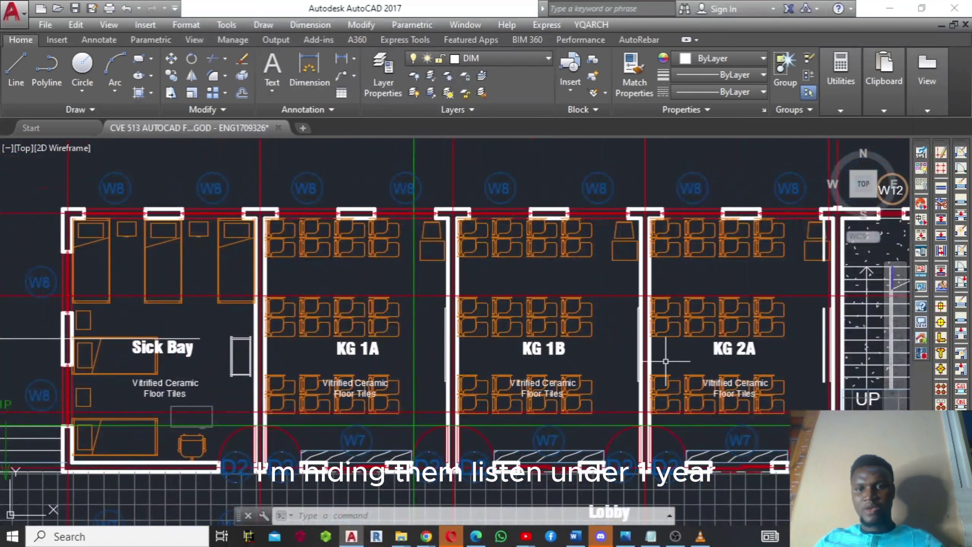
{"action": "middle_click_drag", "start_coordinate": [660, 371], "coordinate": [662, 402]}
{"action": "scroll", "coordinate": [663, 401], "scroll_direction": "down", "scroll_amount": 5}
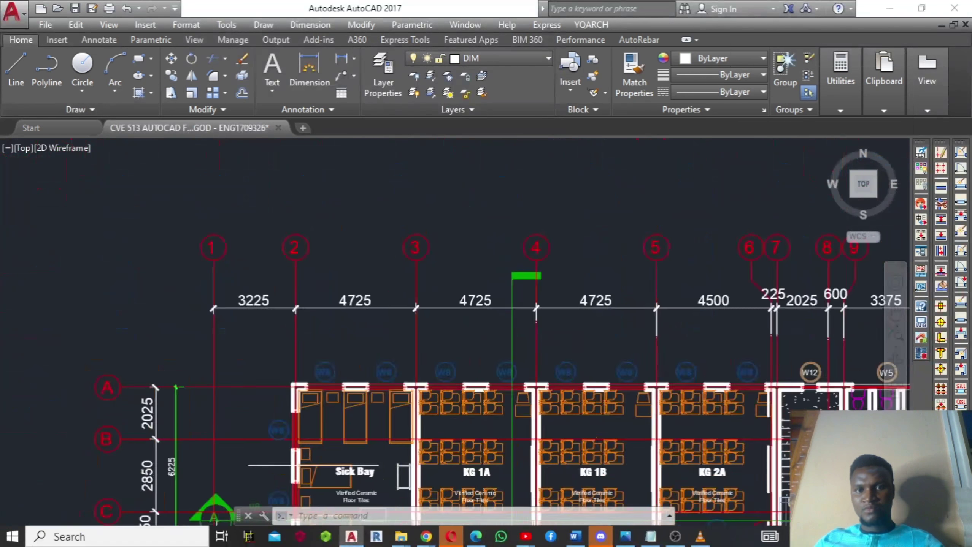
{"action": "middle_click_drag", "start_coordinate": [649, 344], "coordinate": [647, 295]}
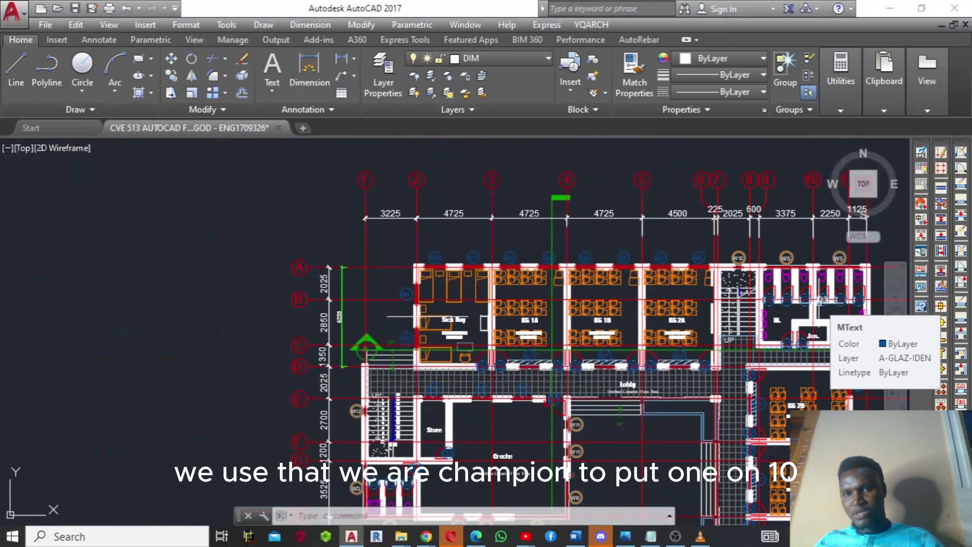
{"action": "middle_click_drag", "start_coordinate": [817, 303], "coordinate": [711, 312]}
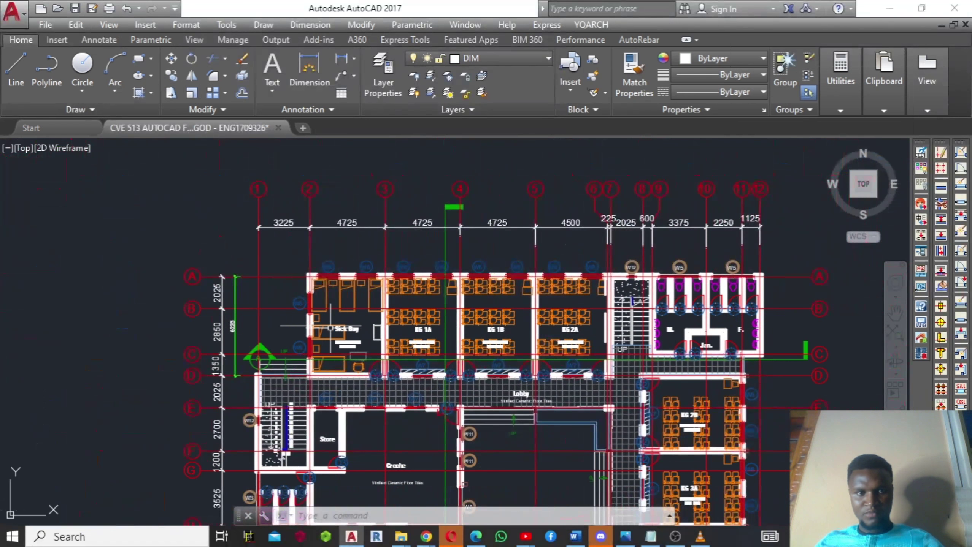
{"action": "left_click", "coordinate": [361, 326]}
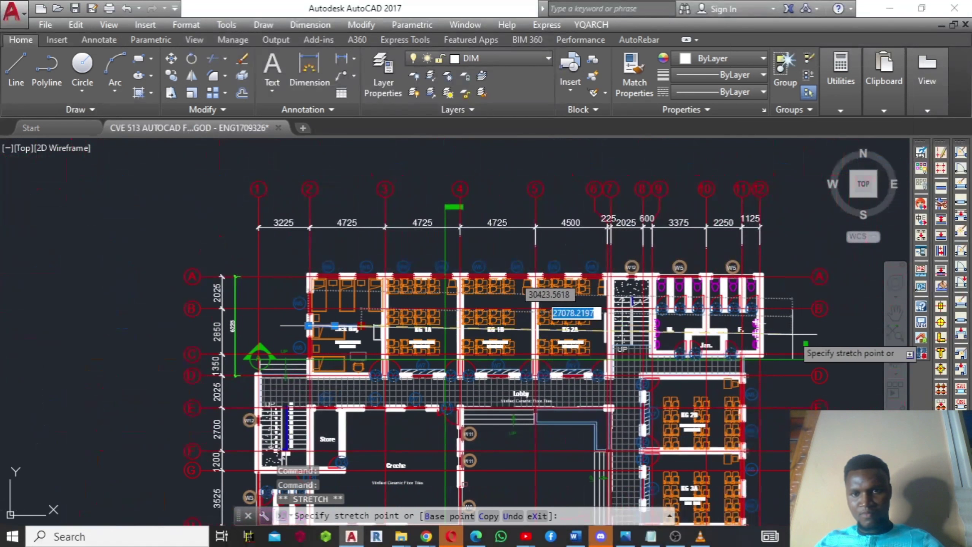
{"action": "left_click", "coordinate": [820, 326]}
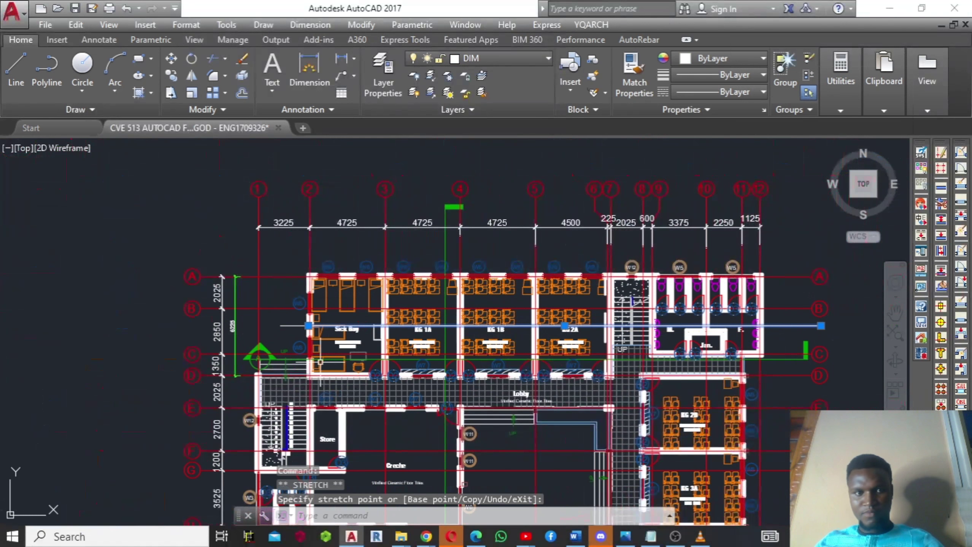
- Stretch the line's outer segment past grid 1 to the grid bubbles beside the dimension strings and deselect both segments
{"action": "left_click", "coordinate": [287, 326]}
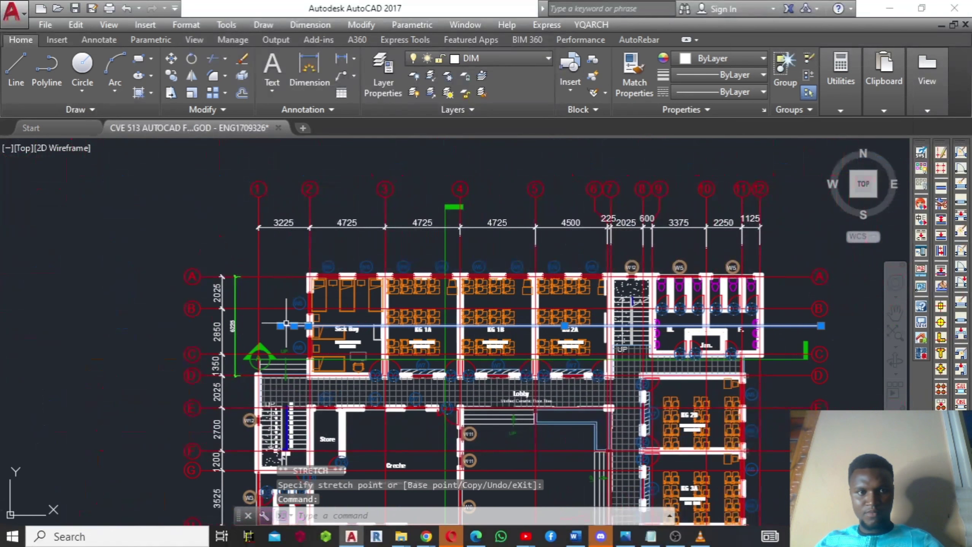
{"action": "left_click", "coordinate": [280, 326]}
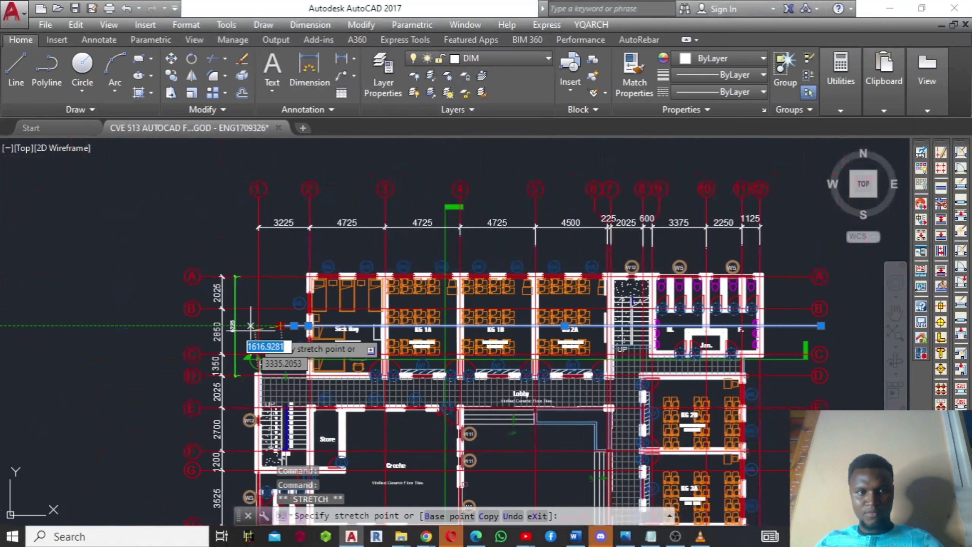
{"action": "left_click", "coordinate": [191, 326]}
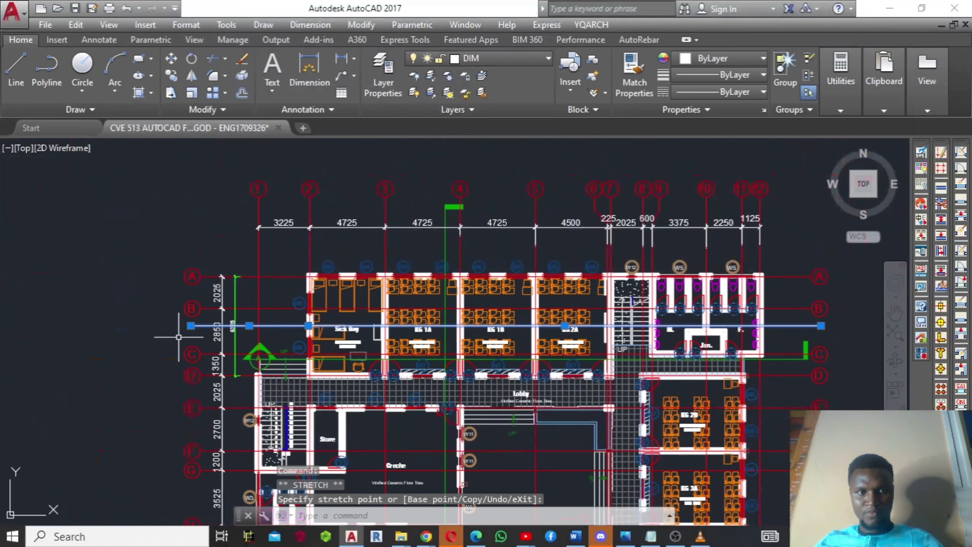
{"action": "key", "text": "Escape"}
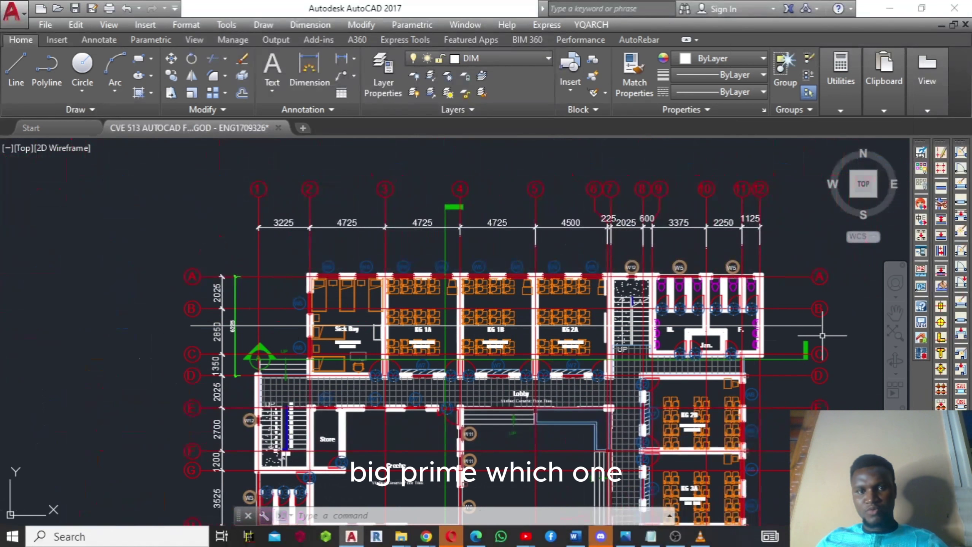
{"action": "scroll", "coordinate": [336, 363], "scroll_direction": "up", "scroll_amount": 1}
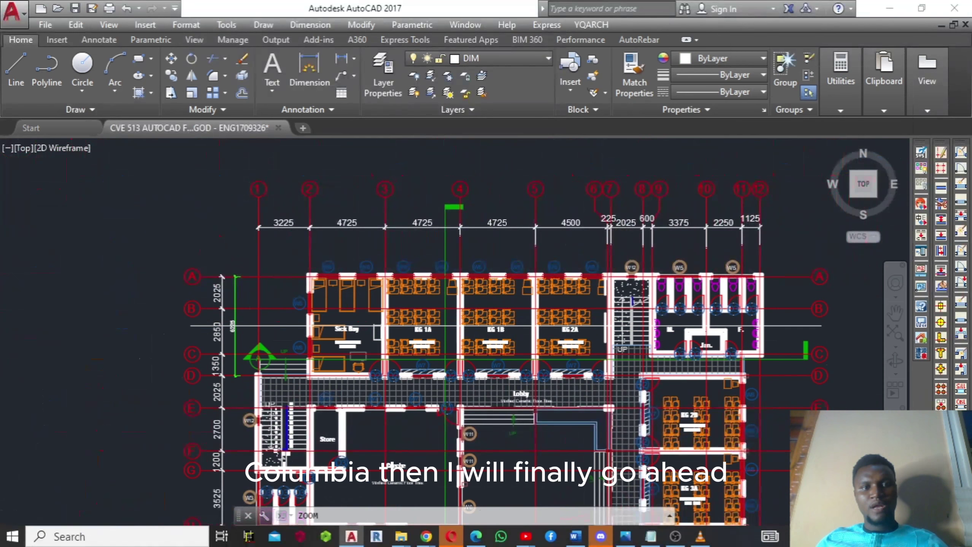
- Examine the ground floor plan along the new line between grids B and C, from the Sick Bay across to the toilet block
{"action": "middle_click_drag", "start_coordinate": [630, 359], "coordinate": [412, 329]}
{"action": "scroll", "coordinate": [623, 341], "scroll_direction": "up", "scroll_amount": 4}
{"action": "scroll", "coordinate": [623, 341], "scroll_direction": "up", "scroll_amount": 2}
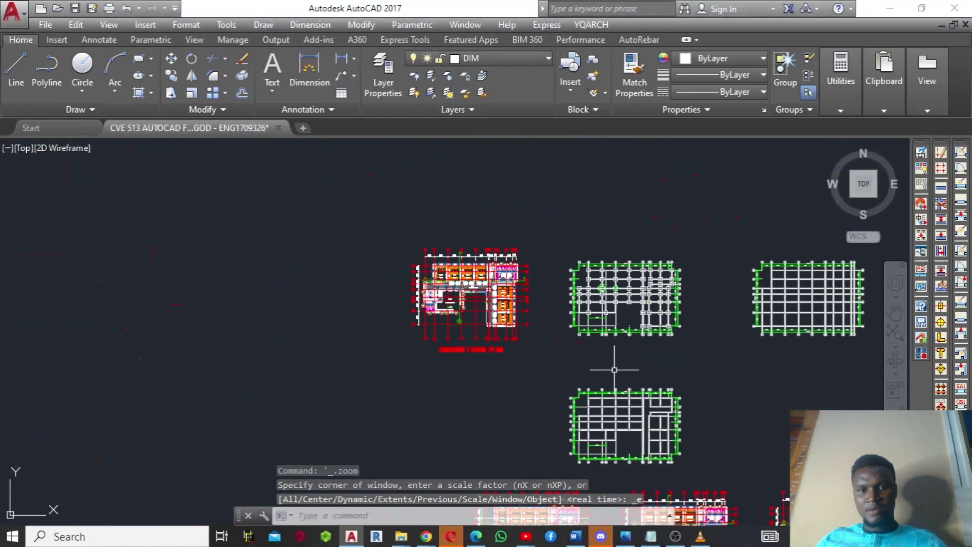
{"action": "mouse_move", "coordinate": [618, 369]}
{"action": "middle_mouse_down"}
{"action": "mouse_move", "coordinate": [619, 234]}
{"action": "mouse_move", "coordinate": [603, 290]}
{"action": "mouse_move", "coordinate": [566, 268]}
{"action": "middle_mouse_up"}
{"action": "scroll", "coordinate": [565, 272], "scroll_direction": "up", "scroll_amount": 6}
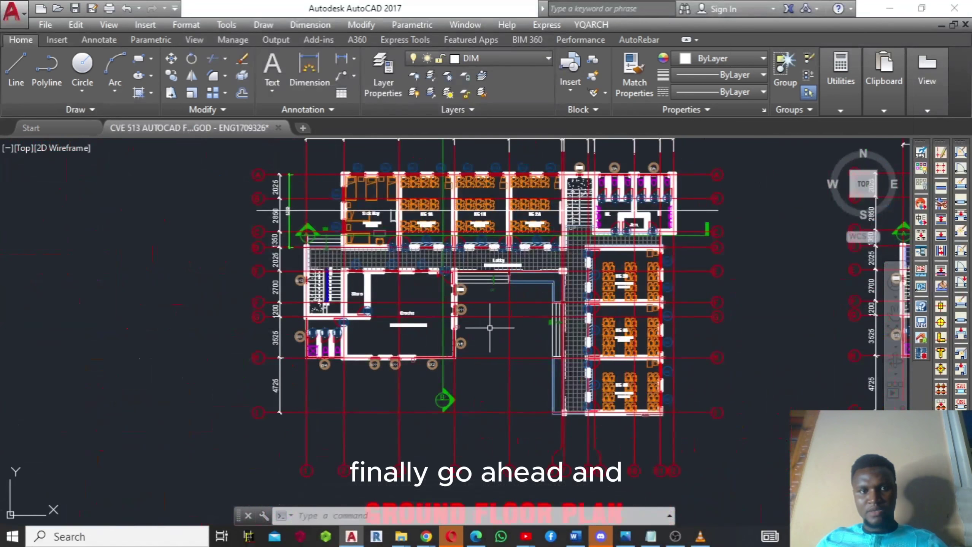
{"action": "middle_click_drag", "start_coordinate": [489, 328], "coordinate": [526, 428]}
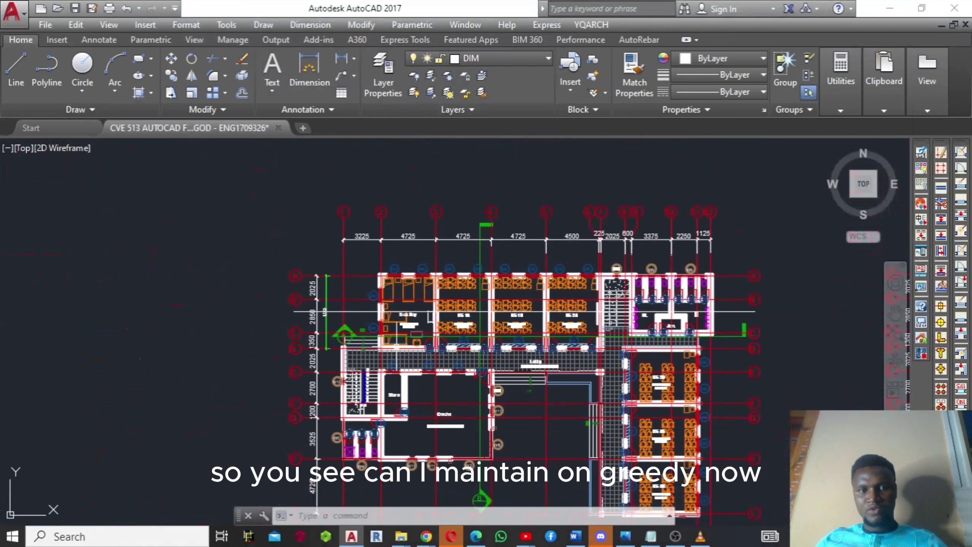
{"action": "scroll", "coordinate": [401, 347], "scroll_direction": "up", "scroll_amount": 4}
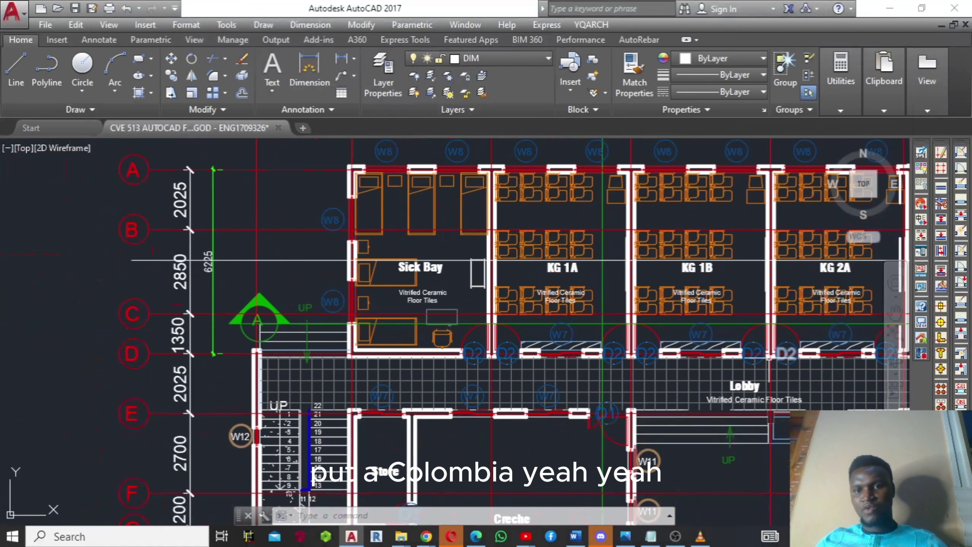
{"action": "middle_click_drag", "start_coordinate": [762, 358], "coordinate": [484, 312]}
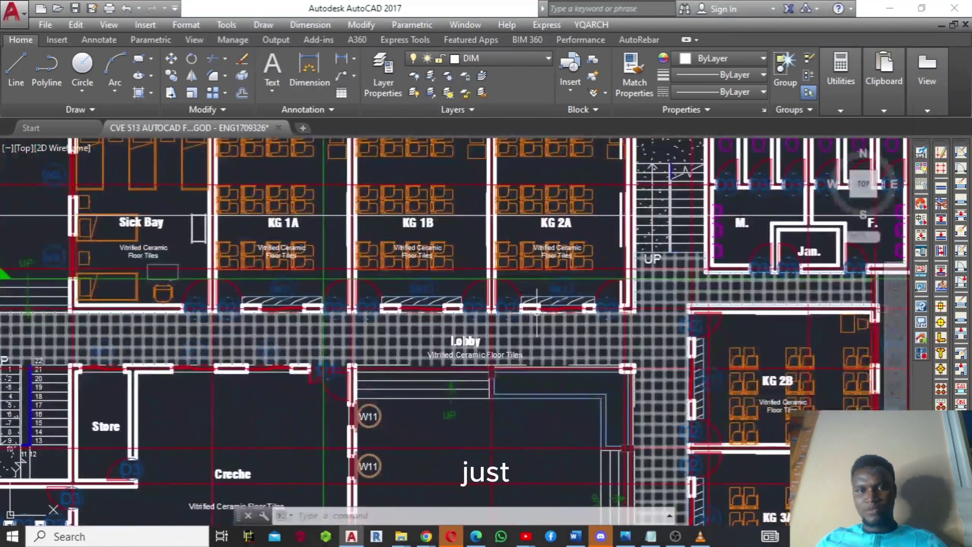
{"action": "middle_click_drag", "start_coordinate": [649, 318], "coordinate": [569, 373]}
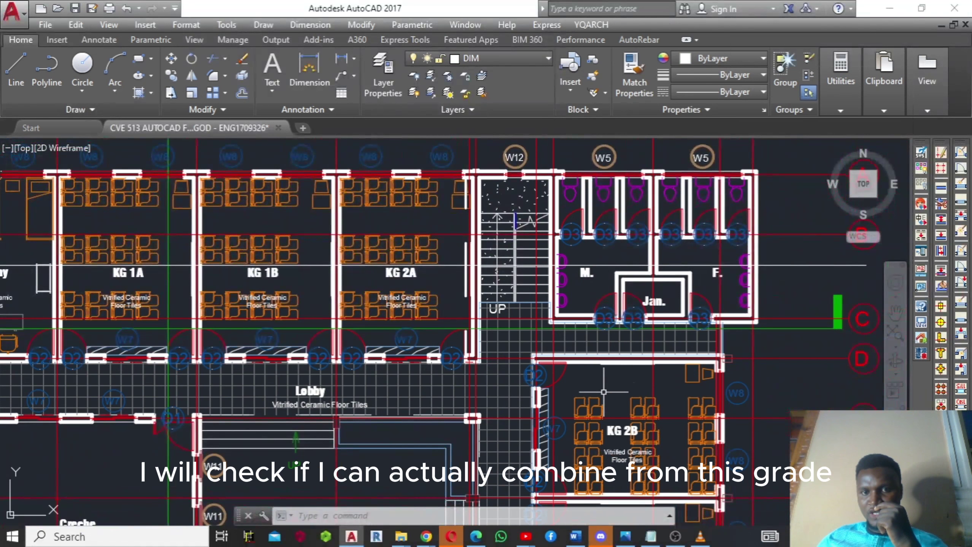
{"action": "middle_click_drag", "start_coordinate": [606, 392], "coordinate": [615, 448]}
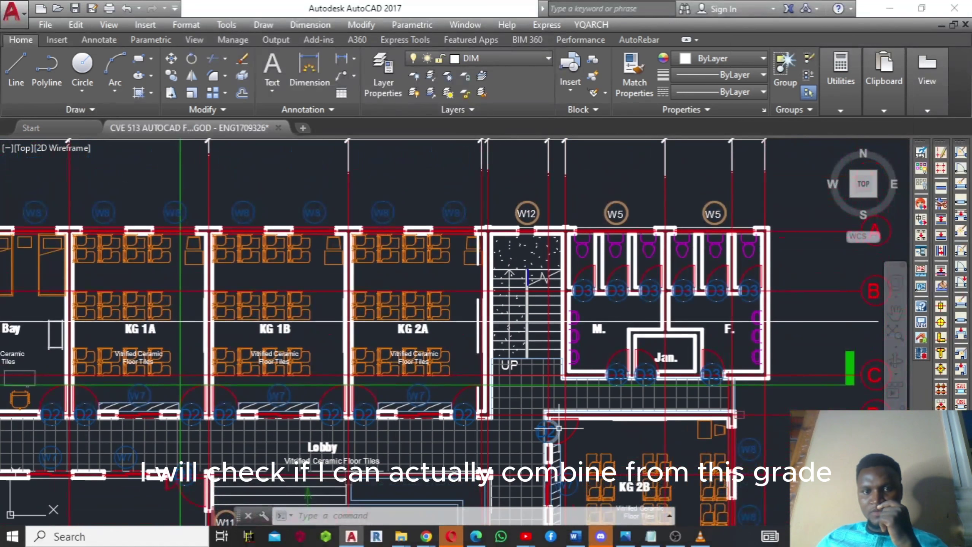
{"action": "middle_click_drag", "start_coordinate": [550, 414], "coordinate": [536, 428]}
{"action": "middle_click_drag", "start_coordinate": [532, 388], "coordinate": [532, 387]}
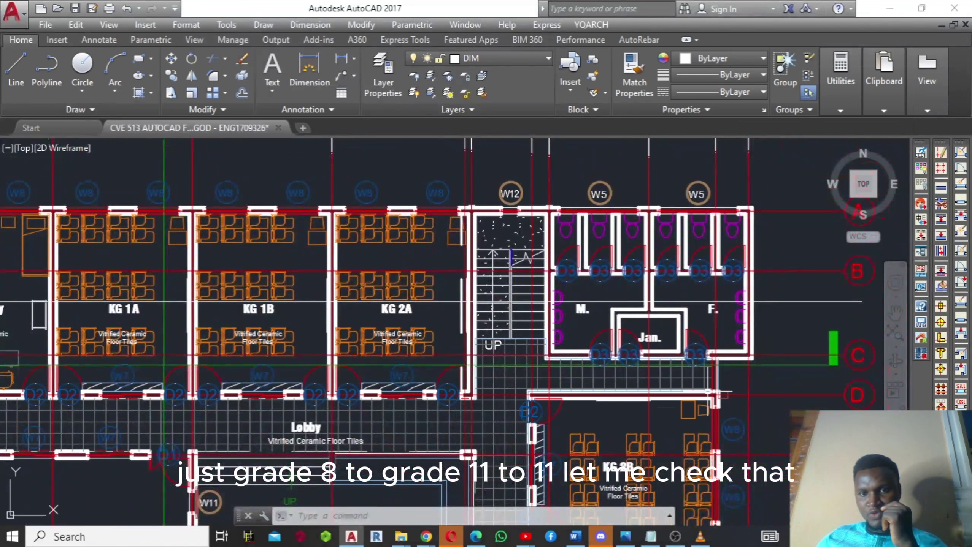
{"action": "mouse_move", "coordinate": [694, 389]}
{"action": "middle_mouse_down"}
{"action": "mouse_move", "coordinate": [695, 440]}
{"action": "mouse_move", "coordinate": [681, 391]}
{"action": "middle_mouse_up"}
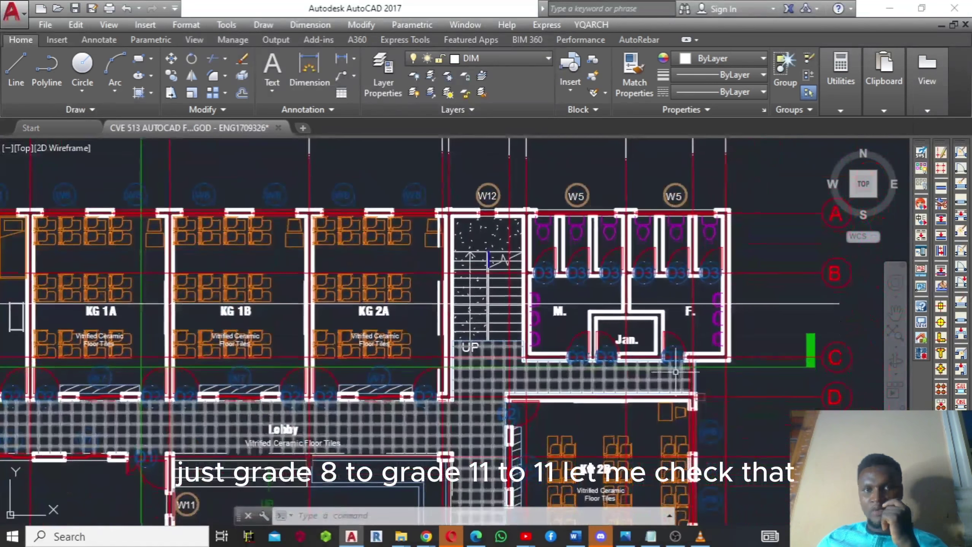
- Add a YQArch linear dimension between grids 8 and 11 in the corridor between the toilet block and KG 2B
{"action": "left_click", "coordinate": [605, 25]}
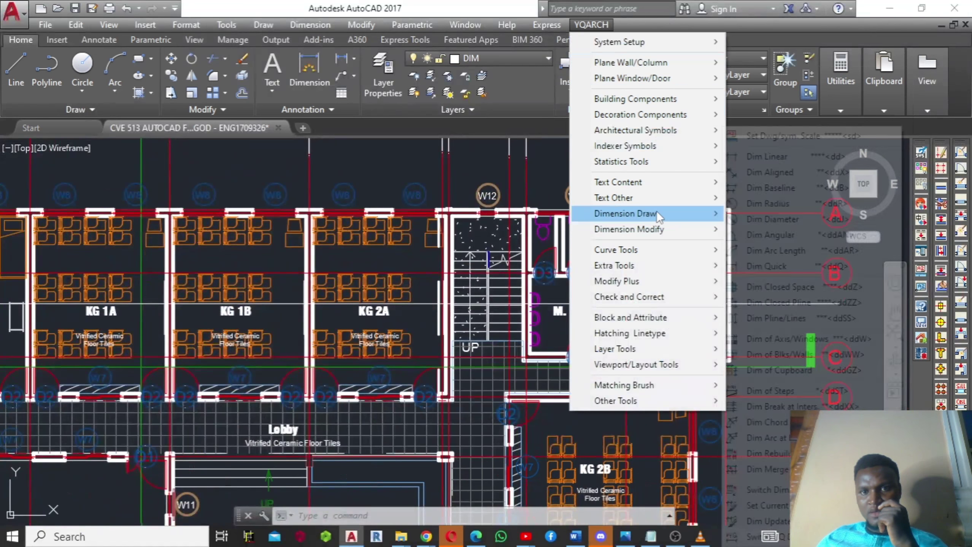
{"action": "mouse_move", "coordinate": [656, 213]}
{"action": "left_click", "coordinate": [785, 157]}
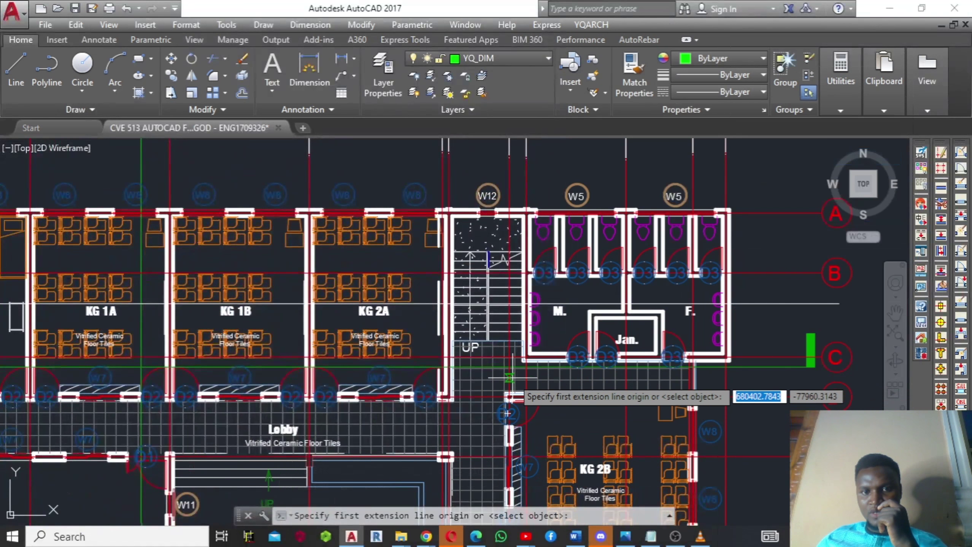
{"action": "mouse_move", "coordinate": [507, 399]}
{"action": "middle_mouse_down"}
{"action": "mouse_move", "coordinate": [501, 494]}
{"action": "mouse_move", "coordinate": [492, 444]}
{"action": "middle_mouse_up"}
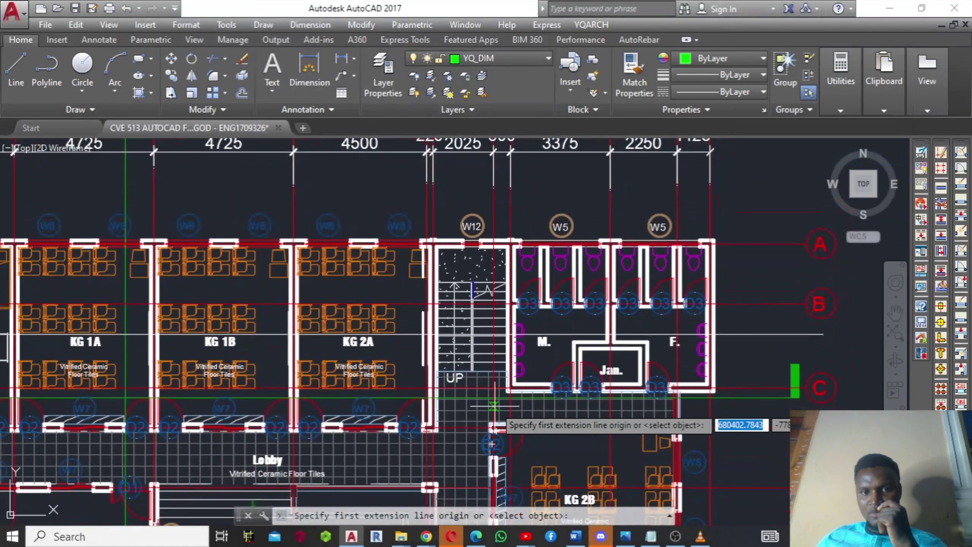
{"action": "left_click", "coordinate": [493, 406]}
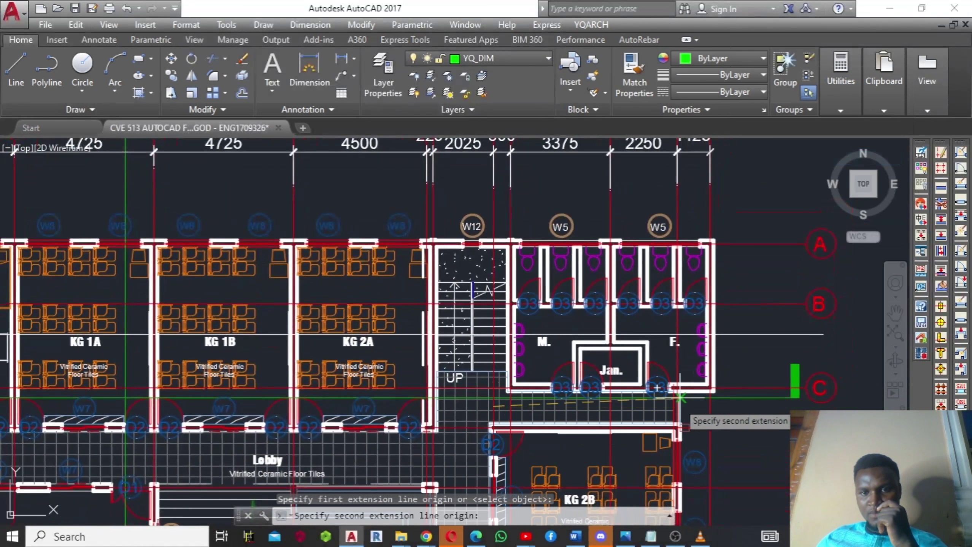
{"action": "scroll", "coordinate": [671, 407], "scroll_direction": "up", "scroll_amount": 4}
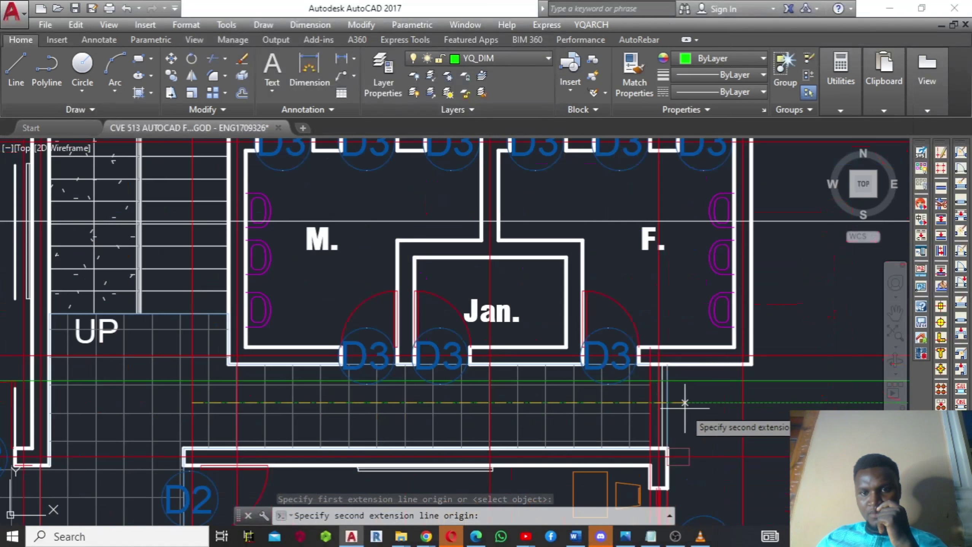
{"action": "left_click", "coordinate": [658, 407]}
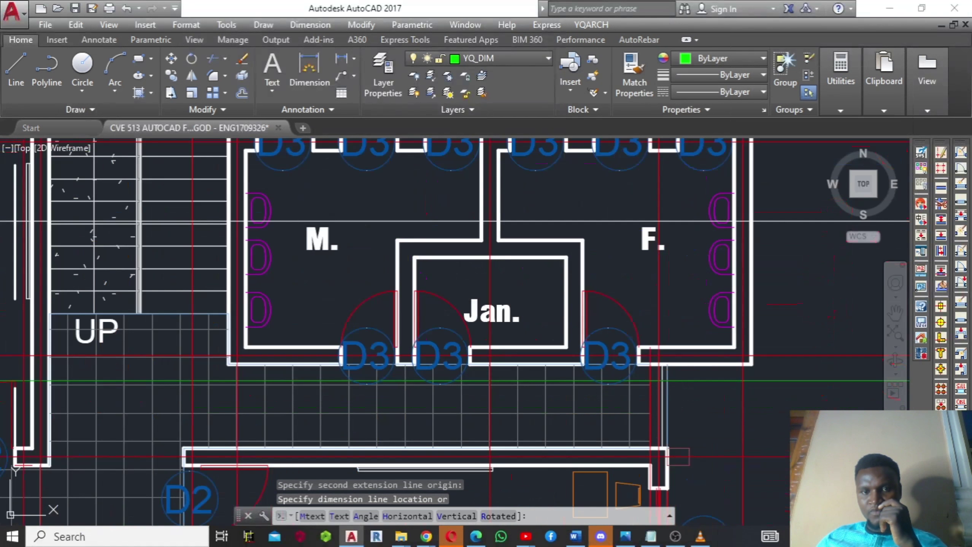
{"action": "left_click", "coordinate": [414, 406]}
{"action": "key", "text": "Escape"}
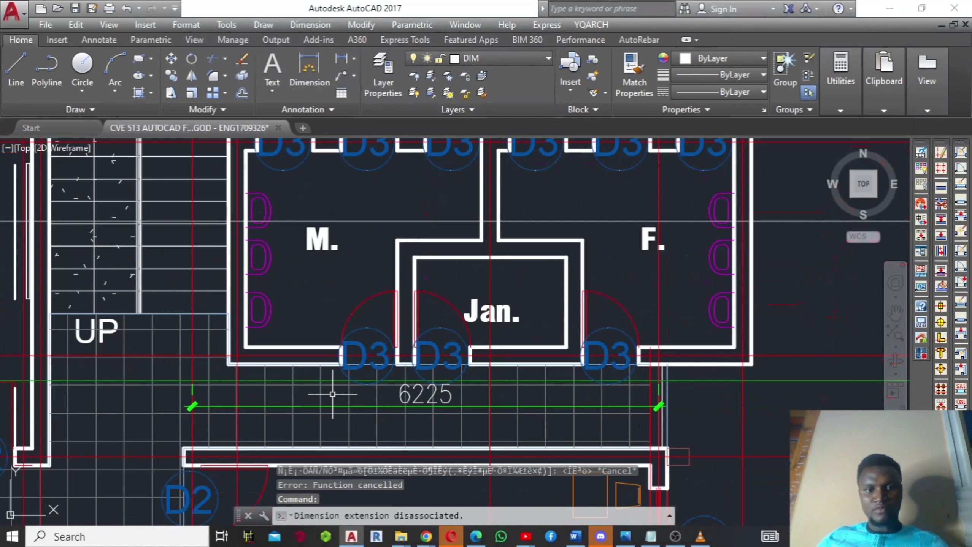
- Add a YQArch linear dimension from the new line between grids B and C down to grid C, just outside the female toilet
{"action": "scroll", "coordinate": [350, 398], "scroll_direction": "down", "scroll_amount": 4}
{"action": "middle_click_drag", "start_coordinate": [349, 399], "coordinate": [589, 325]}
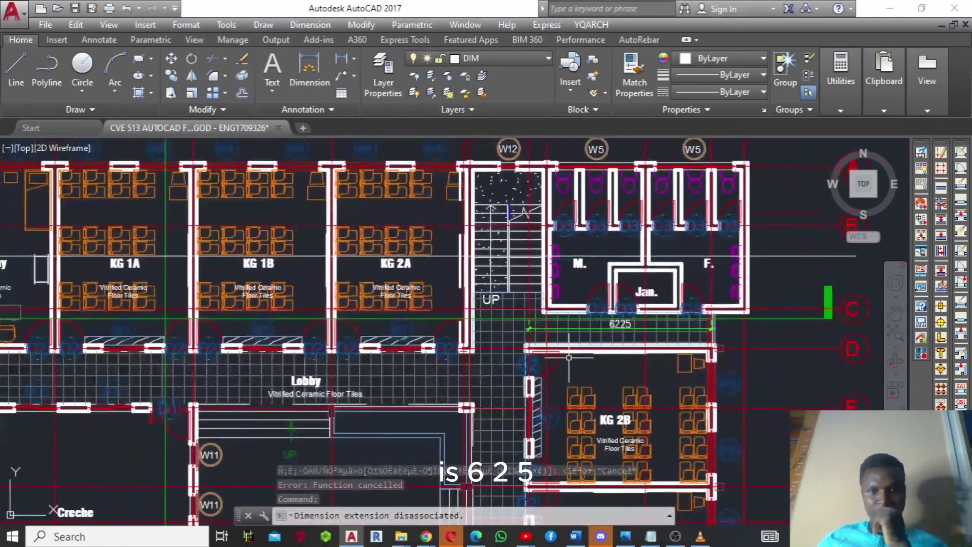
{"action": "middle_click_drag", "start_coordinate": [607, 386], "coordinate": [575, 384]}
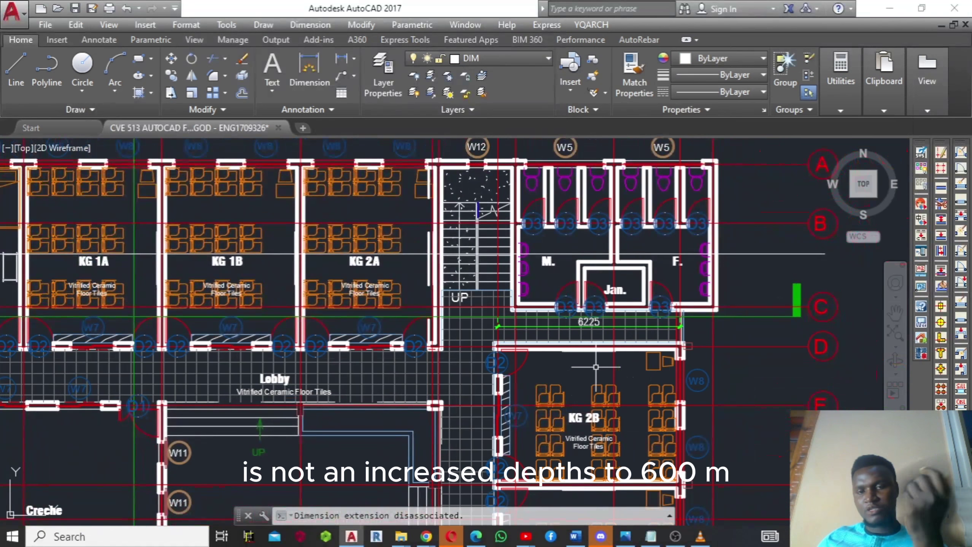
{"action": "middle_click_drag", "start_coordinate": [601, 392], "coordinate": [601, 393]}
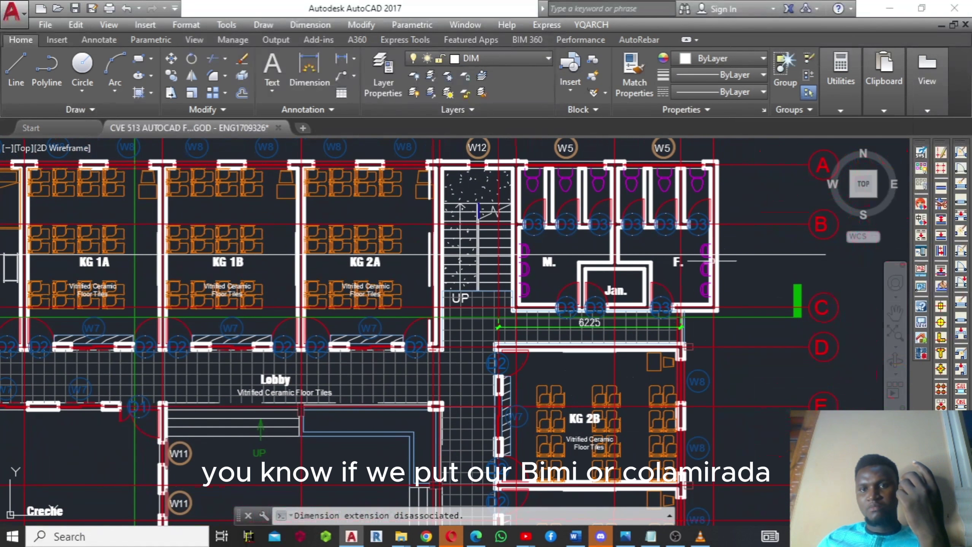
{"action": "mouse_move", "coordinate": [719, 255]}
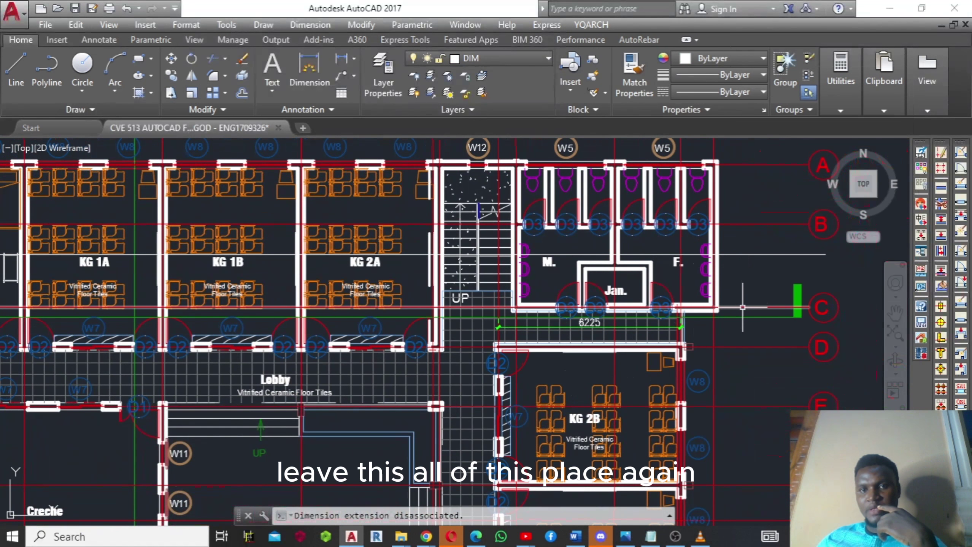
{"action": "left_click", "coordinate": [605, 27]}
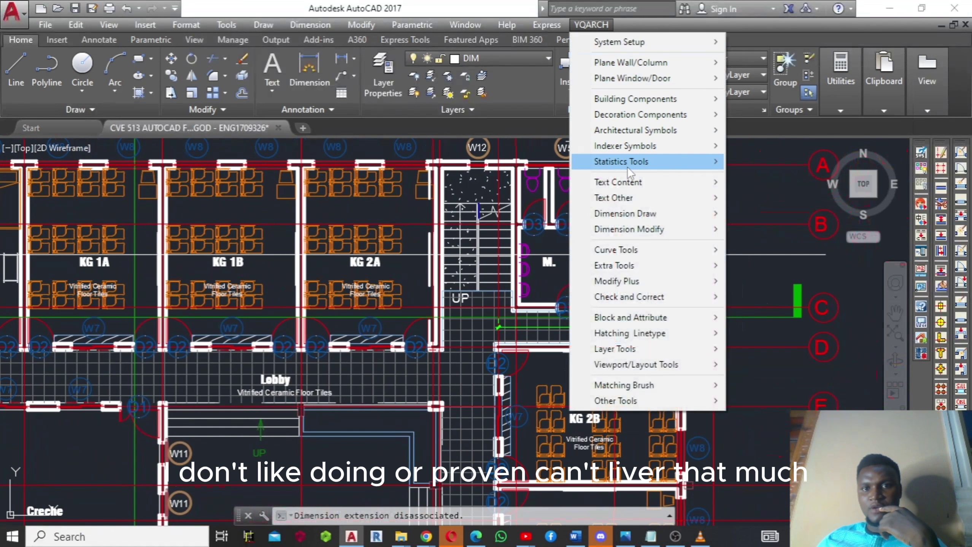
{"action": "mouse_move", "coordinate": [670, 229]}
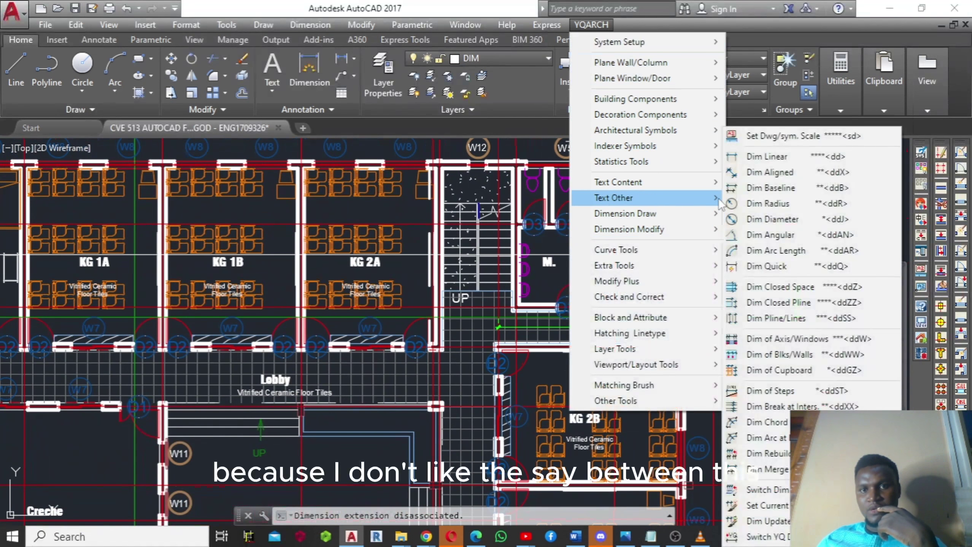
{"action": "left_click", "coordinate": [767, 156]}
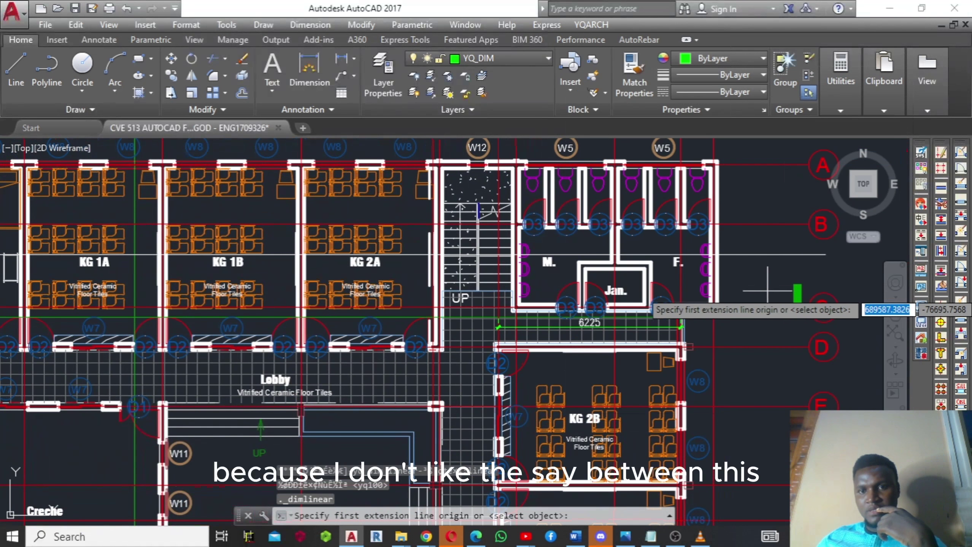
{"action": "left_click", "coordinate": [745, 253]}
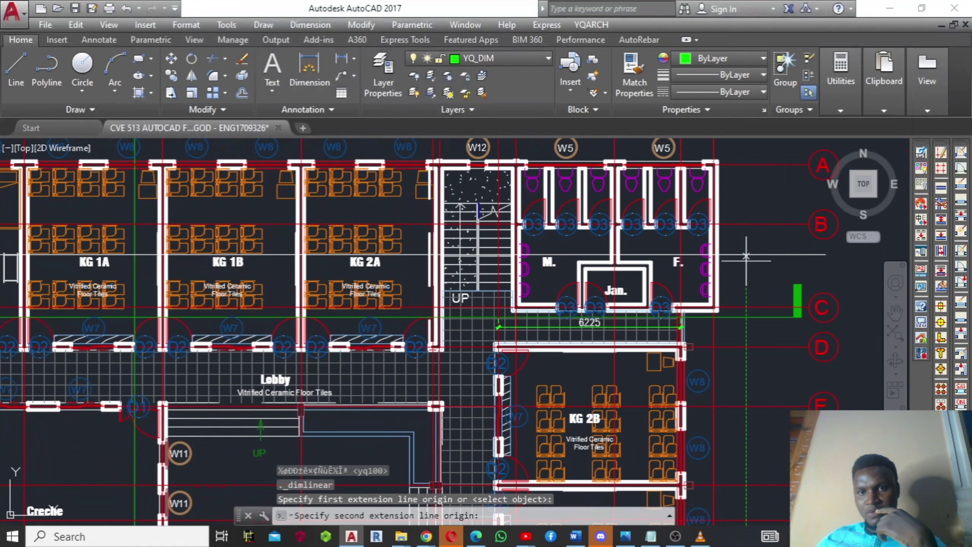
{"action": "left_click", "coordinate": [746, 308]}
{"action": "left_click", "coordinate": [747, 309]}
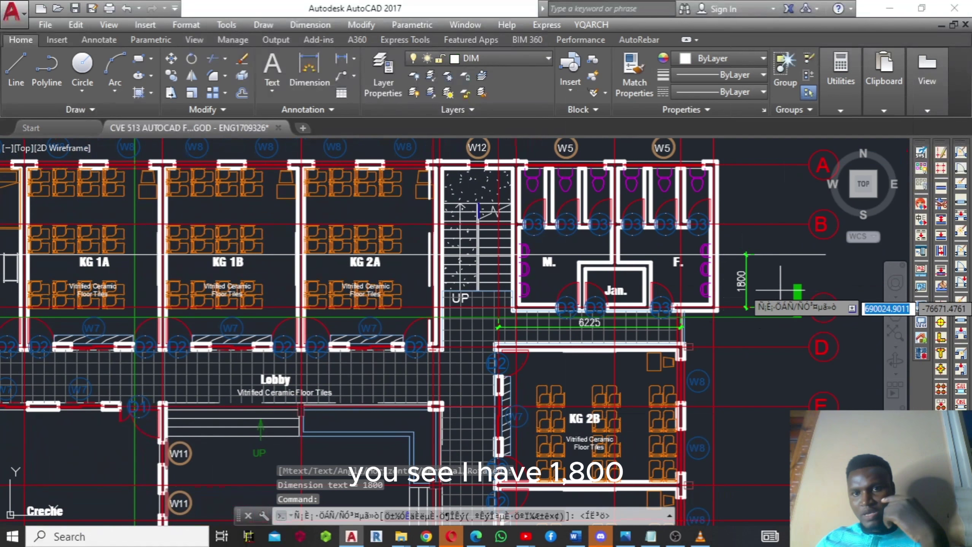
{"action": "scroll", "coordinate": [754, 277], "scroll_direction": "up", "scroll_amount": 4}
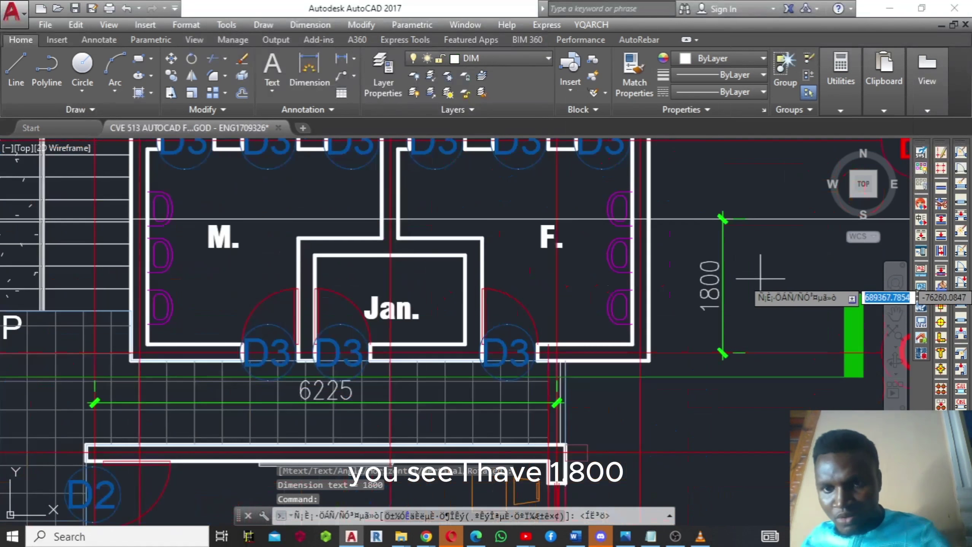
- Examine possible column positions from the toilet block's grid C wall across the stair and lobby to the Creche, and end the dimension command
{"action": "scroll", "coordinate": [747, 268], "scroll_direction": "down", "scroll_amount": 2}
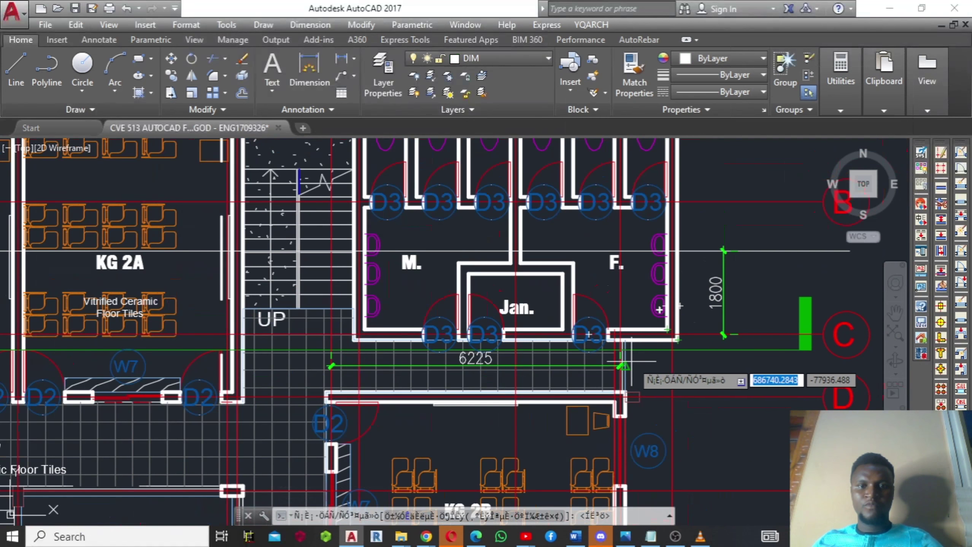
{"action": "mouse_move", "coordinate": [642, 360]}
{"action": "middle_mouse_down"}
{"action": "mouse_move", "coordinate": [718, 368]}
{"action": "mouse_move", "coordinate": [777, 391]}
{"action": "mouse_move", "coordinate": [780, 527]}
{"action": "middle_mouse_up"}
{"action": "mouse_move", "coordinate": [726, 501]}
{"action": "middle_mouse_down"}
{"action": "mouse_move", "coordinate": [673, 527]}
{"action": "mouse_move", "coordinate": [727, 413]}
{"action": "mouse_move", "coordinate": [727, 286]}
{"action": "middle_mouse_up"}
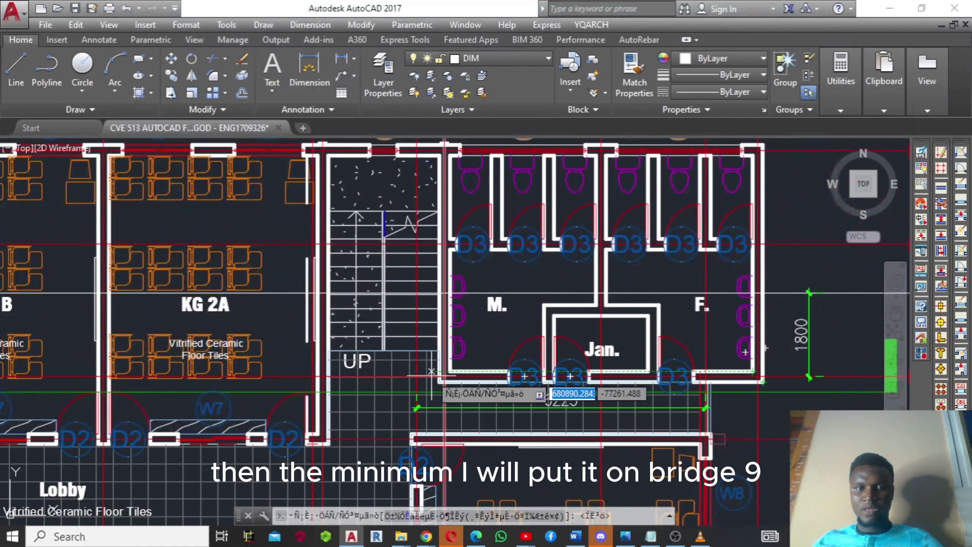
{"action": "middle_click_drag", "start_coordinate": [444, 382], "coordinate": [491, 496]}
{"action": "mouse_move", "coordinate": [493, 327]}
{"action": "middle_mouse_down"}
{"action": "mouse_move", "coordinate": [470, 428]}
{"action": "mouse_move", "coordinate": [470, 546]}
{"action": "mouse_move", "coordinate": [539, 330]}
{"action": "mouse_move", "coordinate": [543, 165]}
{"action": "middle_mouse_up"}
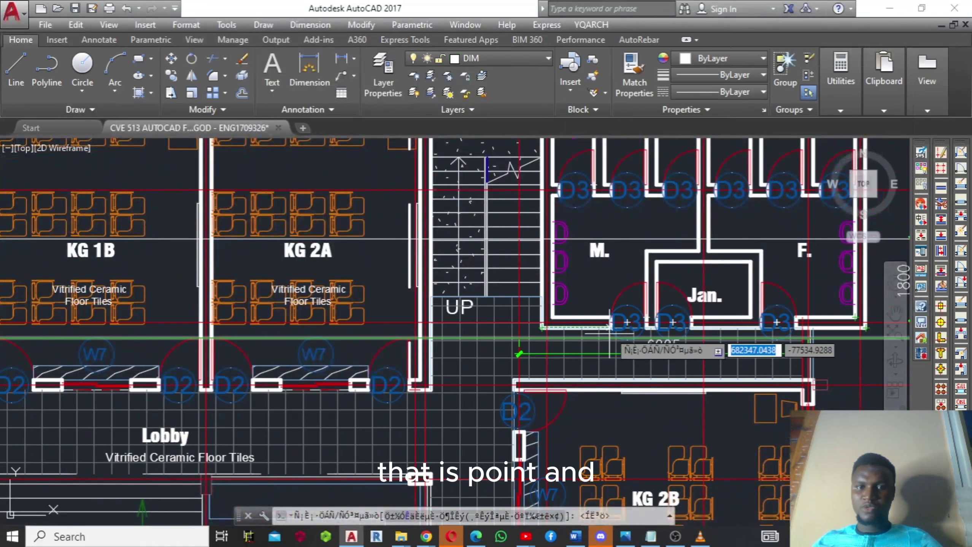
{"action": "mouse_move", "coordinate": [609, 334]}
{"action": "middle_mouse_down"}
{"action": "mouse_move", "coordinate": [601, 273]}
{"action": "mouse_move", "coordinate": [584, 280]}
{"action": "mouse_move", "coordinate": [652, 221]}
{"action": "middle_mouse_up"}
{"action": "middle_click_drag", "start_coordinate": [418, 294], "coordinate": [689, 206]}
{"action": "mouse_move", "coordinate": [178, 317]}
{"action": "middle_mouse_down"}
{"action": "mouse_move", "coordinate": [419, 316]}
{"action": "mouse_move", "coordinate": [597, 296]}
{"action": "middle_mouse_up"}
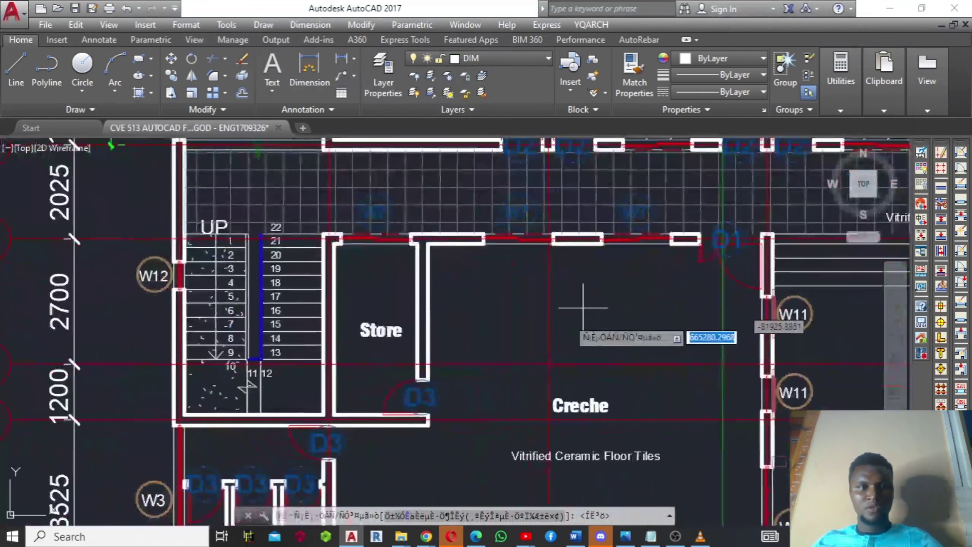
{"action": "key", "text": "Escape"}
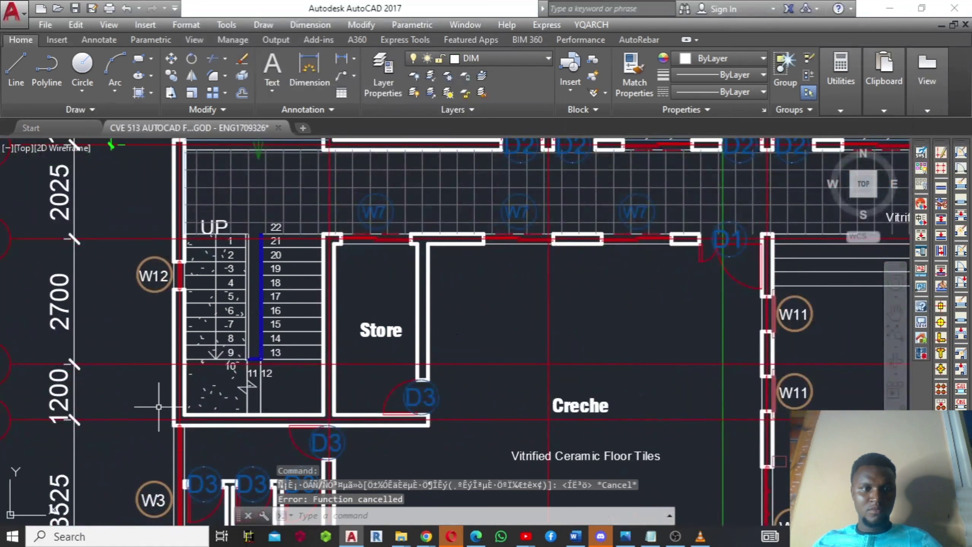
- Inspect the lobby between grids D and E and switch to the column placement tips in the Word document SLAB DESIGN LOAD LINK
{"action": "mouse_move", "coordinate": [224, 389]}
{"action": "middle_mouse_down"}
{"action": "mouse_move", "coordinate": [481, 351]}
{"action": "mouse_move", "coordinate": [515, 467]}
{"action": "mouse_move", "coordinate": [507, 500]}
{"action": "mouse_move", "coordinate": [471, 472]}
{"action": "middle_mouse_up"}
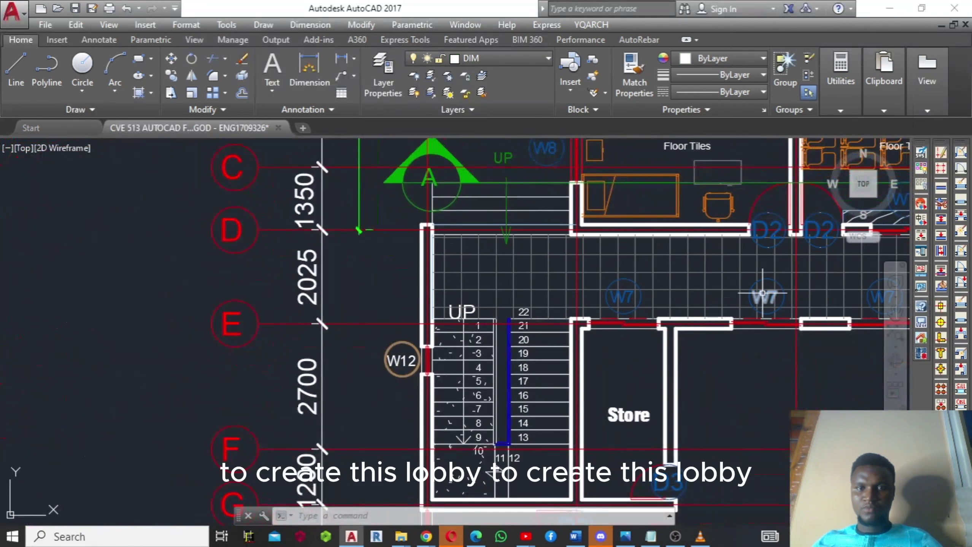
{"action": "middle_click_drag", "start_coordinate": [762, 293], "coordinate": [601, 288]}
{"action": "scroll", "coordinate": [610, 301], "scroll_direction": "down", "scroll_amount": 2}
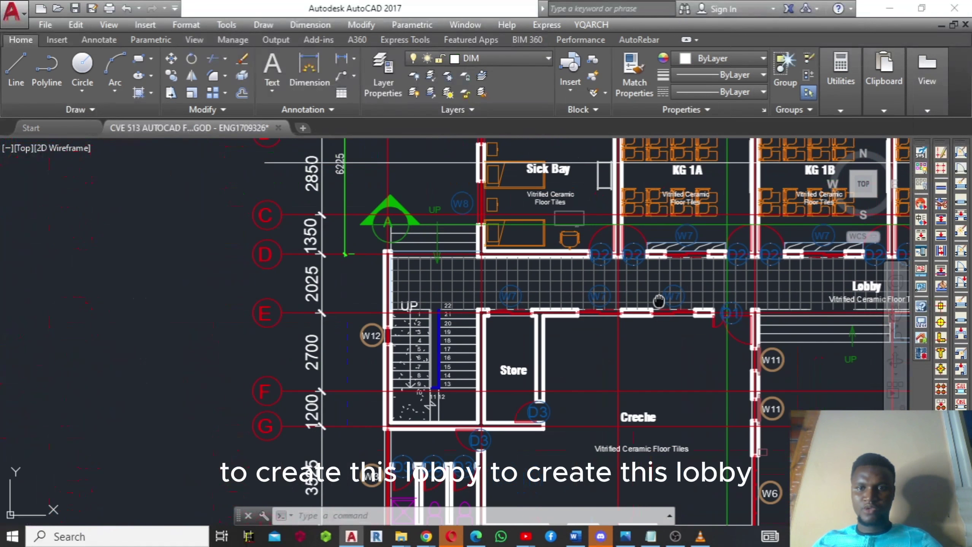
{"action": "middle_click_drag", "start_coordinate": [659, 301], "coordinate": [436, 264]}
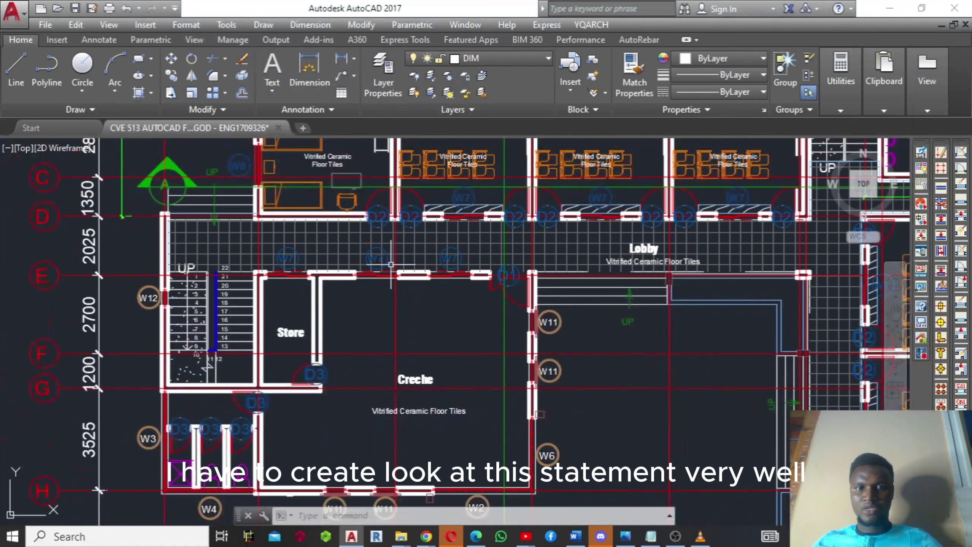
{"action": "left_click", "coordinate": [575, 537]}
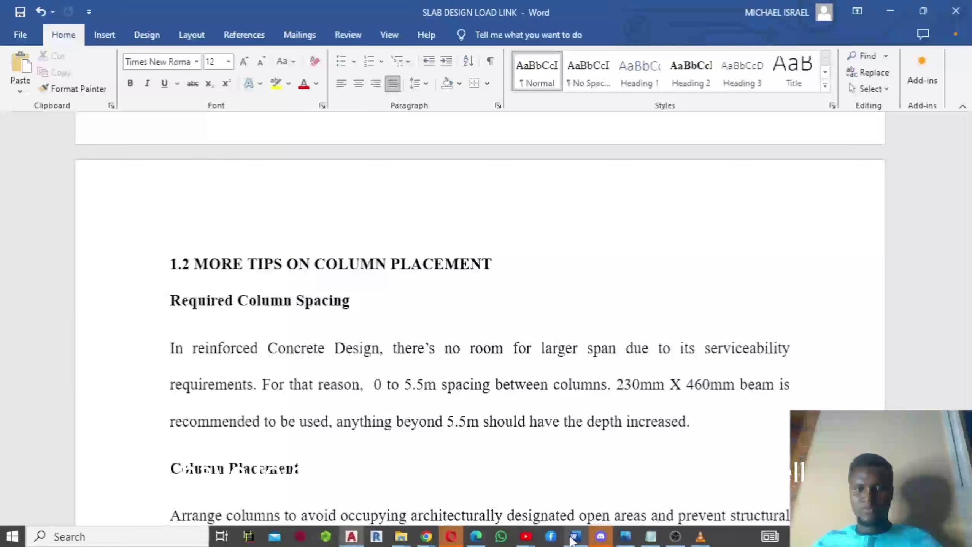
- Review the column placement, model stability, construction feasibility and economic implications sections of the guide
{"action": "scroll", "coordinate": [304, 371], "scroll_direction": "down", "scroll_amount": 4}
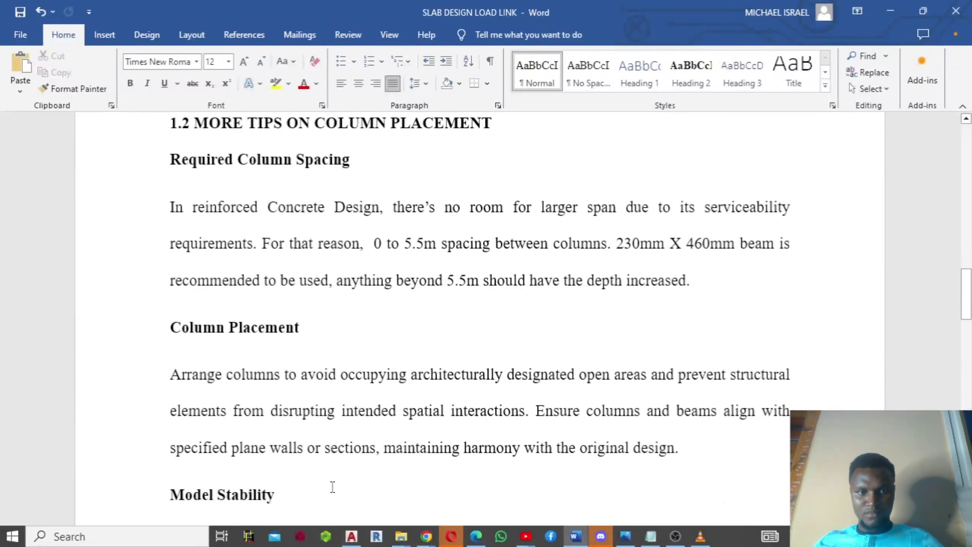
{"action": "scroll", "coordinate": [413, 459], "scroll_direction": "down", "scroll_amount": 7}
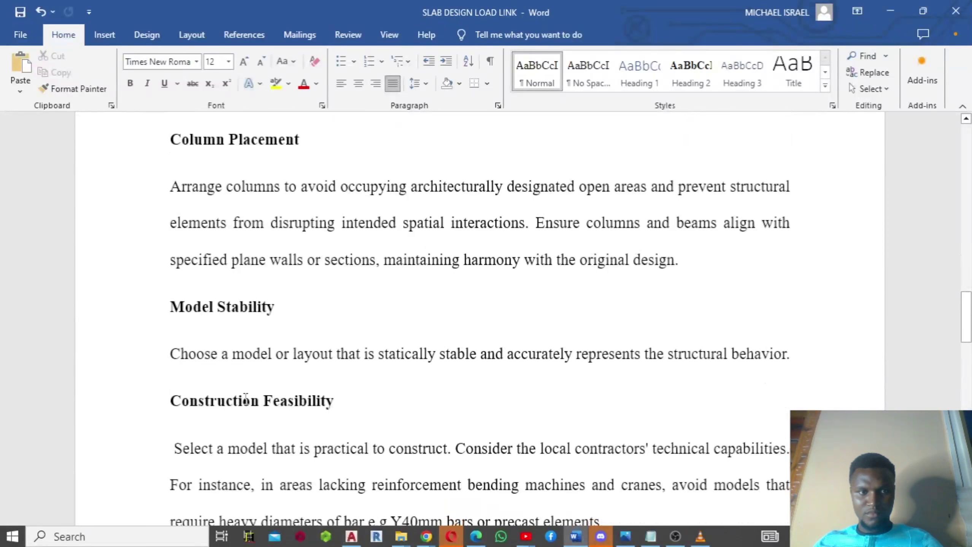
{"action": "scroll", "coordinate": [245, 400], "scroll_direction": "down", "scroll_amount": 3}
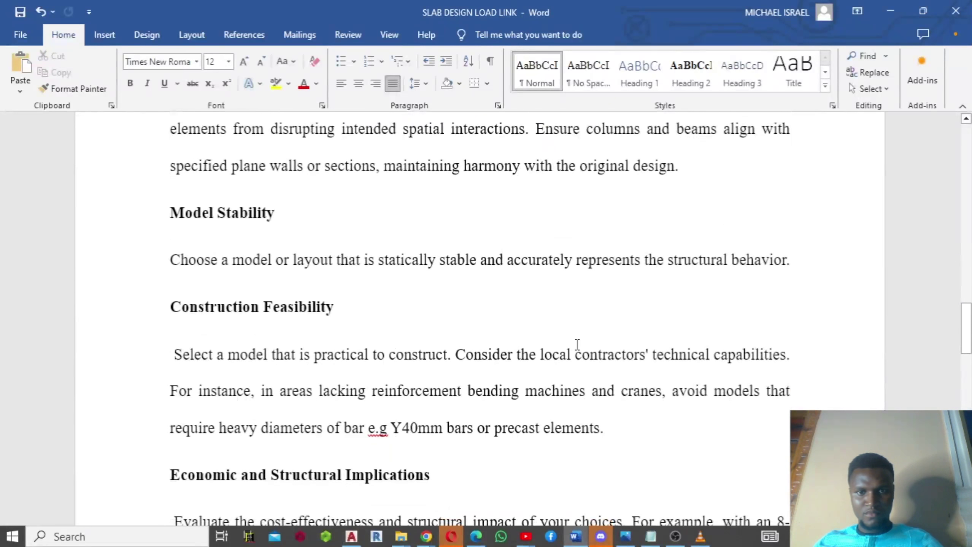
{"action": "scroll", "coordinate": [577, 344], "scroll_direction": "down", "scroll_amount": 6}
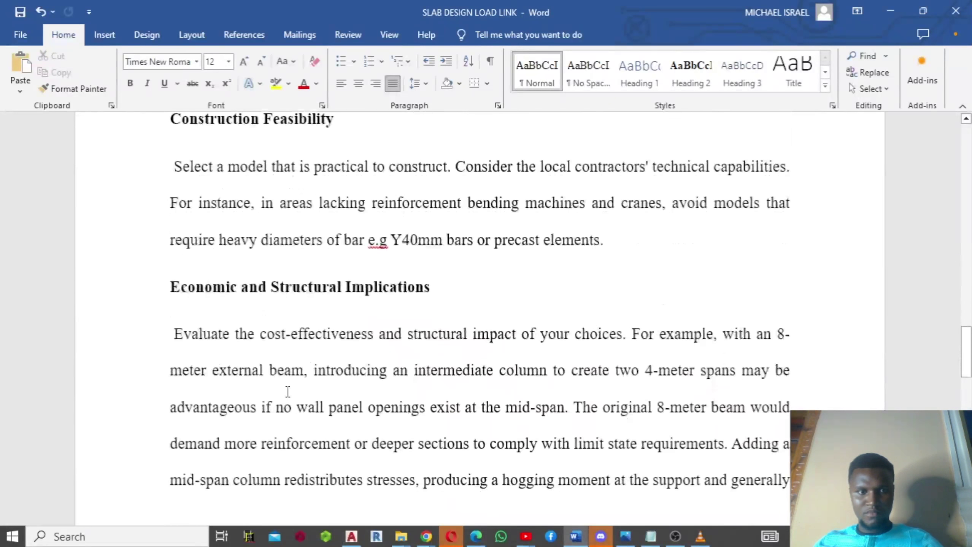
{"action": "scroll", "coordinate": [468, 335], "scroll_direction": "down", "scroll_amount": 2}
{"action": "scroll", "coordinate": [373, 347], "scroll_direction": "up", "scroll_amount": 13}
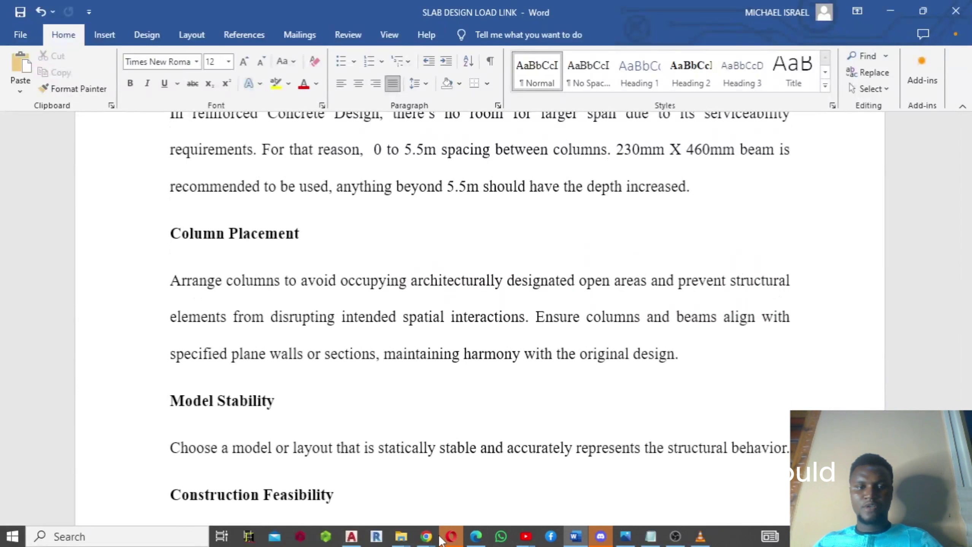
- Switch to AutoCAD and examine grid E along the lobby, from the stair across to KG 2B, for column positions
{"action": "left_click", "coordinate": [351, 542]}
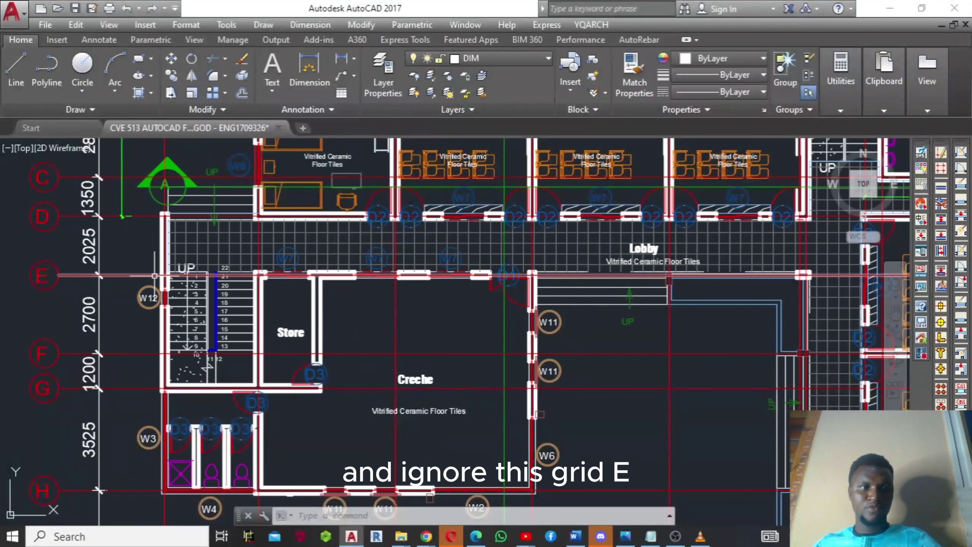
{"action": "mouse_move", "coordinate": [154, 275]}
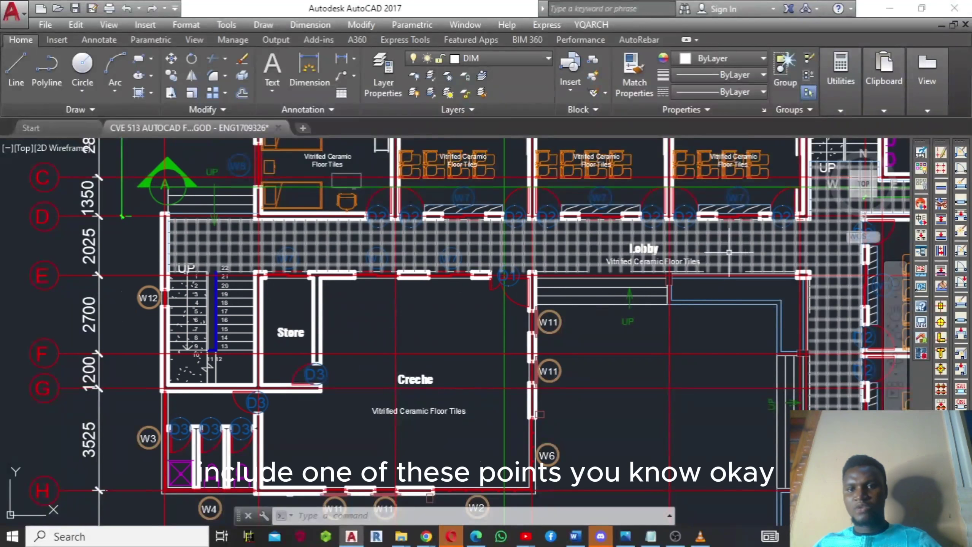
{"action": "middle_click_drag", "start_coordinate": [758, 277], "coordinate": [569, 354]}
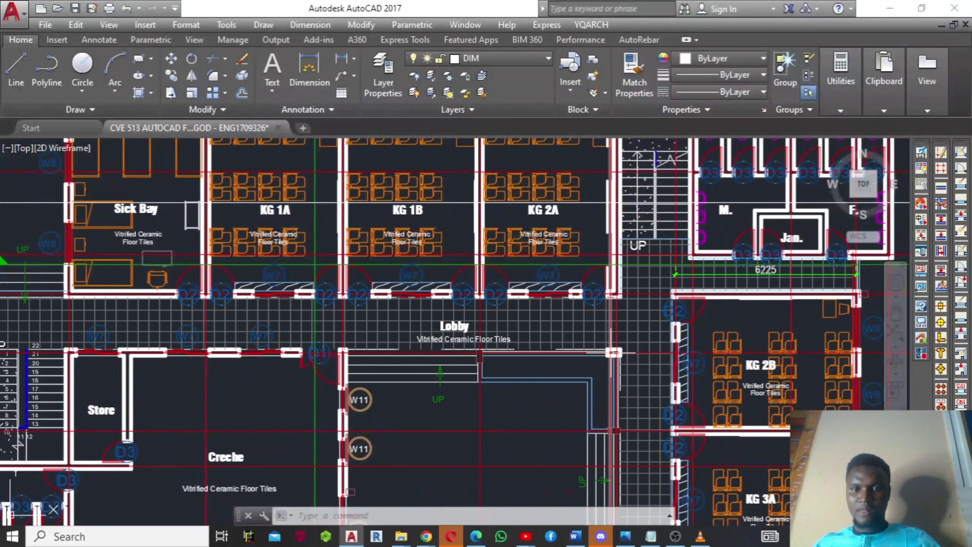
{"action": "middle_click_drag", "start_coordinate": [586, 348], "coordinate": [427, 336]}
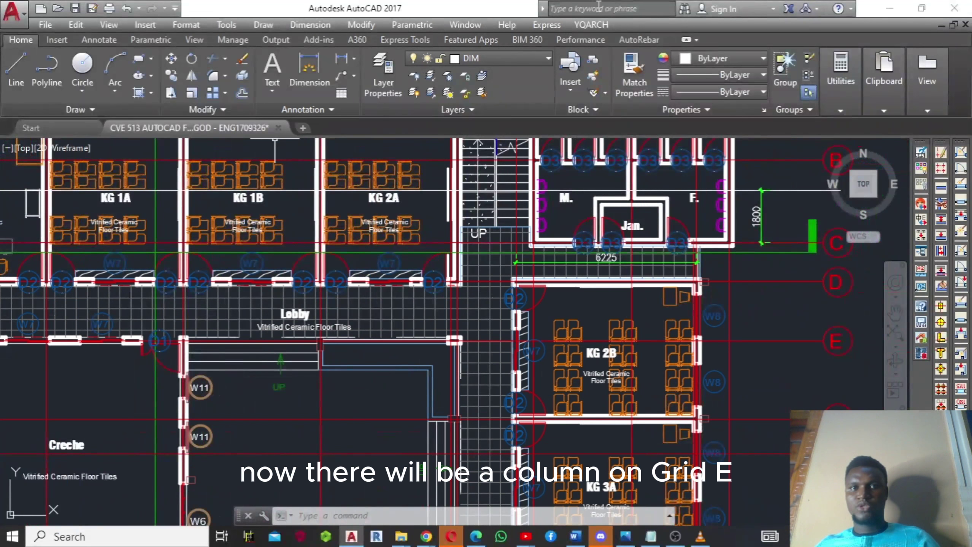
- Add a YQArch linear dimension from grid D to grid F just outside KG 2B's outer wall, and end the command
{"action": "left_click", "coordinate": [607, 27]}
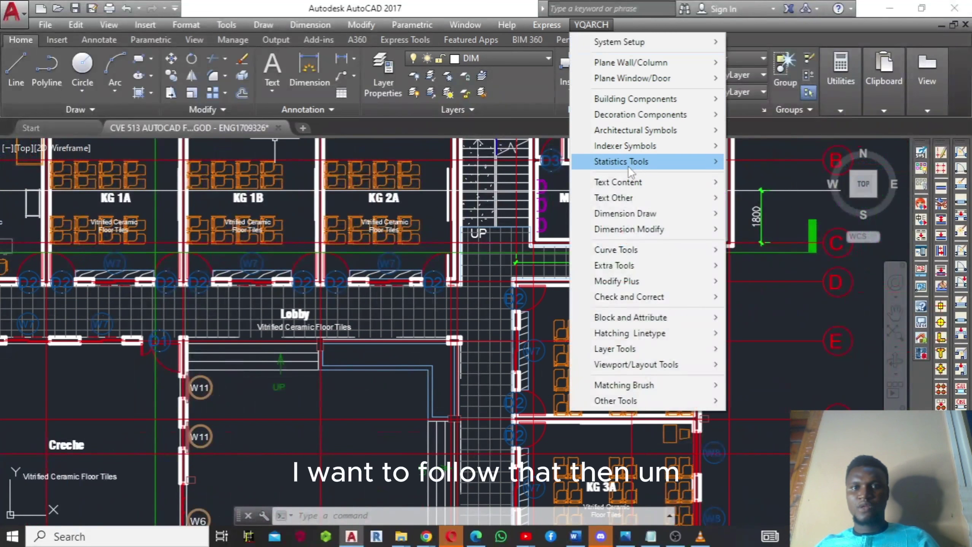
{"action": "mouse_move", "coordinate": [613, 215]}
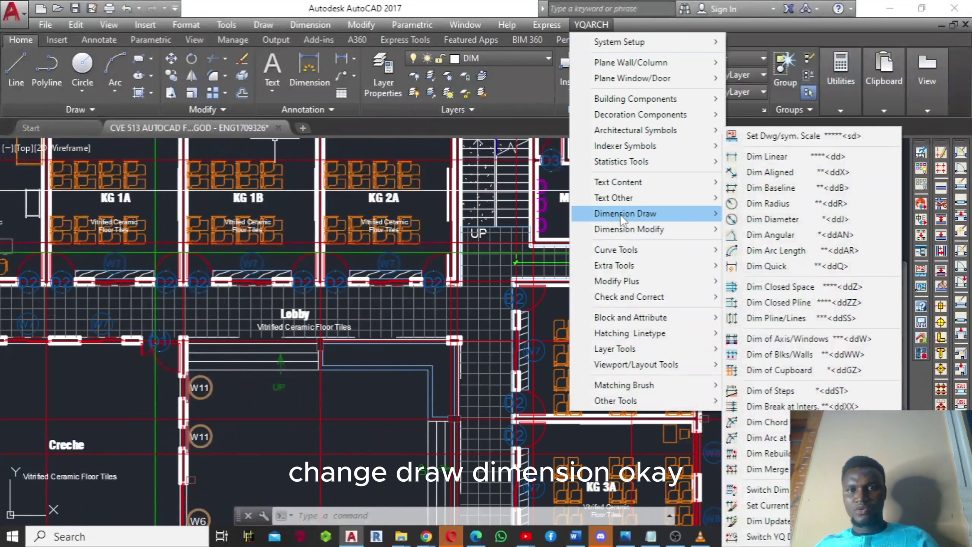
{"action": "left_click", "coordinate": [767, 156]}
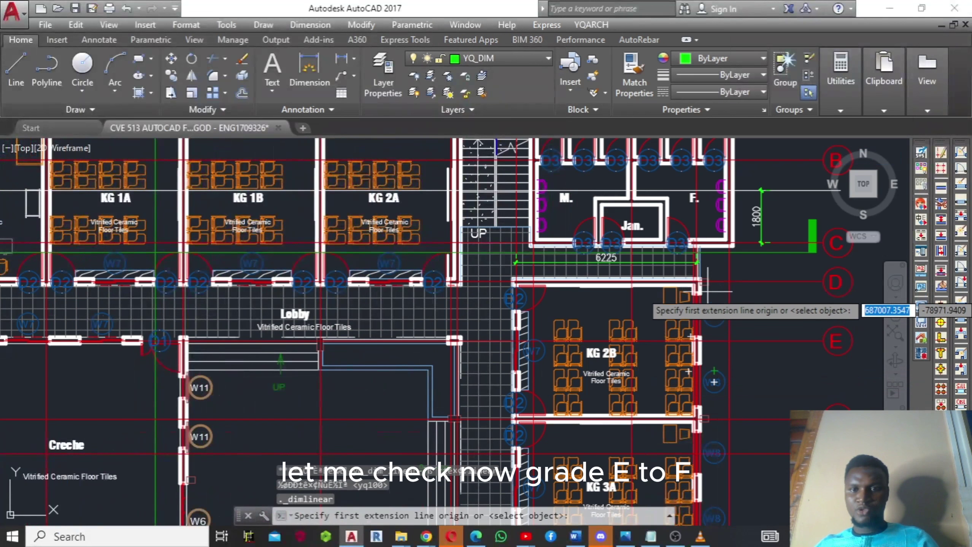
{"action": "left_click", "coordinate": [733, 282]}
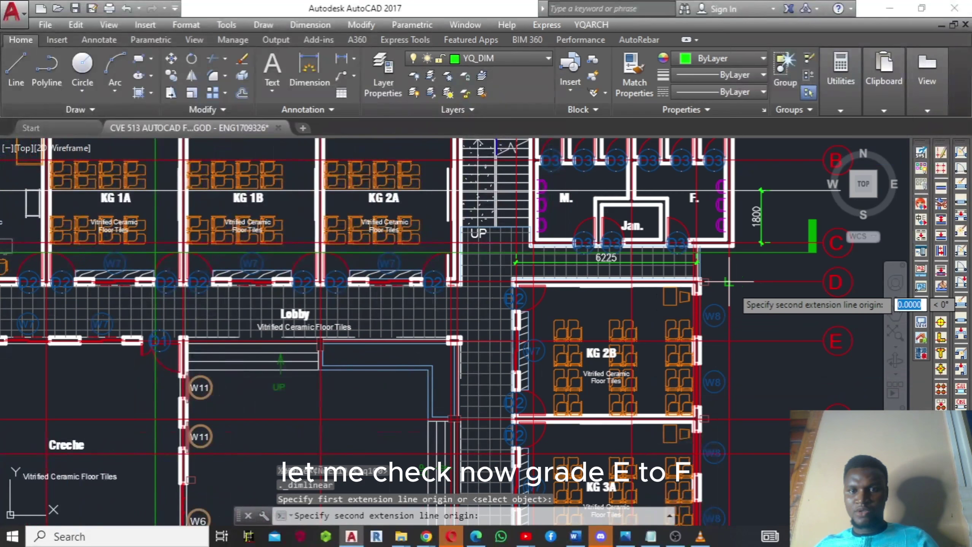
{"action": "left_click", "coordinate": [732, 420]}
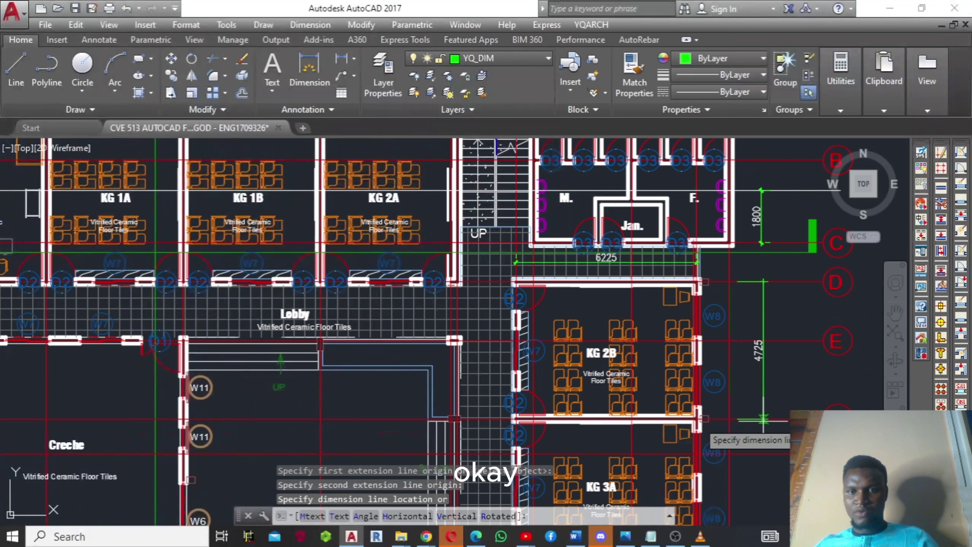
{"action": "left_click", "coordinate": [762, 421]}
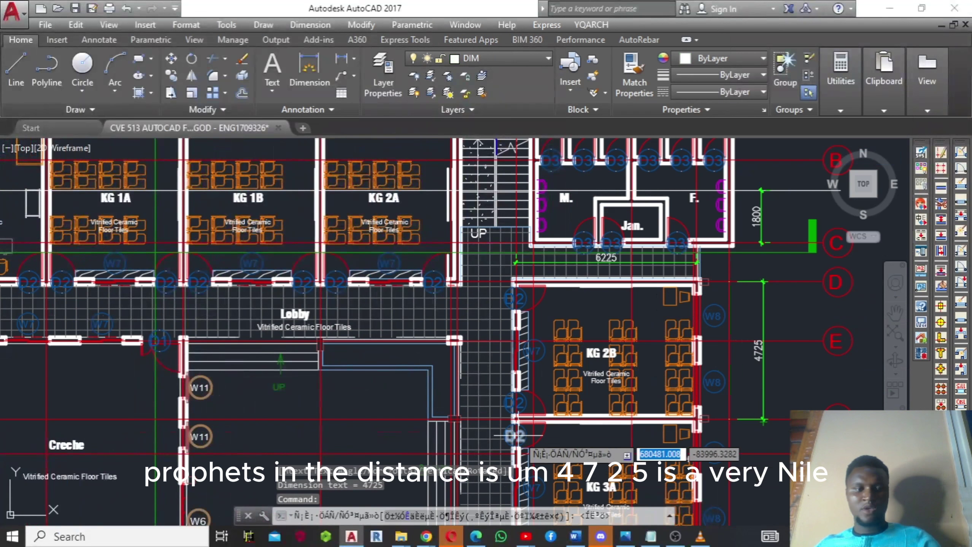
{"action": "key", "text": "Escape"}
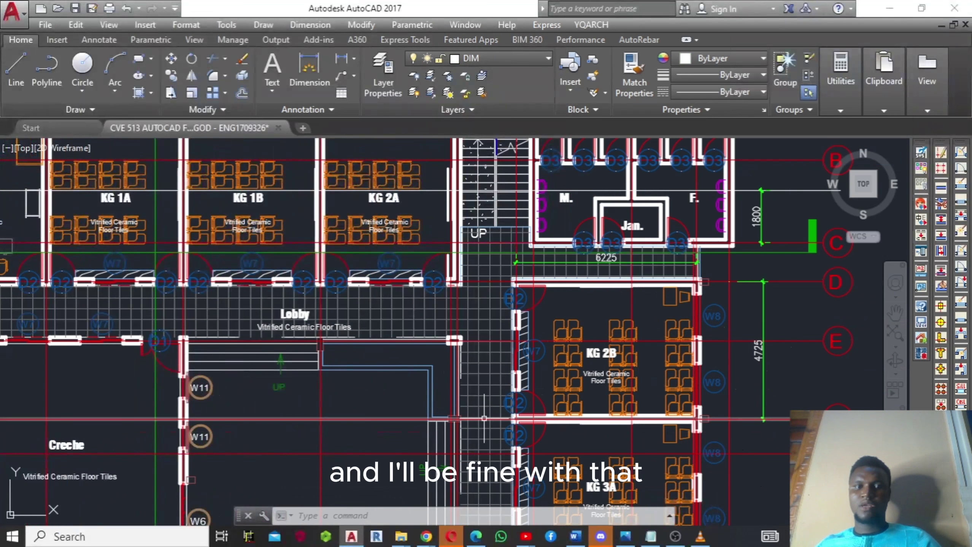
- Examine the ground floor plan for column positions across the Creche, the lobby and the KG 2B to KG 3B classrooms
{"action": "mouse_move", "coordinate": [271, 380]}
{"action": "middle_mouse_down"}
{"action": "mouse_move", "coordinate": [351, 392]}
{"action": "mouse_move", "coordinate": [596, 353]}
{"action": "mouse_move", "coordinate": [629, 334]}
{"action": "middle_mouse_up"}
{"action": "scroll", "coordinate": [456, 362], "scroll_direction": "down", "scroll_amount": 2}
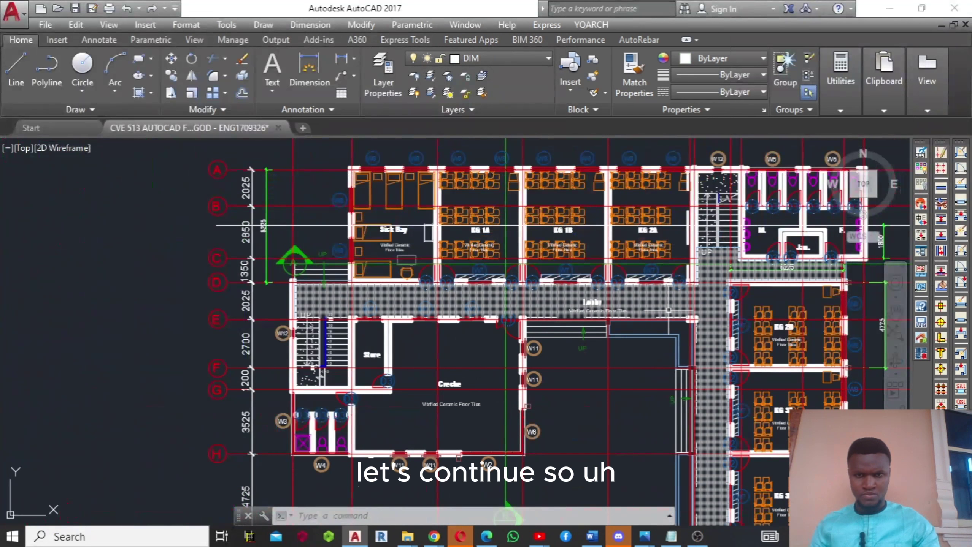
{"action": "middle_click_drag", "start_coordinate": [649, 283], "coordinate": [606, 235]}
{"action": "scroll", "coordinate": [780, 309], "scroll_direction": "down", "scroll_amount": 3}
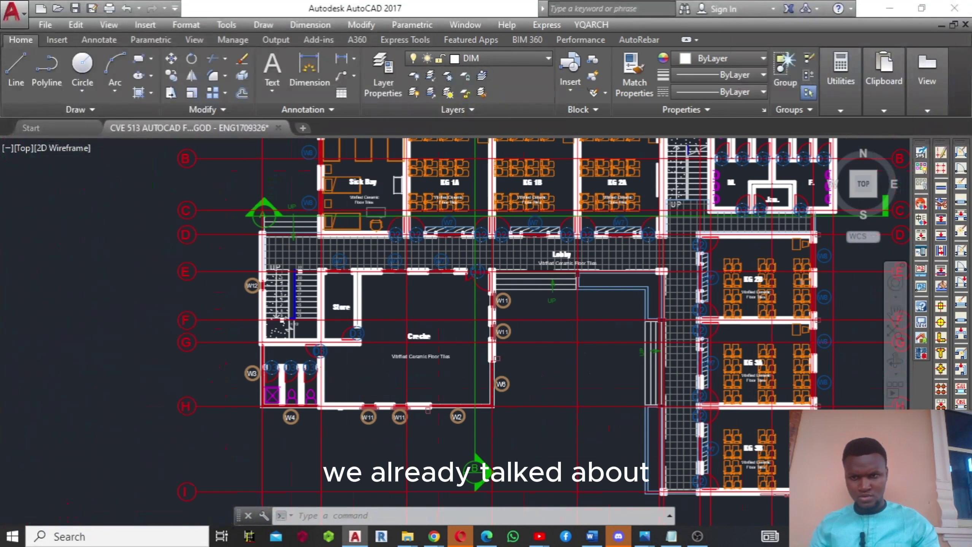
{"action": "middle_click_drag", "start_coordinate": [748, 345], "coordinate": [476, 364]}
{"action": "scroll", "coordinate": [409, 338], "scroll_direction": "up", "scroll_amount": 4}
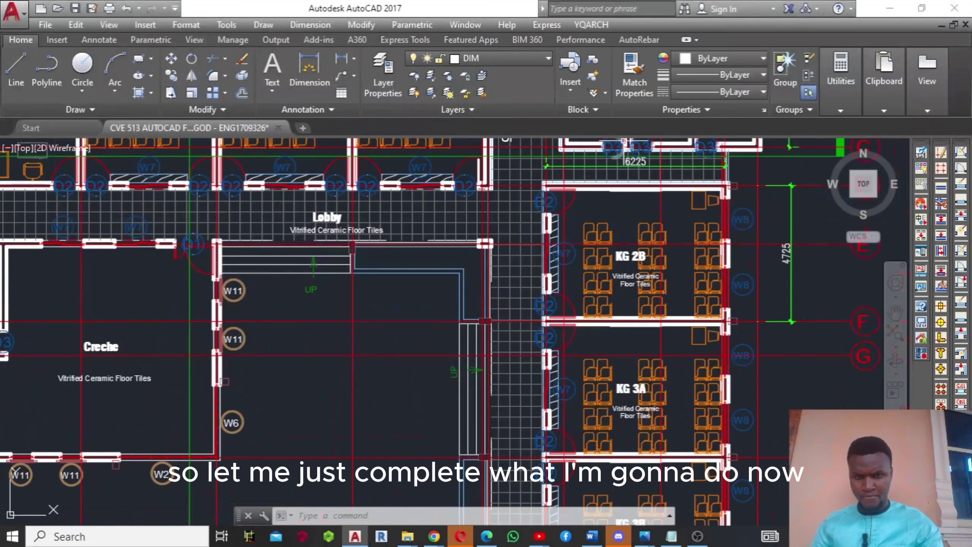
{"action": "mouse_move", "coordinate": [603, 210]}
{"action": "middle_mouse_down"}
{"action": "mouse_move", "coordinate": [491, 346]}
{"action": "mouse_move", "coordinate": [462, 446]}
{"action": "mouse_move", "coordinate": [605, 243]}
{"action": "middle_mouse_up"}
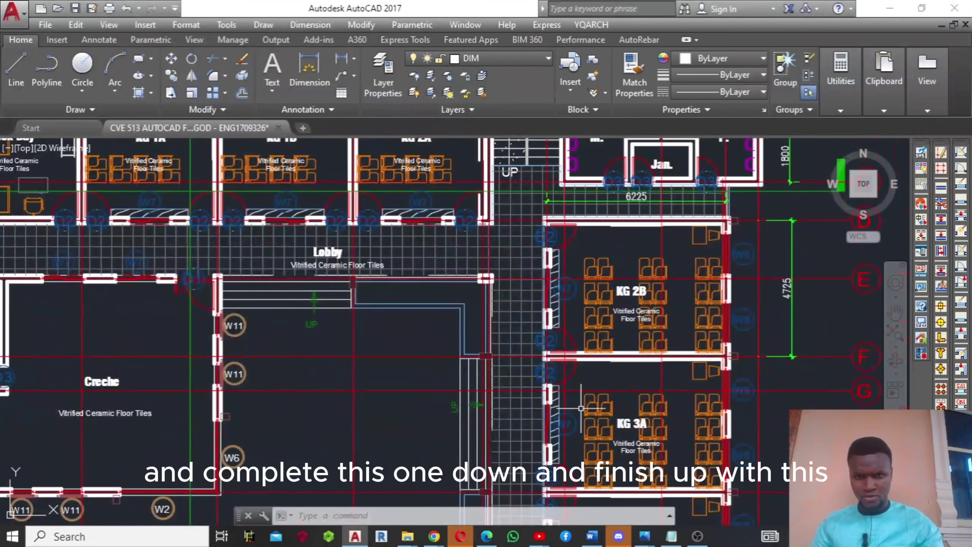
{"action": "mouse_move", "coordinate": [615, 378]}
{"action": "middle_mouse_down"}
{"action": "mouse_move", "coordinate": [622, 331]}
{"action": "mouse_move", "coordinate": [612, 233]}
{"action": "mouse_move", "coordinate": [583, 379]}
{"action": "middle_mouse_up"}
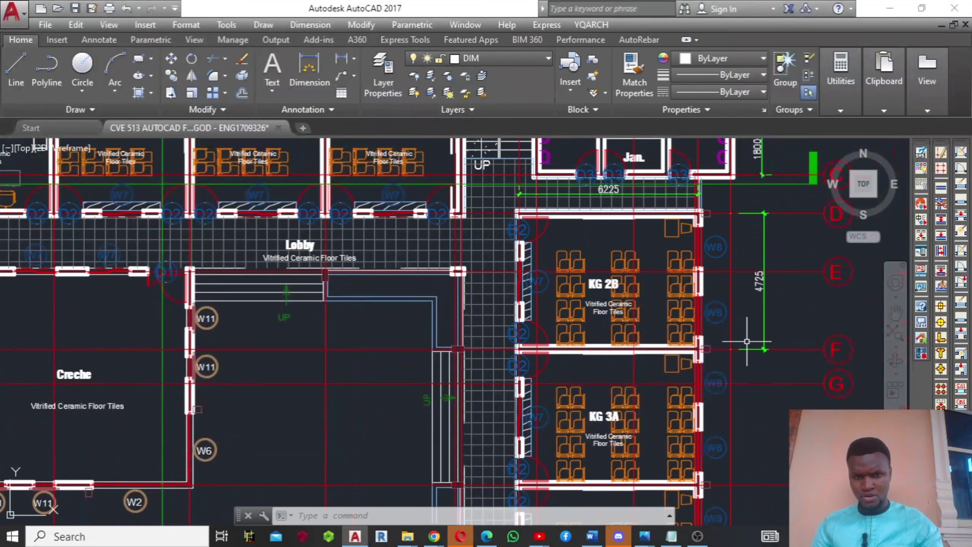
{"action": "scroll", "coordinate": [685, 333], "scroll_direction": "down", "scroll_amount": 3}
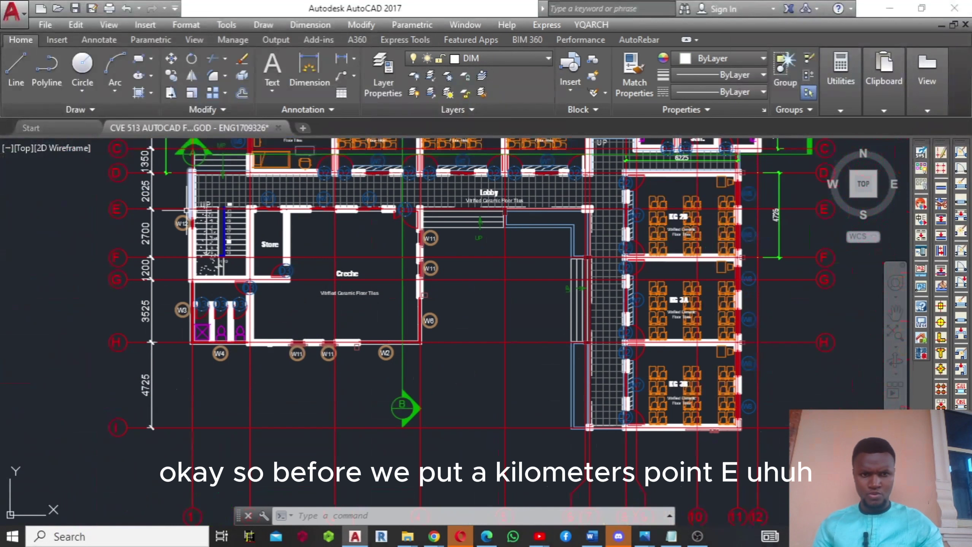
- Add a YQArch linear dimension from grid E to grid G just outside the stair beside the Store
{"action": "mouse_move", "coordinate": [184, 210]}
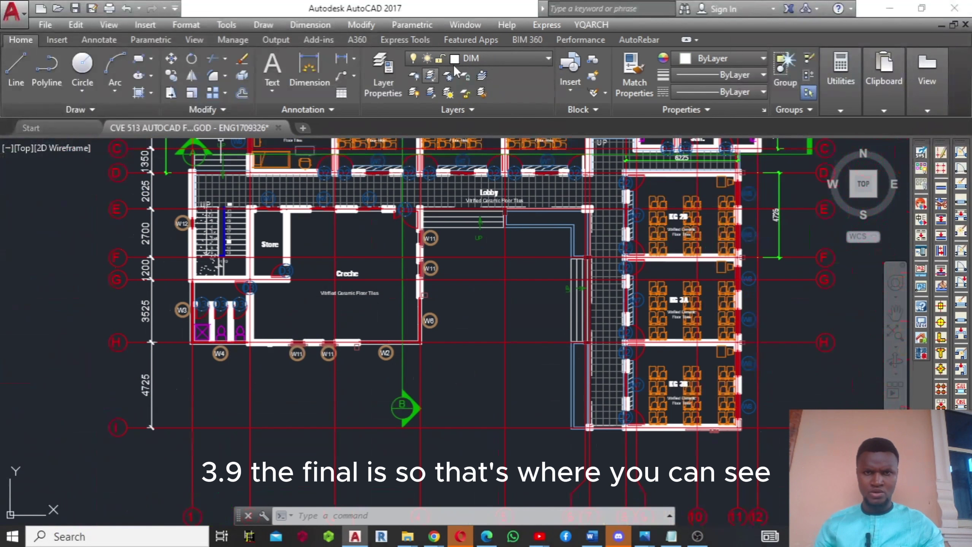
{"action": "left_click", "coordinate": [584, 27]}
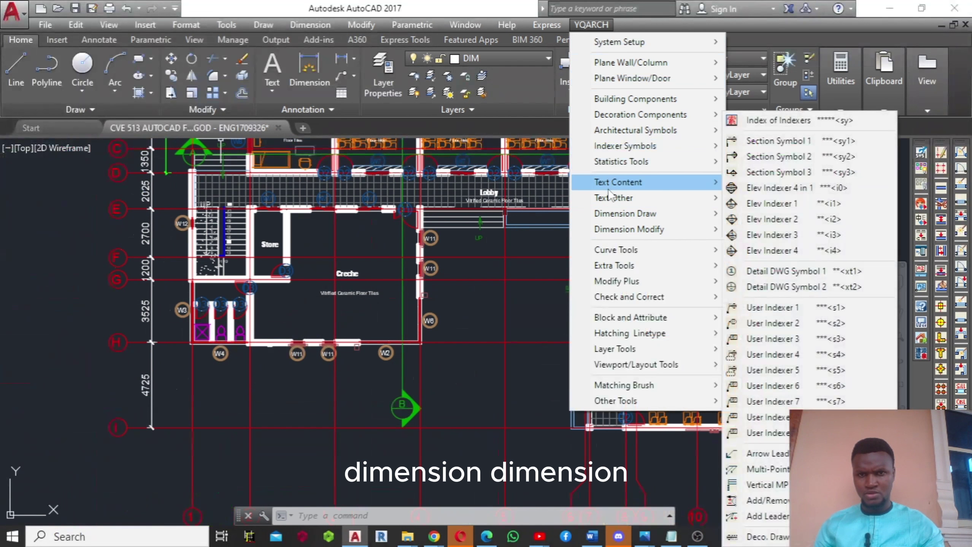
{"action": "mouse_move", "coordinate": [621, 214]}
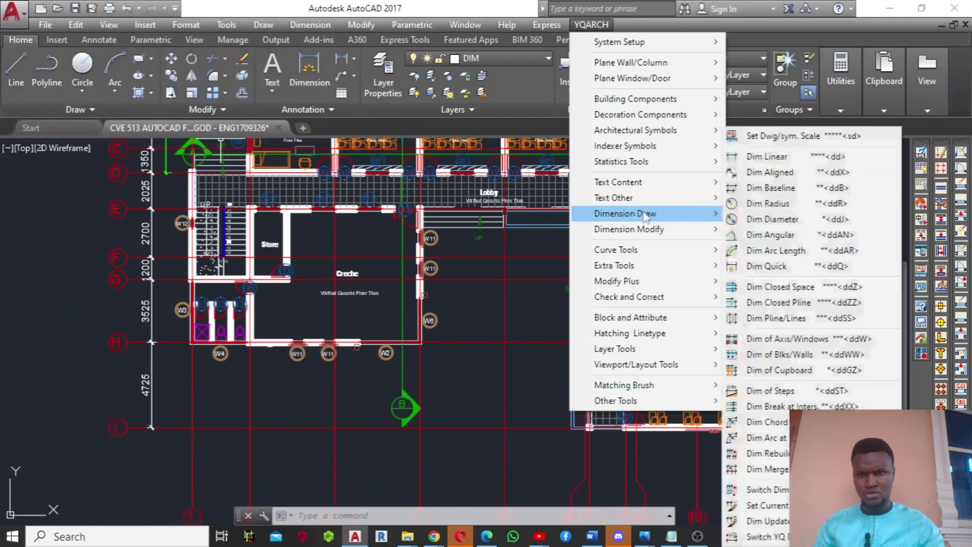
{"action": "left_click", "coordinate": [765, 156]}
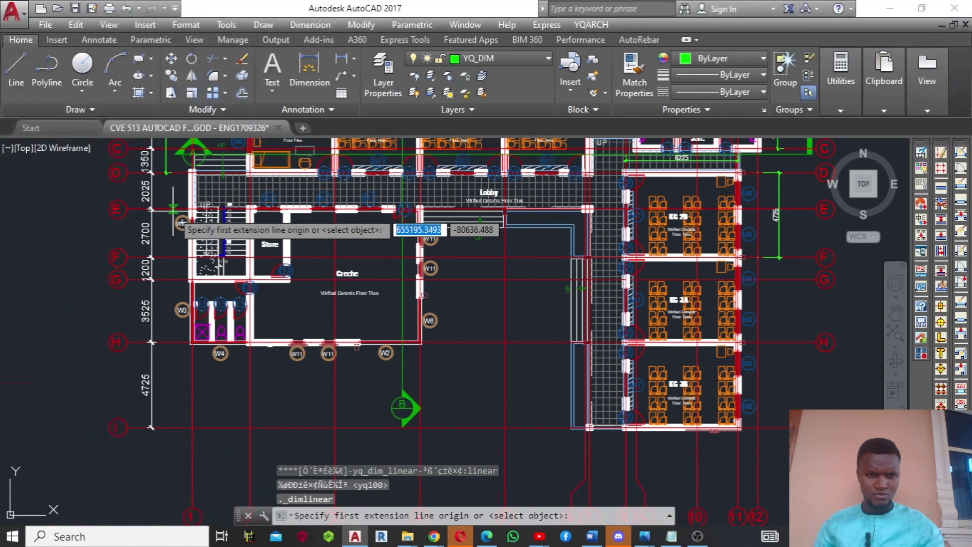
{"action": "left_click", "coordinate": [173, 210]}
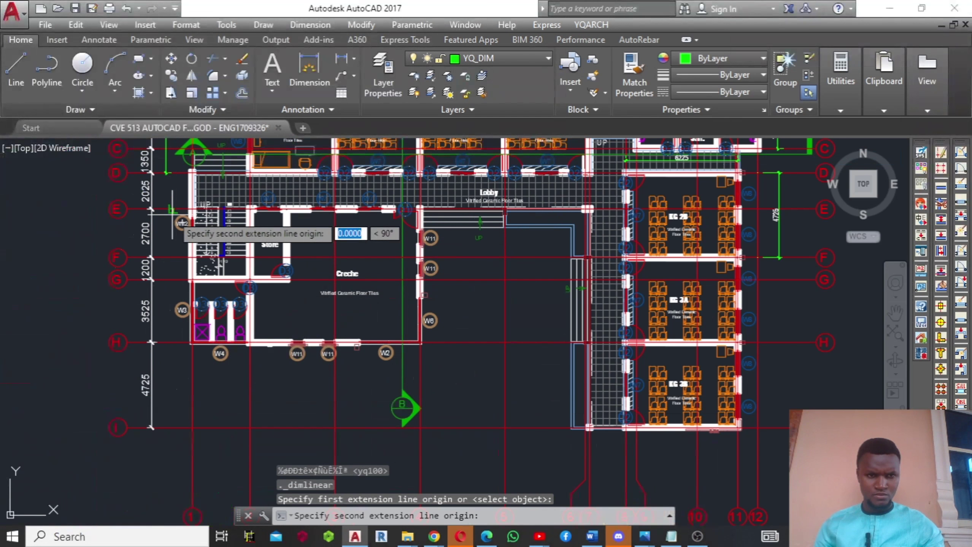
{"action": "left_click", "coordinate": [173, 279]}
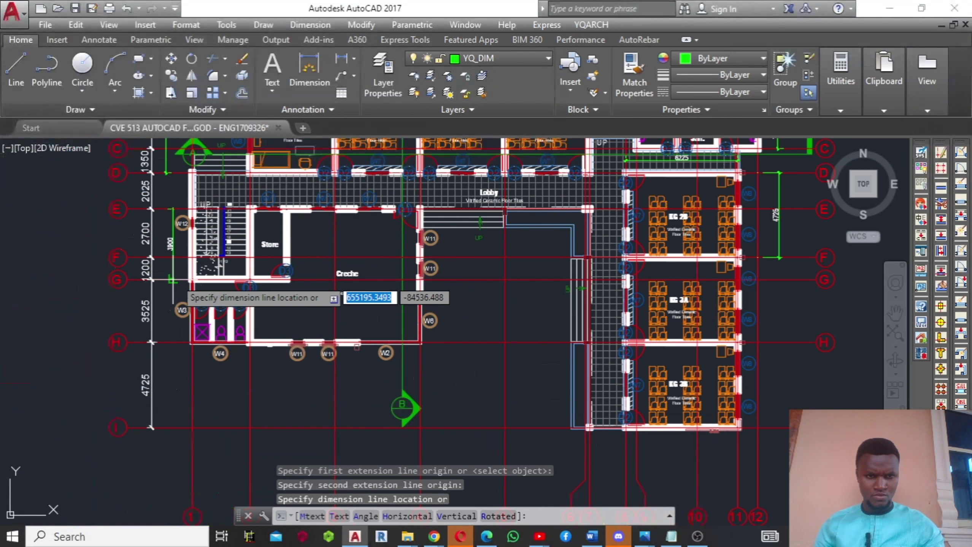
{"action": "left_click", "coordinate": [173, 286]}
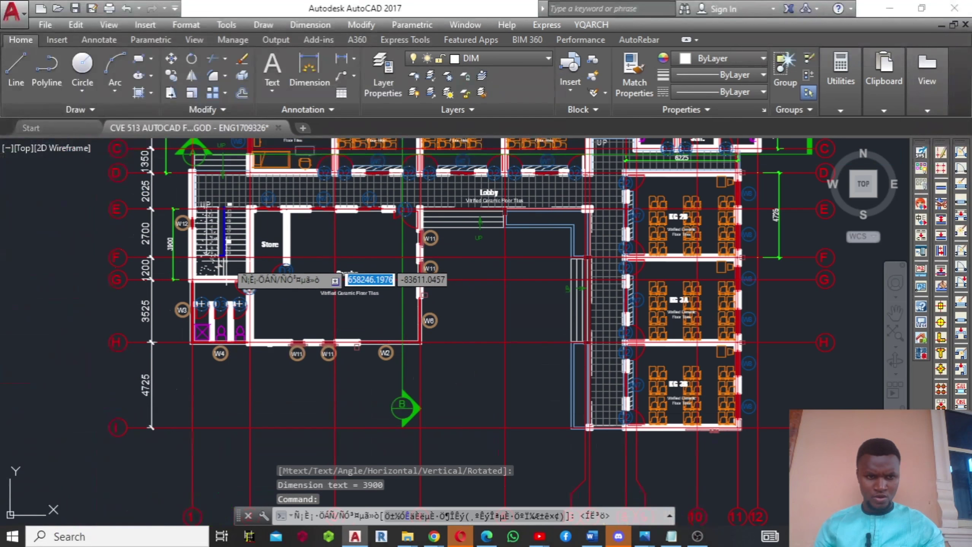
- Inspect the new stair dimension and the walls around the stair, Store and toilets between grids D and H for column positions
{"action": "scroll", "coordinate": [190, 242], "scroll_direction": "up", "scroll_amount": 6}
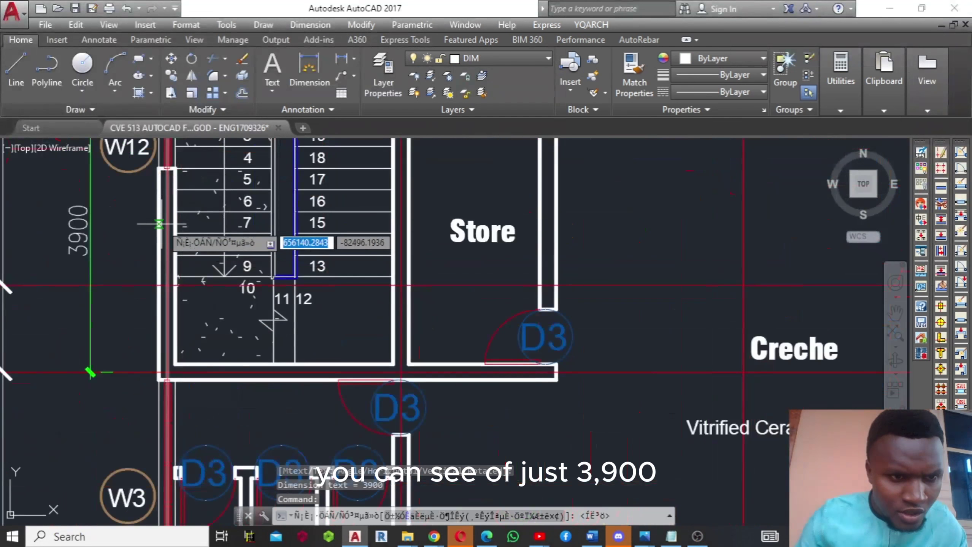
{"action": "middle_click_drag", "start_coordinate": [91, 224], "coordinate": [243, 293]}
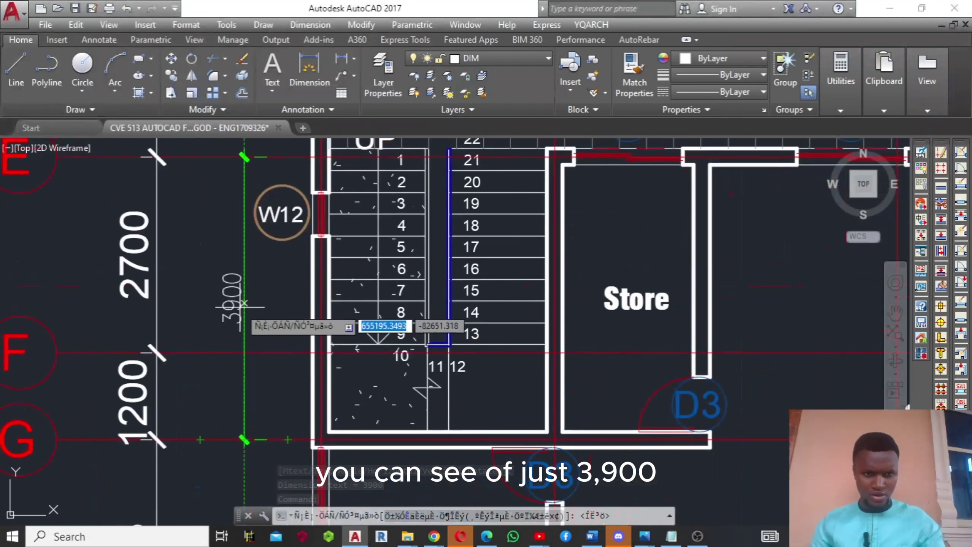
{"action": "scroll", "coordinate": [243, 305], "scroll_direction": "up", "scroll_amount": 3}
{"action": "scroll", "coordinate": [244, 305], "scroll_direction": "down", "scroll_amount": 5}
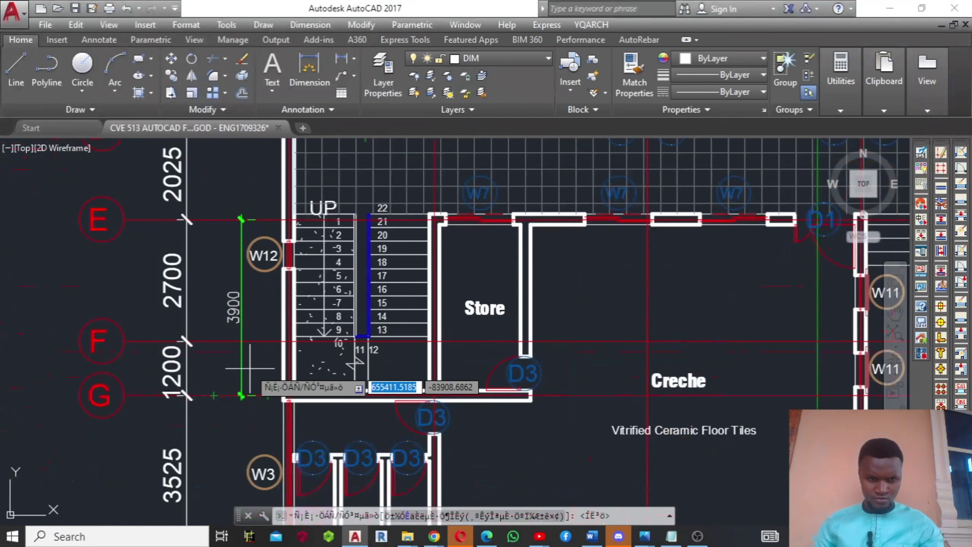
{"action": "mouse_move", "coordinate": [249, 368]}
{"action": "middle_mouse_down"}
{"action": "mouse_move", "coordinate": [266, 284]}
{"action": "mouse_move", "coordinate": [255, 276]}
{"action": "mouse_move", "coordinate": [264, 436]}
{"action": "middle_mouse_up"}
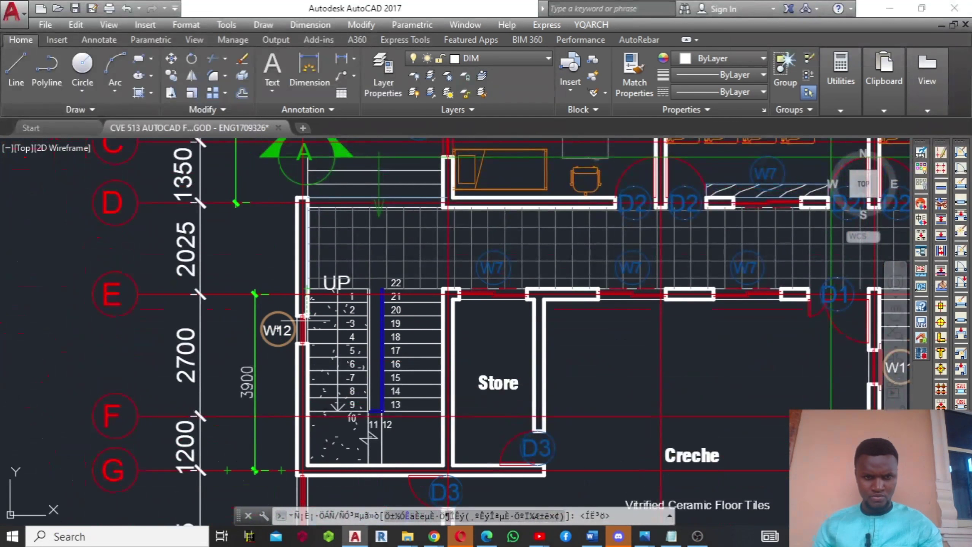
{"action": "middle_click_drag", "start_coordinate": [265, 410], "coordinate": [297, 309]}
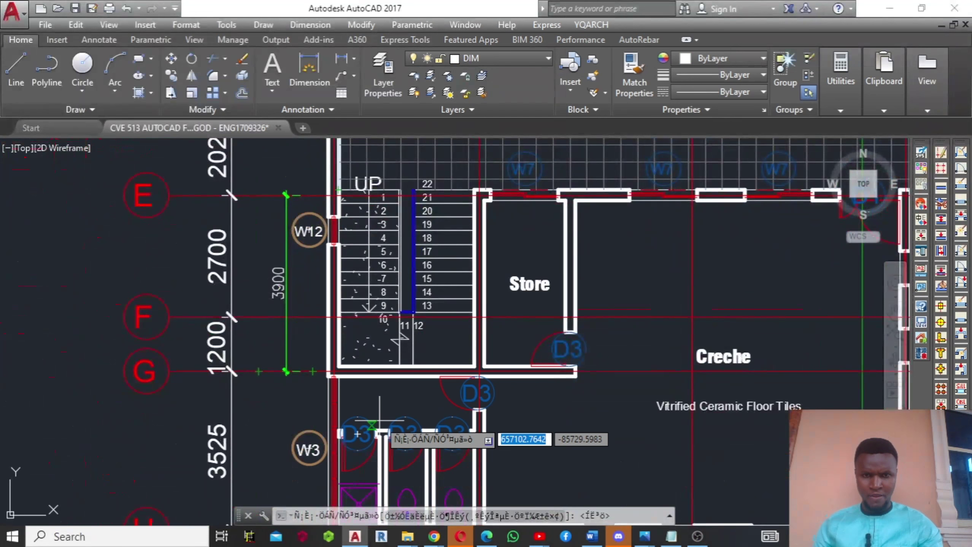
{"action": "middle_click_drag", "start_coordinate": [434, 341], "coordinate": [412, 379]}
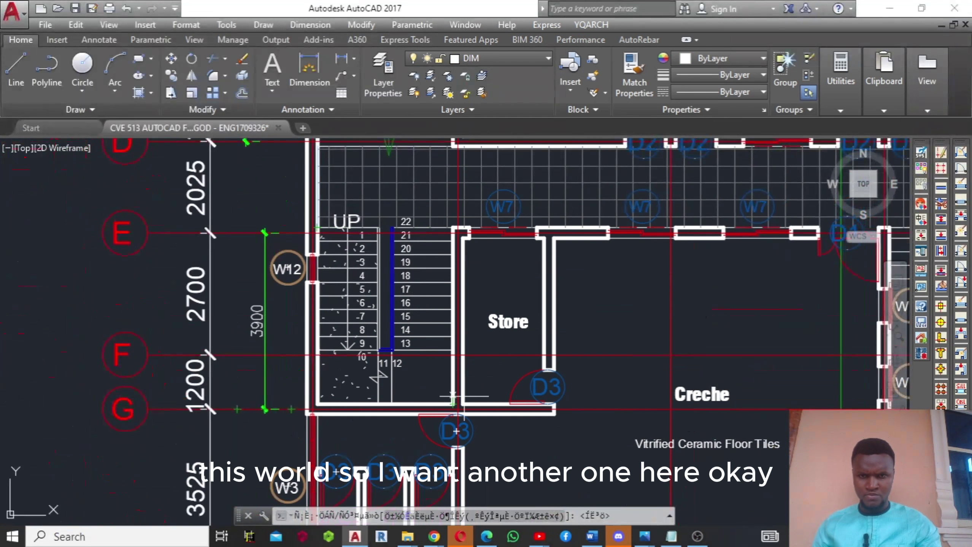
{"action": "scroll", "coordinate": [539, 403], "scroll_direction": "down", "scroll_amount": 2}
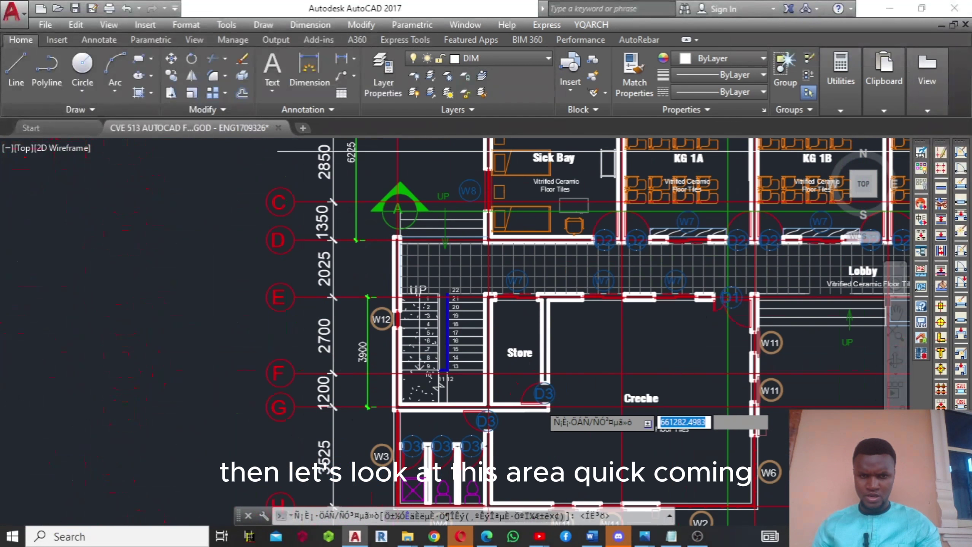
{"action": "scroll", "coordinate": [538, 403], "scroll_direction": "down", "scroll_amount": 2}
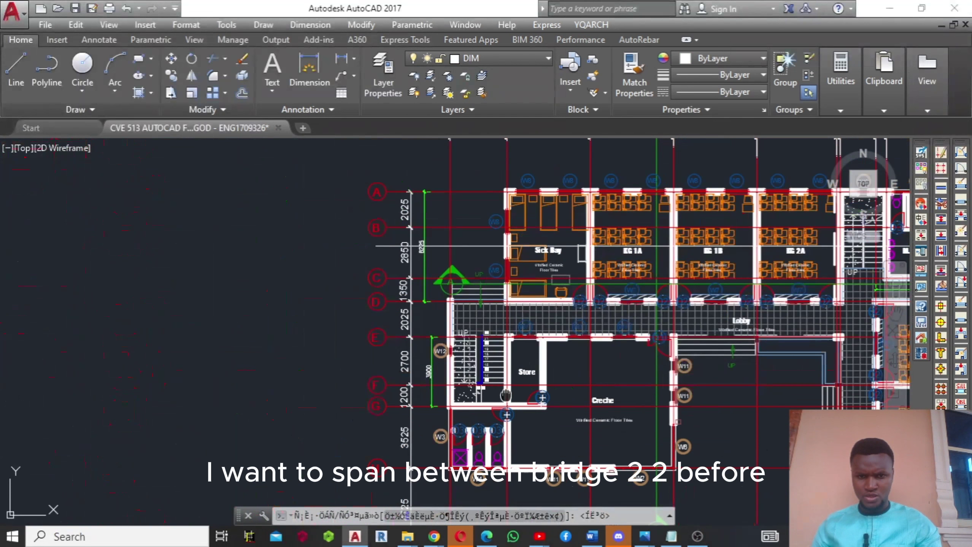
{"action": "middle_click_drag", "start_coordinate": [506, 414], "coordinate": [472, 362]}
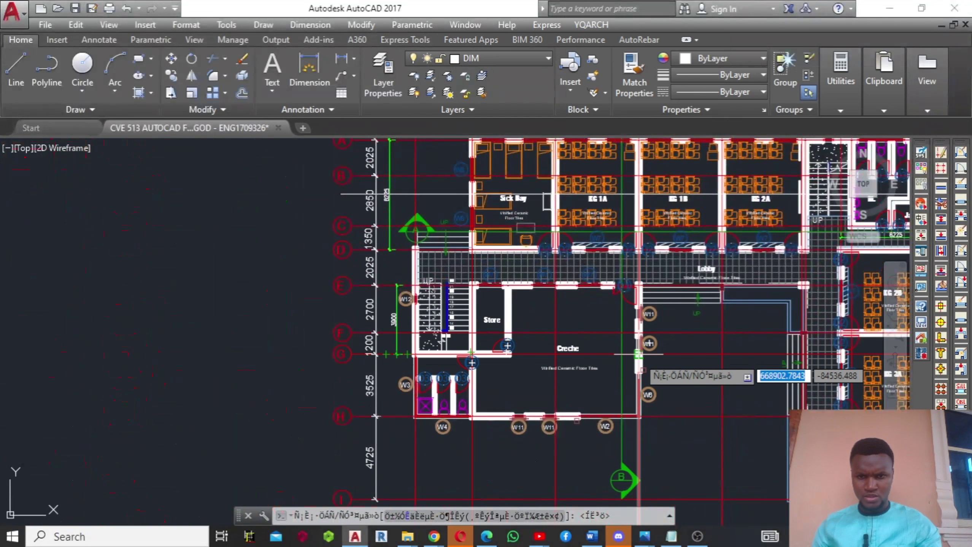
{"action": "left_click", "coordinate": [638, 354]}
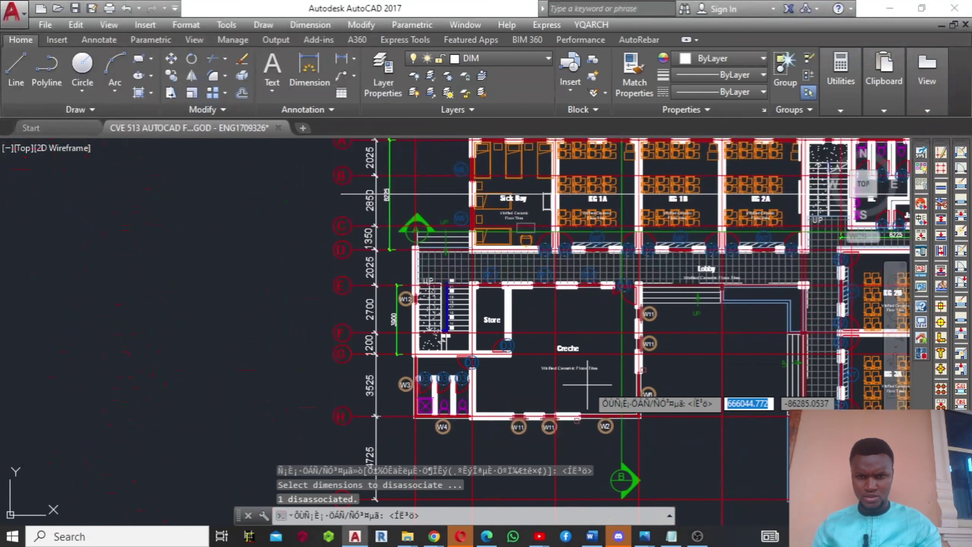
{"action": "key", "text": "Escape"}
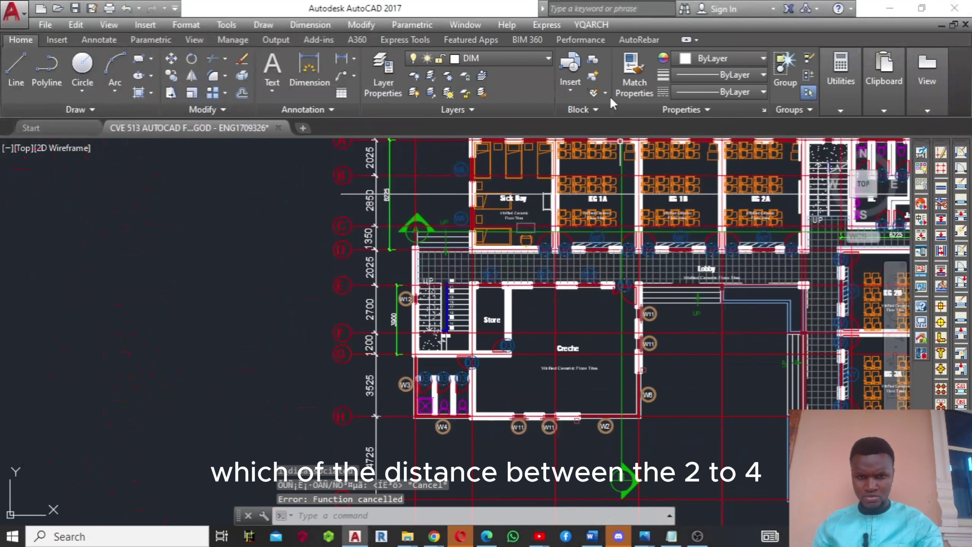
{"action": "left_click", "coordinate": [591, 24]}
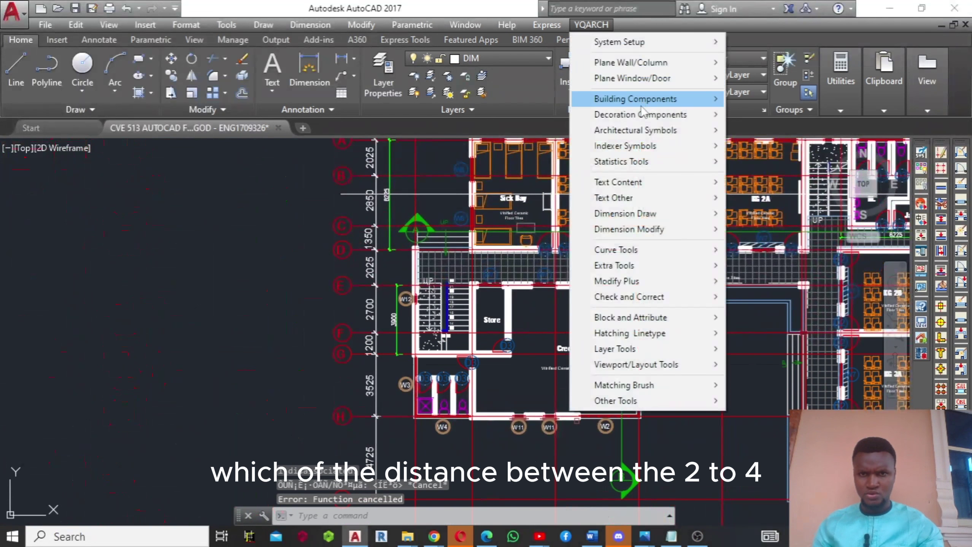
{"action": "key", "text": "Escape"}
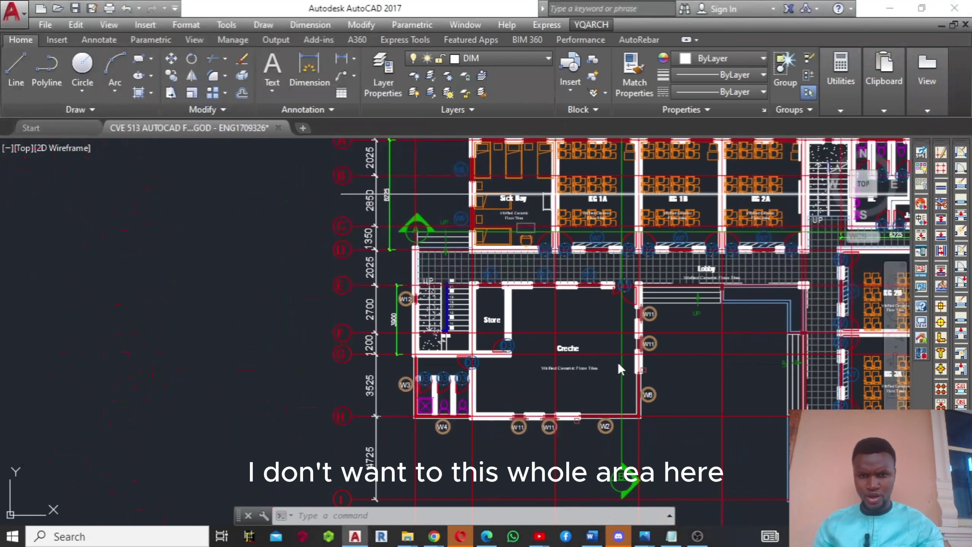
- Add a YQArch linear dimension from grid 2 to grid 4 just outside the Creche wall on grid H
{"action": "scroll", "coordinate": [608, 356], "scroll_direction": "up", "scroll_amount": 2}
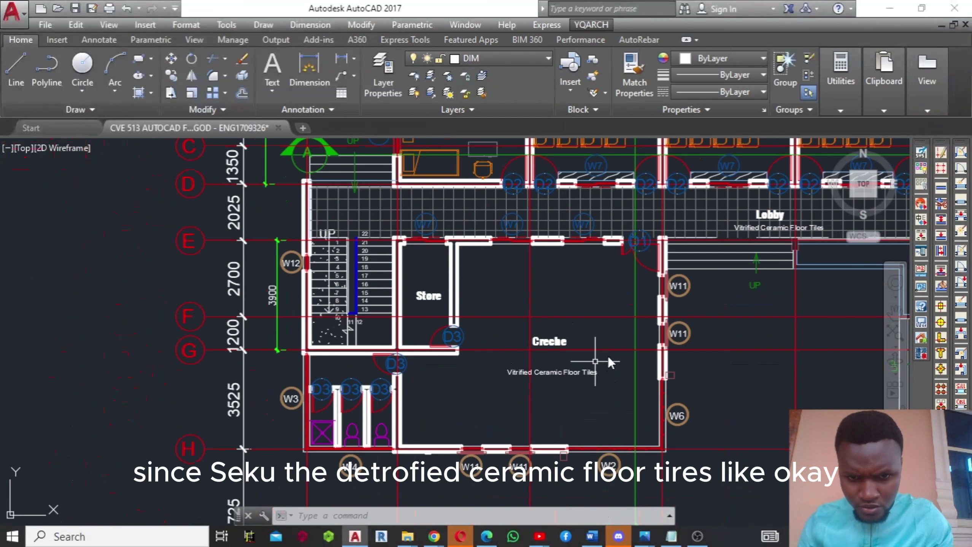
{"action": "scroll", "coordinate": [541, 379], "scroll_direction": "up", "scroll_amount": 3}
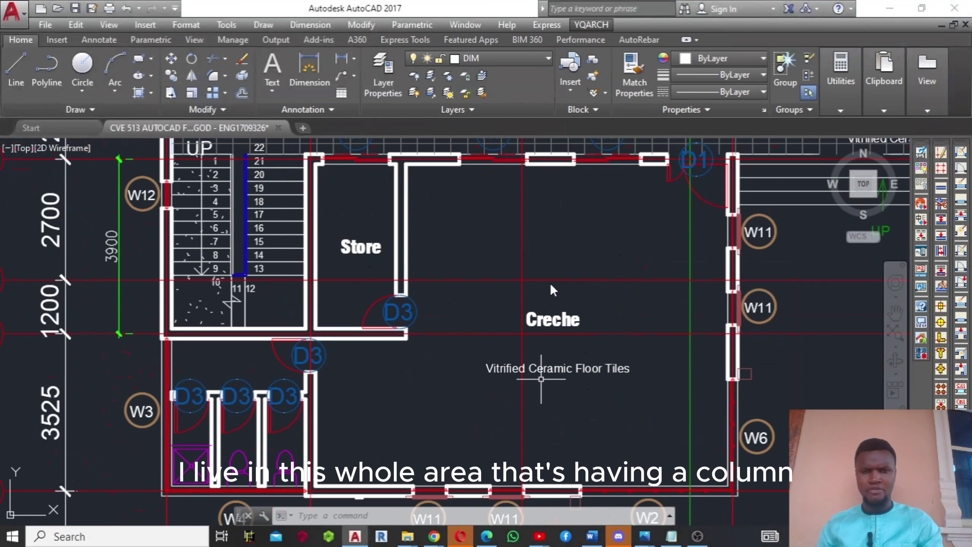
{"action": "scroll", "coordinate": [478, 355], "scroll_direction": "down", "scroll_amount": 2}
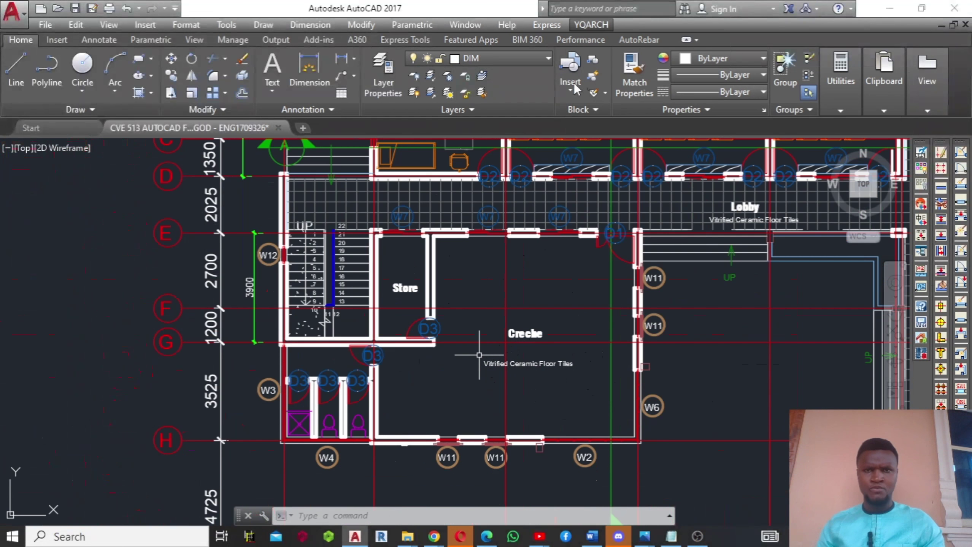
{"action": "left_click", "coordinate": [607, 25]}
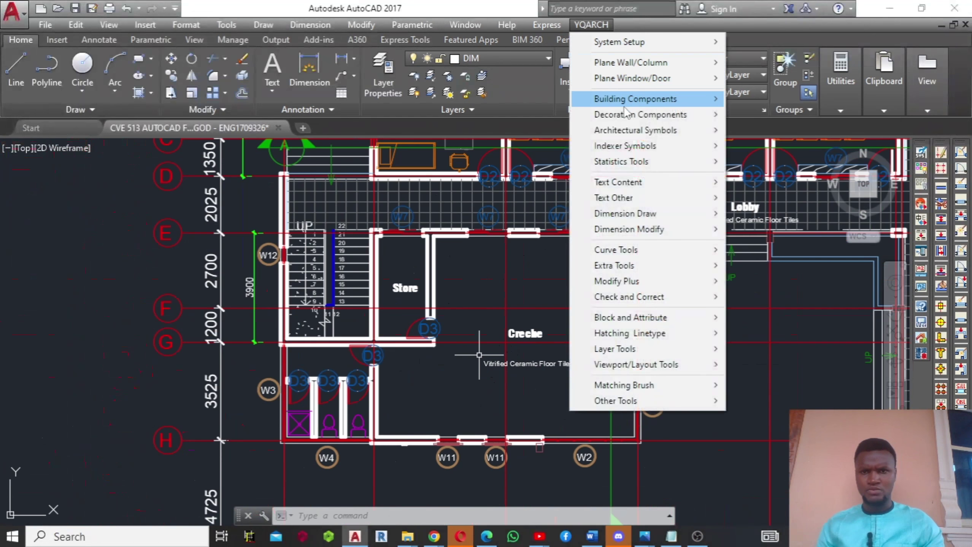
{"action": "mouse_move", "coordinate": [634, 222]}
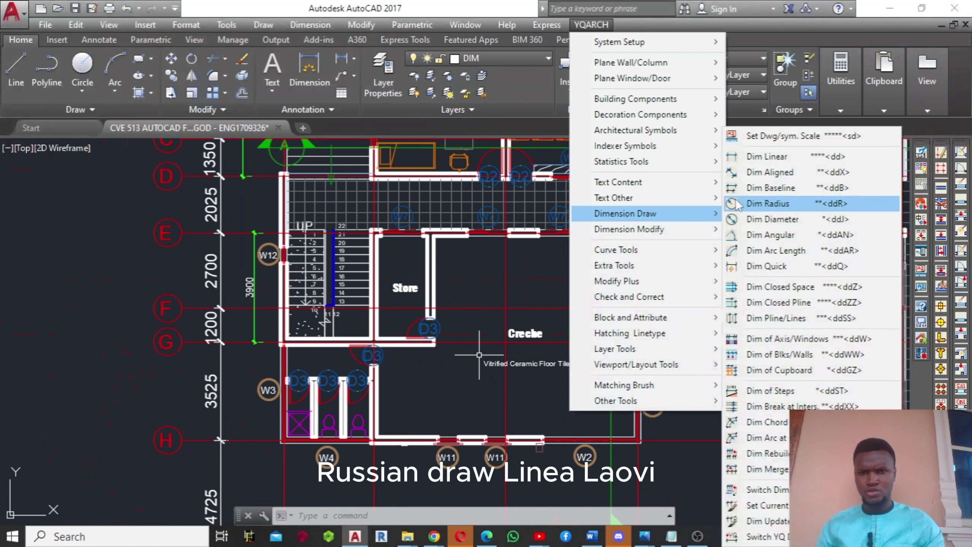
{"action": "left_click", "coordinate": [766, 156]}
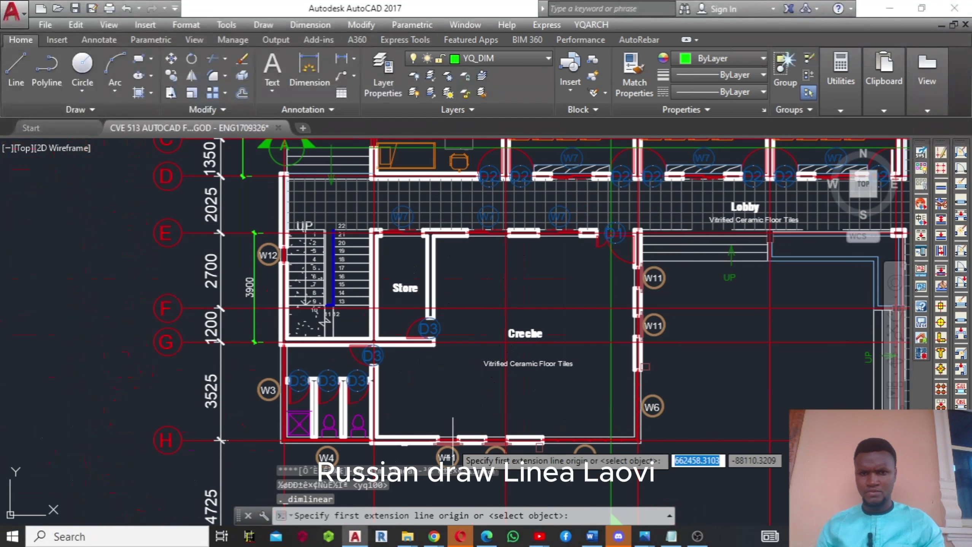
{"action": "middle_click_drag", "start_coordinate": [494, 401], "coordinate": [538, 292]}
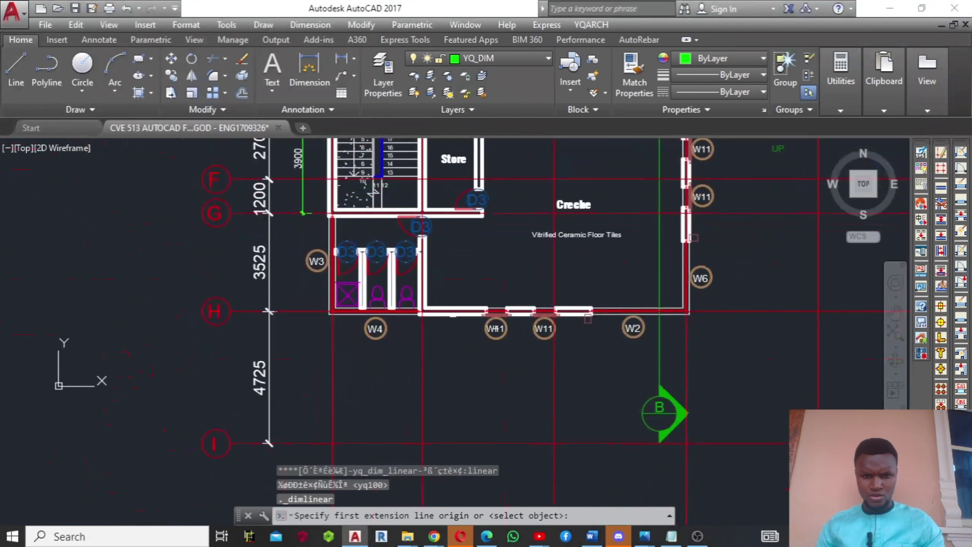
{"action": "scroll", "coordinate": [538, 291], "scroll_direction": "down", "scroll_amount": 2}
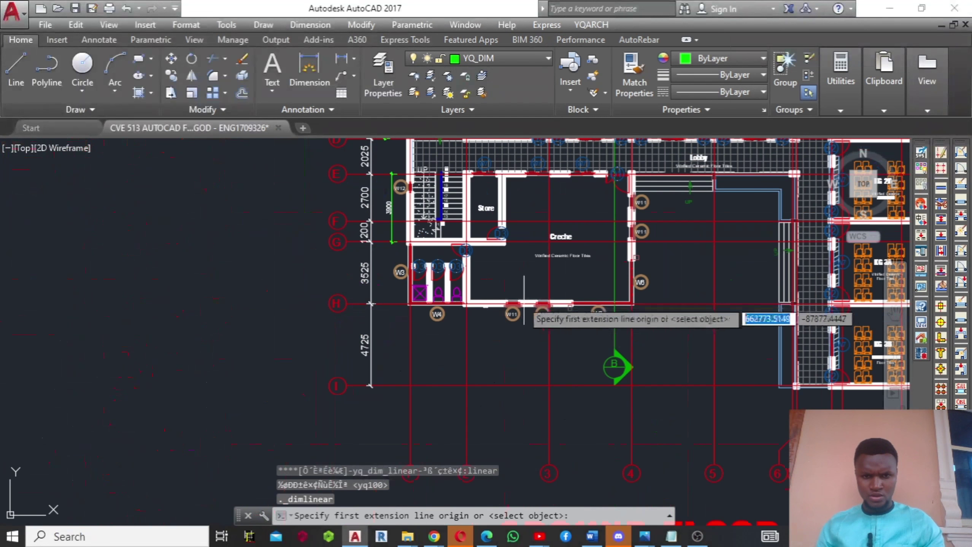
{"action": "left_click", "coordinate": [466, 327]}
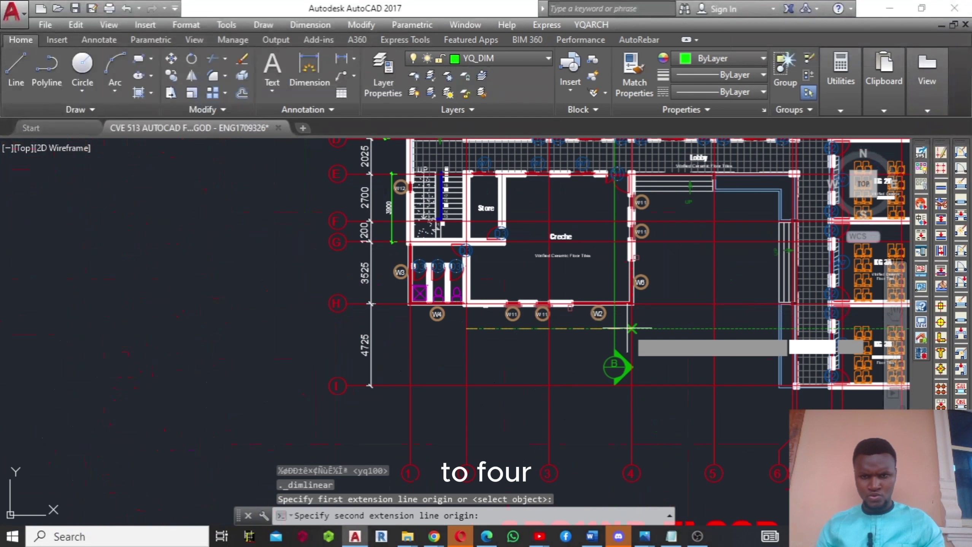
{"action": "left_click", "coordinate": [630, 327]}
{"action": "left_click", "coordinate": [630, 329]}
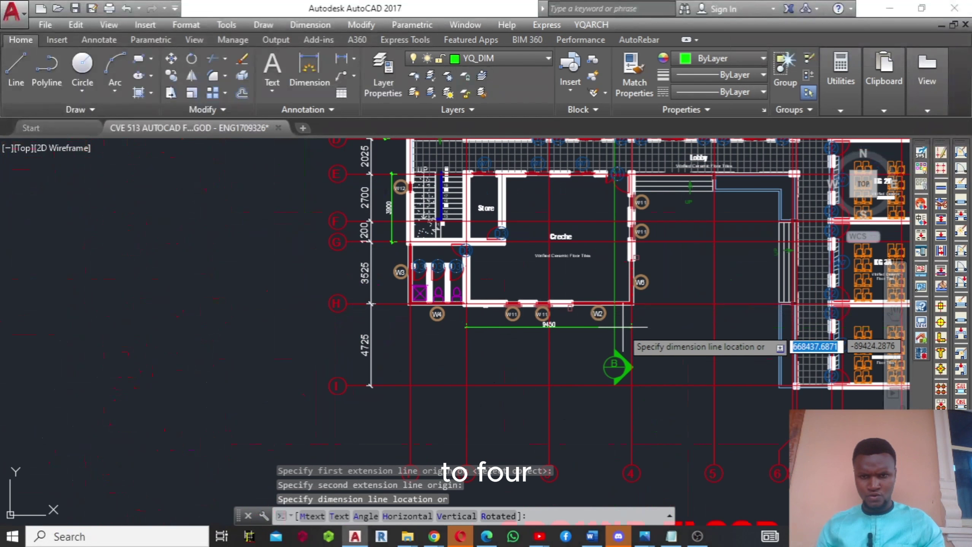
{"action": "left_click", "coordinate": [553, 337]}
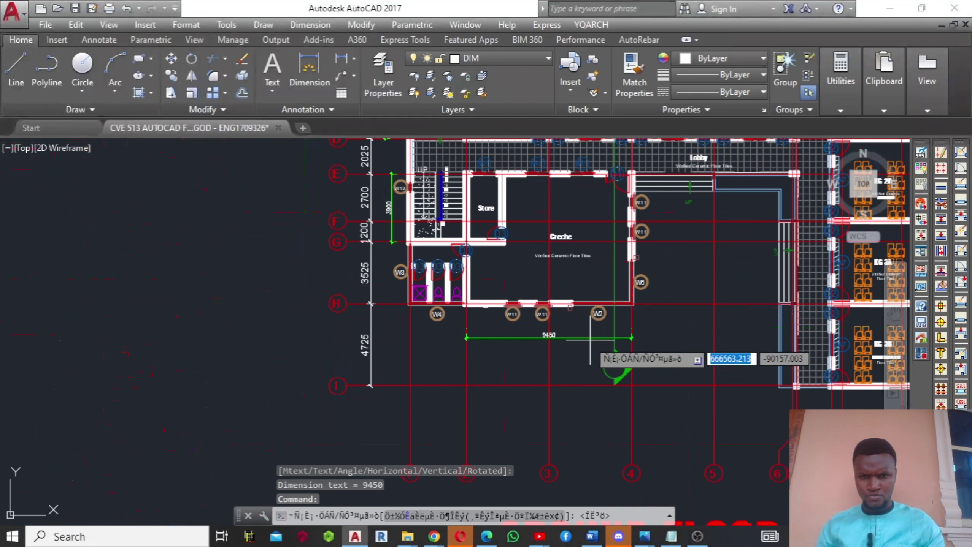
- Split the Creche's grid 2 to grid 4 dimension at grid 3, and end the command
{"action": "scroll", "coordinate": [550, 341], "scroll_direction": "up", "scroll_amount": 5}
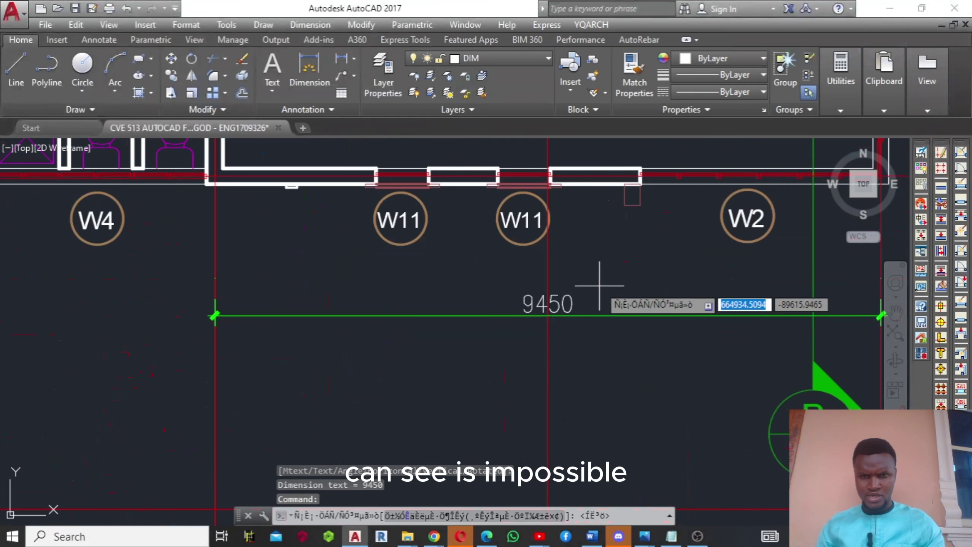
{"action": "middle_click_drag", "start_coordinate": [598, 277], "coordinate": [613, 372]}
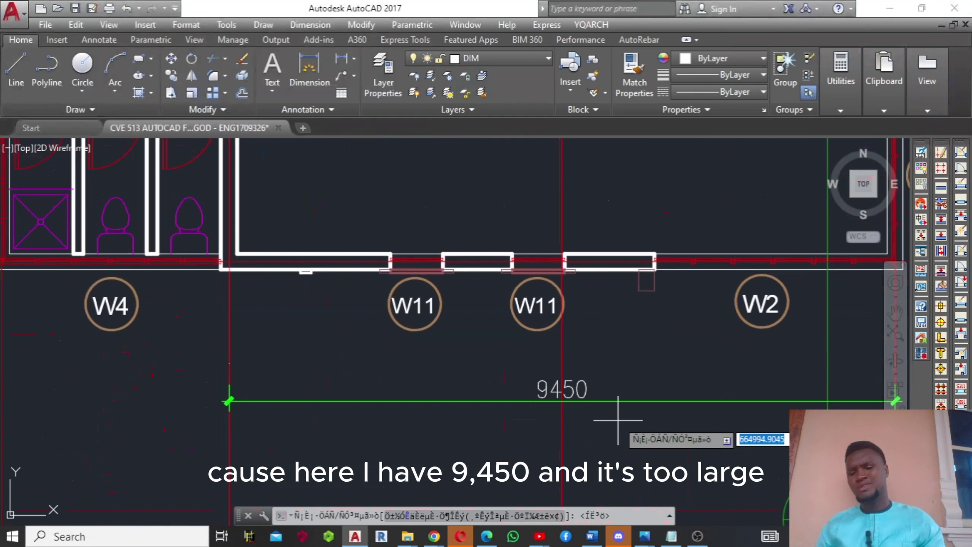
{"action": "scroll", "coordinate": [617, 420], "scroll_direction": "down", "scroll_amount": 1}
{"action": "scroll", "coordinate": [618, 420], "scroll_direction": "down", "scroll_amount": 1}
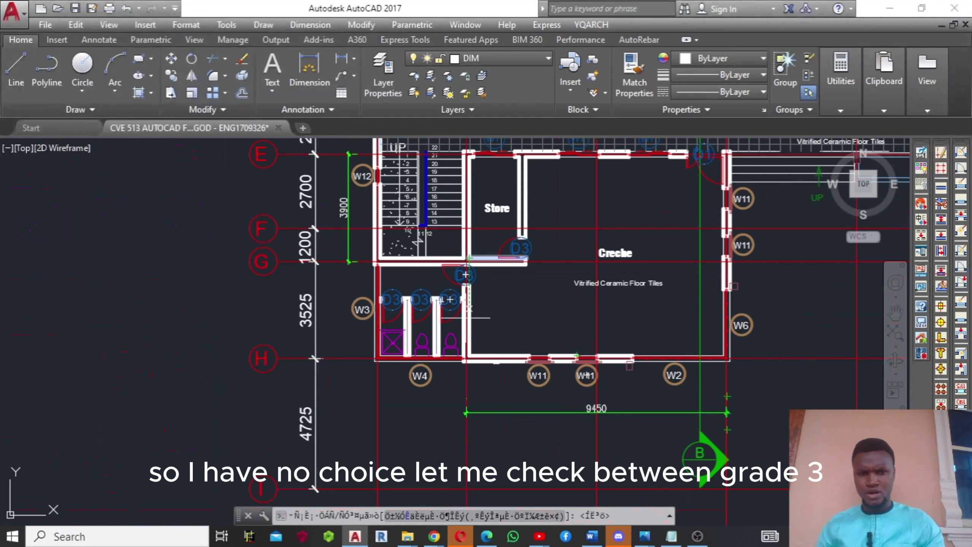
{"action": "left_click", "coordinate": [467, 398]}
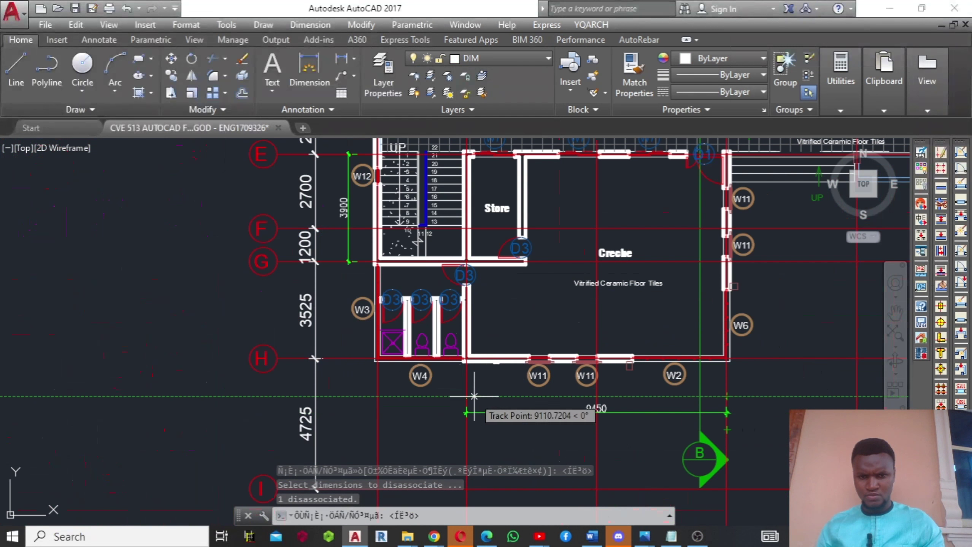
{"action": "left_click", "coordinate": [467, 398]}
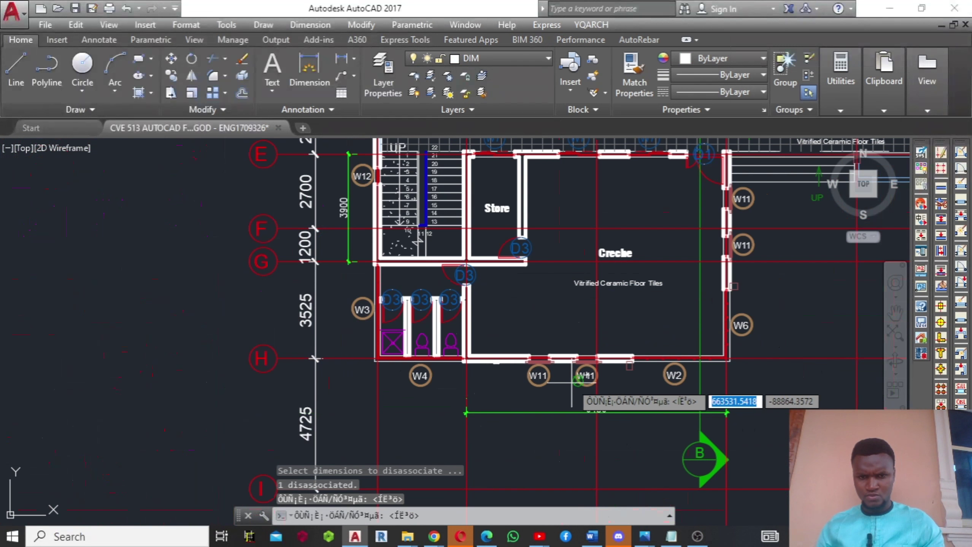
{"action": "left_click", "coordinate": [596, 399]}
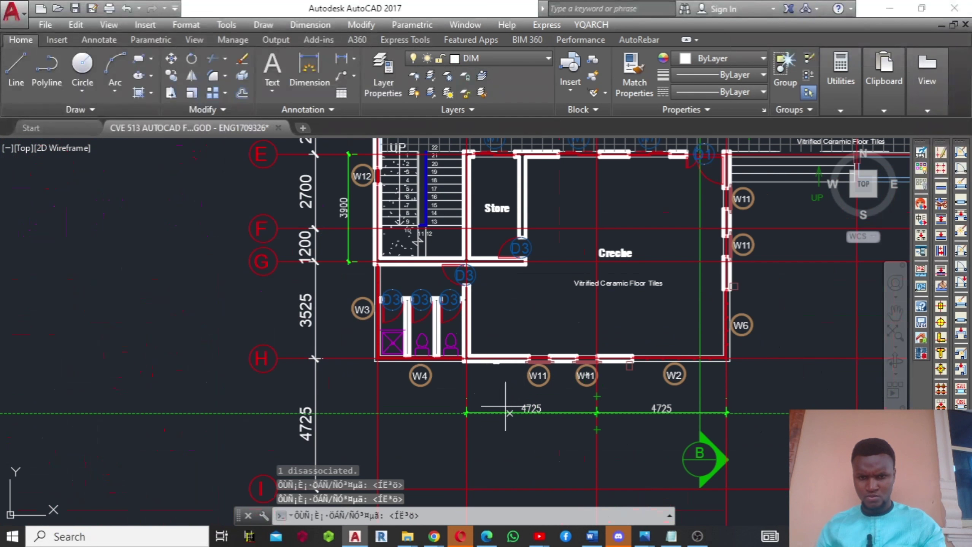
{"action": "key", "text": "Escape"}
- Add a YQArch linear dimension from grid 2 to grid 3 between the Creche wall and the split dimension, and end the command
{"action": "key", "text": "space"}
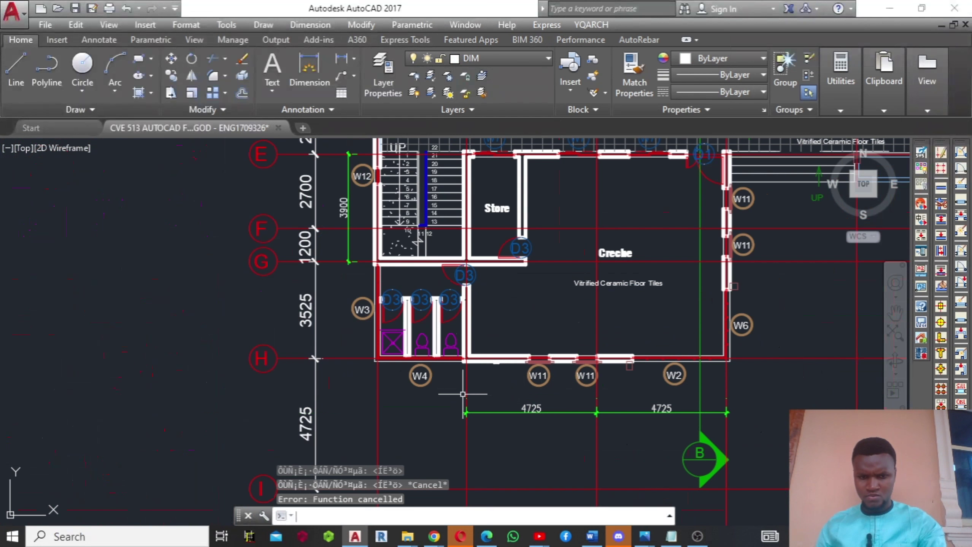
{"action": "left_click", "coordinate": [466, 390]}
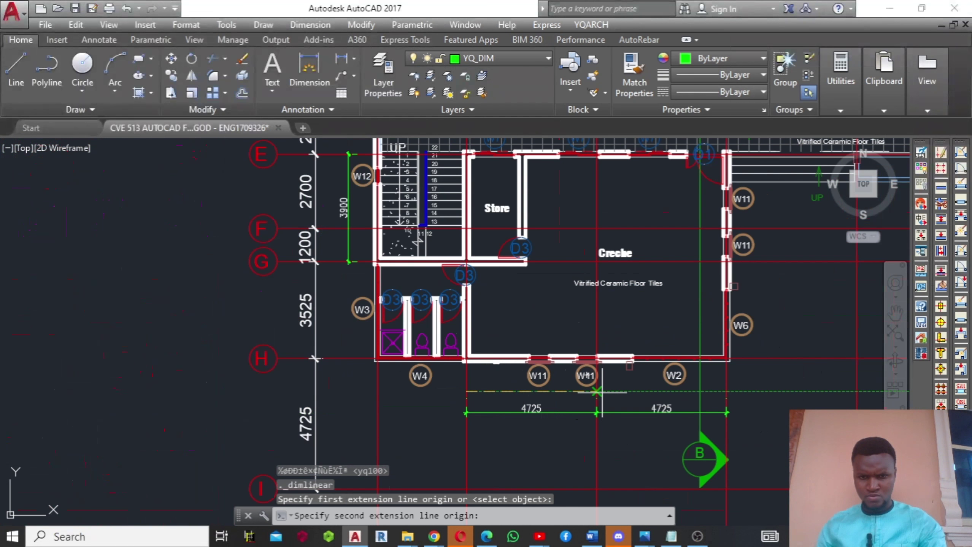
{"action": "left_click", "coordinate": [597, 392]}
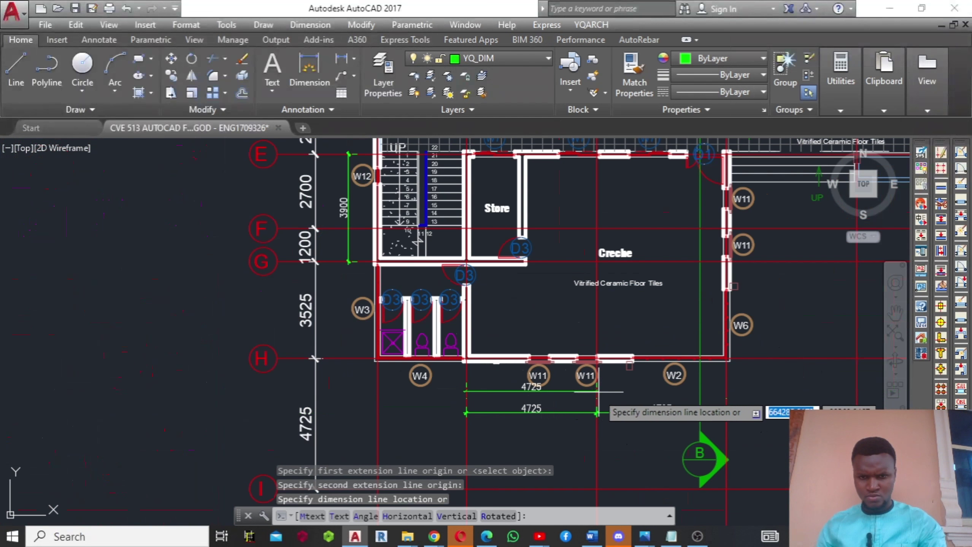
{"action": "left_click", "coordinate": [576, 396]}
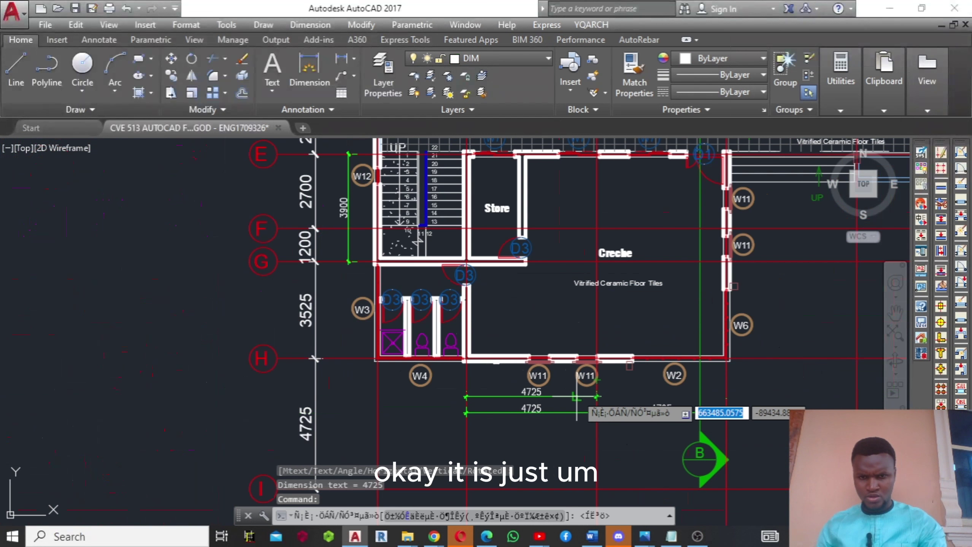
{"action": "key", "text": "Escape"}
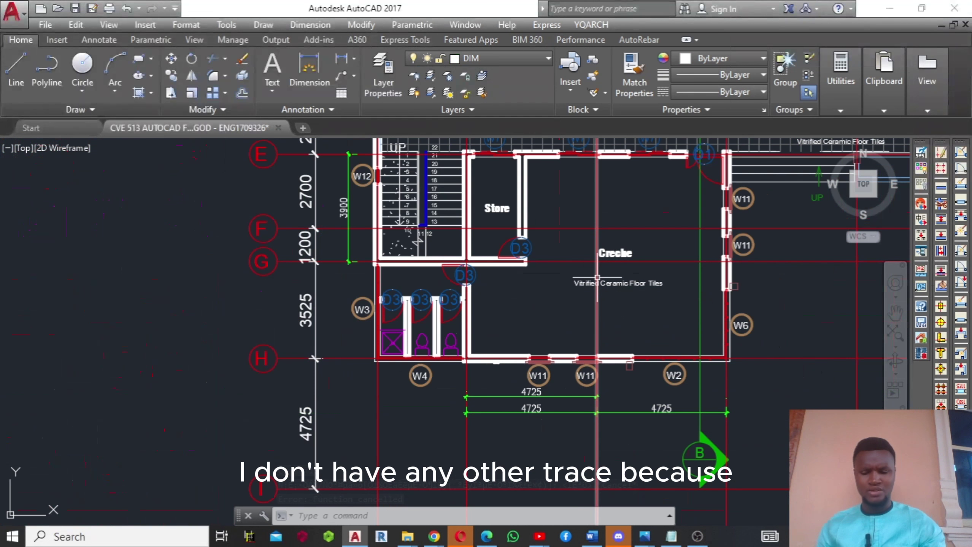
- Examine the Creche's spans between grids 1 and 4, and compare the ground floor layout with the first and second floor plans
{"action": "mouse_move", "coordinate": [597, 278]}
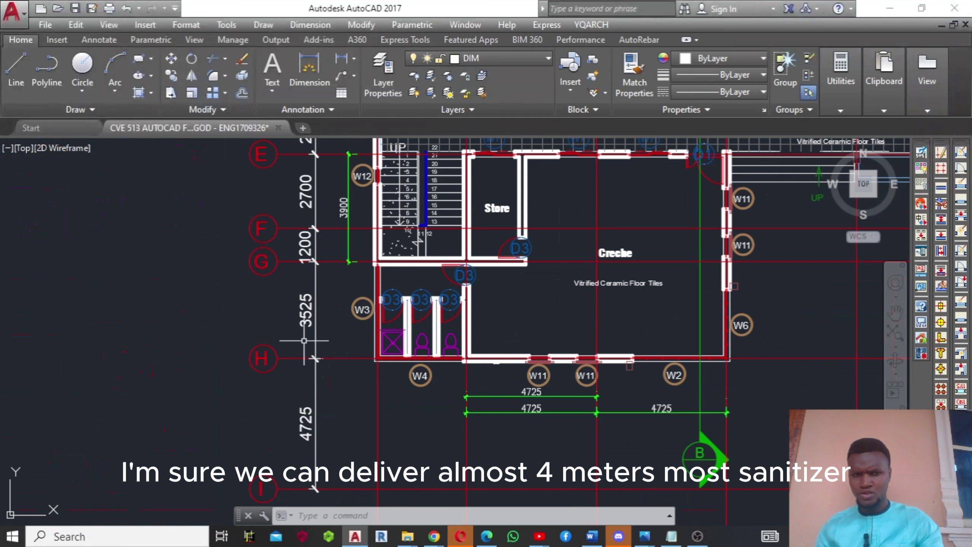
{"action": "middle_click_drag", "start_coordinate": [419, 401], "coordinate": [407, 217]}
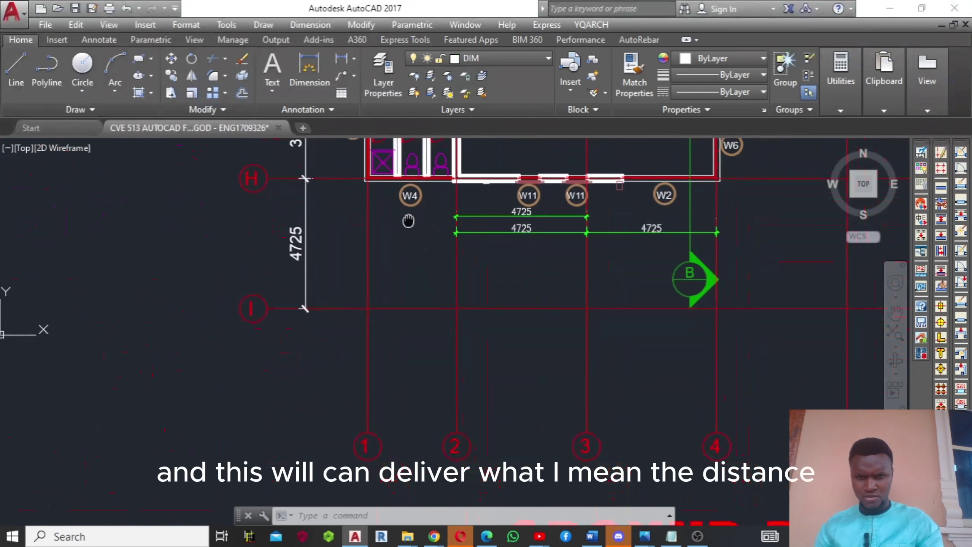
{"action": "scroll", "coordinate": [415, 409], "scroll_direction": "down", "scroll_amount": 3}
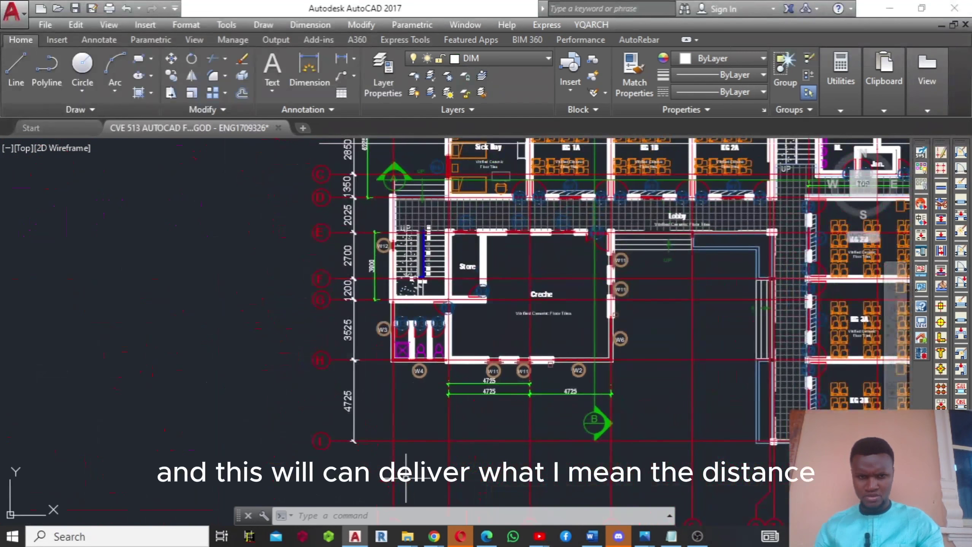
{"action": "mouse_move", "coordinate": [415, 408]}
{"action": "middle_mouse_down"}
{"action": "mouse_move", "coordinate": [420, 540]}
{"action": "mouse_move", "coordinate": [398, 538]}
{"action": "mouse_move", "coordinate": [406, 414]}
{"action": "mouse_move", "coordinate": [440, 413]}
{"action": "mouse_move", "coordinate": [457, 434]}
{"action": "mouse_move", "coordinate": [413, 393]}
{"action": "mouse_move", "coordinate": [436, 526]}
{"action": "mouse_move", "coordinate": [417, 399]}
{"action": "middle_mouse_up"}
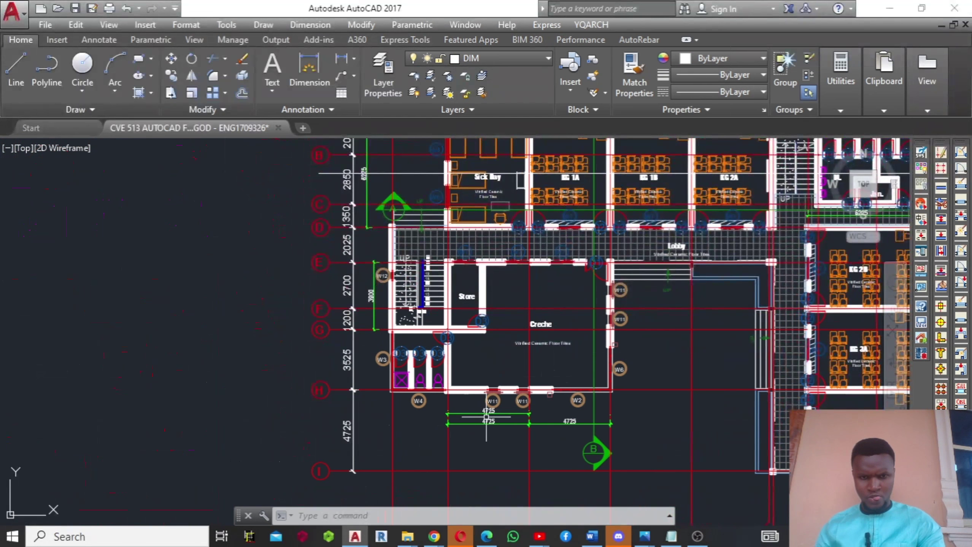
{"action": "scroll", "coordinate": [655, 396], "scroll_direction": "down", "scroll_amount": 6}
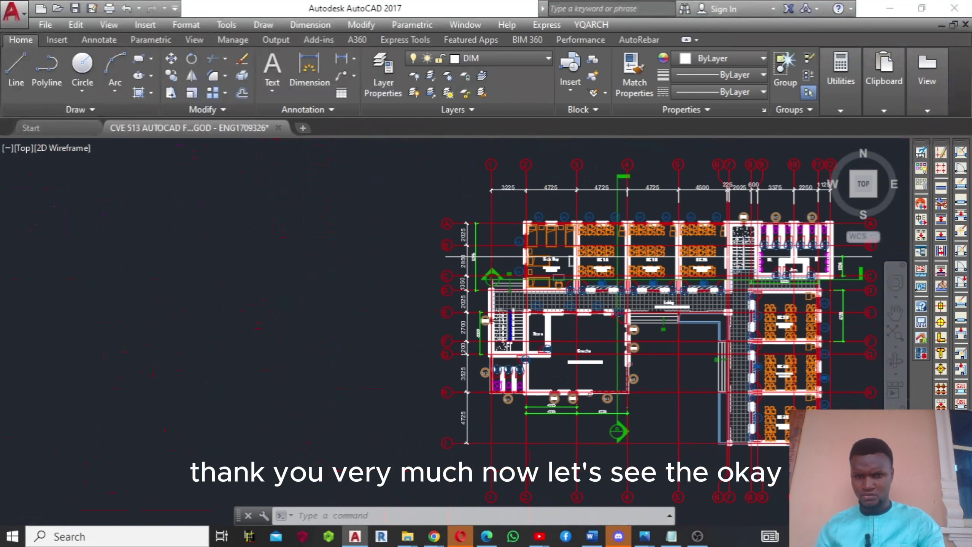
{"action": "mouse_move", "coordinate": [655, 396]}
{"action": "middle_mouse_down"}
{"action": "mouse_move", "coordinate": [527, 329]}
{"action": "mouse_move", "coordinate": [442, 432]}
{"action": "mouse_move", "coordinate": [428, 364]}
{"action": "middle_mouse_up"}
{"action": "scroll", "coordinate": [527, 329], "scroll_direction": "down", "scroll_amount": 2}
{"action": "middle_click_drag", "start_coordinate": [515, 359], "coordinate": [546, 254]}
{"action": "scroll", "coordinate": [520, 256], "scroll_direction": "up", "scroll_amount": 5}
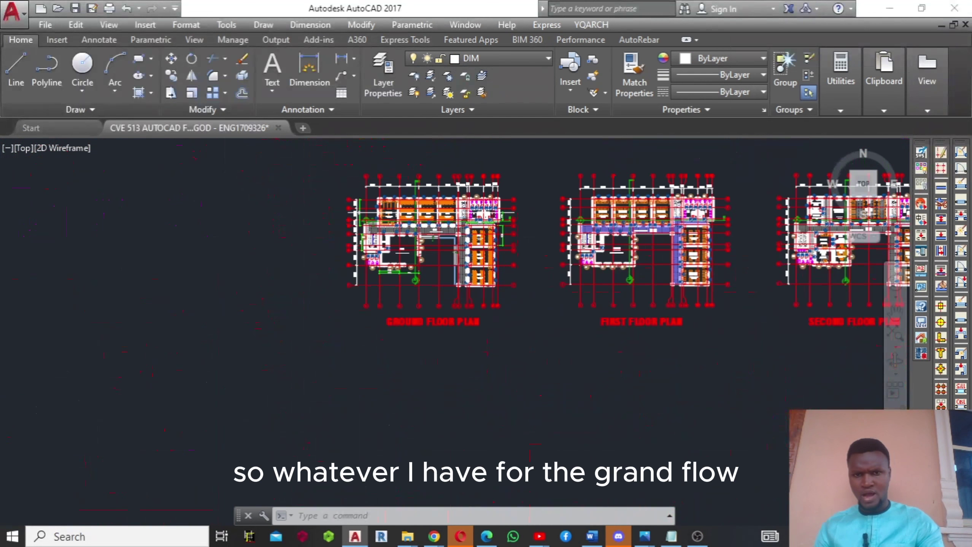
- Compare the ground floor plan's layout with the first floor plan's
{"action": "scroll", "coordinate": [505, 304], "scroll_direction": "up", "scroll_amount": 2}
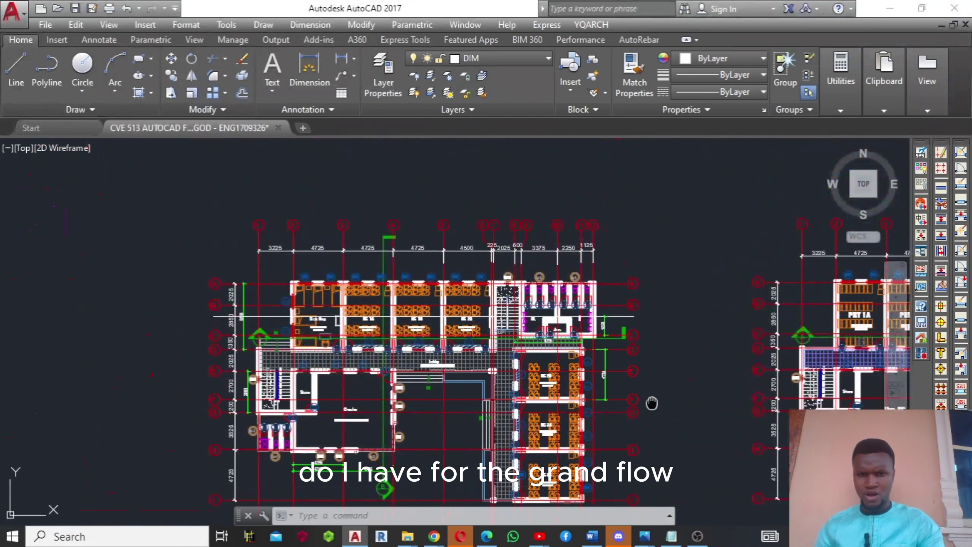
{"action": "mouse_move", "coordinate": [650, 402]}
{"action": "middle_mouse_down"}
{"action": "mouse_move", "coordinate": [581, 354]}
{"action": "mouse_move", "coordinate": [377, 343]}
{"action": "middle_mouse_up"}
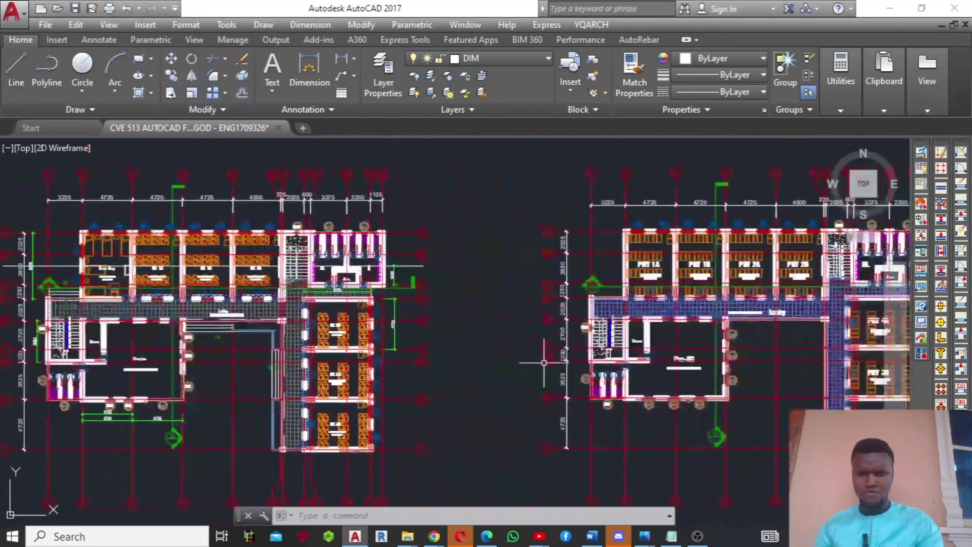
{"action": "middle_click_drag", "start_coordinate": [668, 417], "coordinate": [563, 407]}
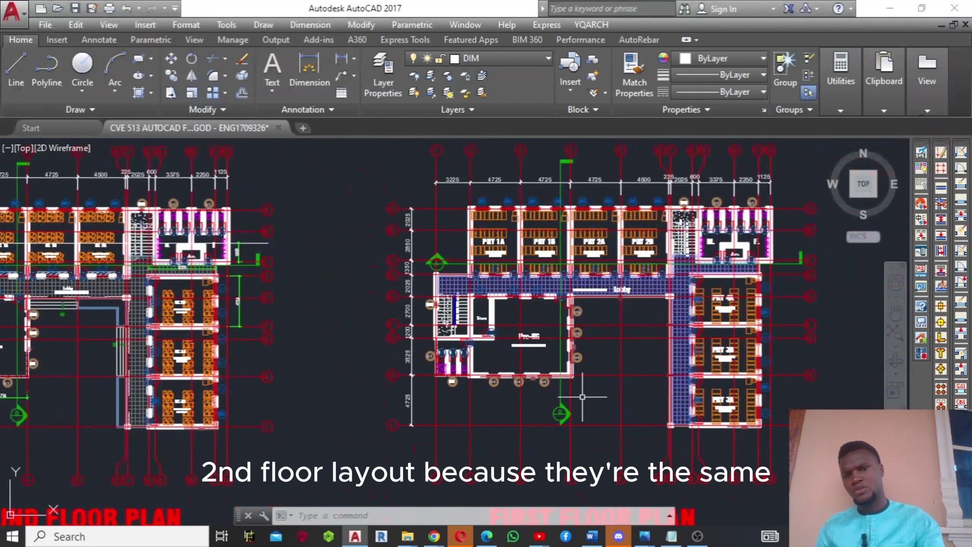
{"action": "mouse_move", "coordinate": [581, 398]}
{"action": "middle_mouse_down"}
{"action": "mouse_move", "coordinate": [425, 382]}
{"action": "mouse_move", "coordinate": [661, 369]}
{"action": "mouse_move", "coordinate": [893, 380]}
{"action": "middle_mouse_up"}
{"action": "middle_click_drag", "start_coordinate": [621, 415], "coordinate": [692, 286]}
{"action": "scroll", "coordinate": [623, 389], "scroll_direction": "up", "scroll_amount": 1}
{"action": "middle_click_drag", "start_coordinate": [634, 395], "coordinate": [683, 341]}
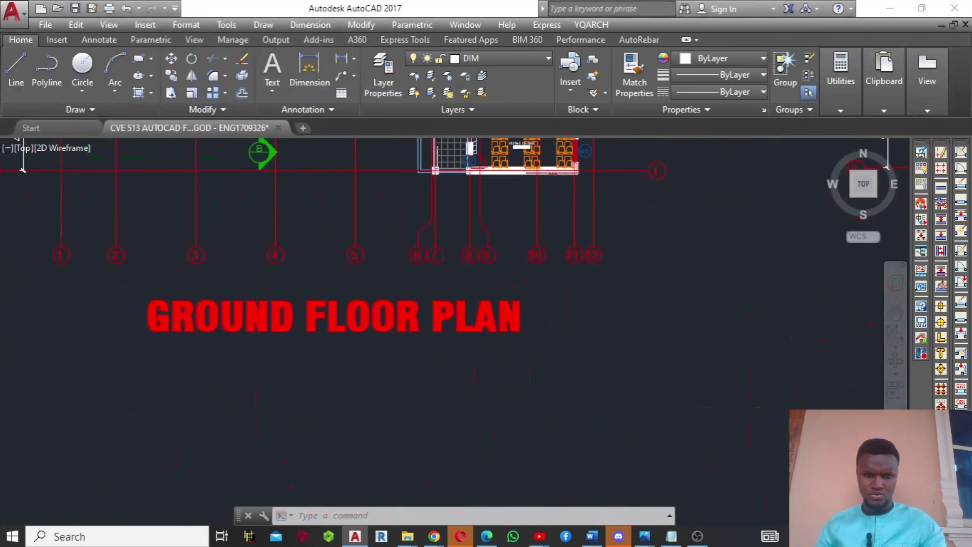
- Examine the finished structural layouts, focusing on the columns at the grid intersections around grids A to D and 1 to 4
{"action": "scroll", "coordinate": [671, 373], "scroll_direction": "down", "scroll_amount": 3}
{"action": "mouse_move", "coordinate": [573, 420]}
{"action": "middle_mouse_down"}
{"action": "mouse_move", "coordinate": [594, 302]}
{"action": "mouse_move", "coordinate": [581, 187]}
{"action": "middle_mouse_up"}
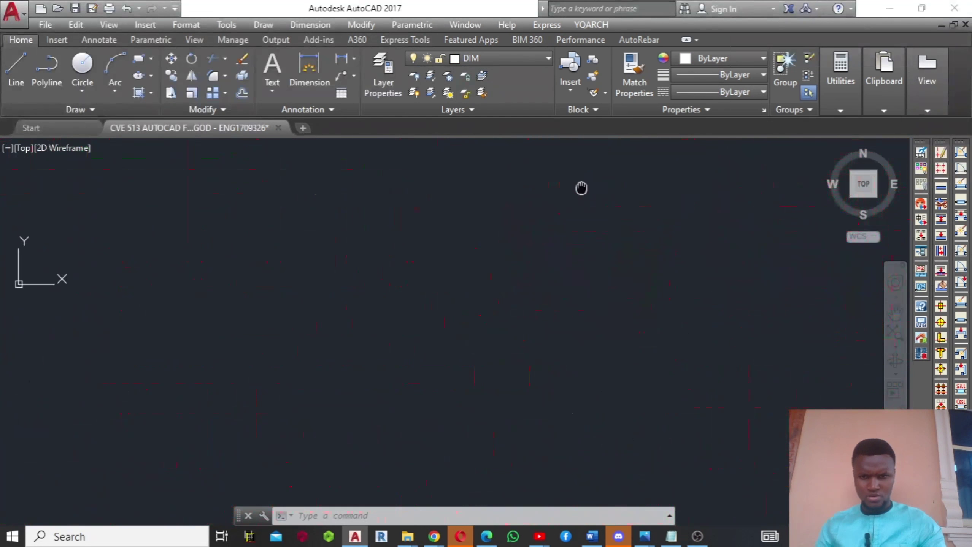
{"action": "scroll", "coordinate": [648, 293], "scroll_direction": "down", "scroll_amount": 5}
{"action": "middle_click_drag", "start_coordinate": [657, 300], "coordinate": [579, 436]}
{"action": "scroll", "coordinate": [598, 306], "scroll_direction": "up", "scroll_amount": 6}
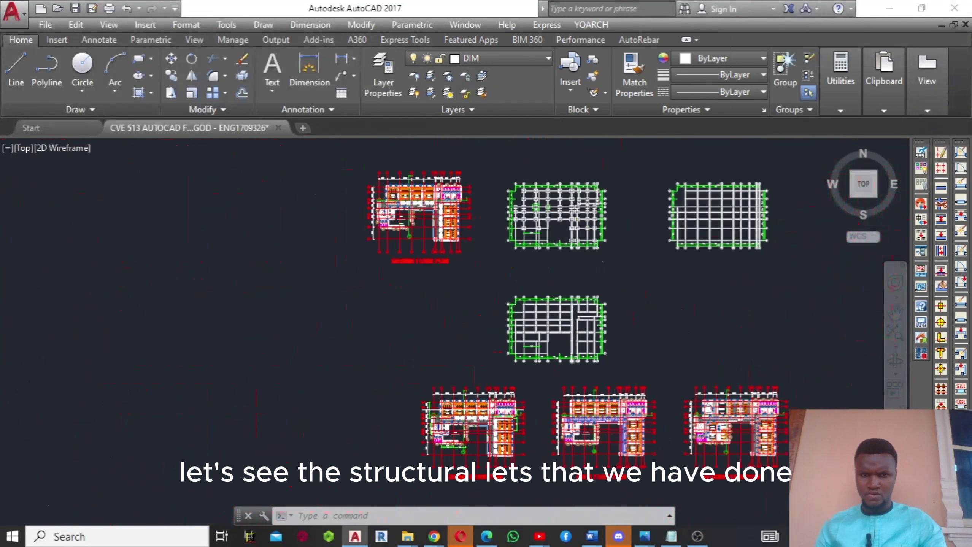
{"action": "middle_click_drag", "start_coordinate": [521, 313], "coordinate": [603, 404]}
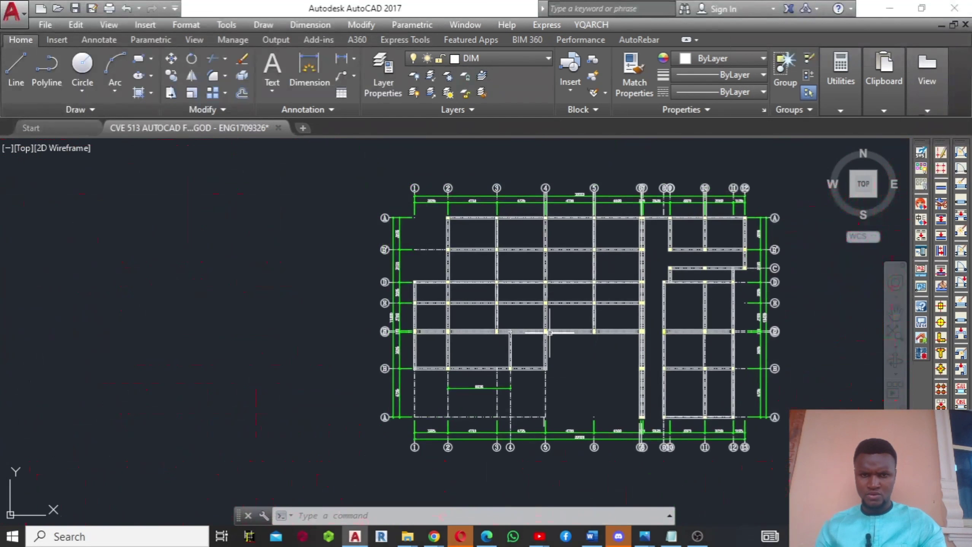
{"action": "scroll", "coordinate": [512, 288], "scroll_direction": "up", "scroll_amount": 2}
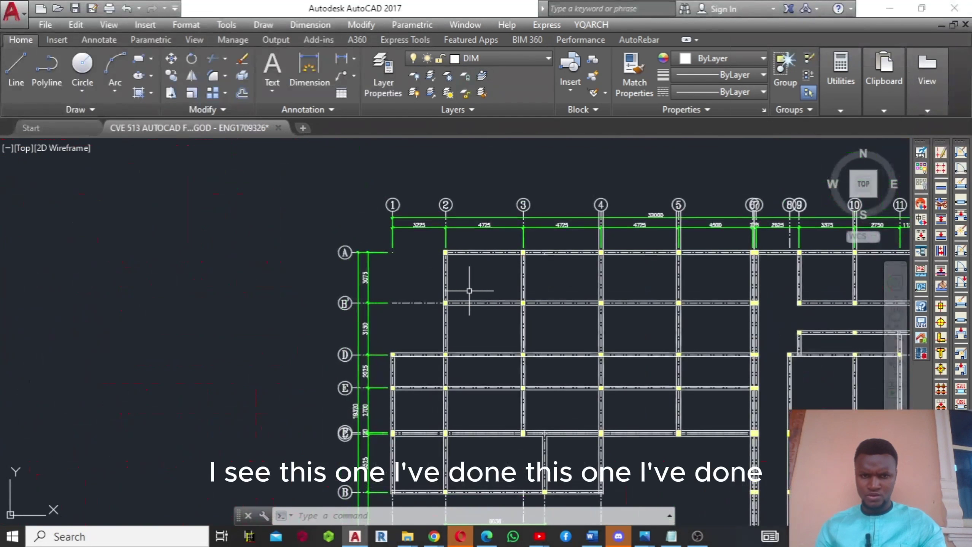
{"action": "middle_click_drag", "start_coordinate": [469, 289], "coordinate": [486, 262]}
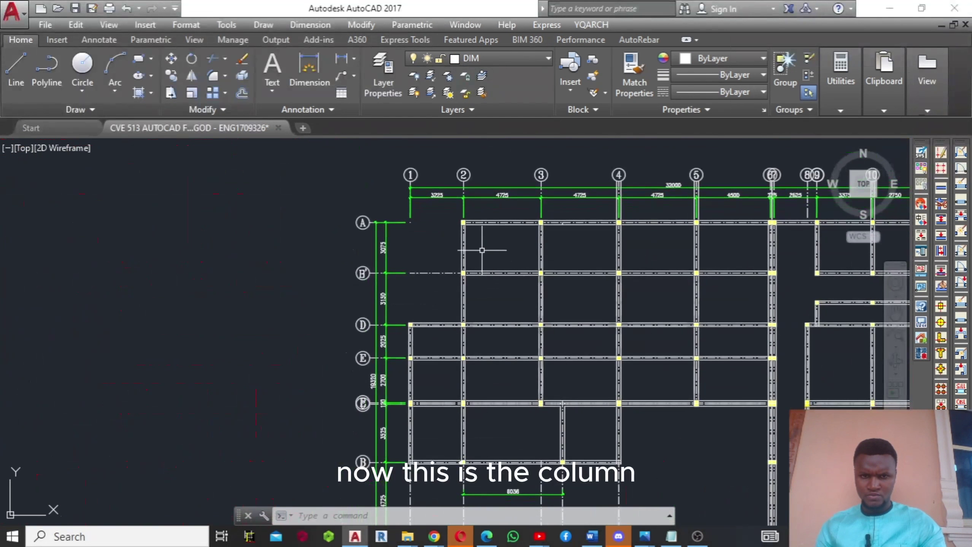
{"action": "scroll", "coordinate": [478, 224], "scroll_direction": "up", "scroll_amount": 4}
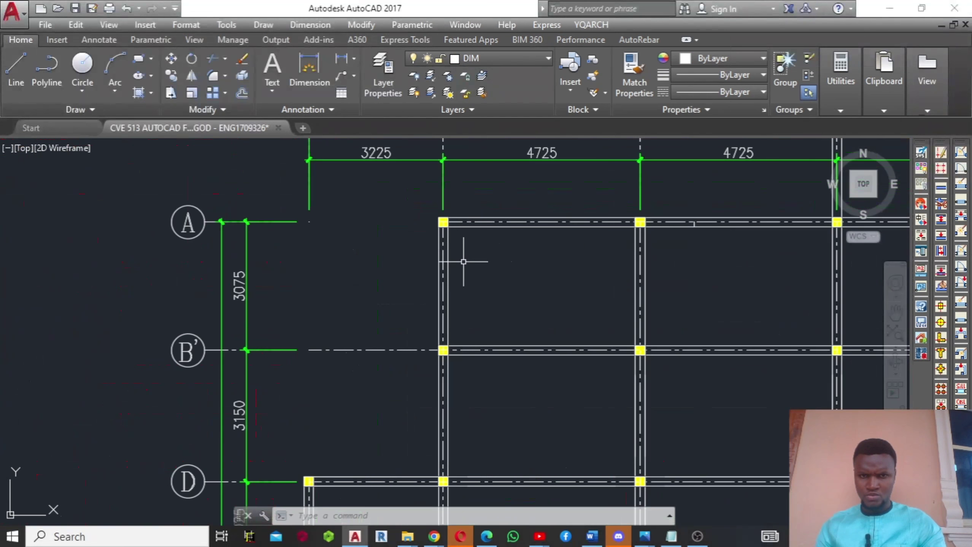
{"action": "middle_click_drag", "start_coordinate": [541, 280], "coordinate": [540, 315]}
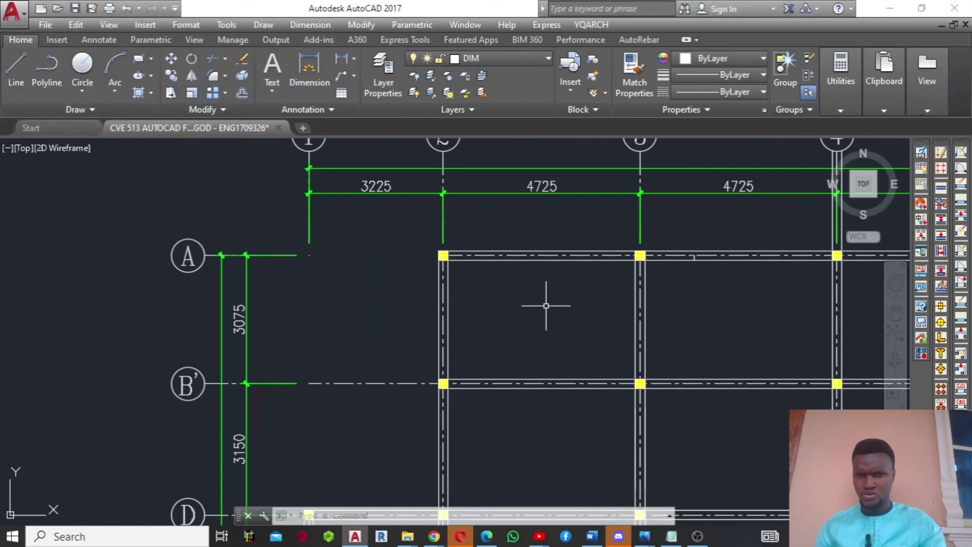
{"action": "middle_click_drag", "start_coordinate": [547, 304], "coordinate": [379, 349]}
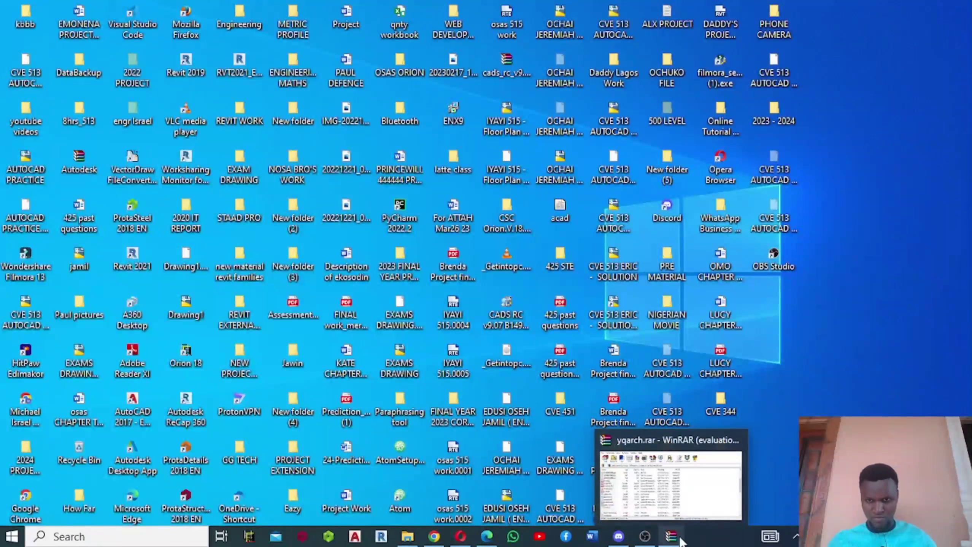
- Close the open yqarch.rar window, search Windows for yqarch, and show the archive's file location in a maximized window
{"action": "left_click", "coordinate": [672, 536]}
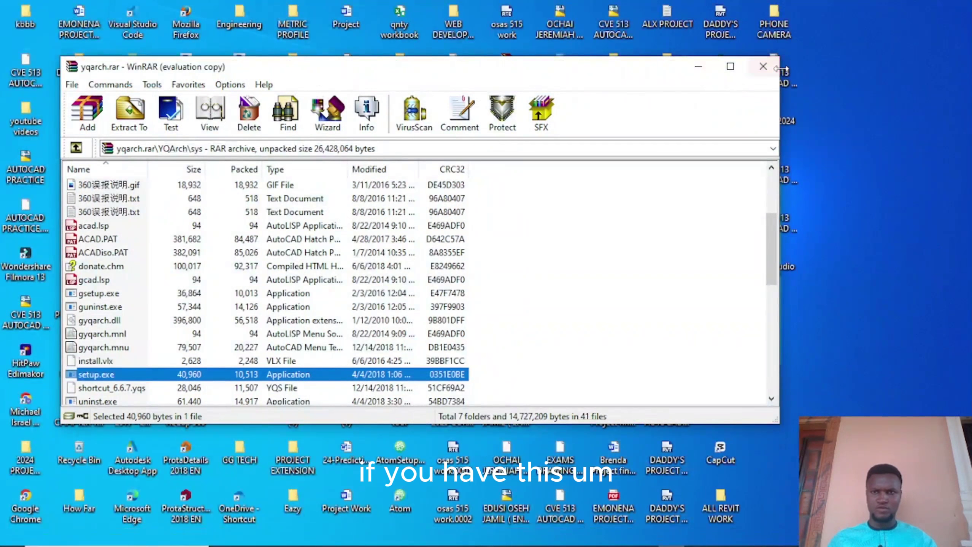
{"action": "left_click", "coordinate": [762, 66]}
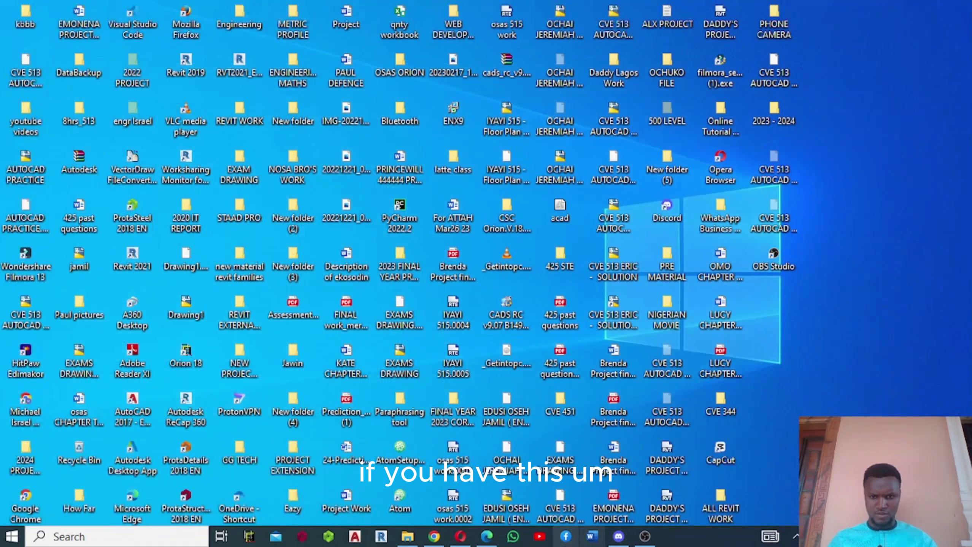
{"action": "left_click", "coordinate": [98, 538]}
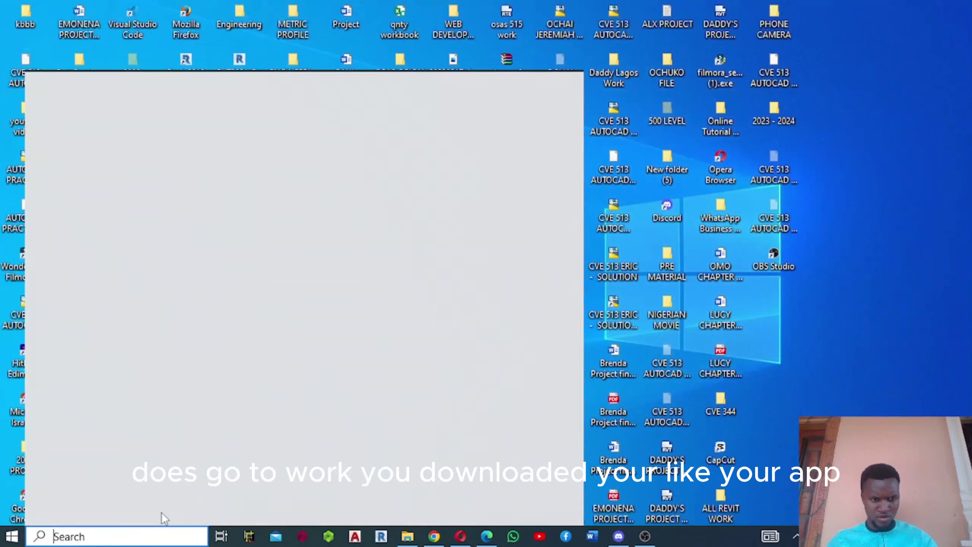
{"action": "type", "text": "y"}
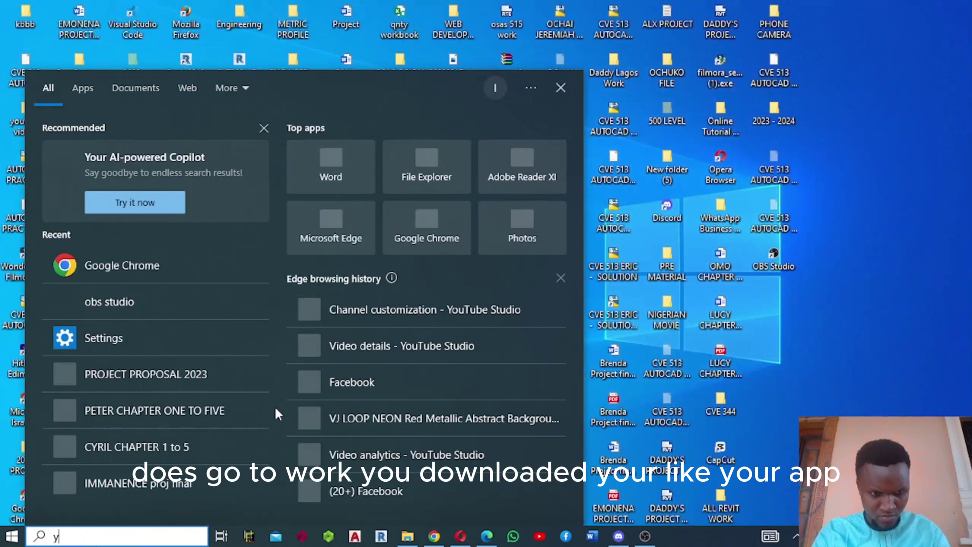
{"action": "type", "text": "qarch"}
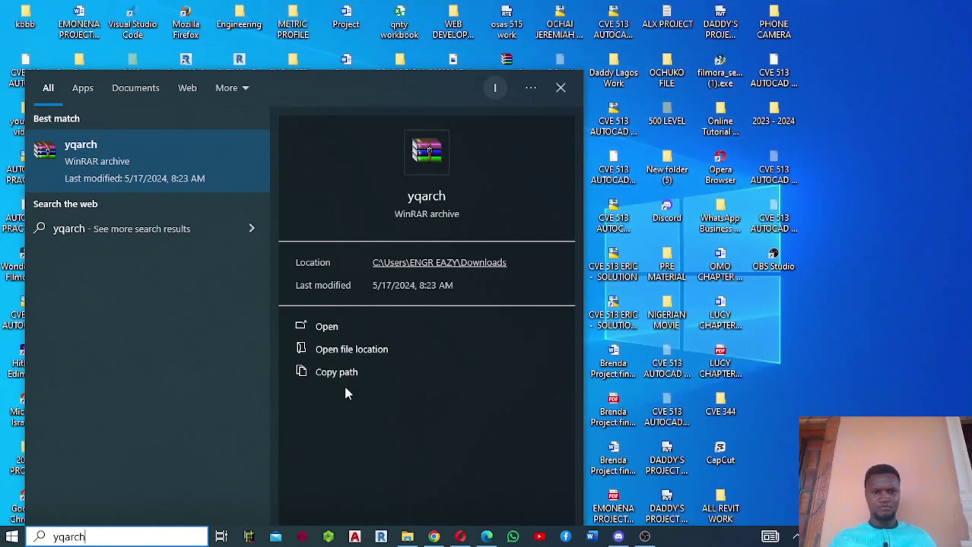
{"action": "left_click", "coordinate": [373, 351]}
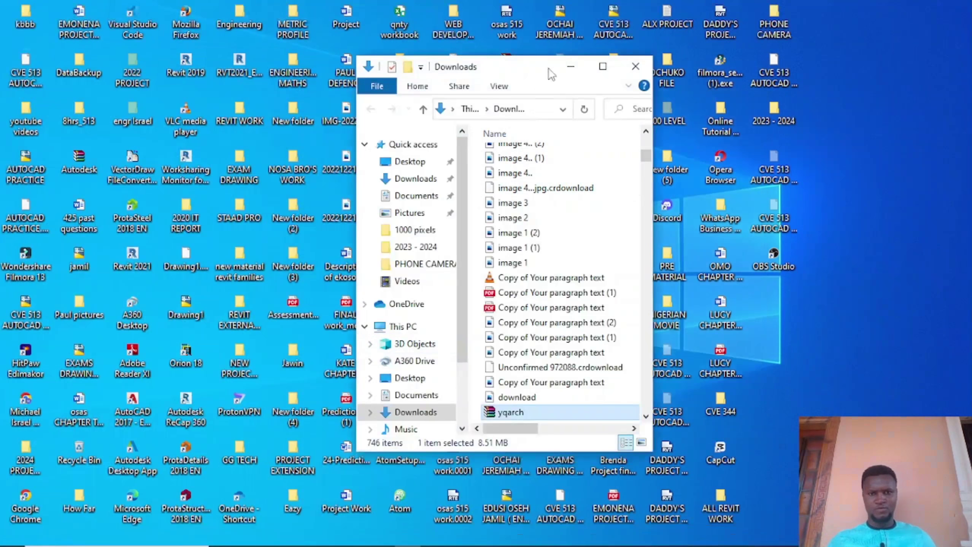
{"action": "left_click", "coordinate": [603, 66]}
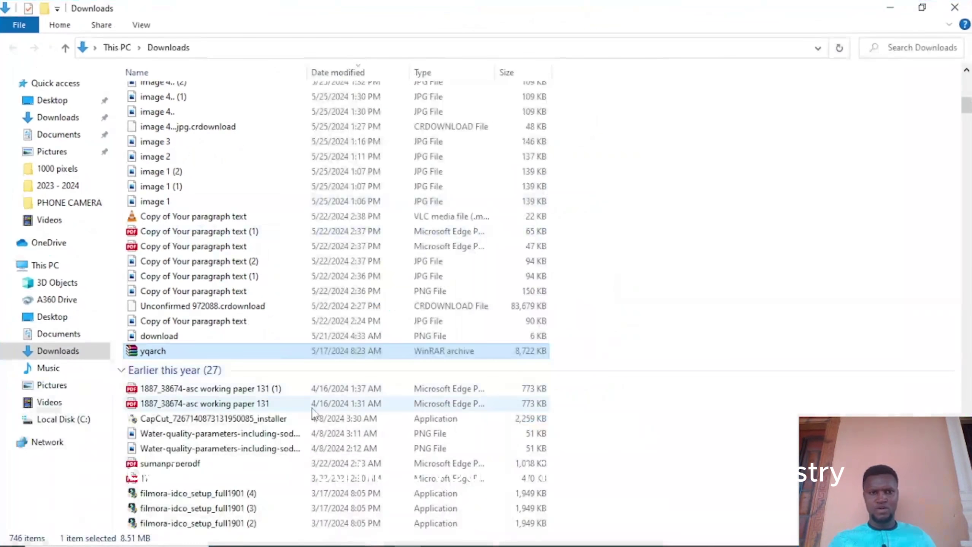
- Open the yqarch archive in WinRAR, dismiss the licence notice, and browse to its YQArch\sys folder
{"action": "double_click", "coordinate": [203, 351]}
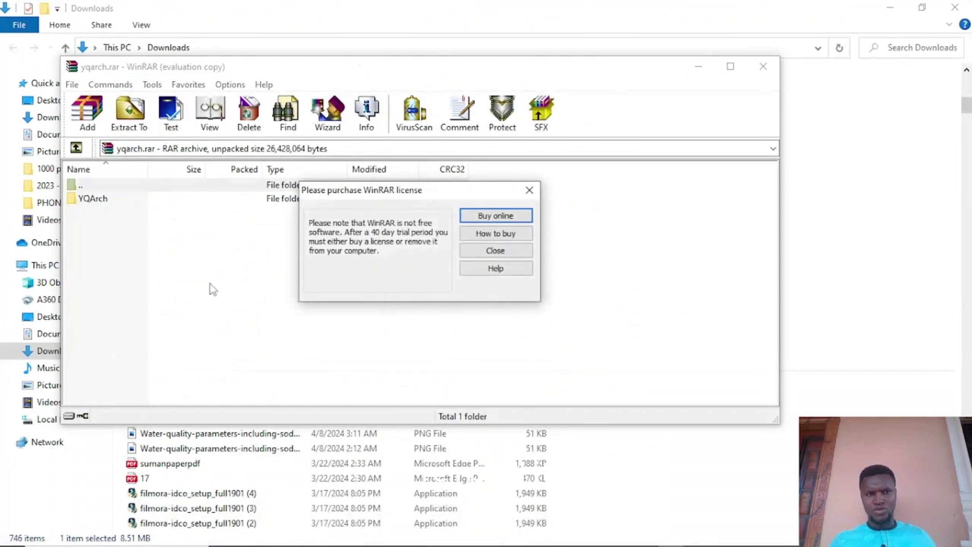
{"action": "left_click", "coordinate": [529, 191]}
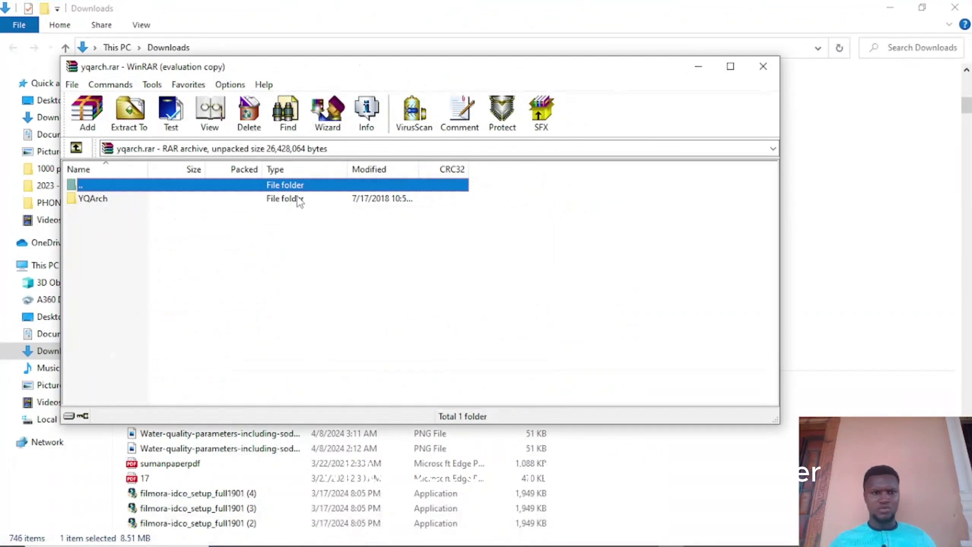
{"action": "double_click", "coordinate": [256, 199]}
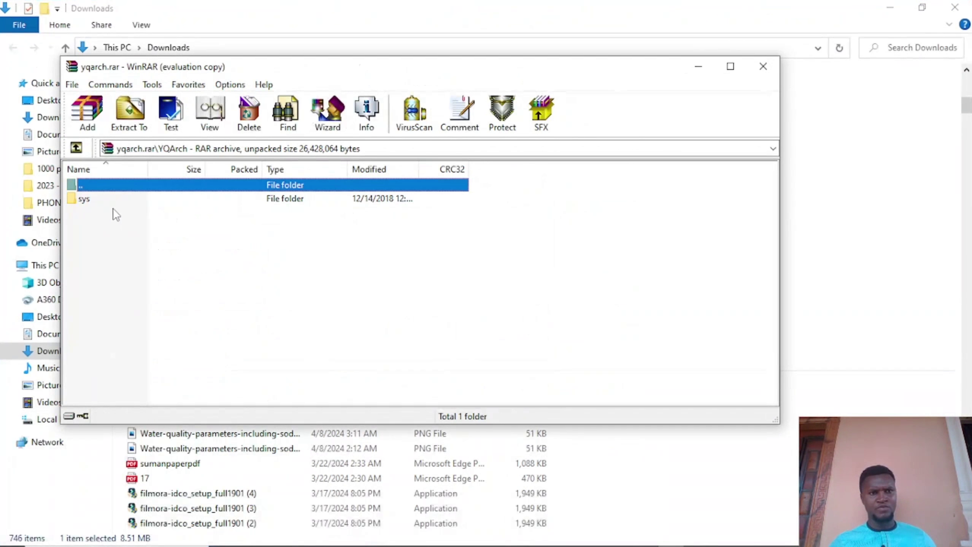
{"action": "double_click", "coordinate": [83, 200]}
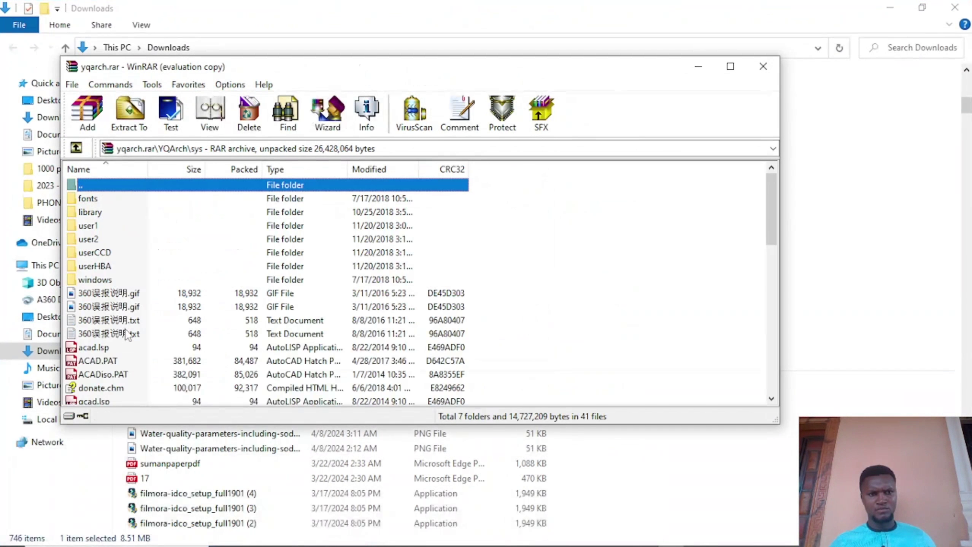
- Run setup.exe from the archive's sys folder, replacing all existing extracted files
{"action": "scroll", "coordinate": [128, 335], "scroll_direction": "down", "scroll_amount": 2}
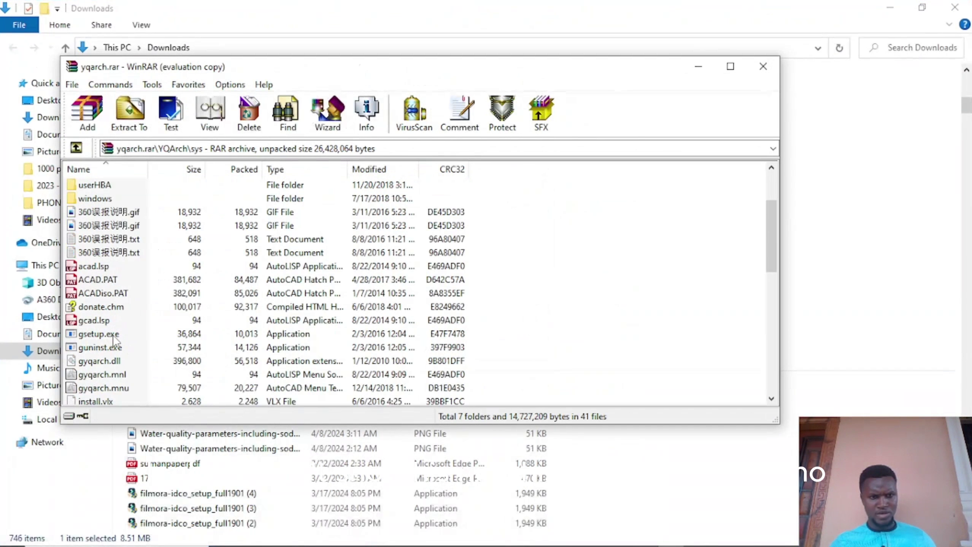
{"action": "scroll", "coordinate": [109, 360], "scroll_direction": "down", "scroll_amount": 1}
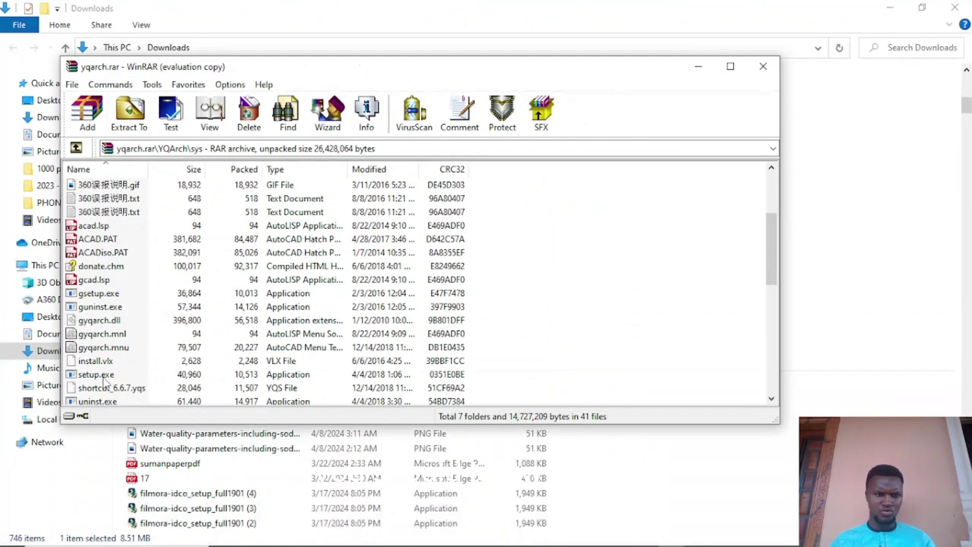
{"action": "left_click", "coordinate": [103, 378]}
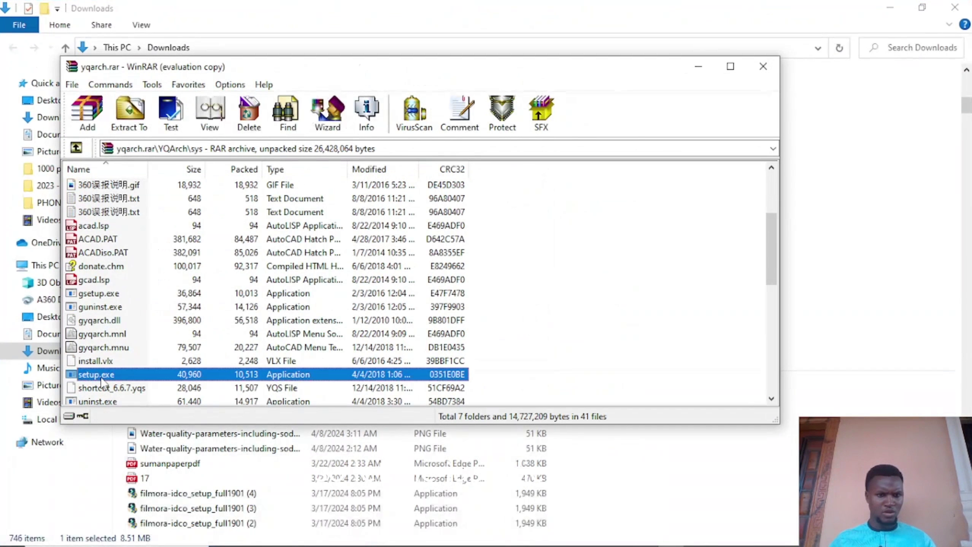
{"action": "double_click", "coordinate": [101, 376]}
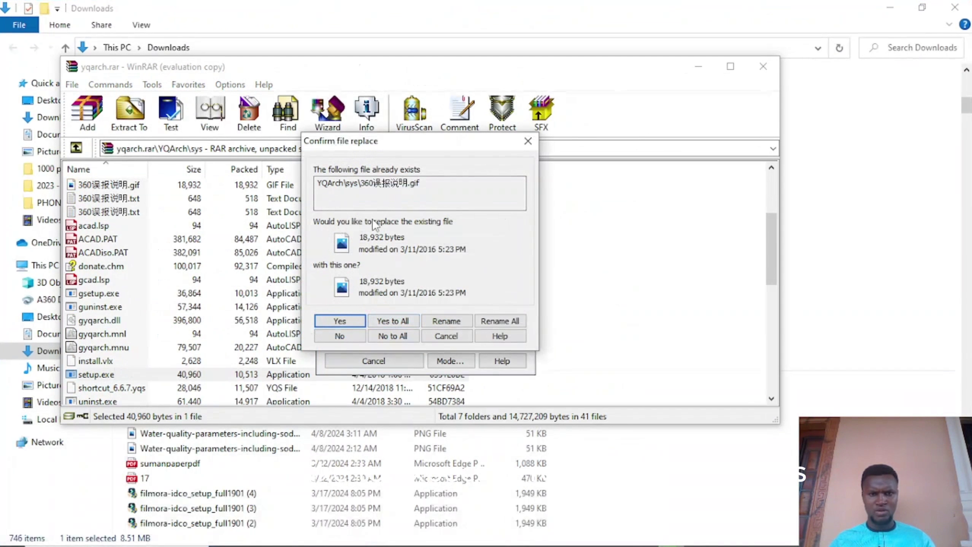
{"action": "left_click", "coordinate": [382, 325]}
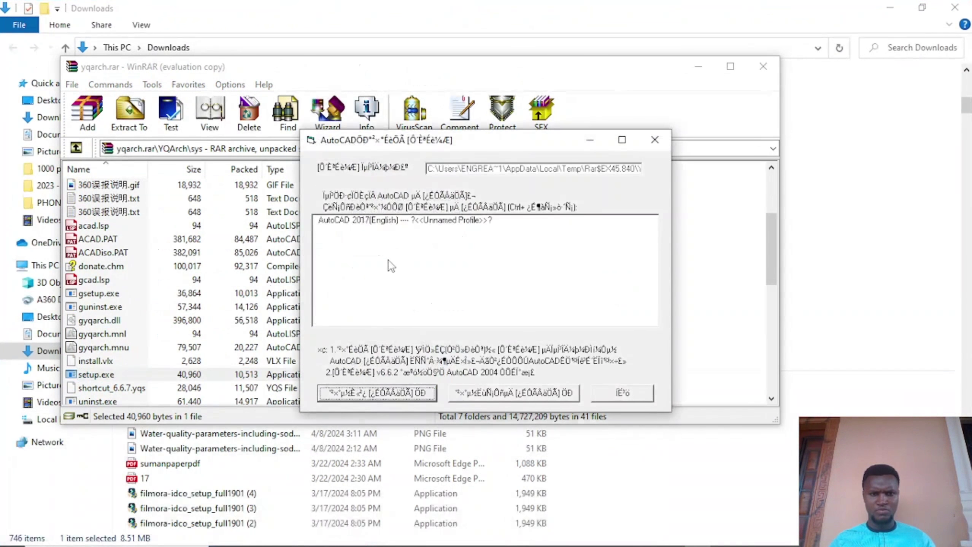
- Install YQArch to the AutoCAD 2017 (English) profile with the first install option, and acknowledge the message
{"action": "left_click", "coordinate": [367, 223]}
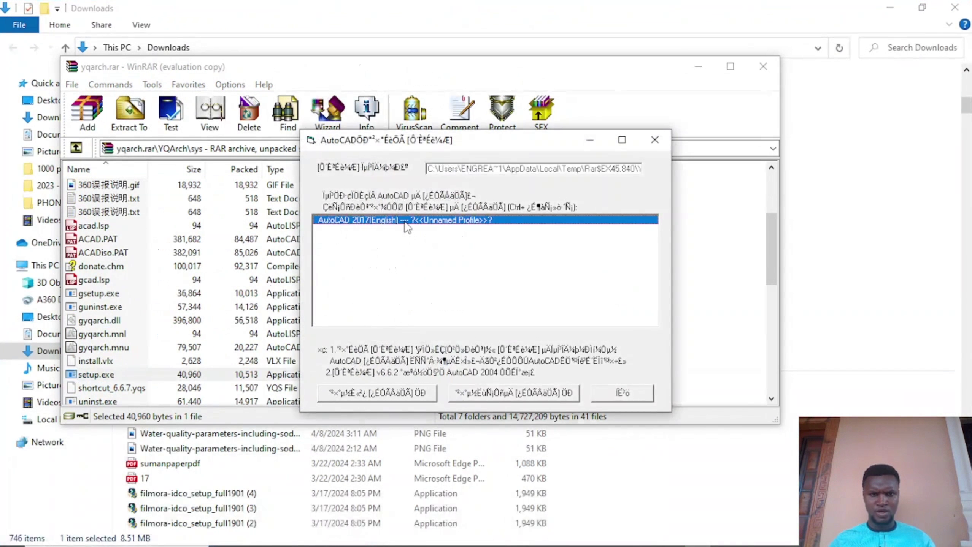
{"action": "left_click", "coordinate": [361, 395]}
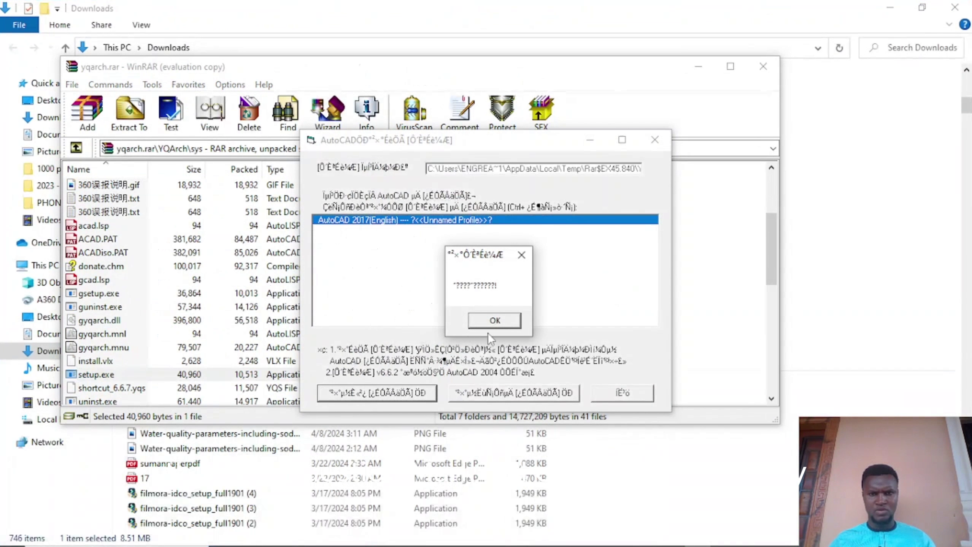
{"action": "left_click", "coordinate": [495, 321]}
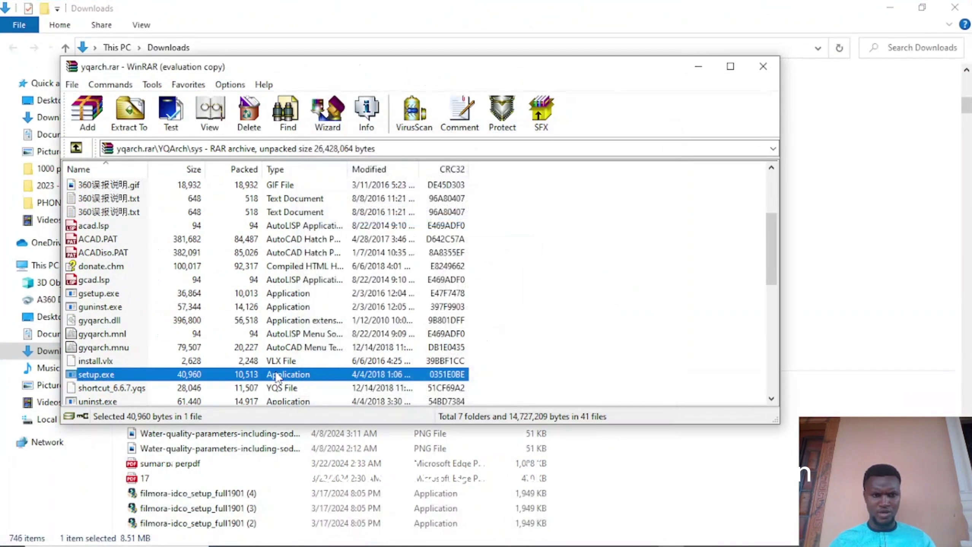
- Run setup.exe again, replacing all extracted files, and install YQArch to the AutoCAD 2017 (English) profile with the second install option
{"action": "double_click", "coordinate": [249, 373]}
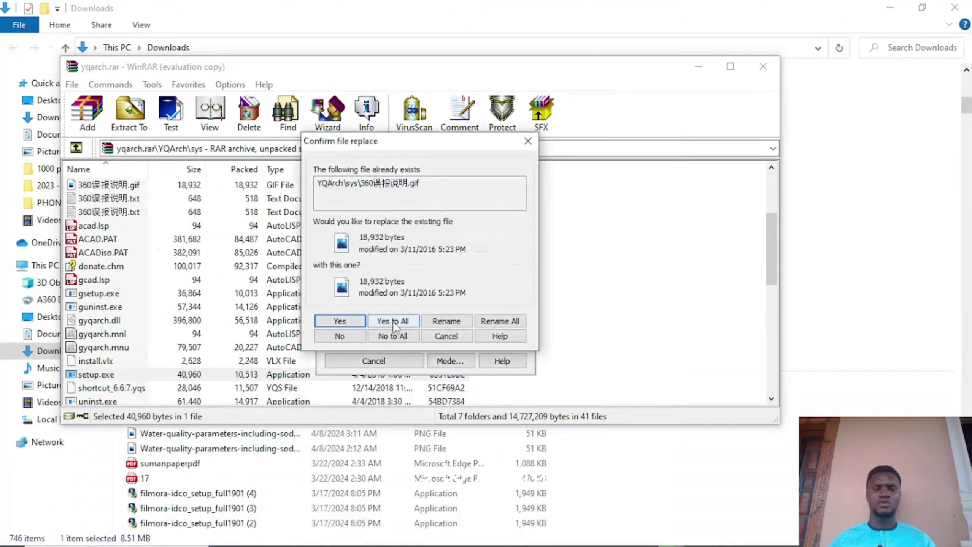
{"action": "left_click", "coordinate": [392, 321]}
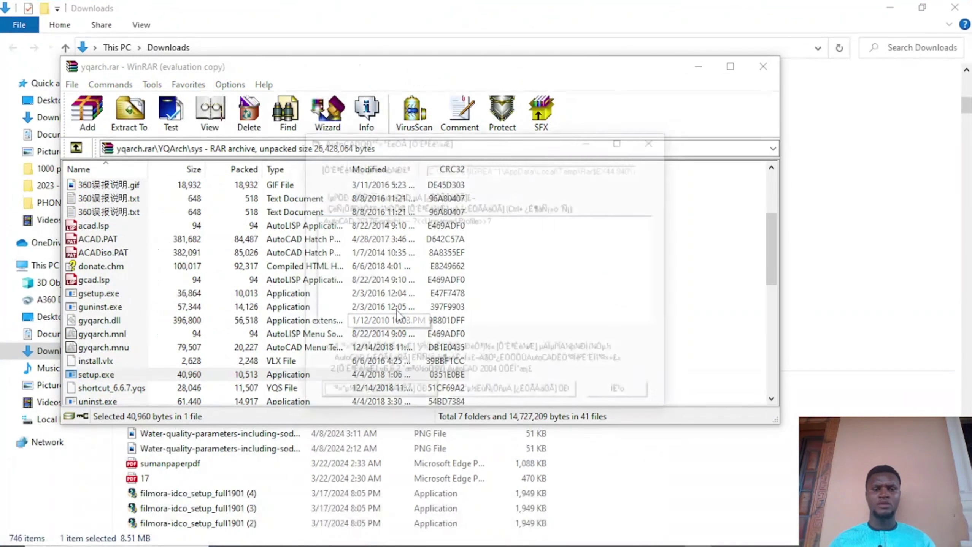
{"action": "left_click", "coordinate": [368, 220]}
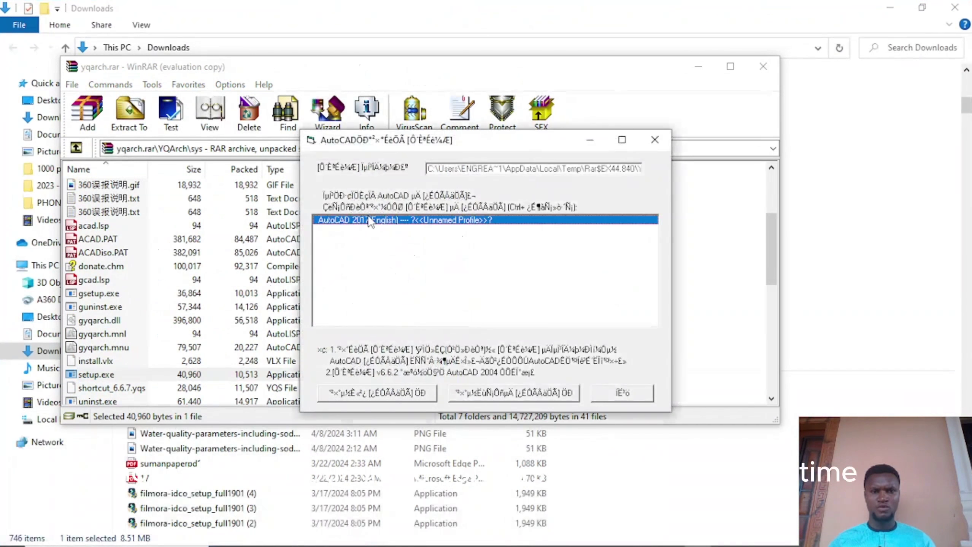
{"action": "left_click", "coordinate": [513, 393]}
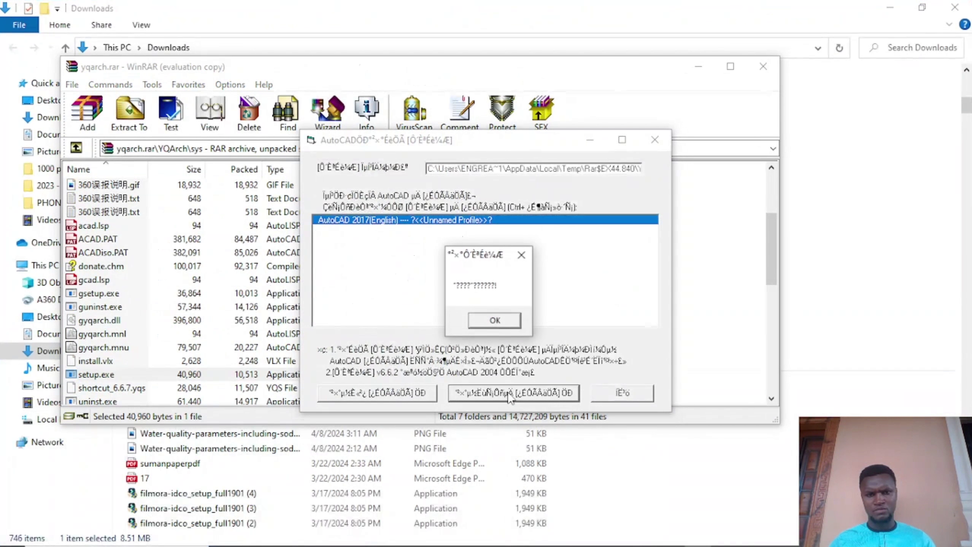
- Dismiss the YQArch installer's completion message and switch to the open drawing in AutoCAD
{"action": "left_click", "coordinate": [493, 321]}
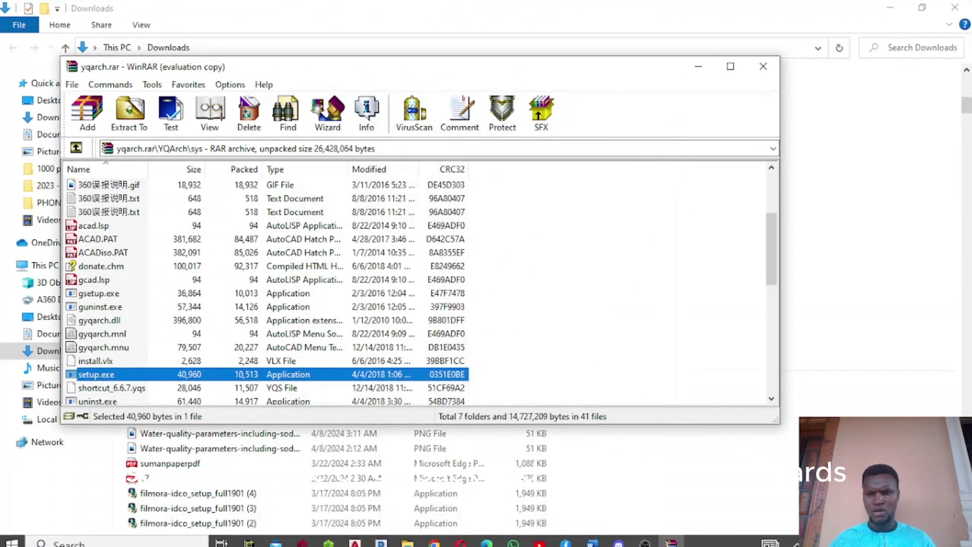
{"action": "left_click", "coordinate": [969, 543]}
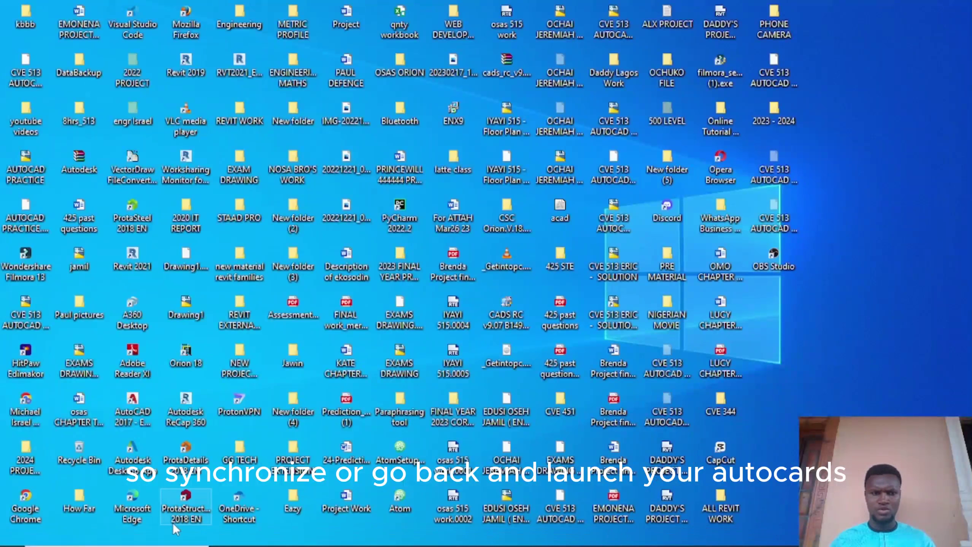
{"action": "mouse_move", "coordinate": [183, 539]}
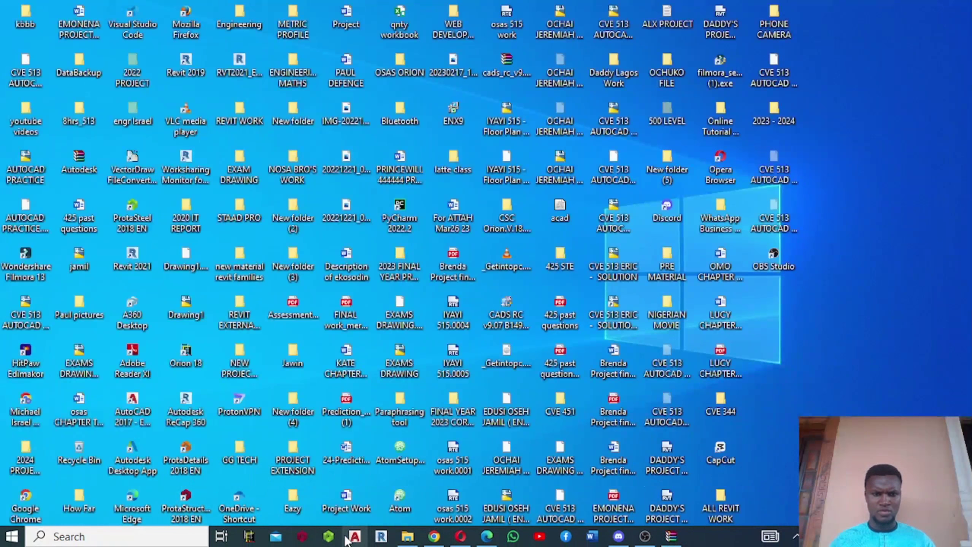
{"action": "left_click", "coordinate": [368, 533]}
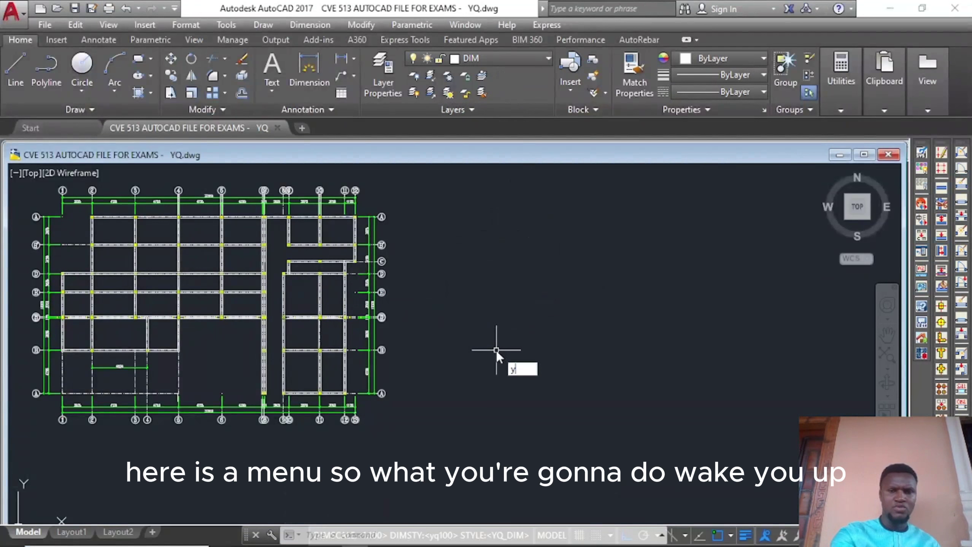
- Load the YQArch menu with the YQMENU command and agree to put the modified files into the yqarch.rar archive
{"action": "type", "text": "q"}
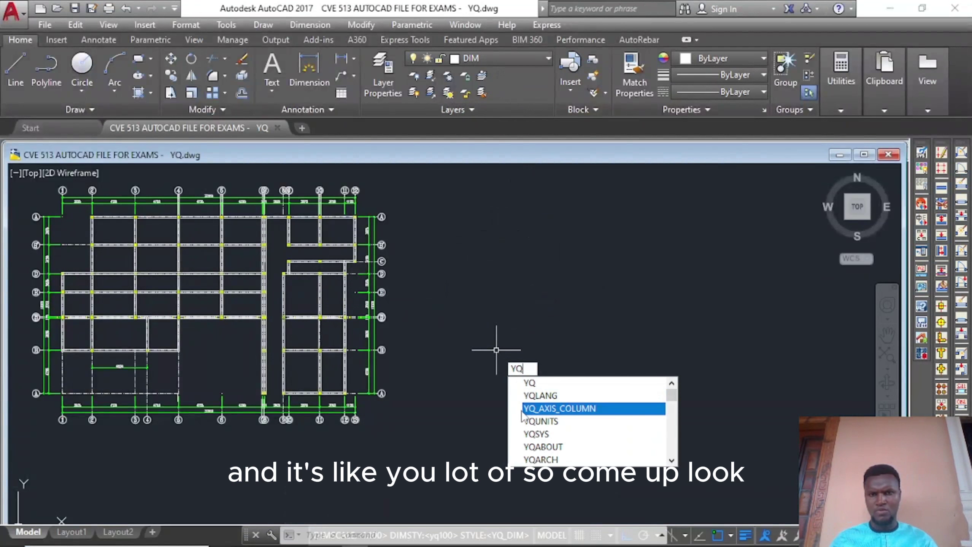
{"action": "scroll", "coordinate": [535, 417], "scroll_direction": "down", "scroll_amount": 2}
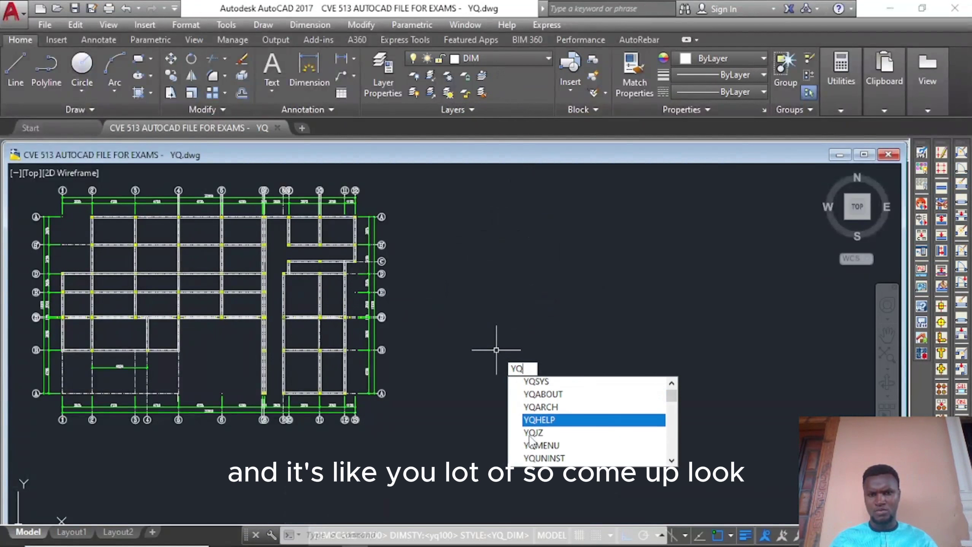
{"action": "left_click", "coordinate": [541, 421]}
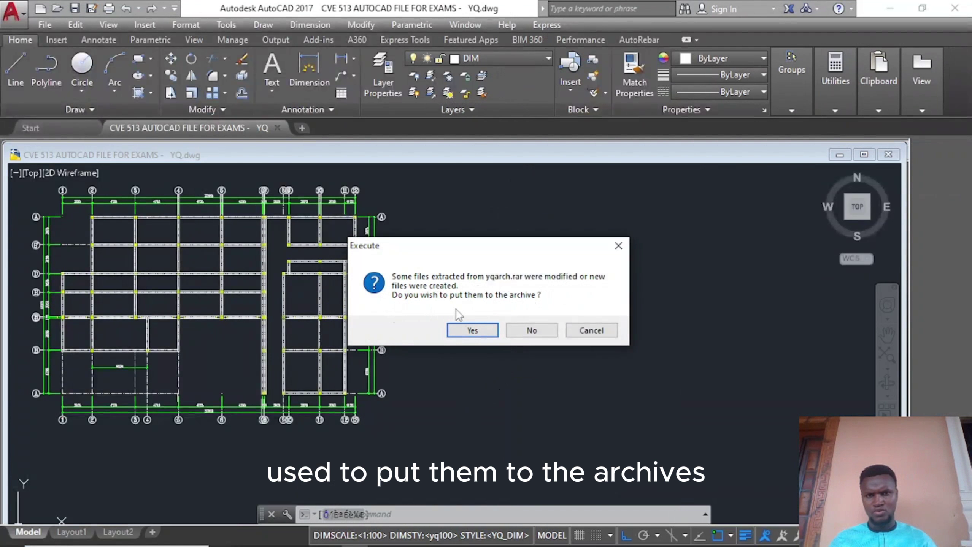
{"action": "left_click", "coordinate": [492, 331]}
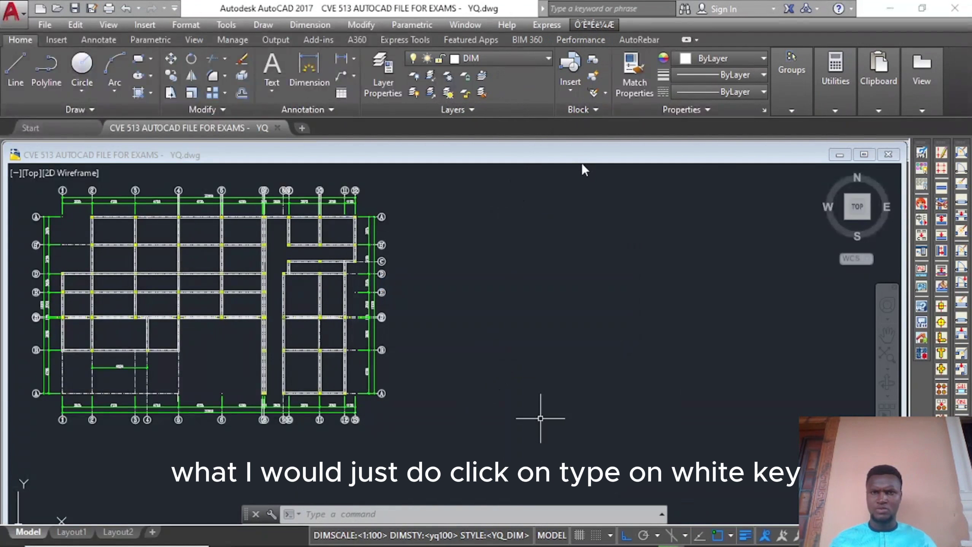
- Run the YQLANG command and set the YQArch language to English
{"action": "left_click", "coordinate": [511, 279]}
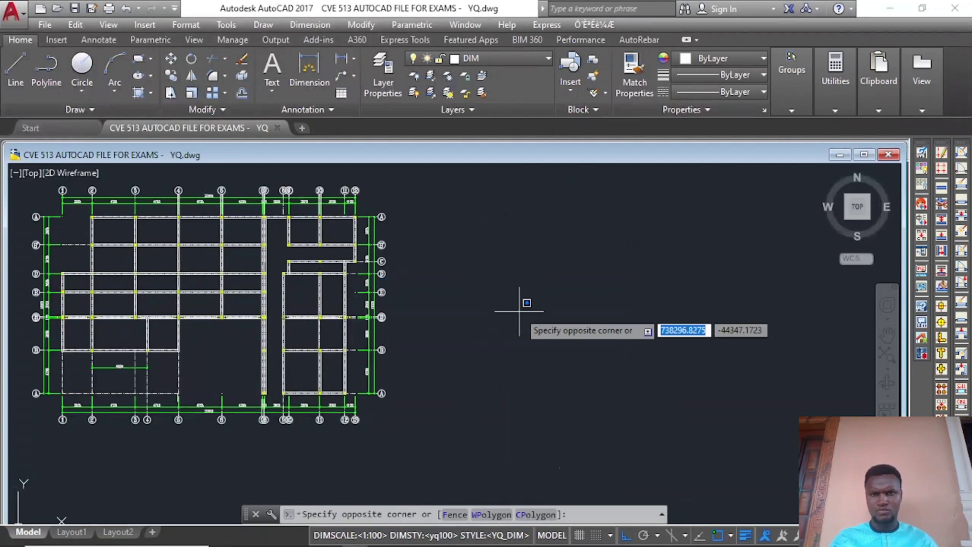
{"action": "key", "text": "Escape"}
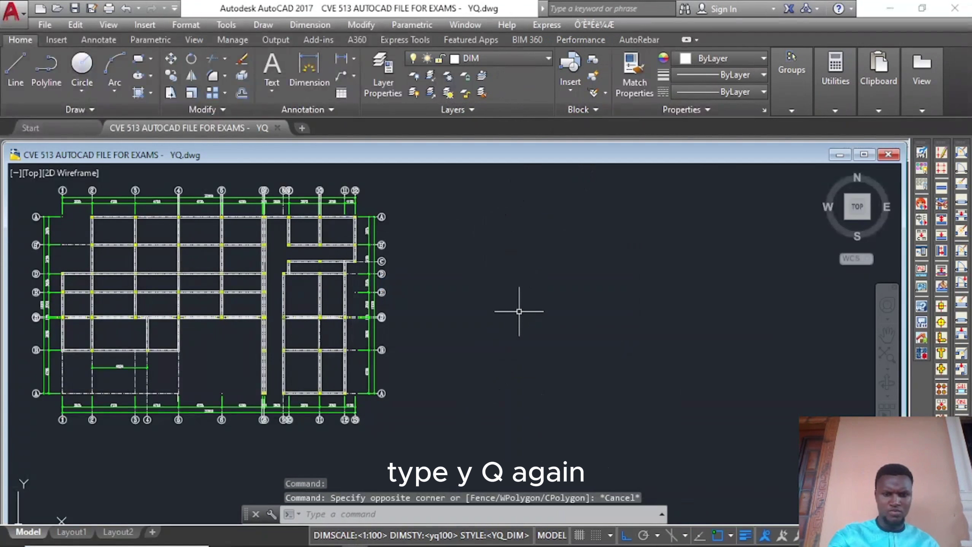
{"action": "type", "text": "YQ"}
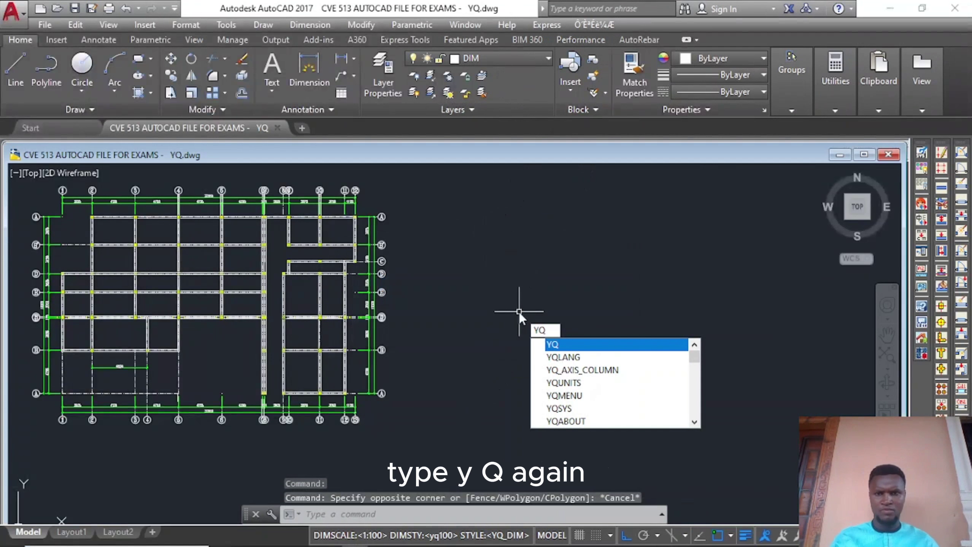
{"action": "left_click", "coordinate": [570, 358]}
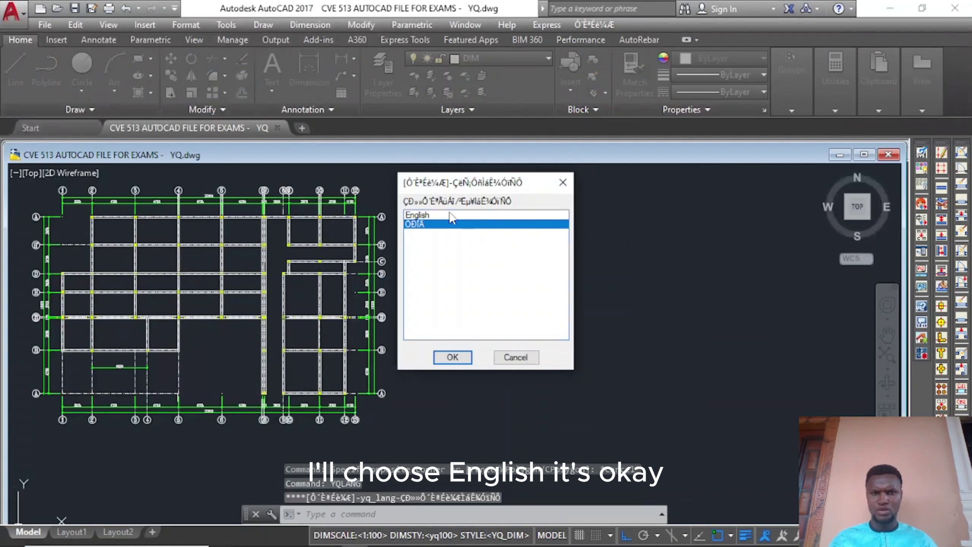
{"action": "left_click", "coordinate": [450, 214]}
{"action": "left_click", "coordinate": [456, 356]}
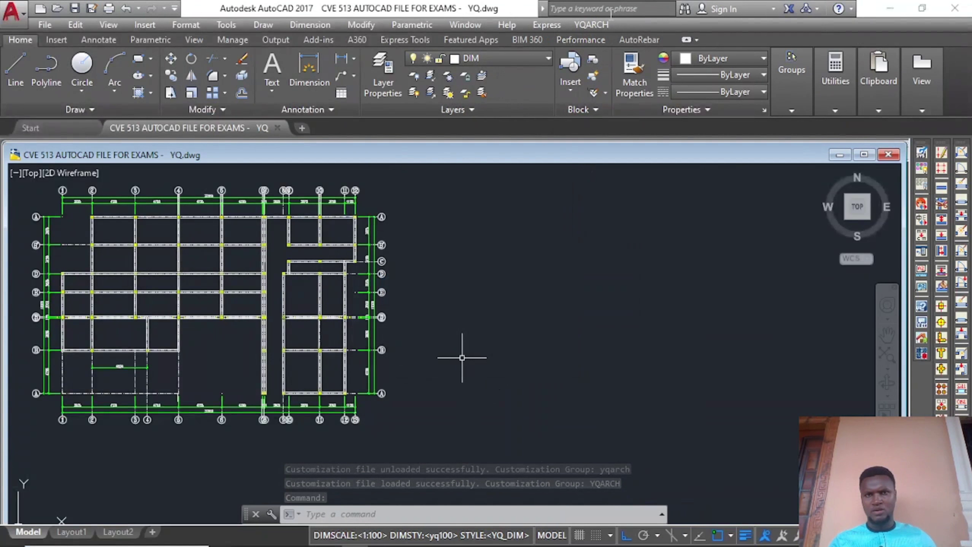
- Switch to the exam floor plan in AutoCAD and compare its horizontal grid spacings with the Breadth list in the Word document
{"action": "scroll", "coordinate": [442, 311], "scroll_direction": "down", "scroll_amount": 2}
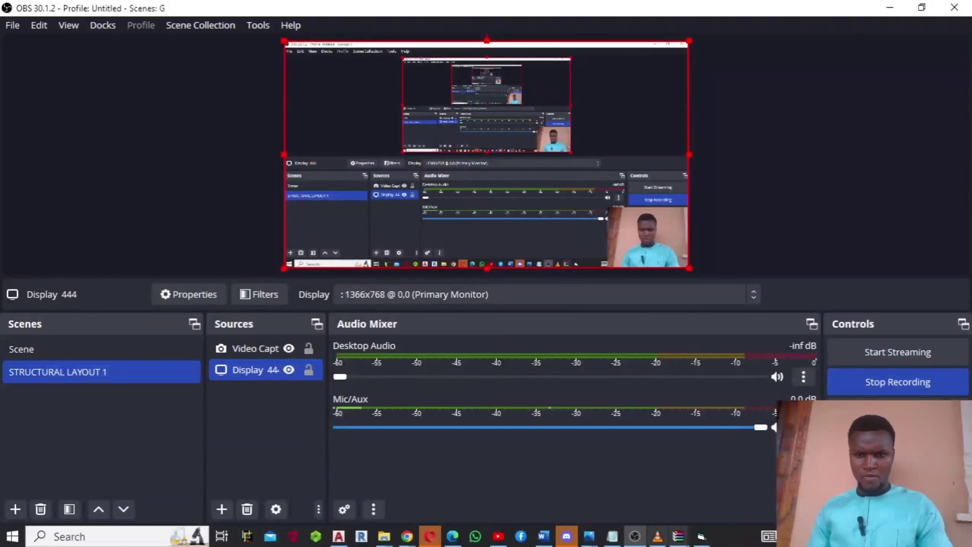
{"action": "left_click", "coordinate": [337, 537]}
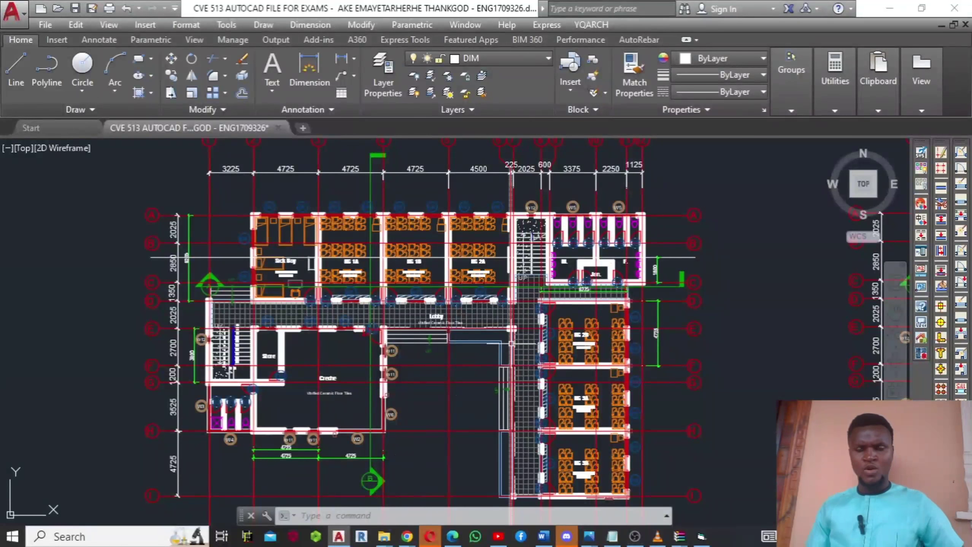
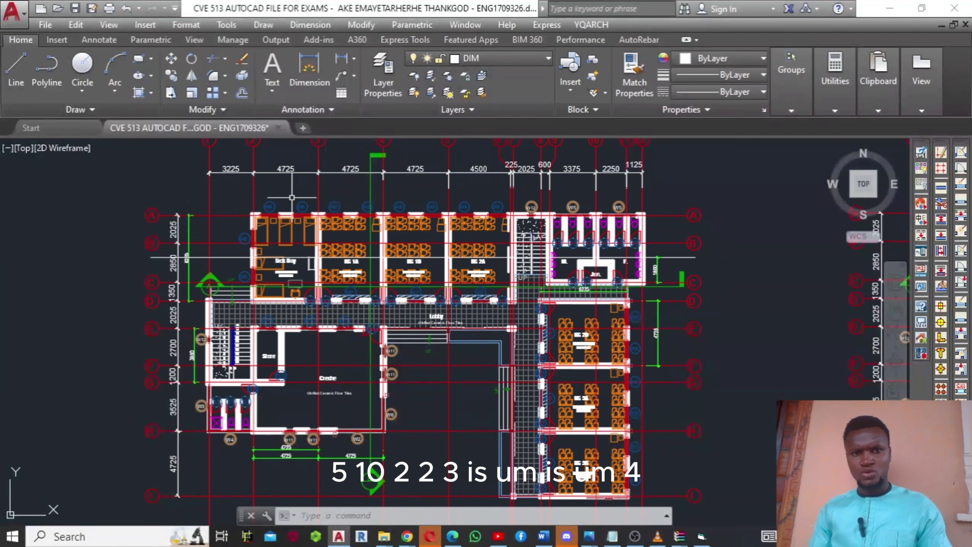
{"action": "scroll", "coordinate": [332, 198], "scroll_direction": "up", "scroll_amount": 1}
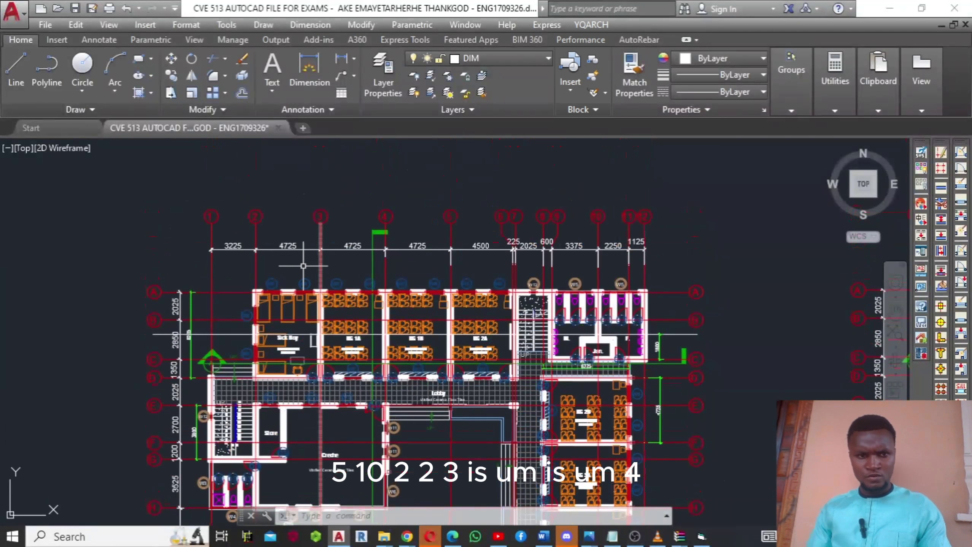
{"action": "scroll", "coordinate": [254, 246], "scroll_direction": "up", "scroll_amount": 1}
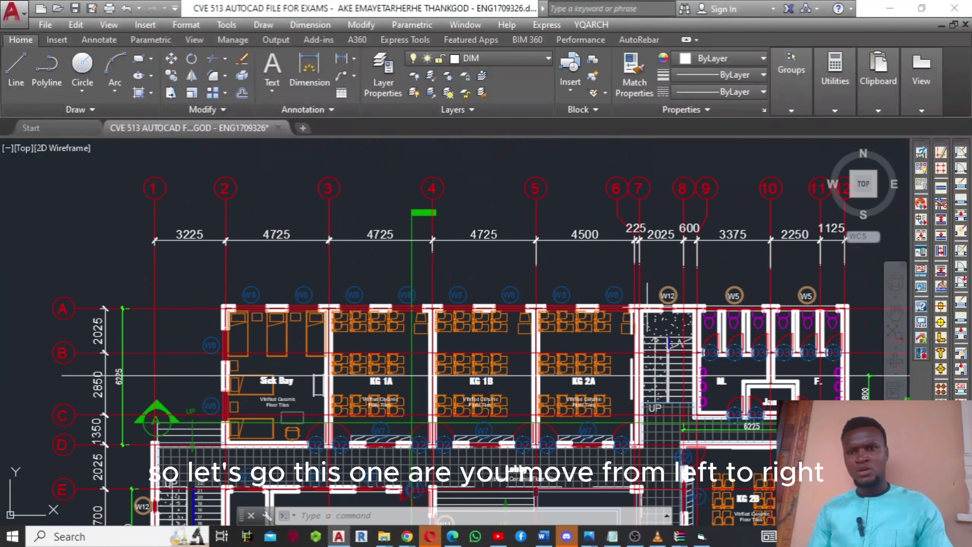
{"action": "left_click", "coordinate": [543, 537]}
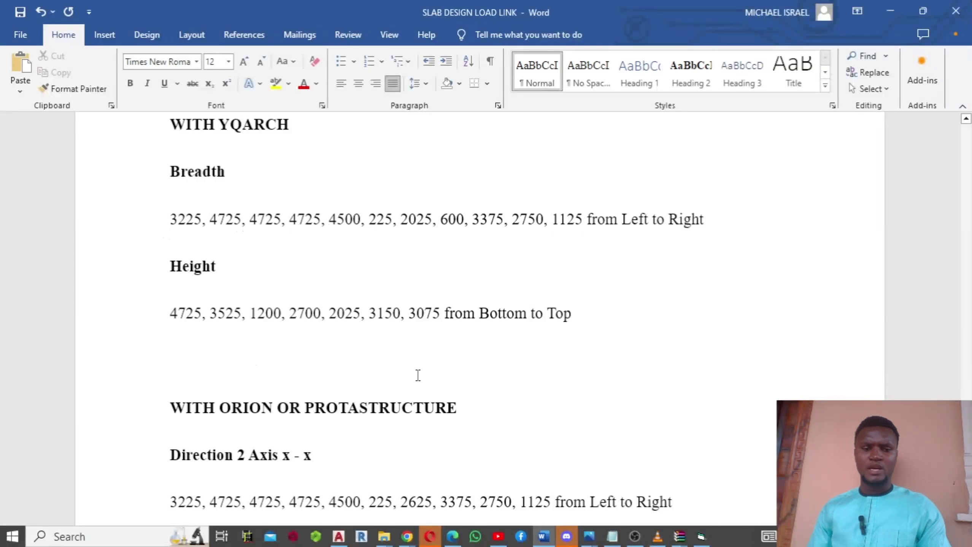
- Return to AutoCAD and examine the ground floor plan's vertical grid spacings from axis I up to axis A
{"action": "left_click", "coordinate": [338, 536]}
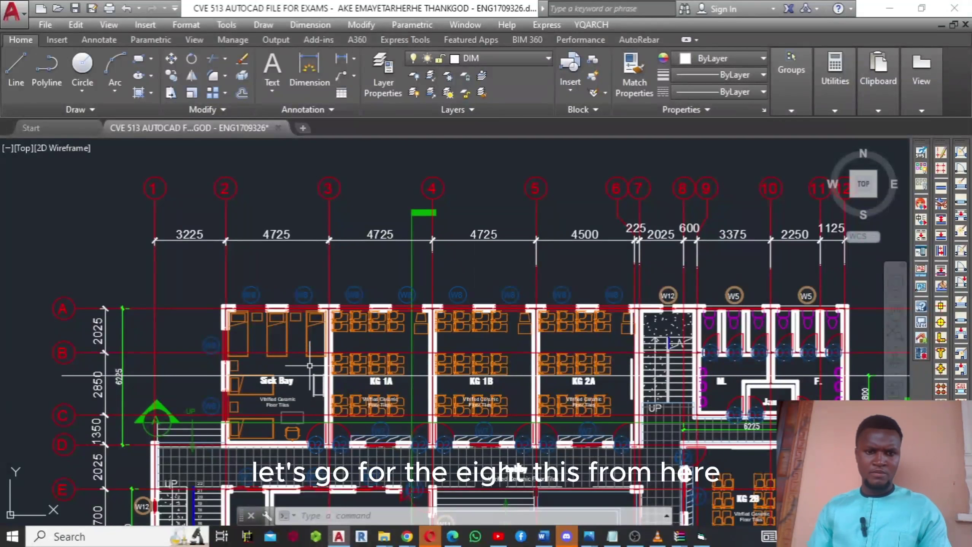
{"action": "scroll", "coordinate": [354, 322], "scroll_direction": "down", "scroll_amount": 2}
{"action": "scroll", "coordinate": [355, 322], "scroll_direction": "down", "scroll_amount": 3}
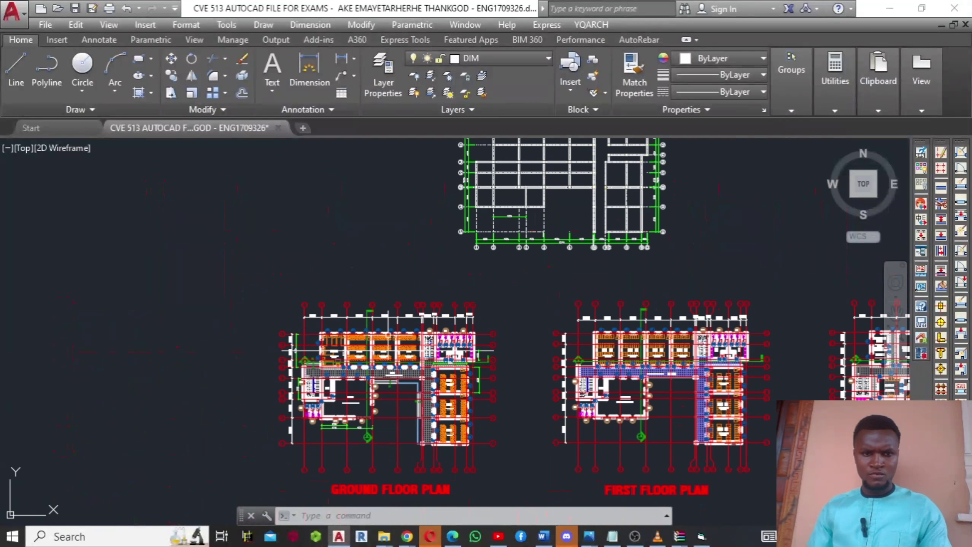
{"action": "scroll", "coordinate": [360, 393], "scroll_direction": "down", "scroll_amount": 1}
{"action": "scroll", "coordinate": [360, 393], "scroll_direction": "up", "scroll_amount": 6}
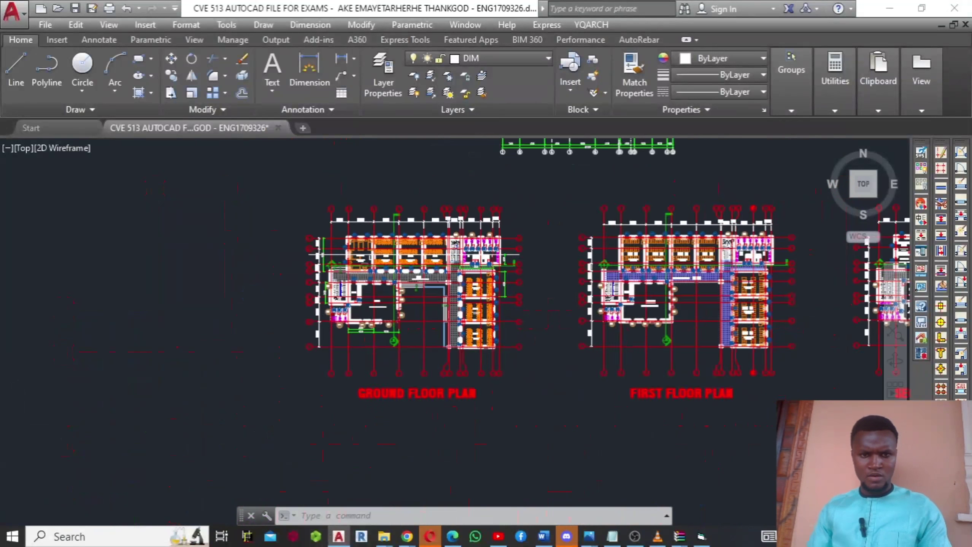
{"action": "middle_click_drag", "start_coordinate": [310, 323], "coordinate": [478, 260]}
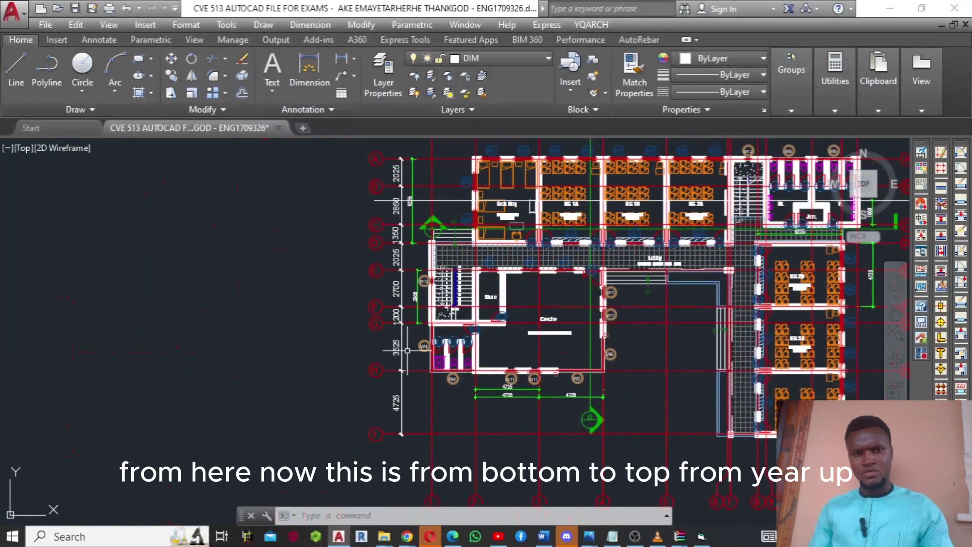
{"action": "scroll", "coordinate": [400, 207], "scroll_direction": "up", "scroll_amount": 2}
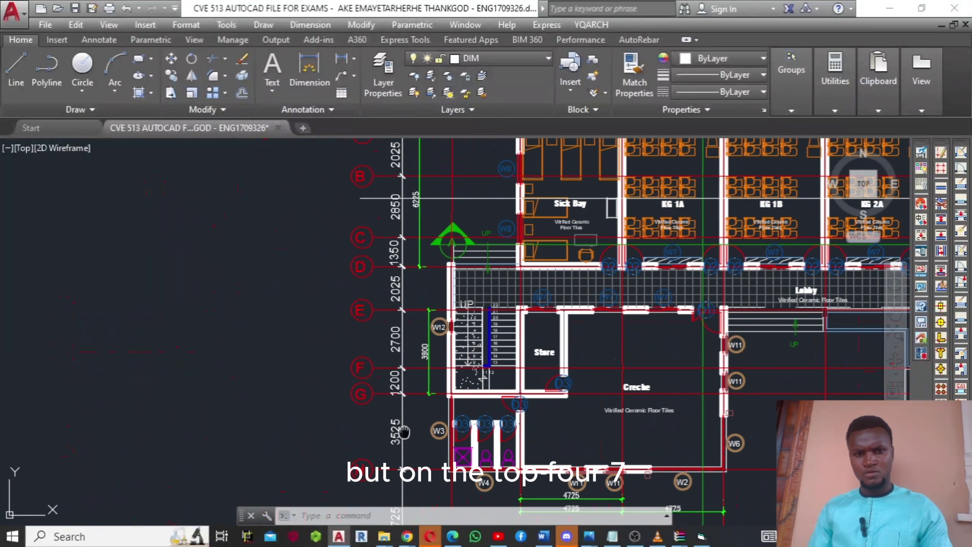
{"action": "middle_click_drag", "start_coordinate": [417, 483], "coordinate": [398, 324]}
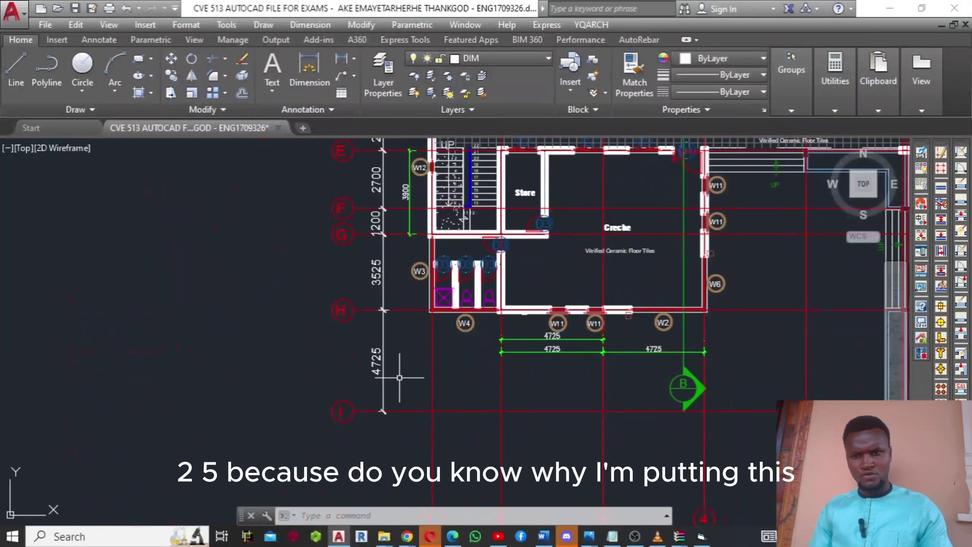
{"action": "middle_click_drag", "start_coordinate": [433, 374], "coordinate": [434, 374]}
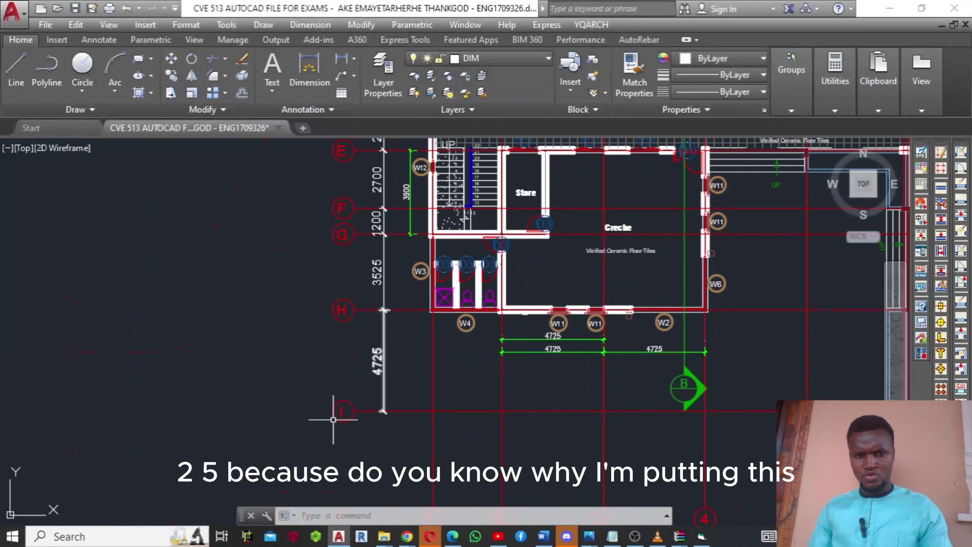
{"action": "middle_click_drag", "start_coordinate": [456, 431], "coordinate": [275, 386]}
{"action": "middle_click_drag", "start_coordinate": [650, 407], "coordinate": [195, 416]}
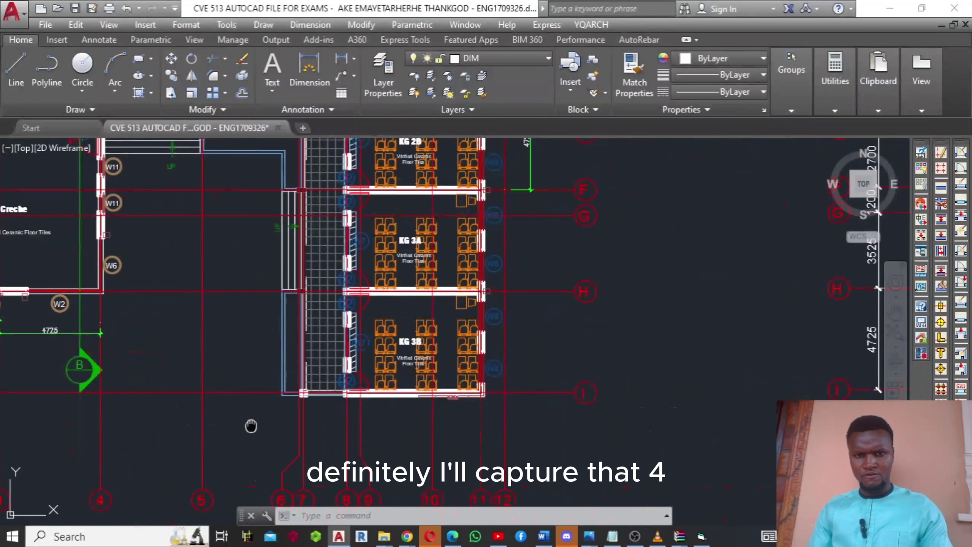
{"action": "middle_click_drag", "start_coordinate": [251, 426], "coordinate": [650, 443]}
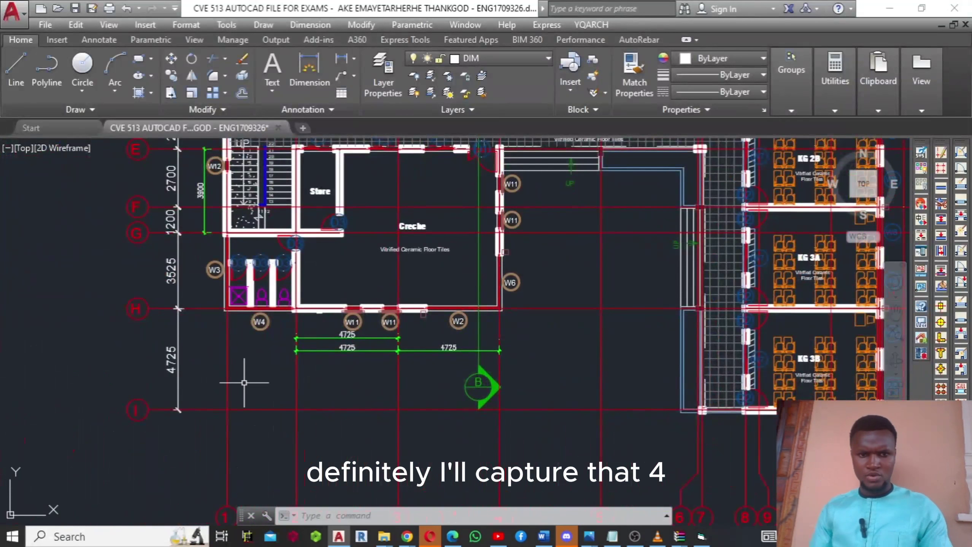
{"action": "middle_click_drag", "start_coordinate": [245, 384], "coordinate": [398, 437]}
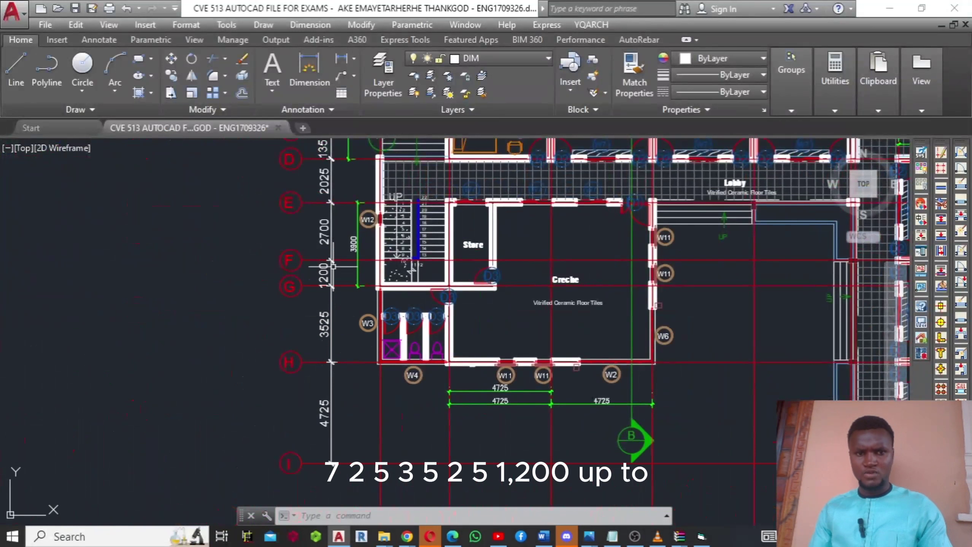
{"action": "middle_click_drag", "start_coordinate": [333, 245], "coordinate": [314, 356]}
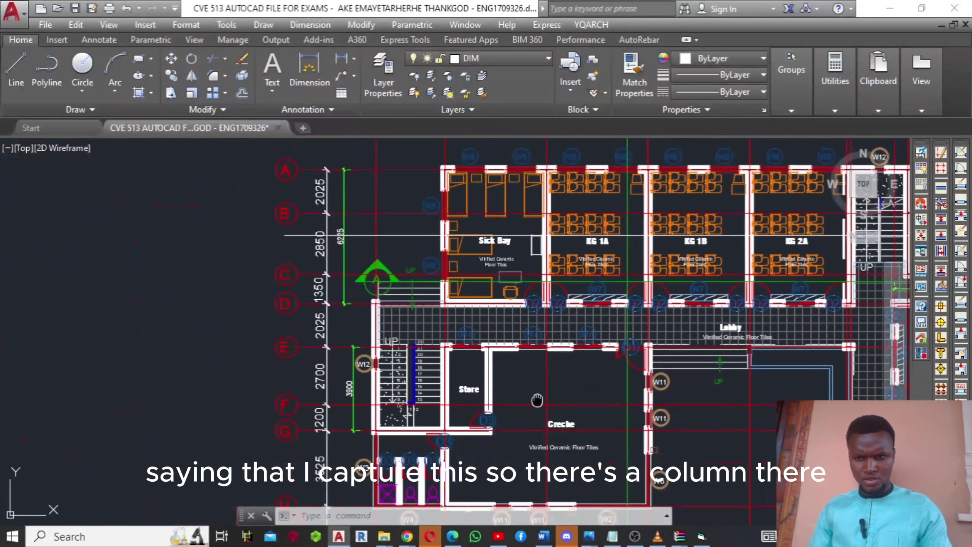
{"action": "middle_click_drag", "start_coordinate": [537, 400], "coordinate": [487, 401]}
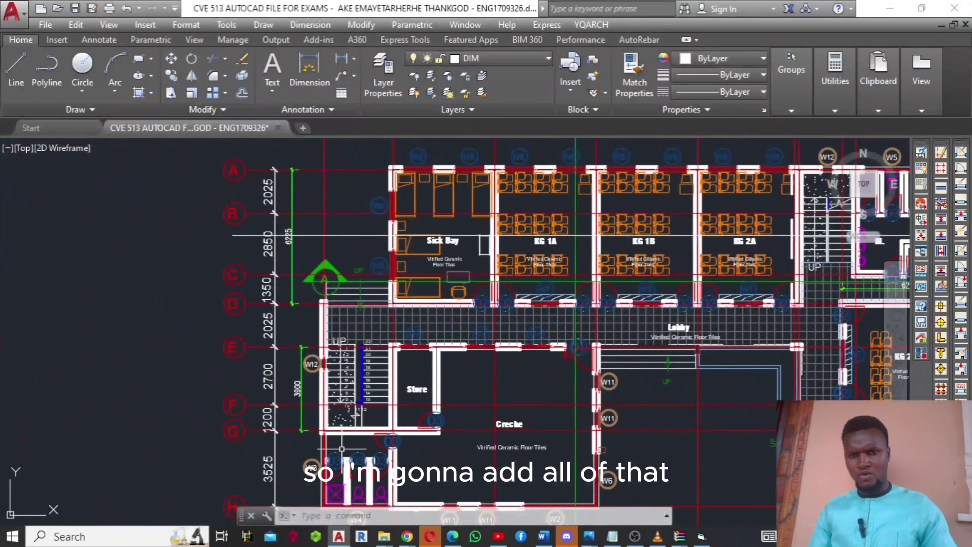
{"action": "middle_click_drag", "start_coordinate": [341, 449], "coordinate": [326, 307]}
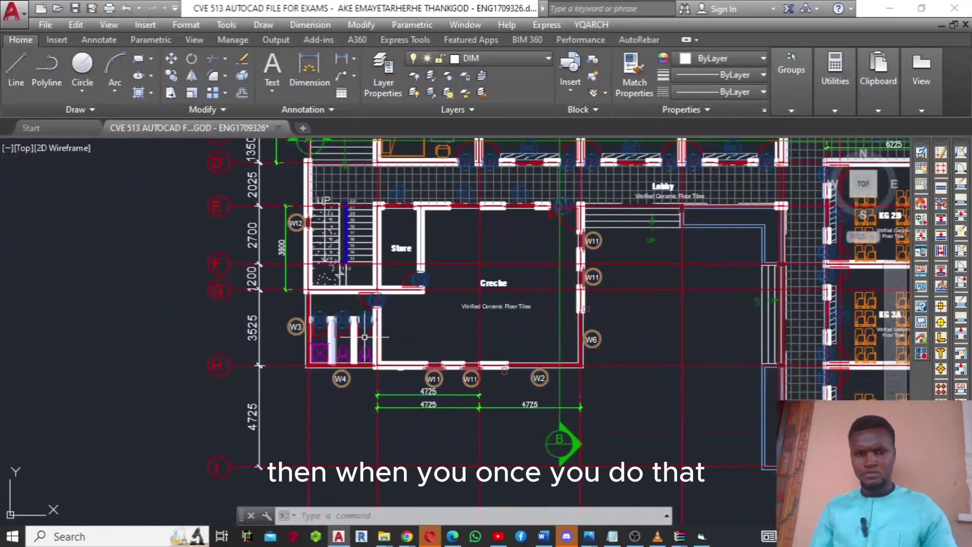
{"action": "scroll", "coordinate": [401, 390], "scroll_direction": "down", "scroll_amount": 2}
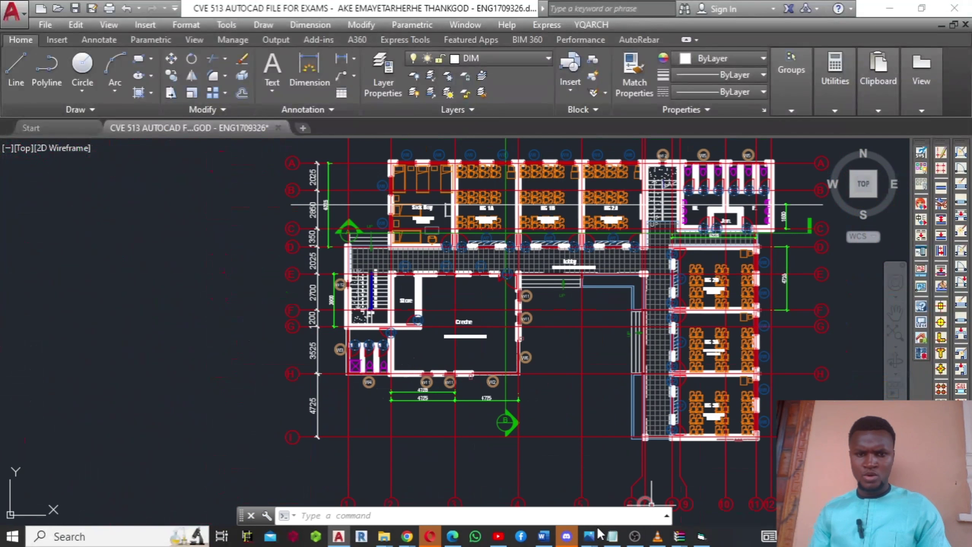
- Check the Height list from bottom to top in the Word document and return to the ground floor plan in AutoCAD
{"action": "left_click", "coordinate": [541, 544]}
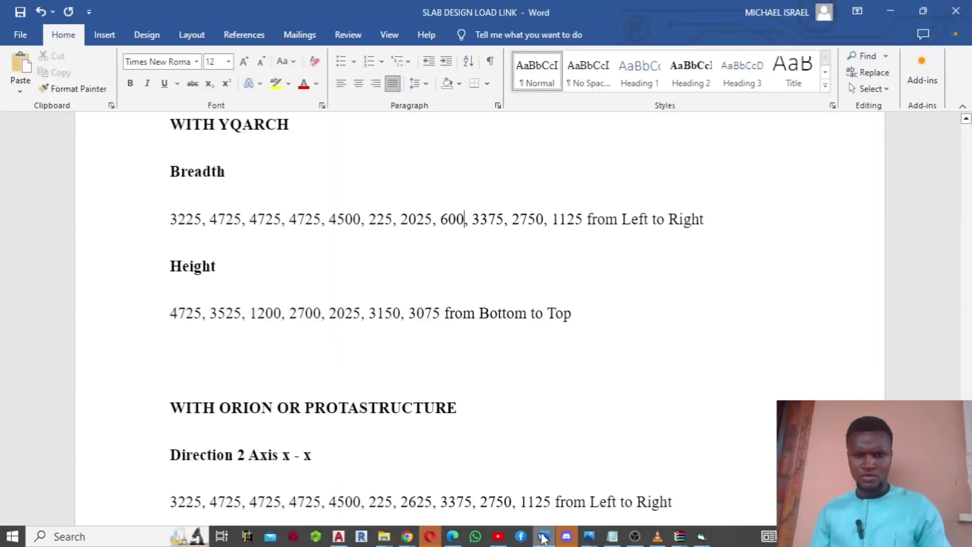
{"action": "scroll", "coordinate": [345, 440], "scroll_direction": "down", "scroll_amount": 1}
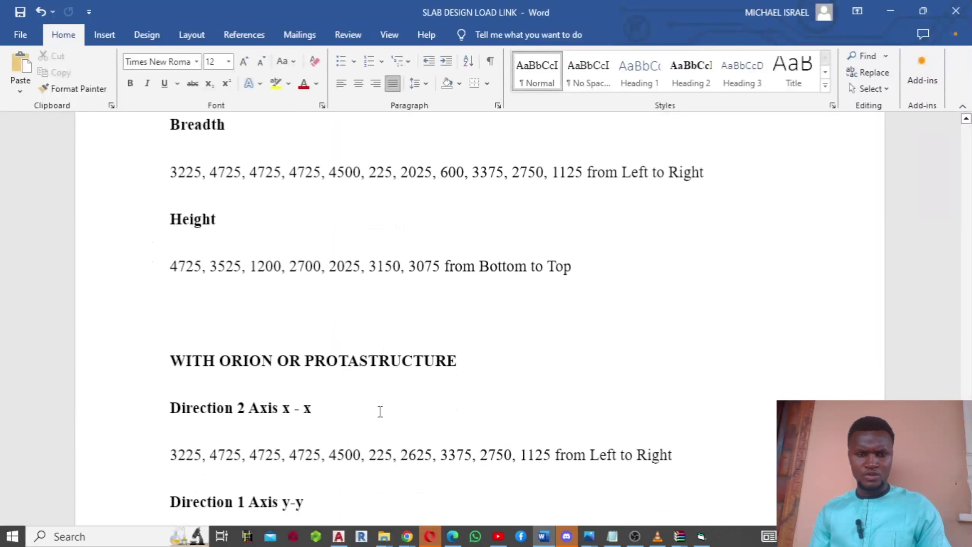
{"action": "left_click", "coordinate": [339, 537]}
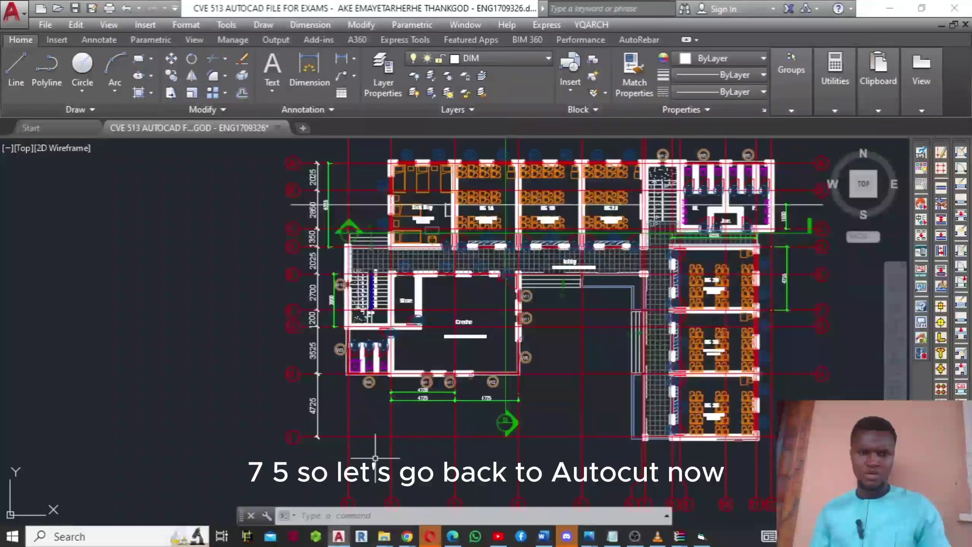
{"action": "scroll", "coordinate": [535, 345], "scroll_direction": "down", "scroll_amount": 2}
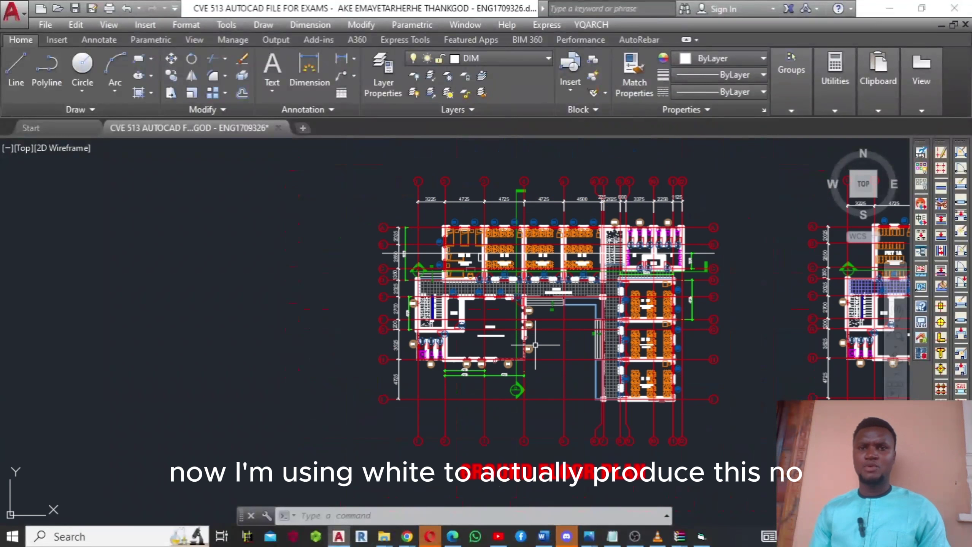
{"action": "middle_click_drag", "start_coordinate": [508, 351], "coordinate": [506, 352]}
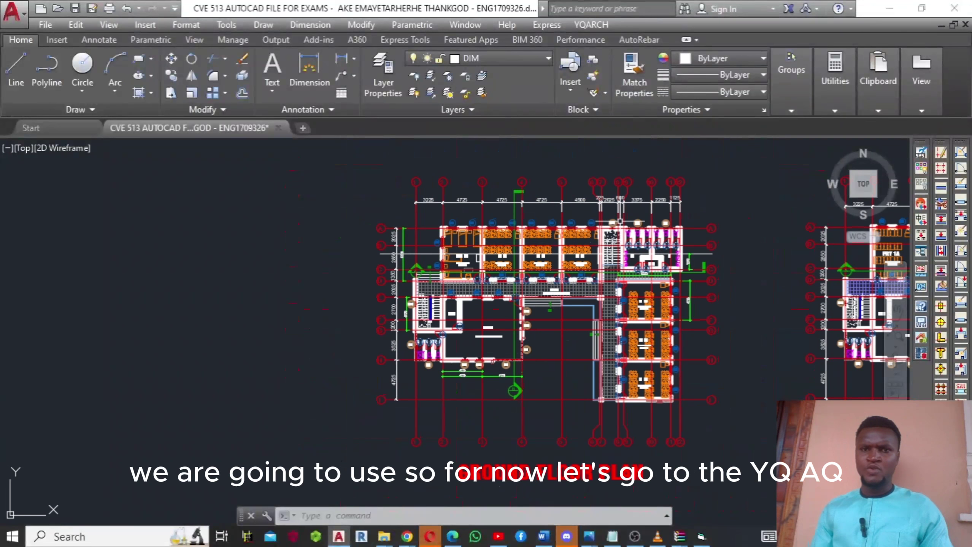
{"action": "left_click", "coordinate": [580, 25]}
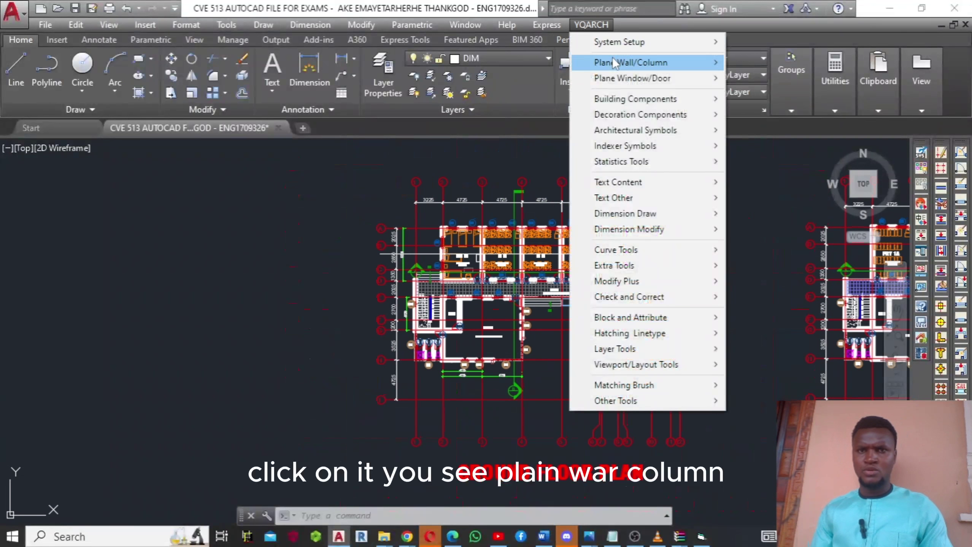
{"action": "mouse_move", "coordinate": [613, 61]}
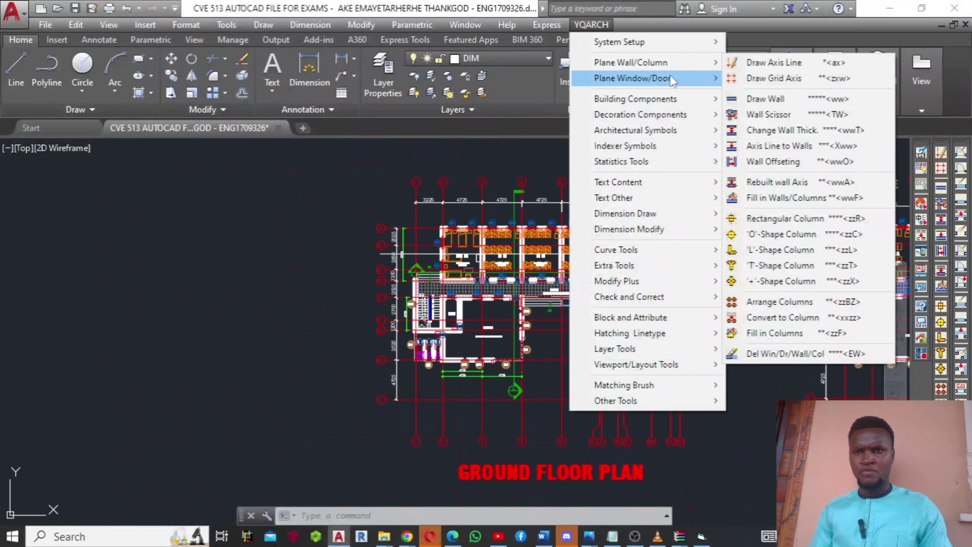
{"action": "mouse_move", "coordinate": [669, 77]}
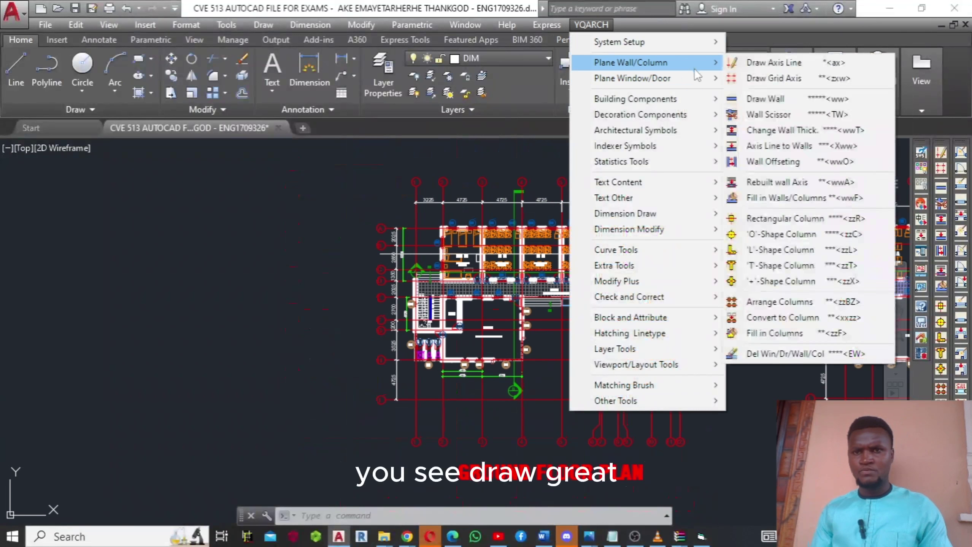
{"action": "left_click", "coordinate": [783, 80]}
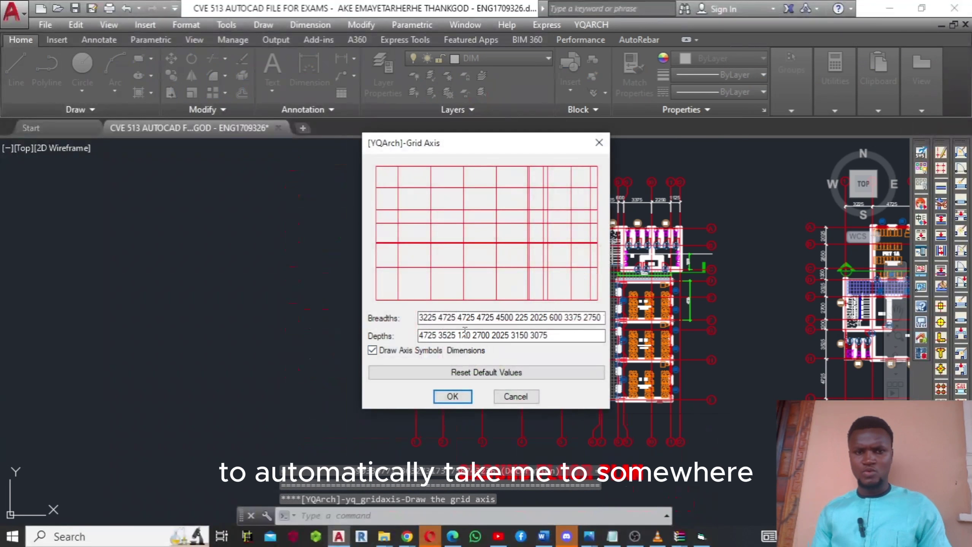
{"action": "left_click", "coordinate": [472, 335]}
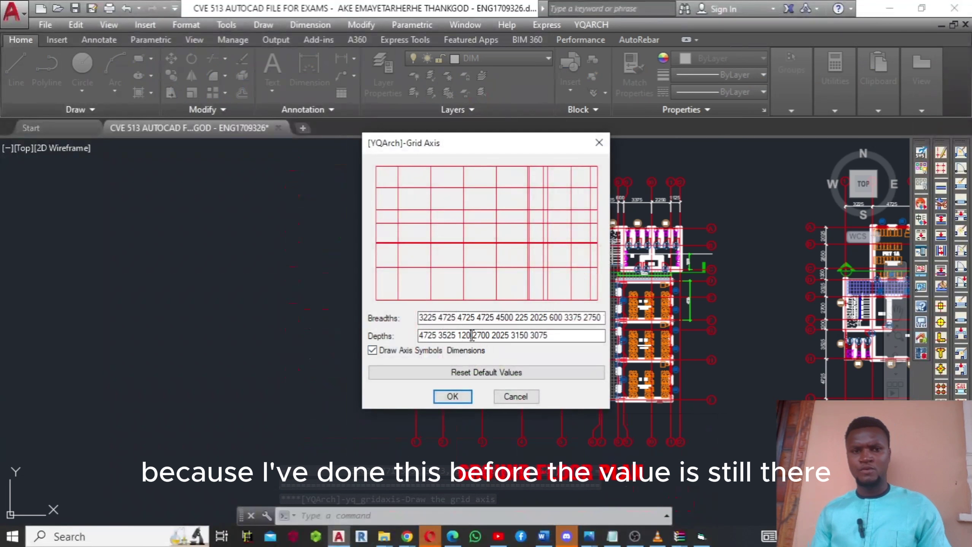
{"action": "type", "text": "0"}
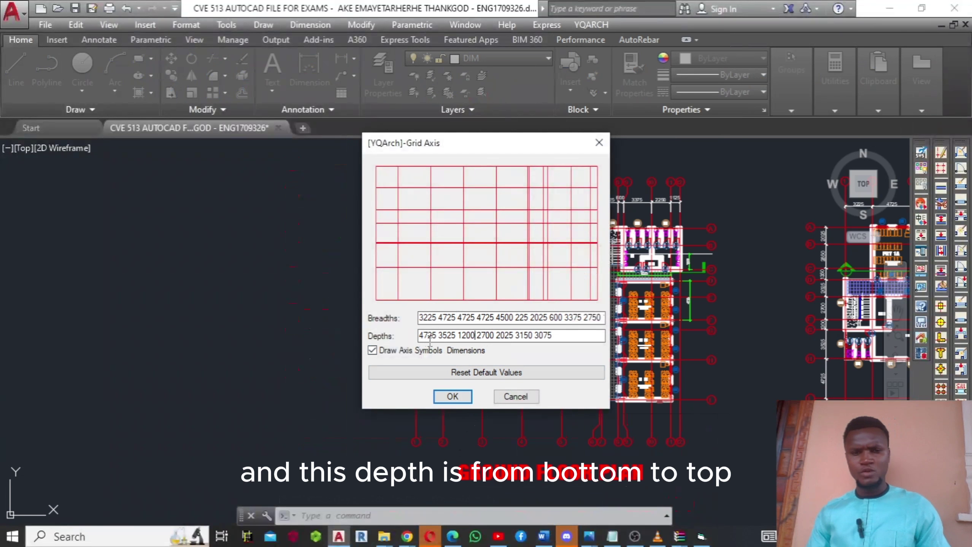
- Generate the grid with axis symbols and dimensions and place it beside the existing beam layout above the floor plans
{"action": "left_click", "coordinate": [452, 396]}
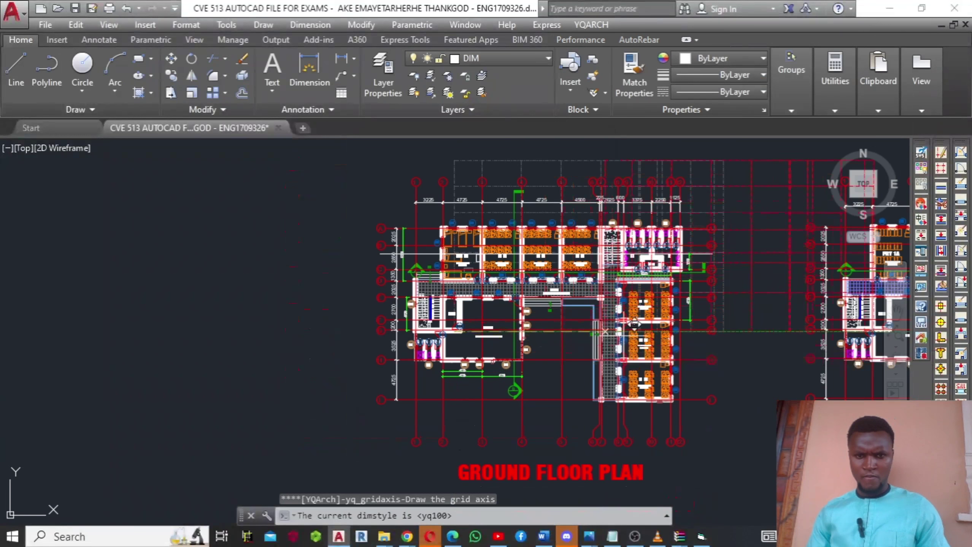
{"action": "scroll", "coordinate": [634, 324], "scroll_direction": "down", "scroll_amount": 4}
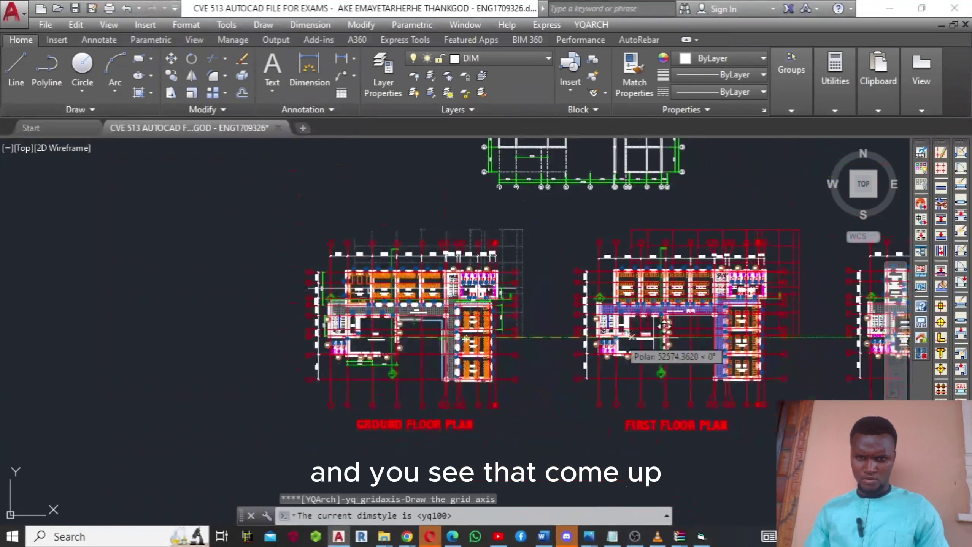
{"action": "middle_click_drag", "start_coordinate": [649, 275], "coordinate": [494, 372]}
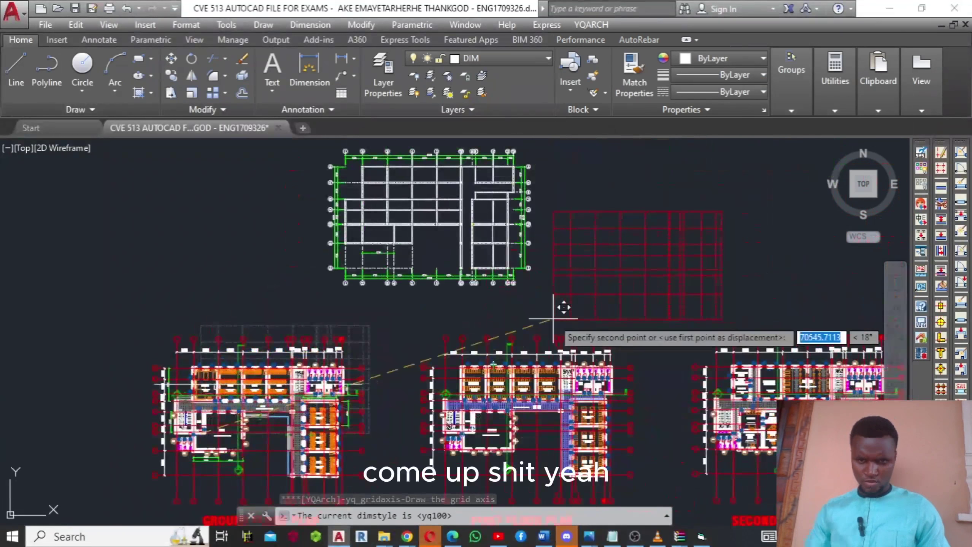
{"action": "middle_click_drag", "start_coordinate": [573, 289], "coordinate": [519, 339]}
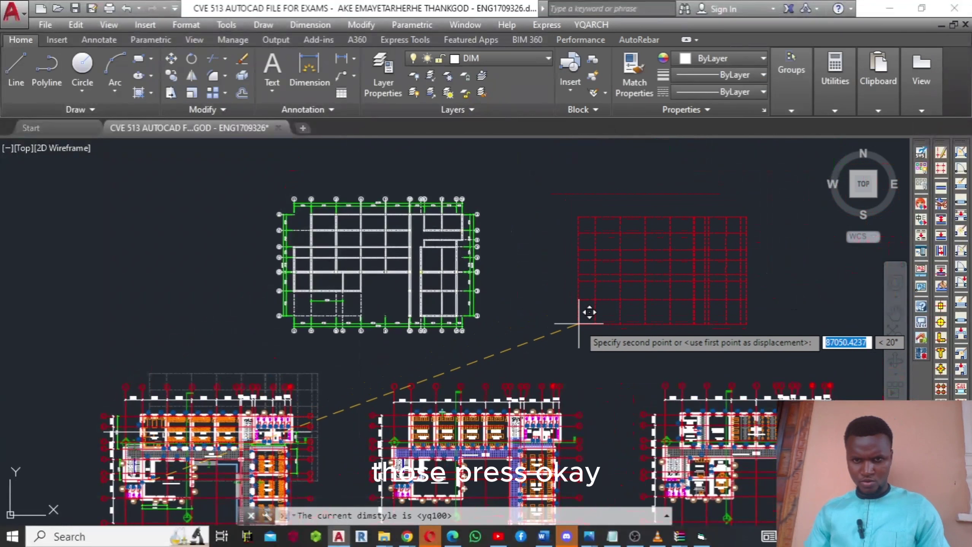
{"action": "left_click", "coordinate": [579, 324]}
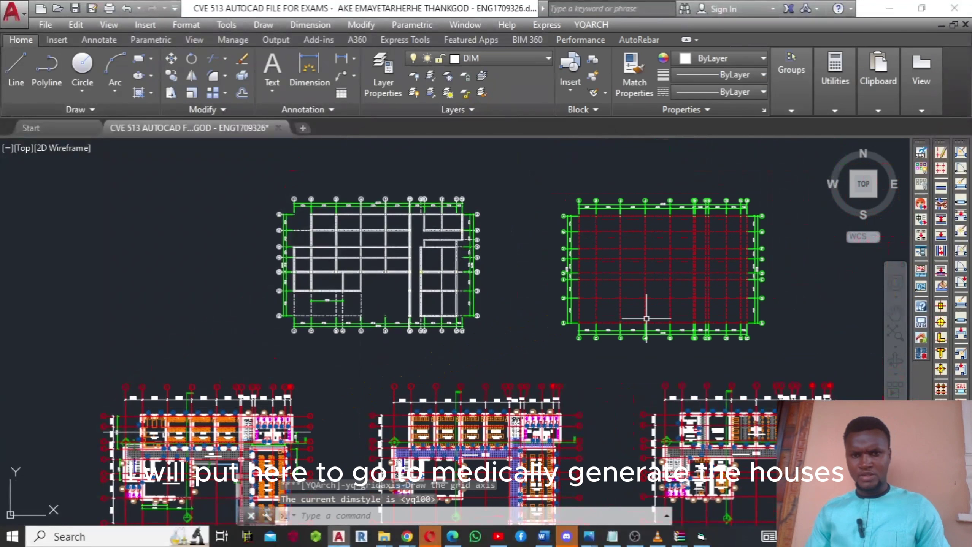
- Examine the new grid's axis labels, breadth dimensions and depth dimensions against the entered spacings
{"action": "scroll", "coordinate": [646, 318], "scroll_direction": "up", "scroll_amount": 5}
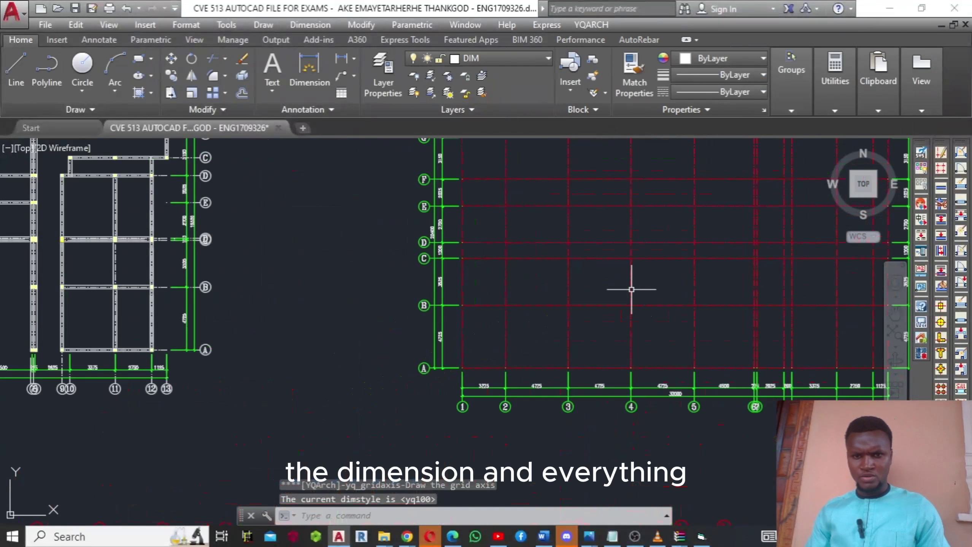
{"action": "mouse_move", "coordinate": [587, 268]}
{"action": "middle_mouse_down"}
{"action": "mouse_move", "coordinate": [579, 306]}
{"action": "mouse_move", "coordinate": [540, 353]}
{"action": "middle_mouse_up"}
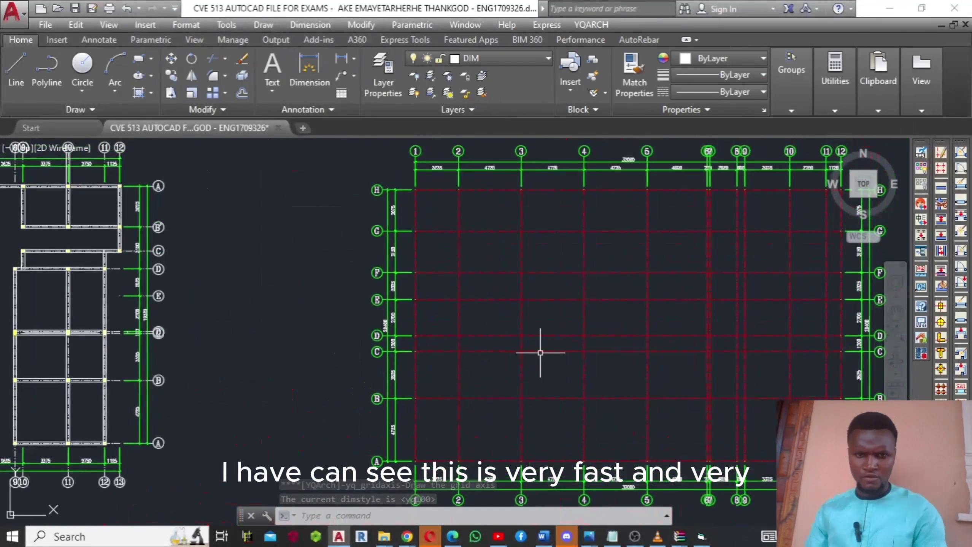
{"action": "middle_click_drag", "start_coordinate": [557, 306], "coordinate": [547, 382]}
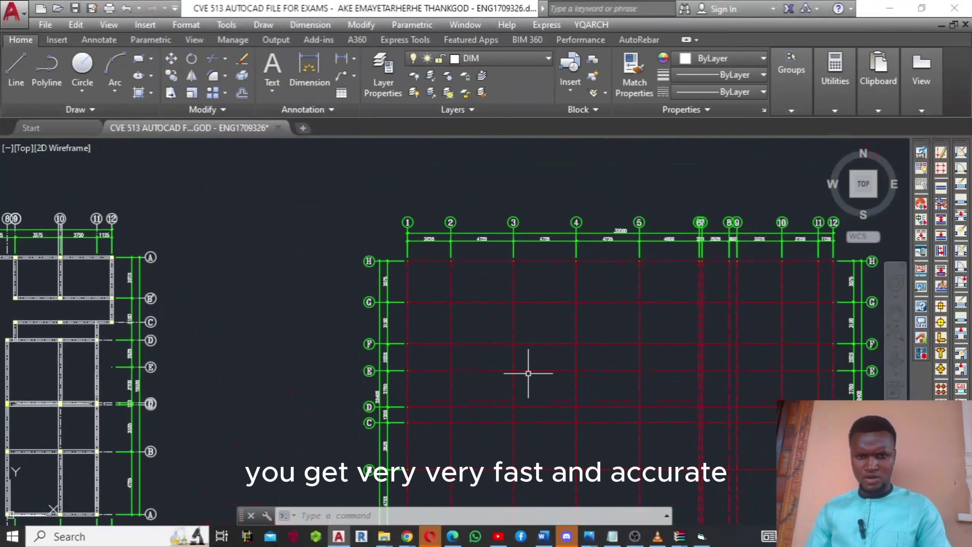
{"action": "middle_click_drag", "start_coordinate": [538, 321], "coordinate": [436, 395]}
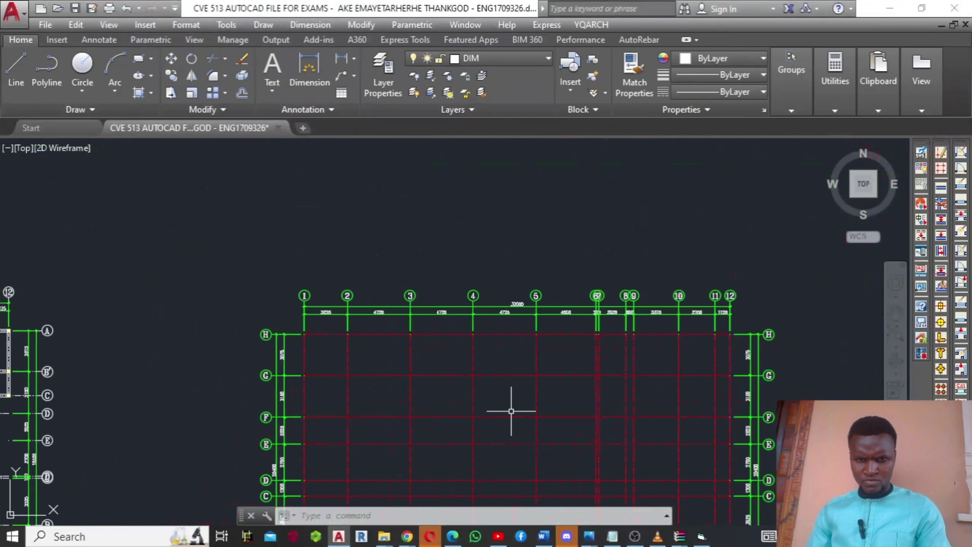
{"action": "scroll", "coordinate": [536, 373], "scroll_direction": "up", "scroll_amount": 3}
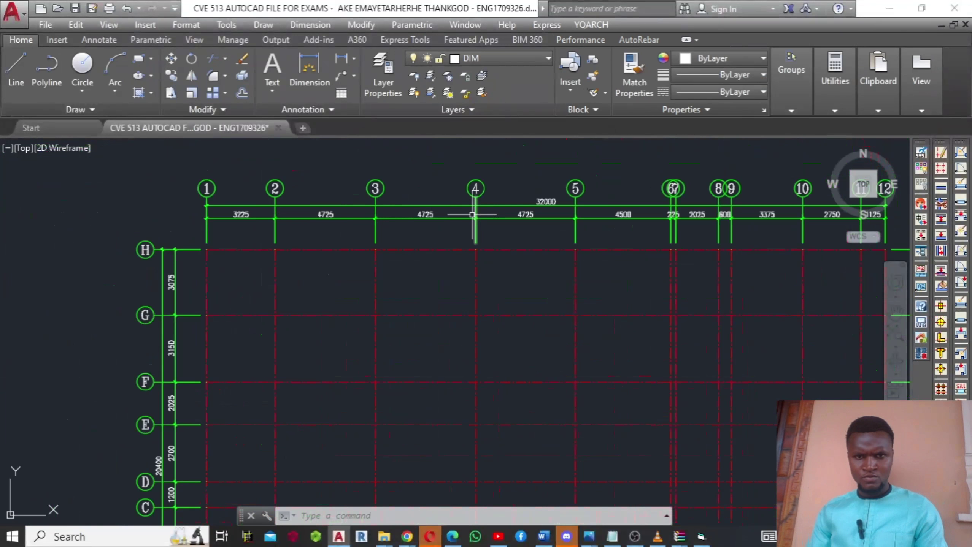
{"action": "scroll", "coordinate": [315, 311], "scroll_direction": "down", "scroll_amount": 2}
{"action": "middle_click_drag", "start_coordinate": [317, 342], "coordinate": [347, 261]}
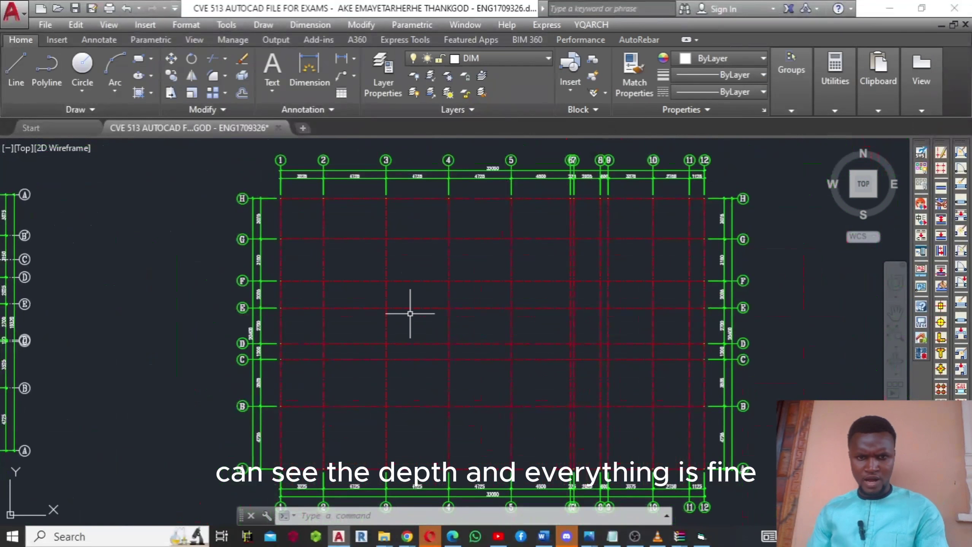
{"action": "middle_click_drag", "start_coordinate": [403, 334], "coordinate": [410, 368]}
{"action": "scroll", "coordinate": [406, 364], "scroll_direction": "up", "scroll_amount": 2}
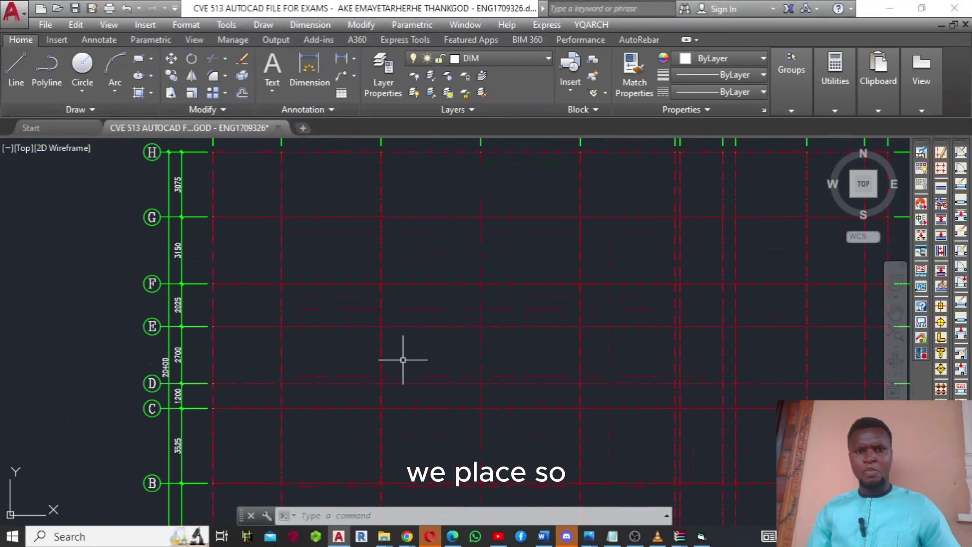
{"action": "middle_click_drag", "start_coordinate": [349, 264], "coordinate": [425, 349]}
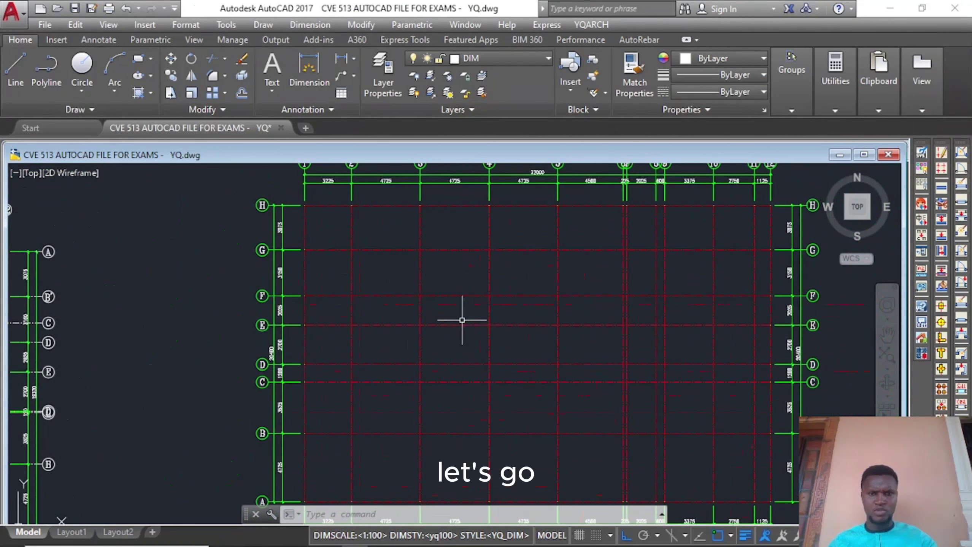
{"action": "scroll", "coordinate": [463, 318], "scroll_direction": "down", "scroll_amount": 3}
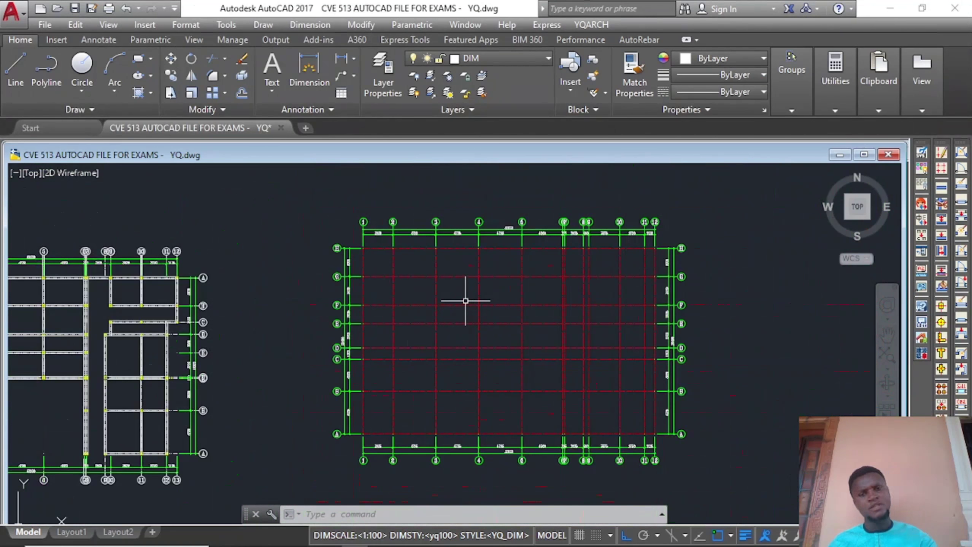
- Start YQArch's Arrange Columns command and set the column size to 230,230
{"action": "left_click", "coordinate": [602, 26]}
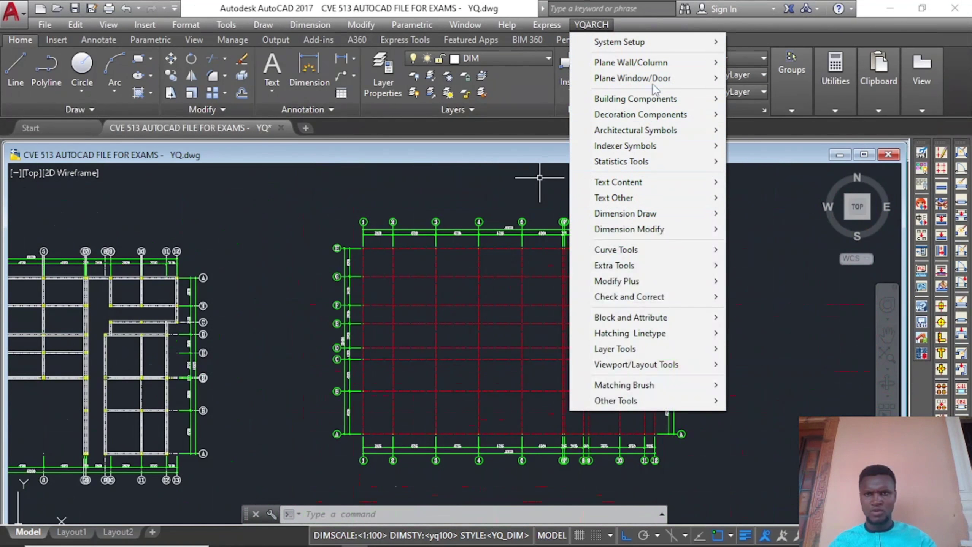
{"action": "mouse_move", "coordinate": [665, 64]}
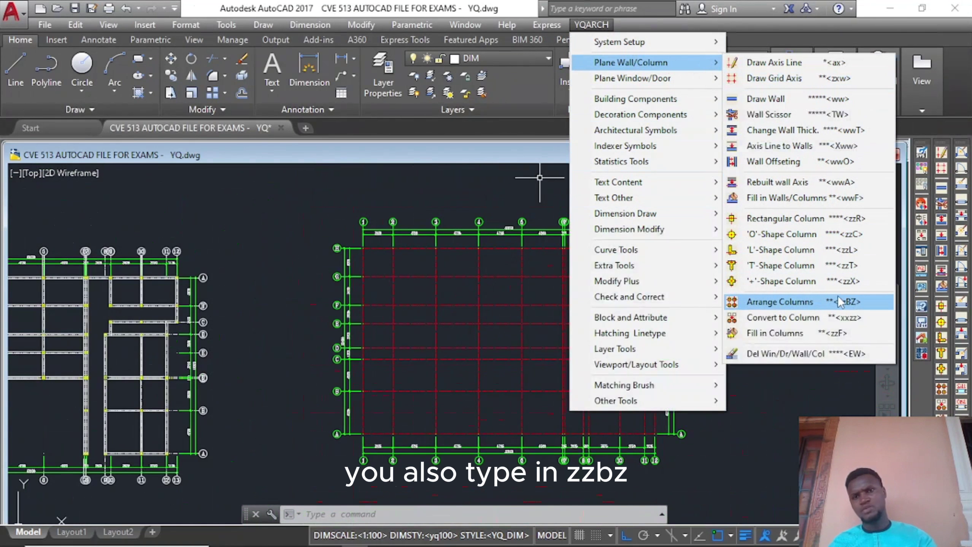
{"action": "left_click", "coordinate": [782, 309]}
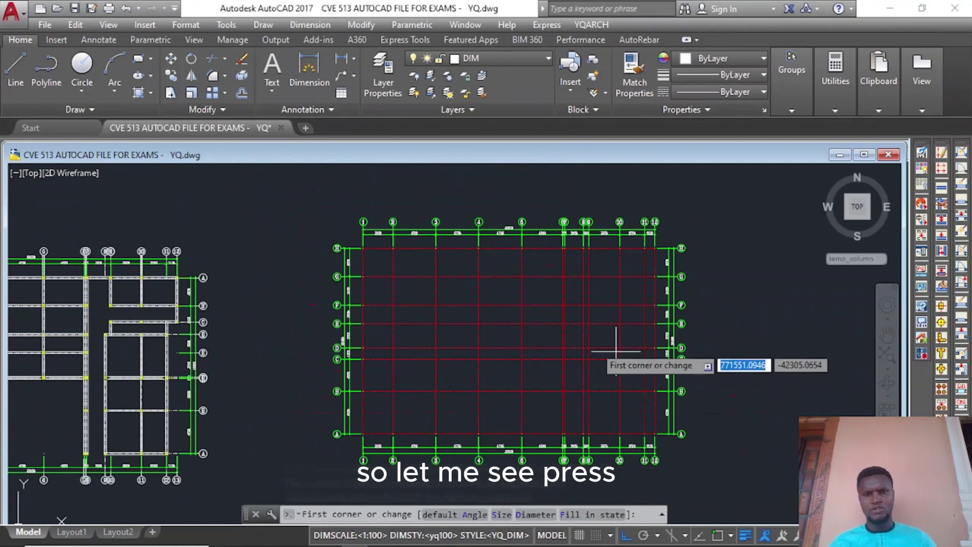
{"action": "type", "text": "s"}
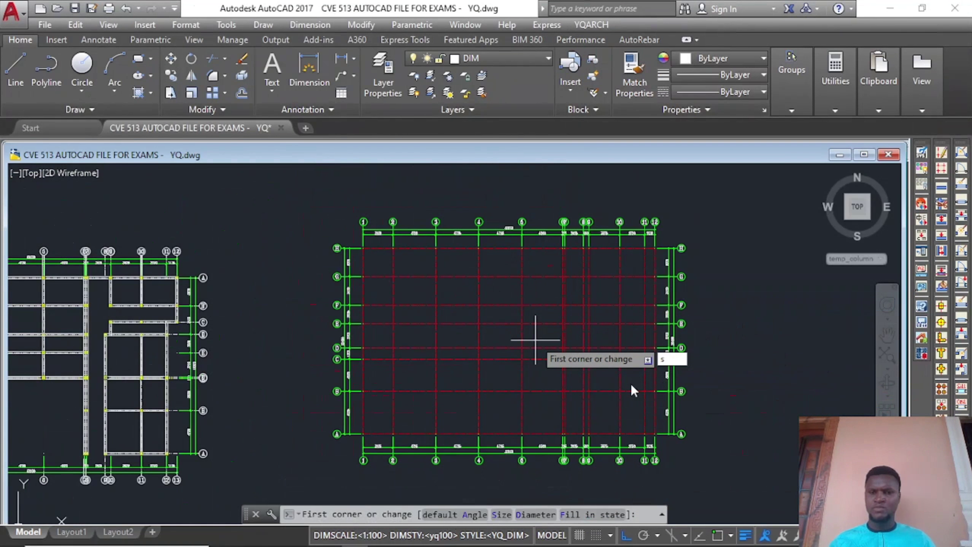
{"action": "key", "text": "Return"}
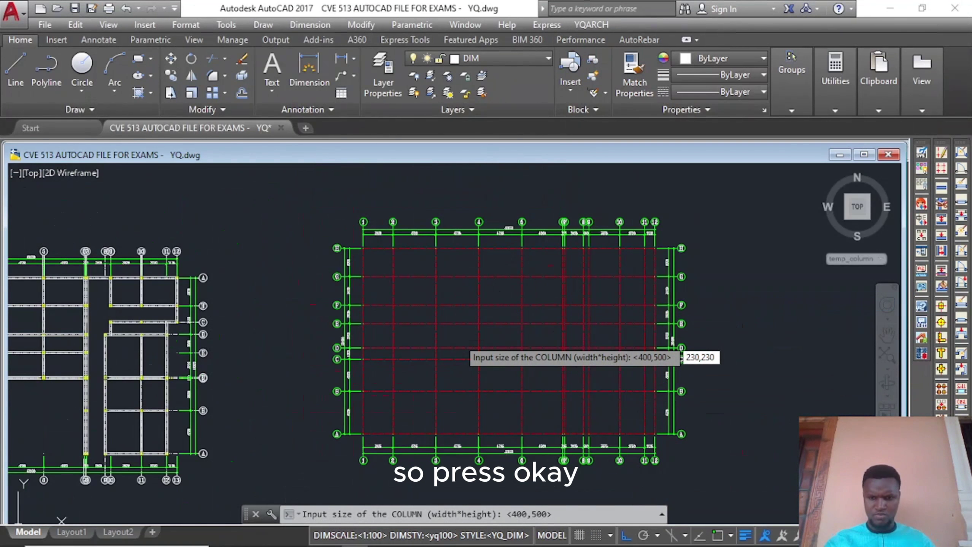
{"action": "key", "text": "Return"}
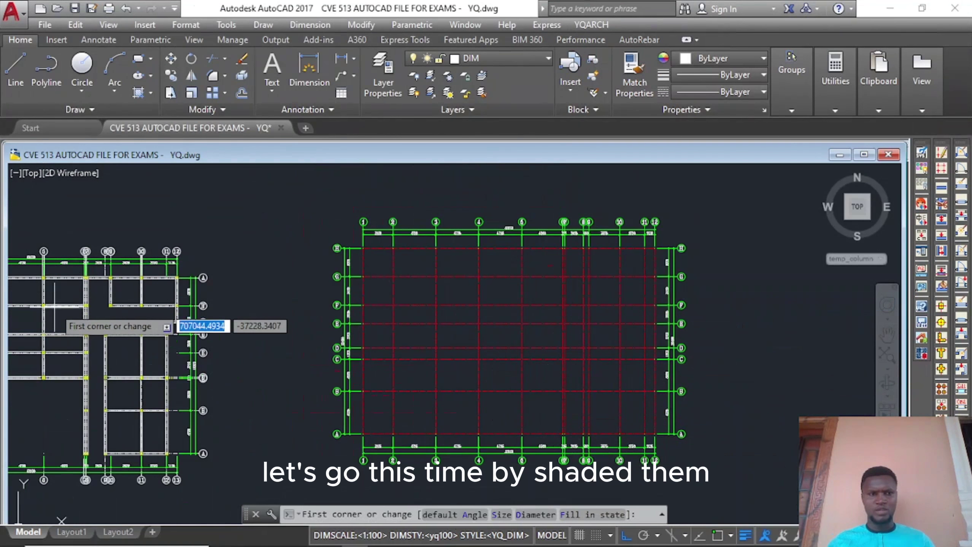
- Examine how the columns are shaded in the existing beam layout and the foundation plan
{"action": "middle_click_drag", "start_coordinate": [169, 326], "coordinate": [274, 381]}
{"action": "scroll", "coordinate": [277, 356], "scroll_direction": "up", "scroll_amount": 10}
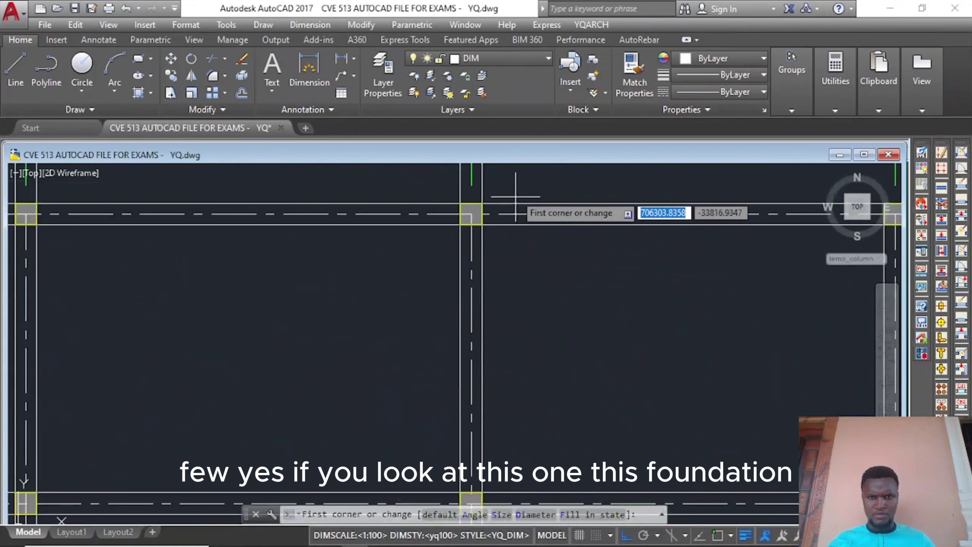
{"action": "scroll", "coordinate": [517, 189], "scroll_direction": "down", "scroll_amount": 4}
{"action": "scroll", "coordinate": [514, 191], "scroll_direction": "down", "scroll_amount": 6}
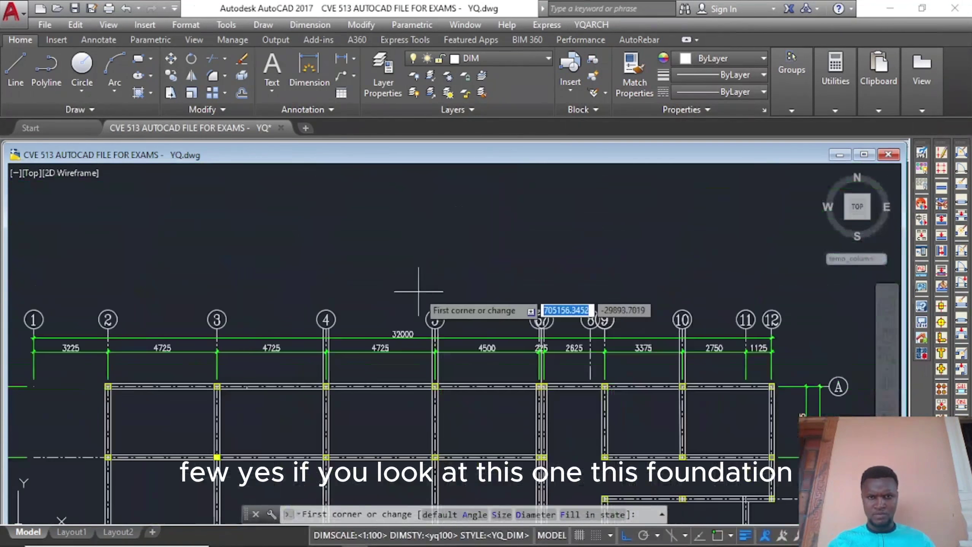
{"action": "scroll", "coordinate": [397, 282], "scroll_direction": "up", "scroll_amount": 3}
{"action": "mouse_move", "coordinate": [397, 284]}
{"action": "middle_mouse_down"}
{"action": "mouse_move", "coordinate": [399, 454]}
{"action": "mouse_move", "coordinate": [378, 520]}
{"action": "middle_mouse_up"}
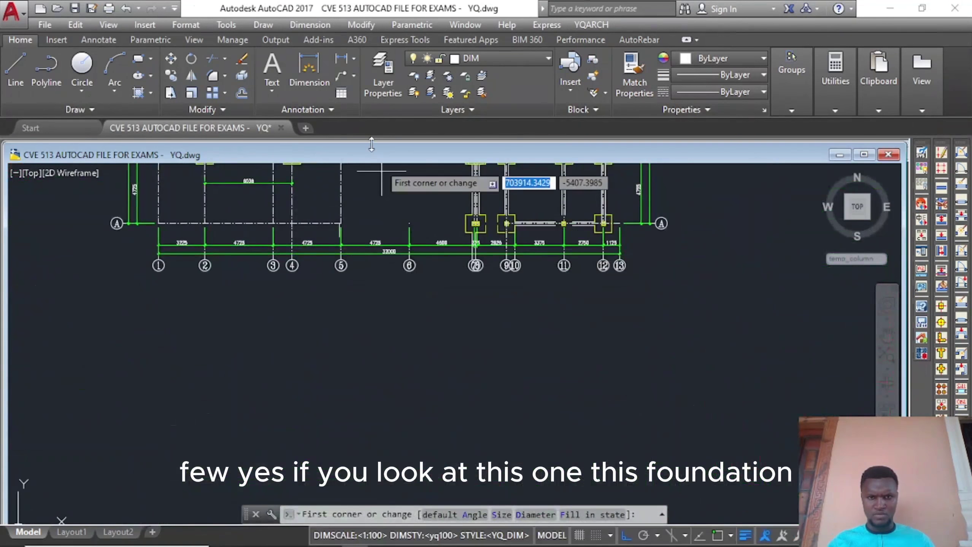
{"action": "middle_click_drag", "start_coordinate": [384, 219], "coordinate": [393, 427]}
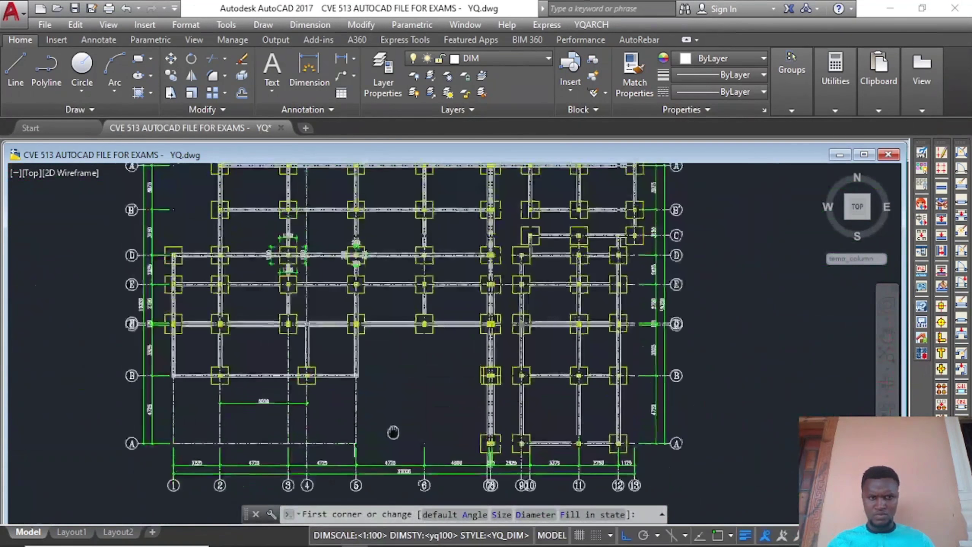
{"action": "scroll", "coordinate": [410, 319], "scroll_direction": "up", "scroll_amount": 8}
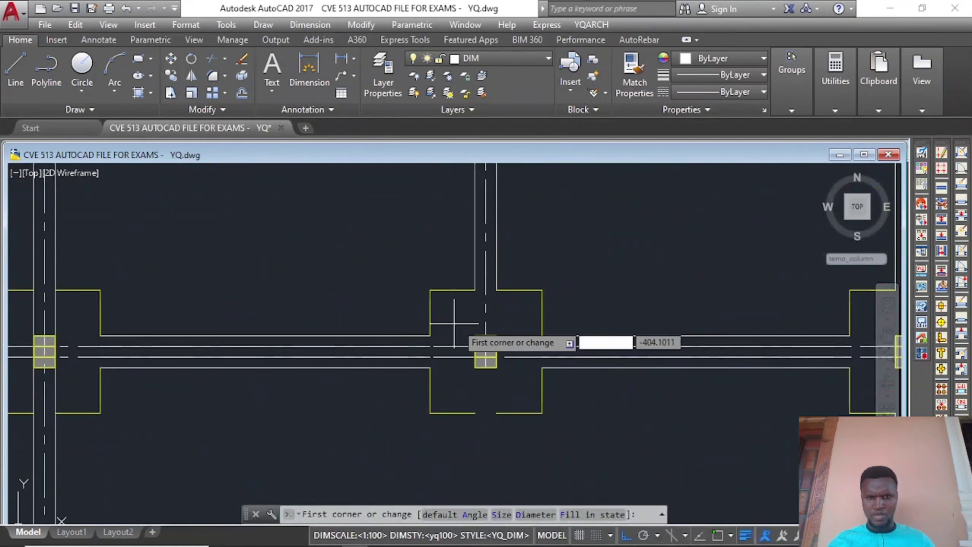
{"action": "scroll", "coordinate": [543, 322], "scroll_direction": "down", "scroll_amount": 10}
{"action": "scroll", "coordinate": [601, 396], "scroll_direction": "up", "scroll_amount": 4}
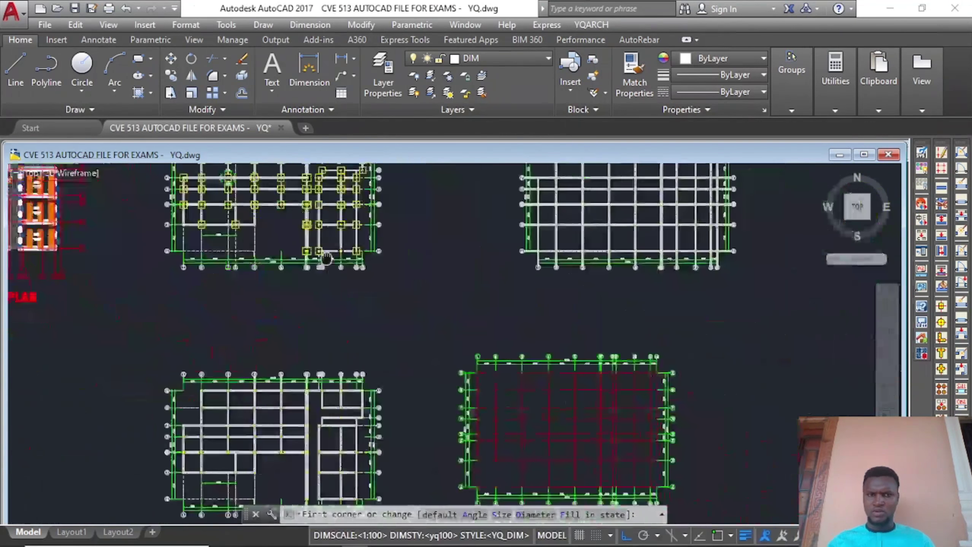
- Set the Arrange Columns fill-in state to Y so the columns are filled automatically
{"action": "scroll", "coordinate": [358, 366], "scroll_direction": "up", "scroll_amount": 4}
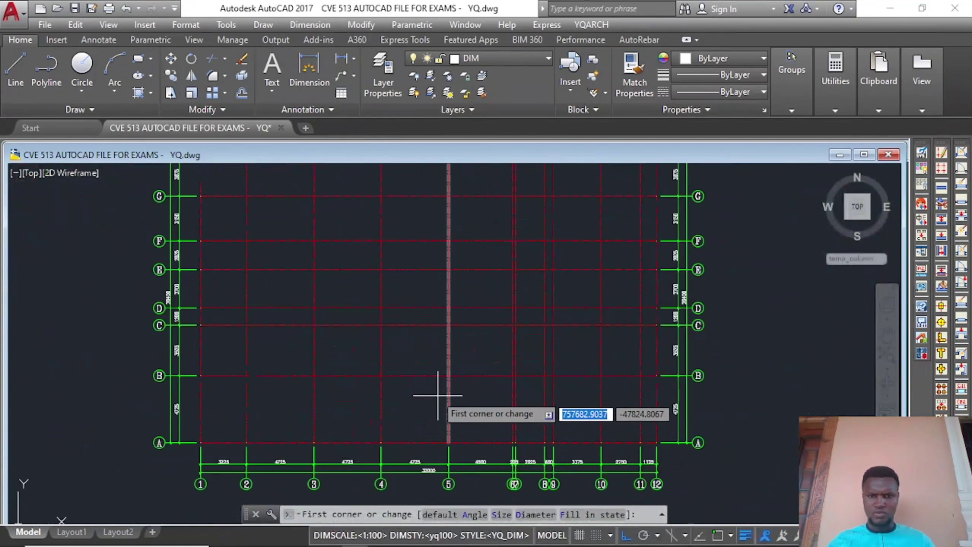
{"action": "middle_click_drag", "start_coordinate": [414, 344], "coordinate": [417, 245]}
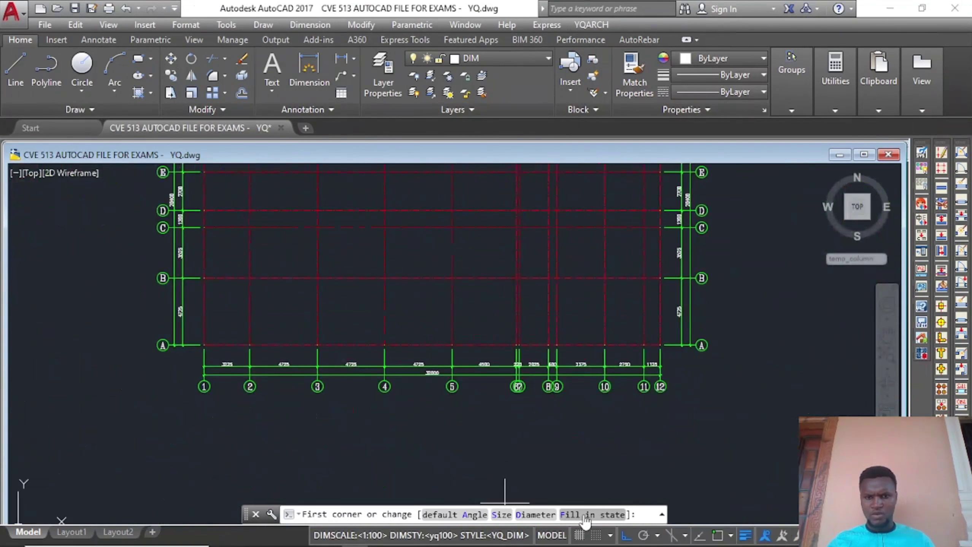
{"action": "type", "text": "F"}
{"action": "key", "text": "Return"}
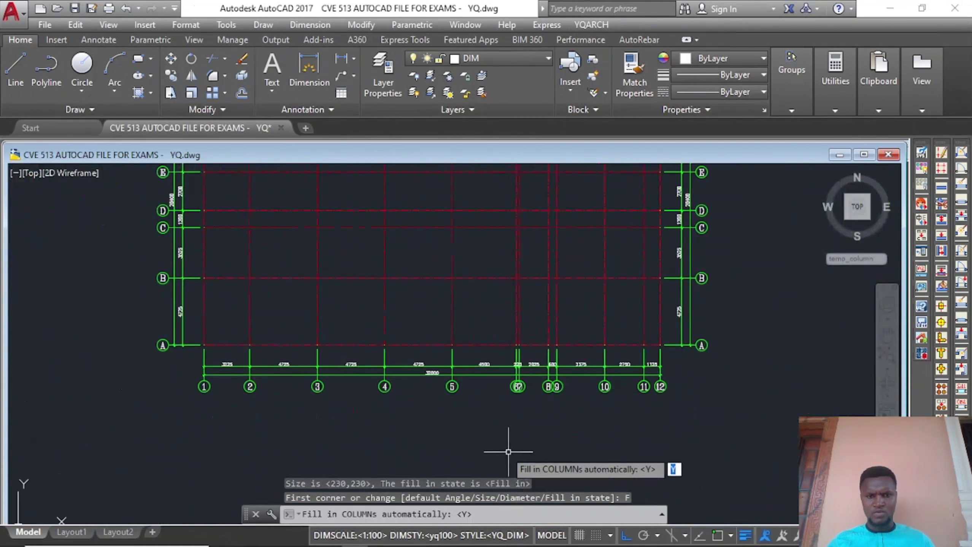
{"action": "mouse_move", "coordinate": [439, 546]}
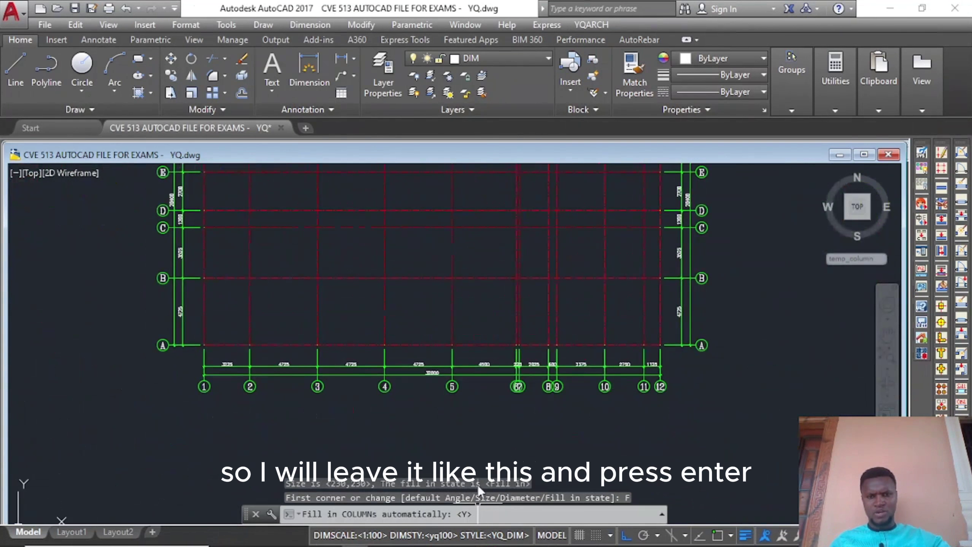
{"action": "key", "text": "Return"}
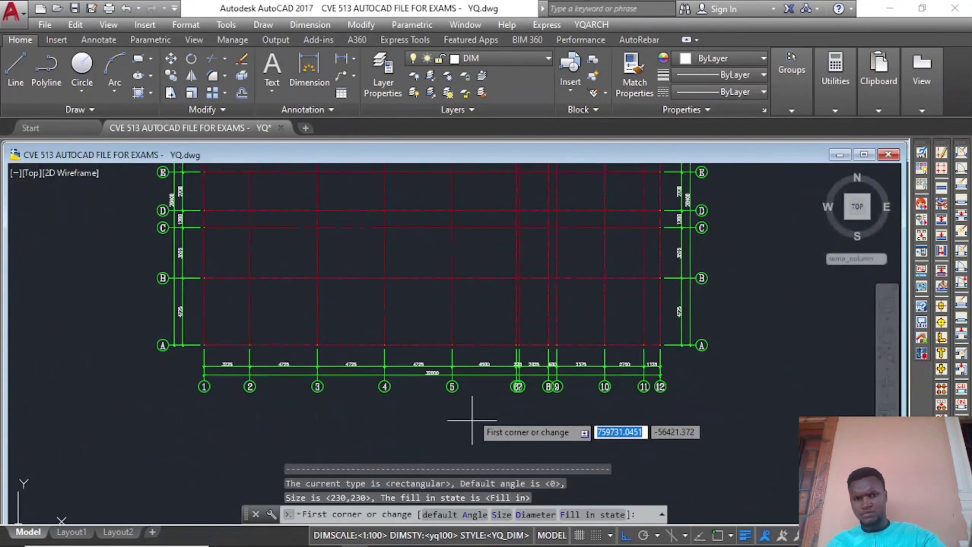
- Place the 230,230 columns at all axis intersections by enclosing the whole new grid in the arrangement area
{"action": "middle_click_drag", "start_coordinate": [440, 396], "coordinate": [598, 511]}
{"action": "scroll", "coordinate": [573, 306], "scroll_direction": "down", "scroll_amount": 5}
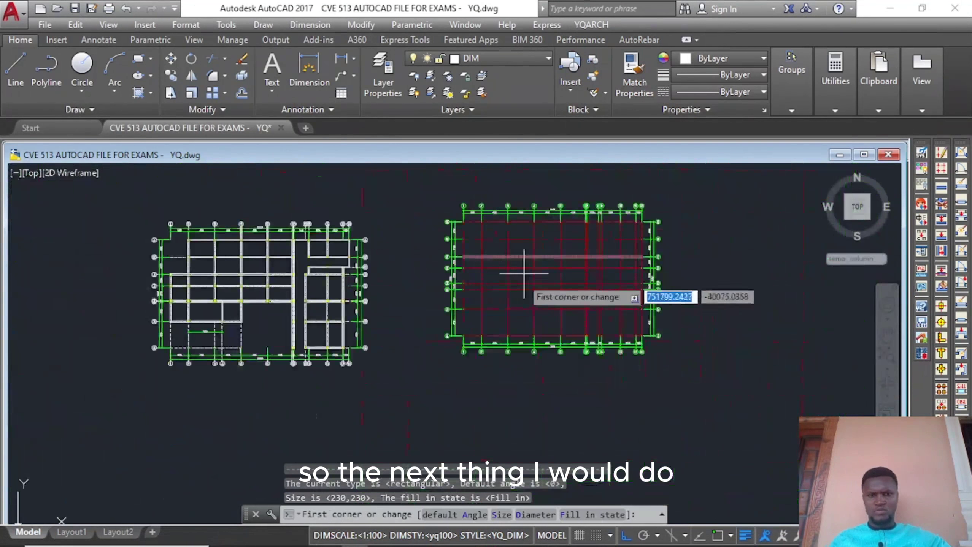
{"action": "left_click", "coordinate": [422, 171]}
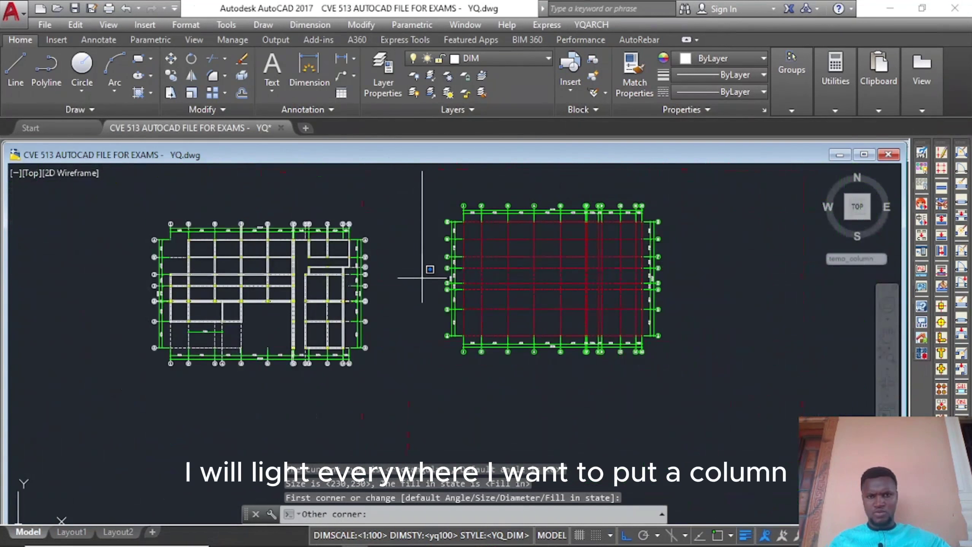
{"action": "left_click", "coordinate": [686, 419]}
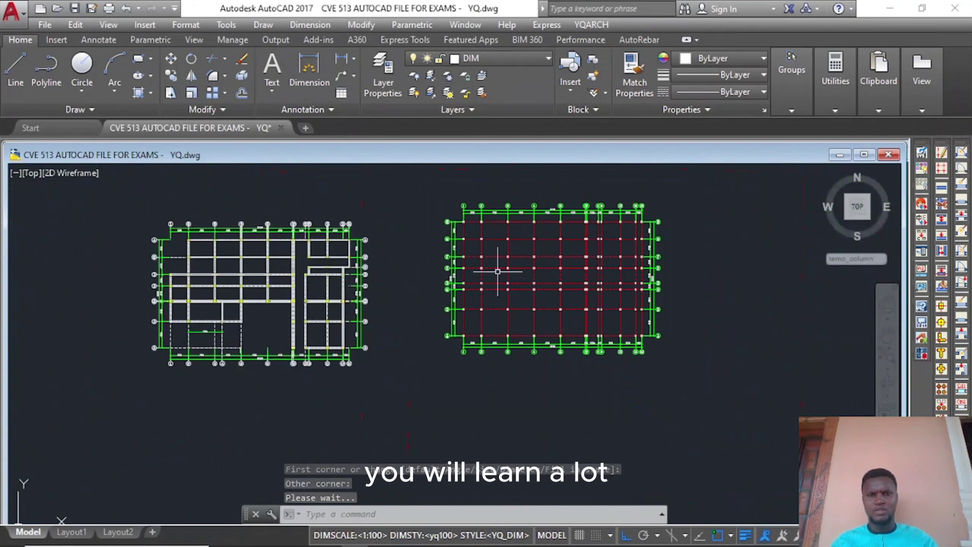
- Examine the columns placed across the new grid to identify intersections where none is needed
{"action": "scroll", "coordinate": [498, 266], "scroll_direction": "up", "scroll_amount": 3}
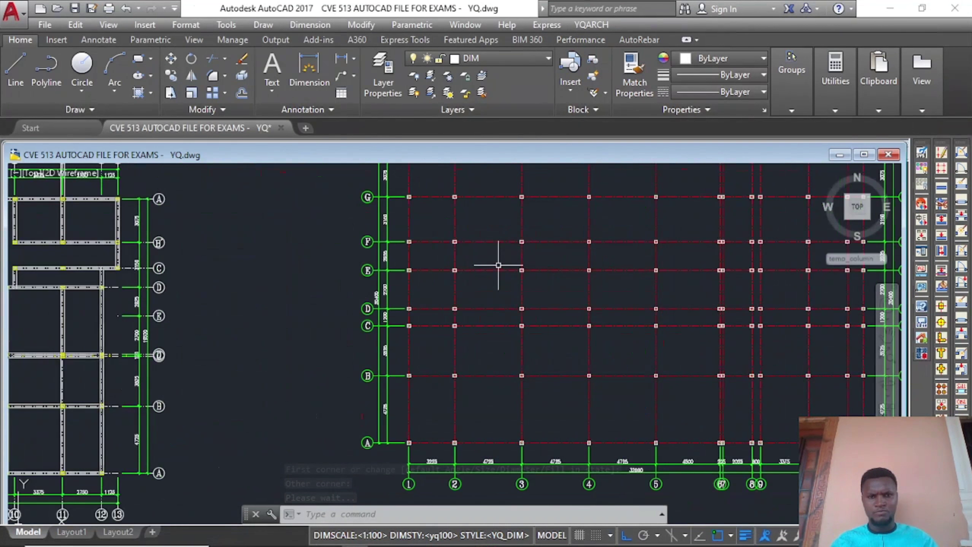
{"action": "scroll", "coordinate": [498, 266], "scroll_direction": "up", "scroll_amount": 2}
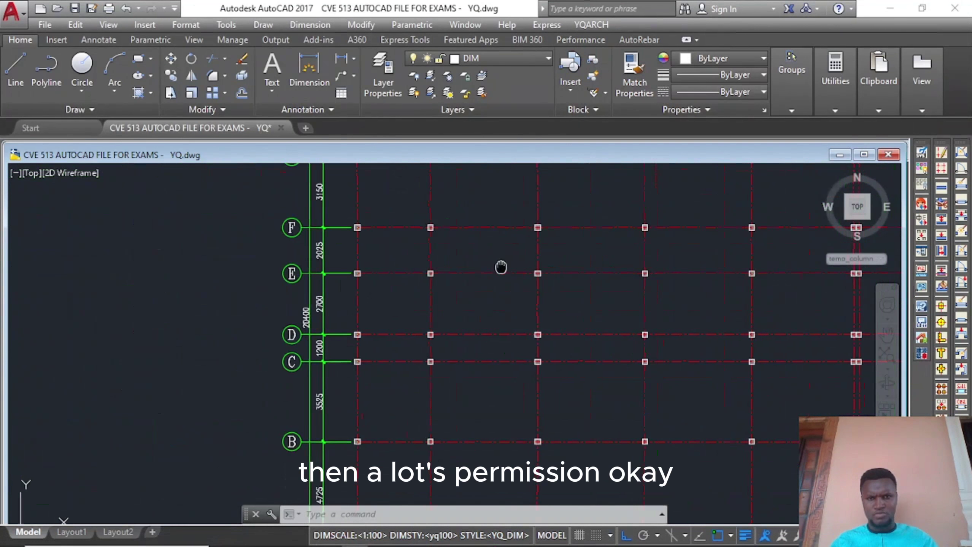
{"action": "middle_click_drag", "start_coordinate": [502, 268], "coordinate": [511, 422]}
{"action": "scroll", "coordinate": [501, 285], "scroll_direction": "down", "scroll_amount": 2}
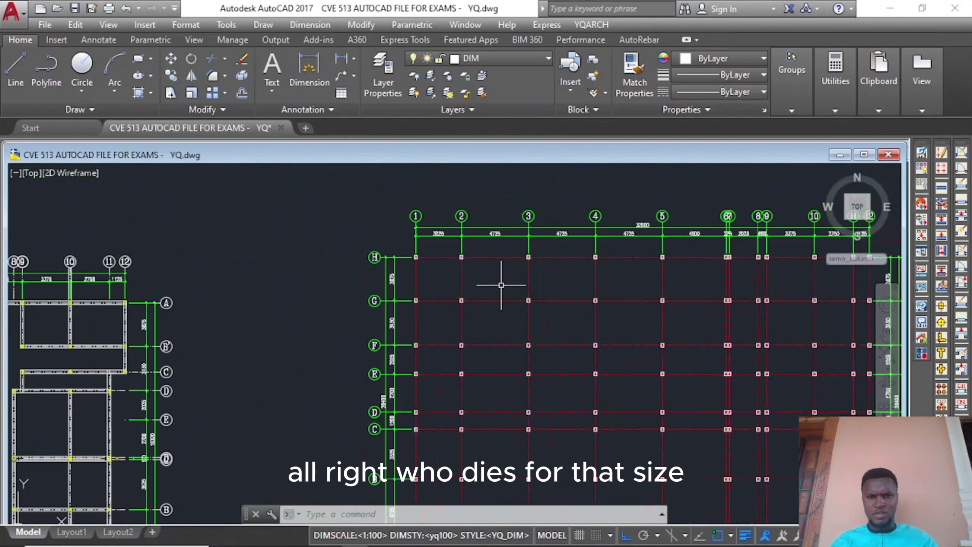
{"action": "scroll", "coordinate": [626, 299], "scroll_direction": "down", "scroll_amount": 1}
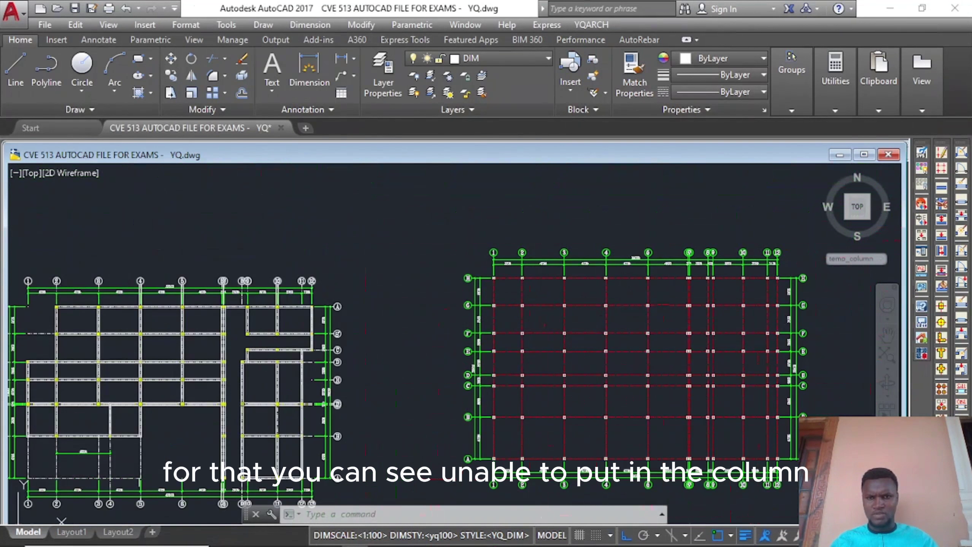
{"action": "scroll", "coordinate": [564, 326], "scroll_direction": "down", "scroll_amount": 1}
{"action": "scroll", "coordinate": [505, 347], "scroll_direction": "up", "scroll_amount": 2}
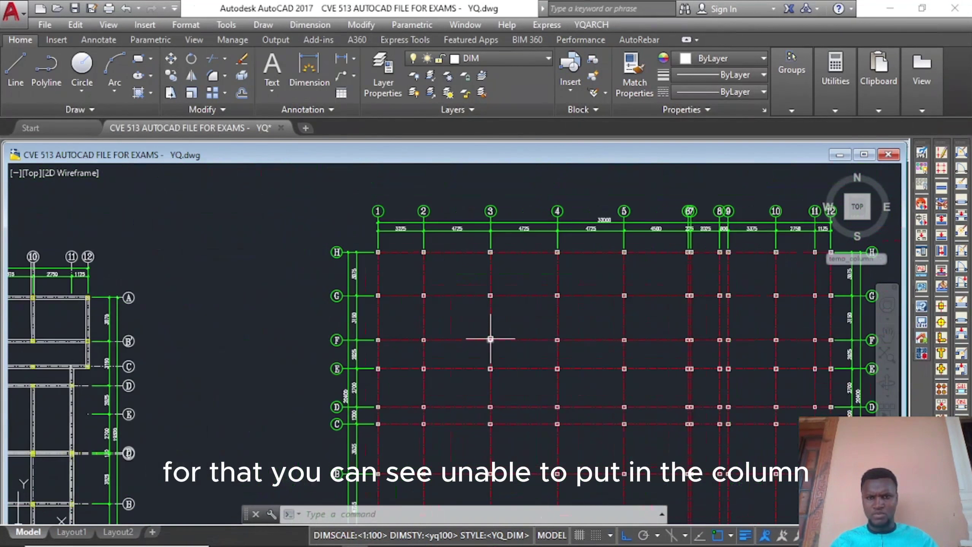
{"action": "scroll", "coordinate": [489, 332], "scroll_direction": "up", "scroll_amount": 2}
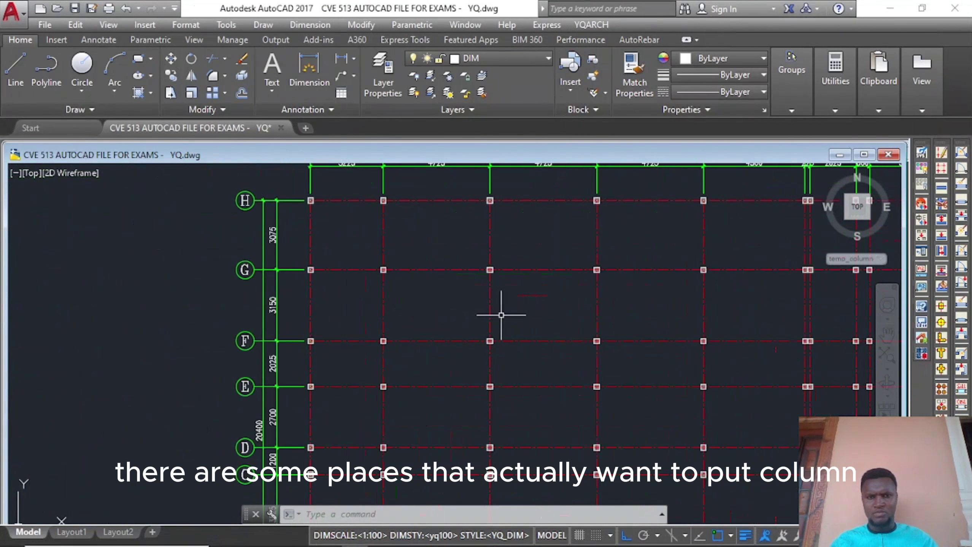
{"action": "scroll", "coordinate": [502, 316], "scroll_direction": "down", "scroll_amount": 4}
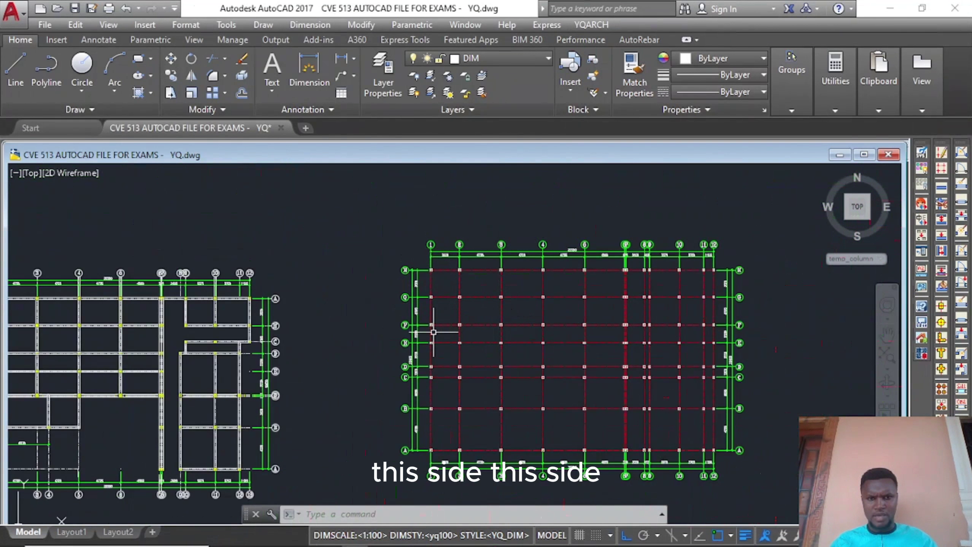
- Erase the columns on axis 1 at rows H and G with YQArch's EW command
{"action": "scroll", "coordinate": [432, 330], "scroll_direction": "up", "scroll_amount": 2}
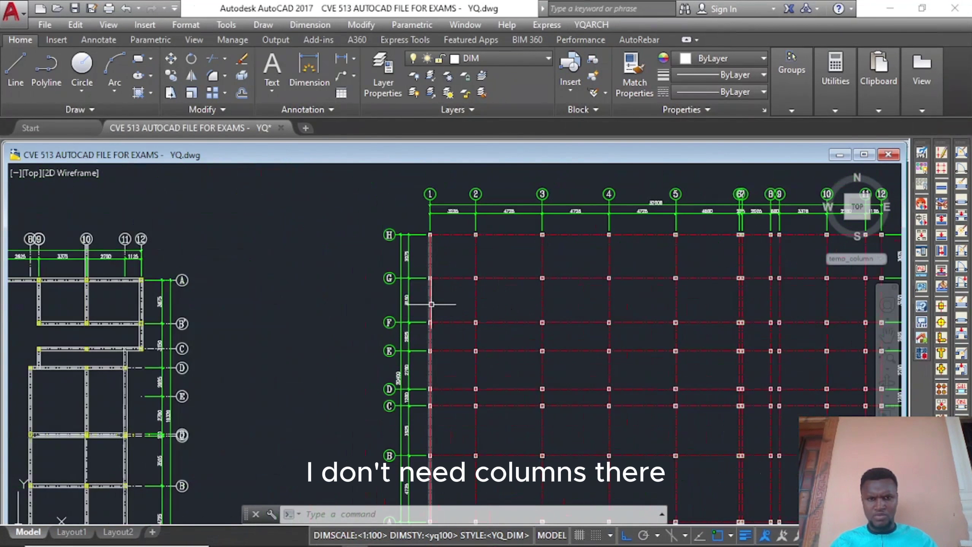
{"action": "middle_click_drag", "start_coordinate": [443, 290], "coordinate": [462, 331]}
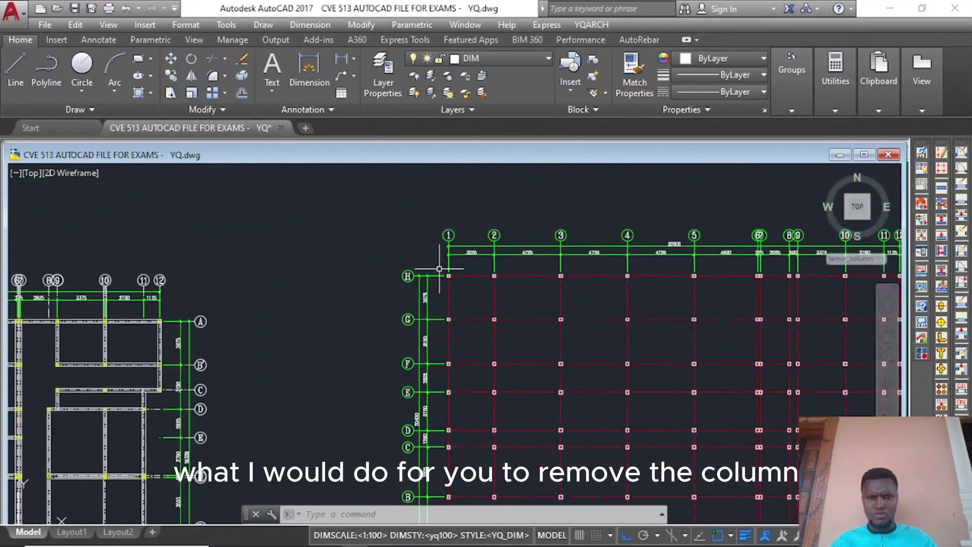
{"action": "scroll", "coordinate": [439, 277], "scroll_direction": "up", "scroll_amount": 2}
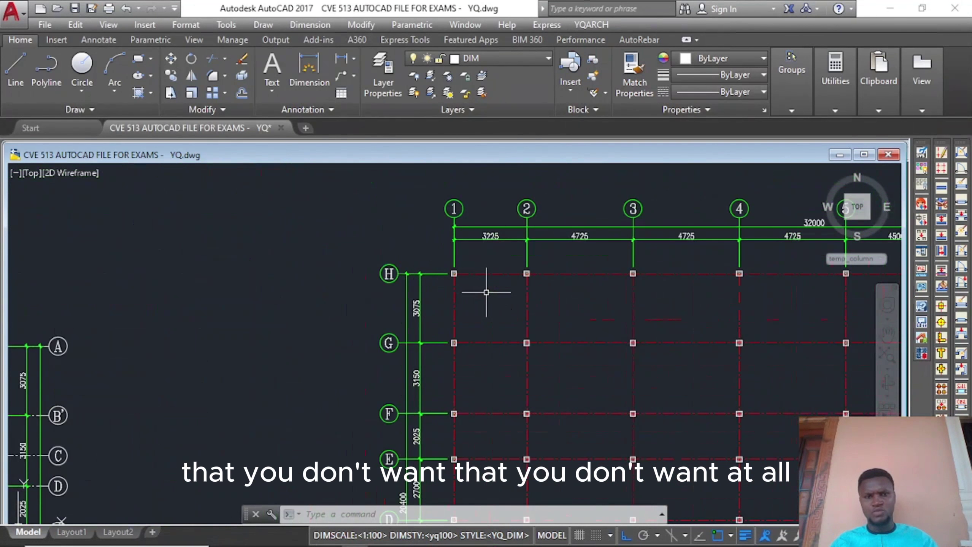
{"action": "scroll", "coordinate": [485, 293], "scroll_direction": "up", "scroll_amount": 3}
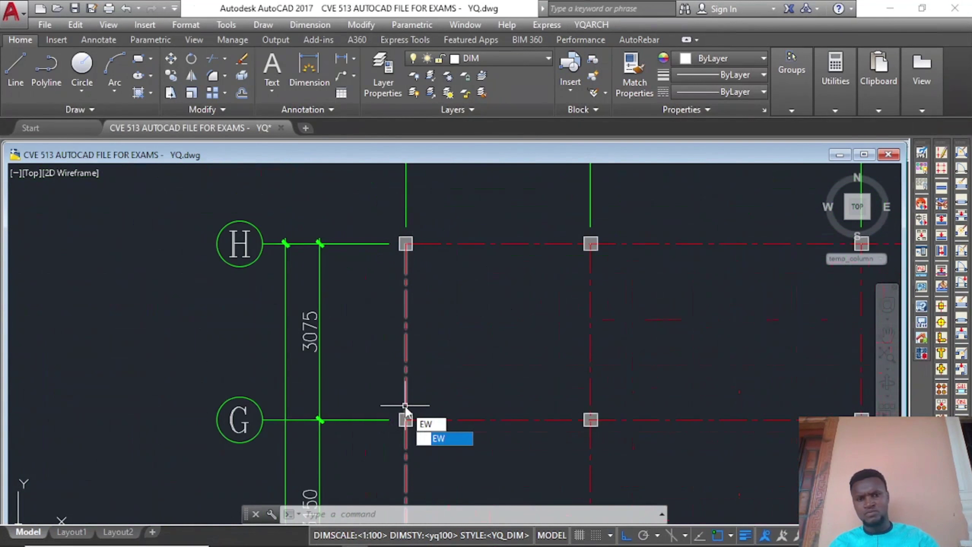
{"action": "key", "text": "Return"}
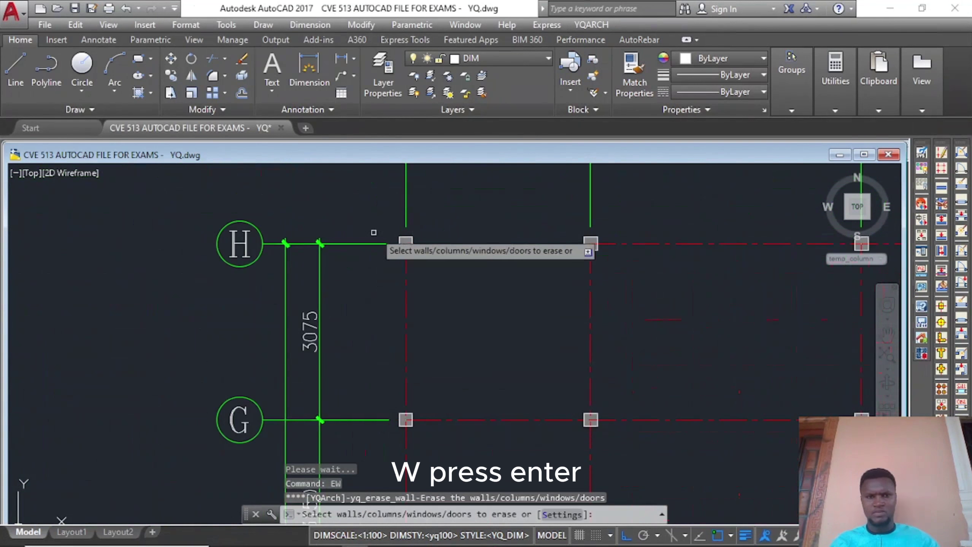
{"action": "mouse_move", "coordinate": [375, 205]}
{"action": "left_mouse_down"}
{"action": "mouse_move", "coordinate": [391, 374]}
{"action": "mouse_move", "coordinate": [377, 466]}
{"action": "mouse_move", "coordinate": [422, 441]}
{"action": "mouse_move", "coordinate": [462, 362]}
{"action": "mouse_move", "coordinate": [488, 195]}
{"action": "mouse_move", "coordinate": [481, 205]}
{"action": "left_mouse_up"}
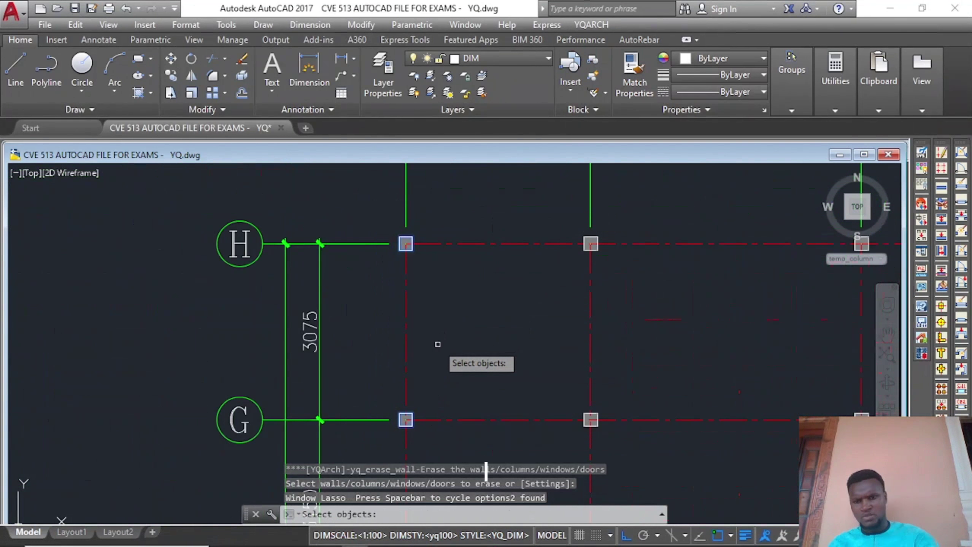
{"action": "key", "text": "Return"}
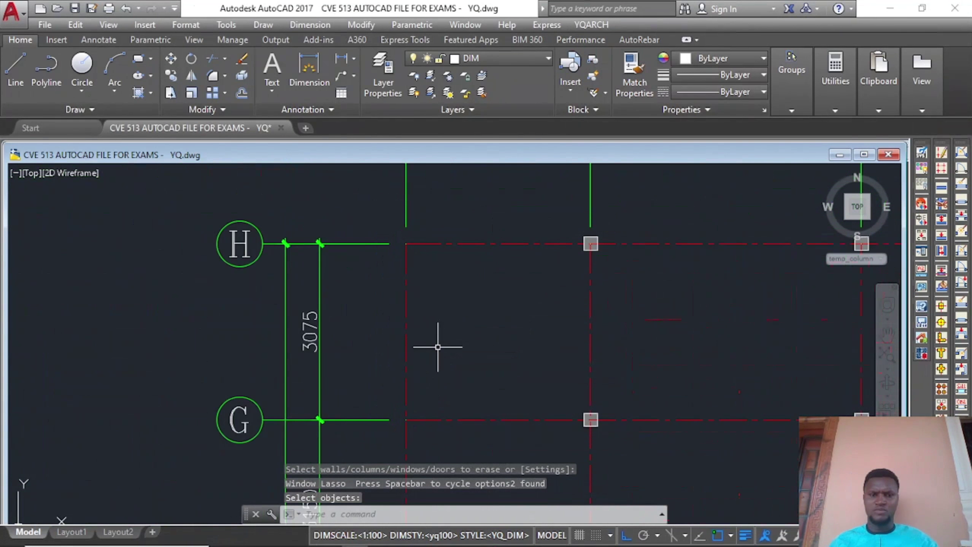
- Erase the columns on row A at axes 1 to 5 with YQArch's EW command
{"action": "scroll", "coordinate": [438, 347], "scroll_direction": "down", "scroll_amount": 2}
{"action": "middle_click_drag", "start_coordinate": [453, 361], "coordinate": [435, 297]}
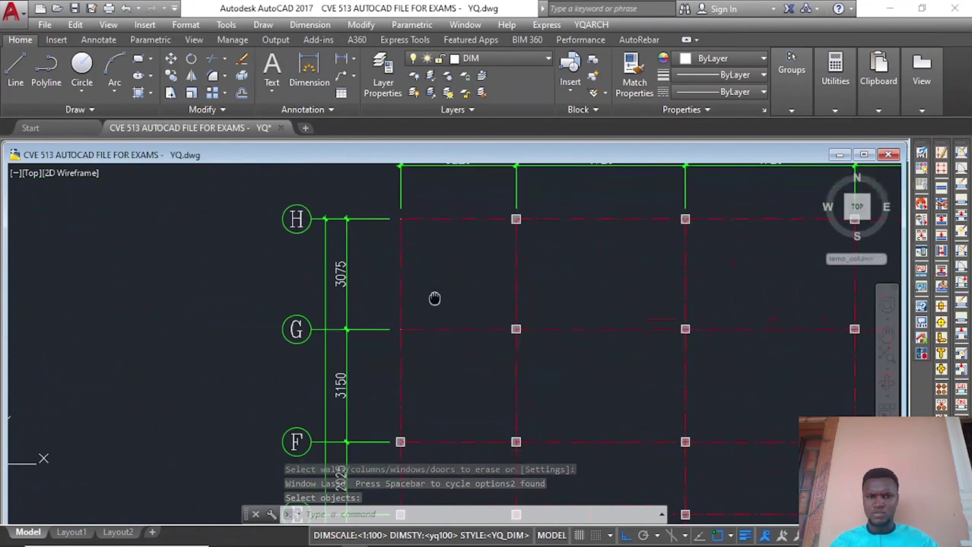
{"action": "middle_click_drag", "start_coordinate": [464, 381], "coordinate": [436, 305]}
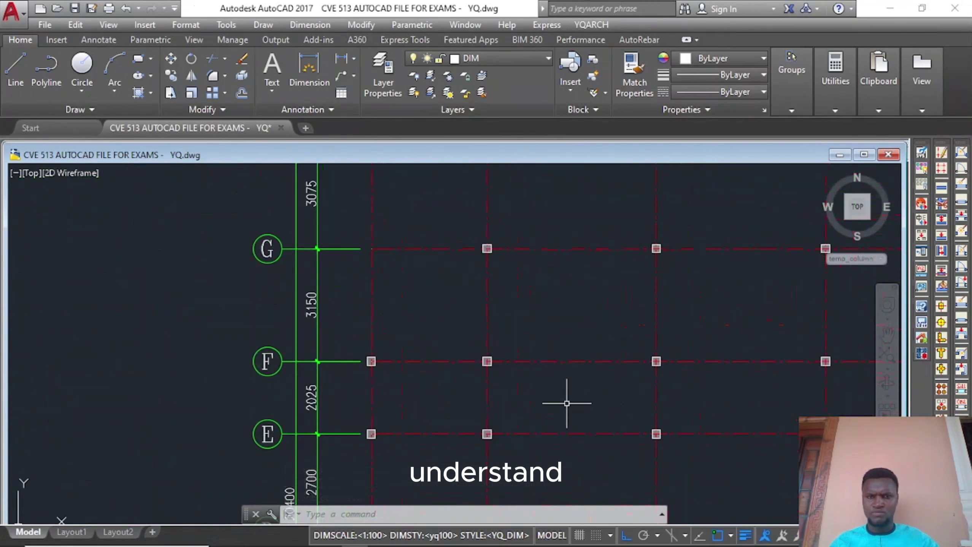
{"action": "scroll", "coordinate": [568, 402], "scroll_direction": "down", "scroll_amount": 2}
{"action": "mouse_move", "coordinate": [629, 438]}
{"action": "middle_mouse_down"}
{"action": "mouse_move", "coordinate": [638, 427]}
{"action": "mouse_move", "coordinate": [567, 249]}
{"action": "middle_mouse_up"}
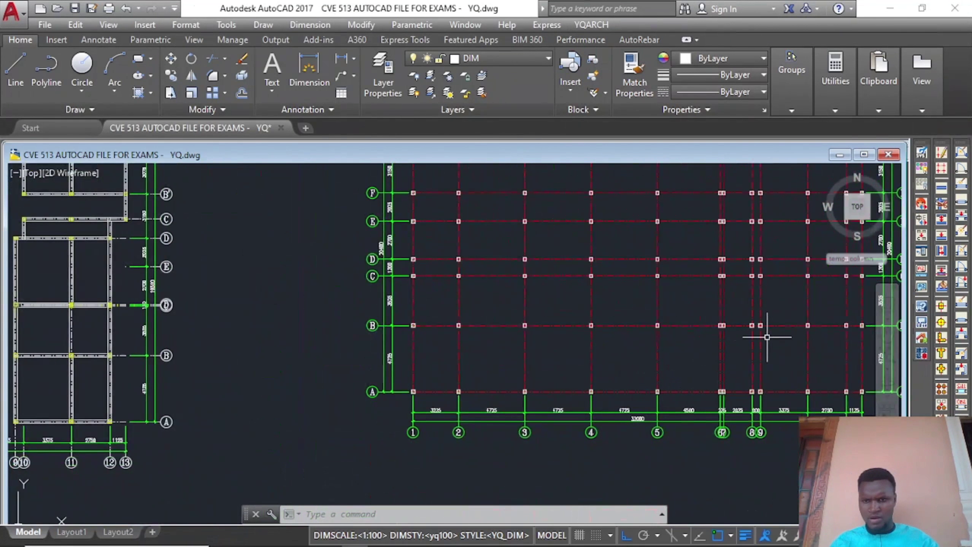
{"action": "middle_click_drag", "start_coordinate": [769, 338], "coordinate": [627, 348]}
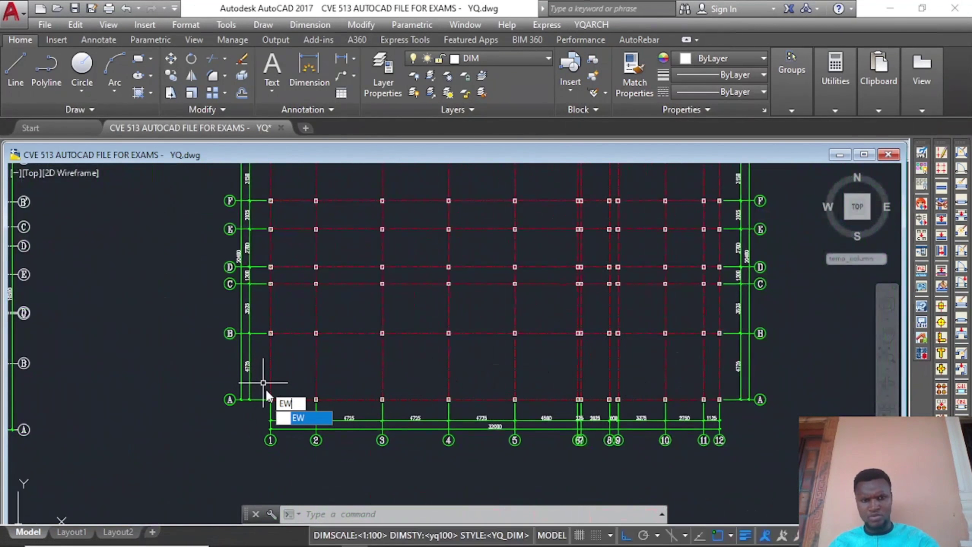
{"action": "type", "text": "EW"}
{"action": "key", "text": "Return"}
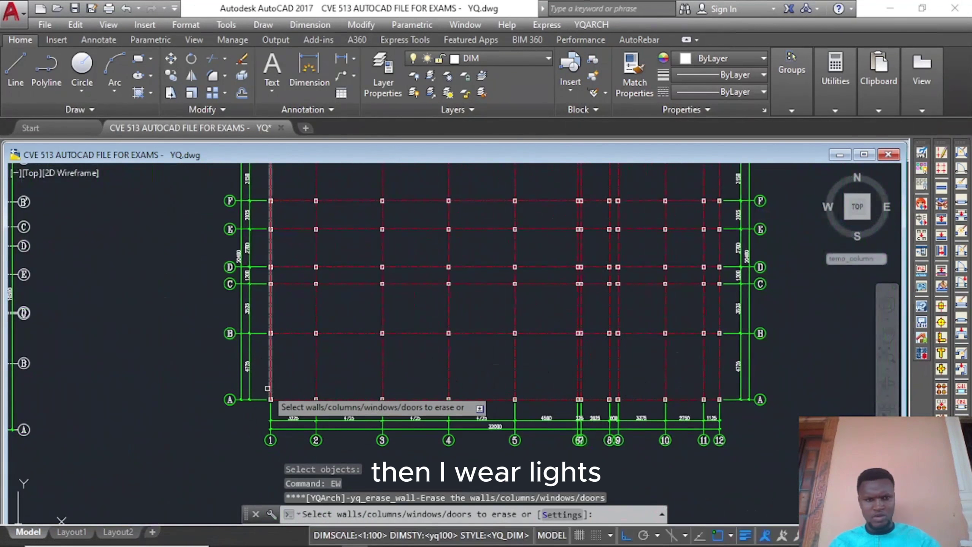
{"action": "mouse_move", "coordinate": [258, 379]}
{"action": "left_mouse_down"}
{"action": "mouse_move", "coordinate": [270, 437]}
{"action": "mouse_move", "coordinate": [454, 417]}
{"action": "mouse_move", "coordinate": [564, 422]}
{"action": "mouse_move", "coordinate": [560, 349]}
{"action": "mouse_move", "coordinate": [555, 361]}
{"action": "left_mouse_up"}
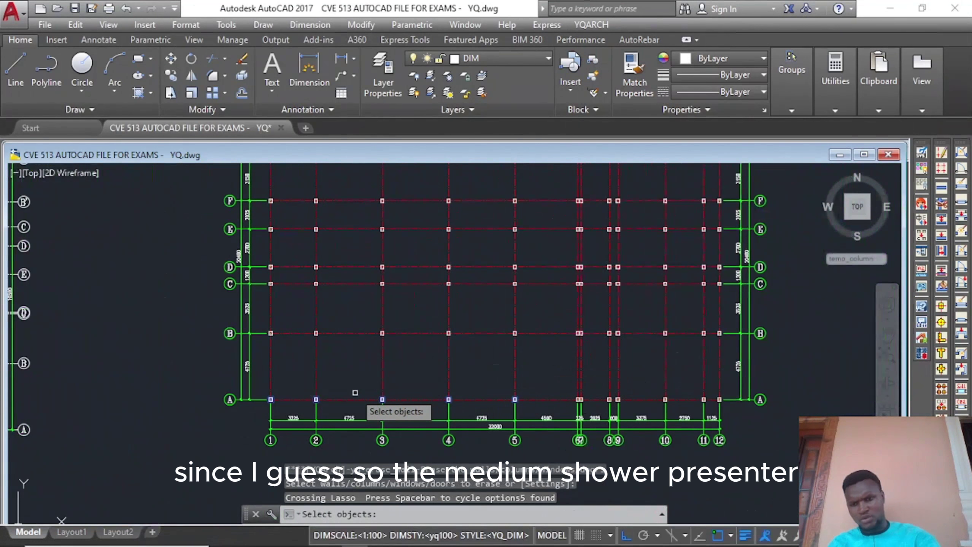
{"action": "key", "text": "Return"}
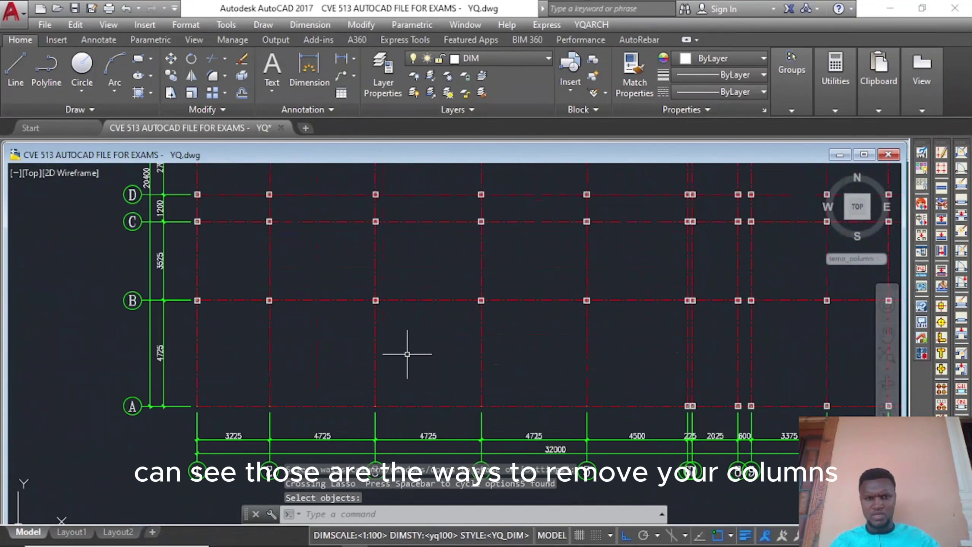
{"action": "middle_click_drag", "start_coordinate": [410, 353], "coordinate": [460, 435]}
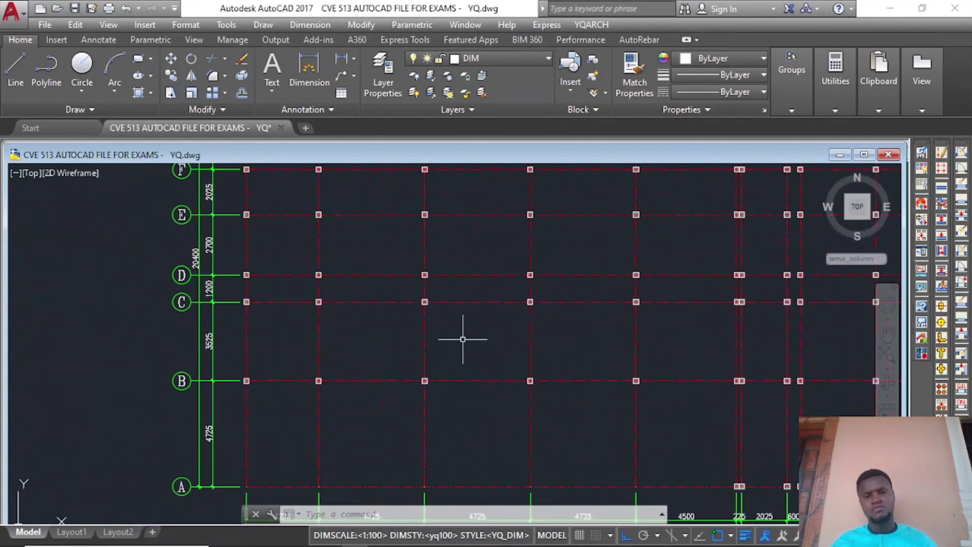
{"action": "mouse_move", "coordinate": [462, 336]}
{"action": "middle_mouse_down"}
{"action": "mouse_move", "coordinate": [482, 391]}
{"action": "mouse_move", "coordinate": [482, 466]}
{"action": "middle_mouse_up"}
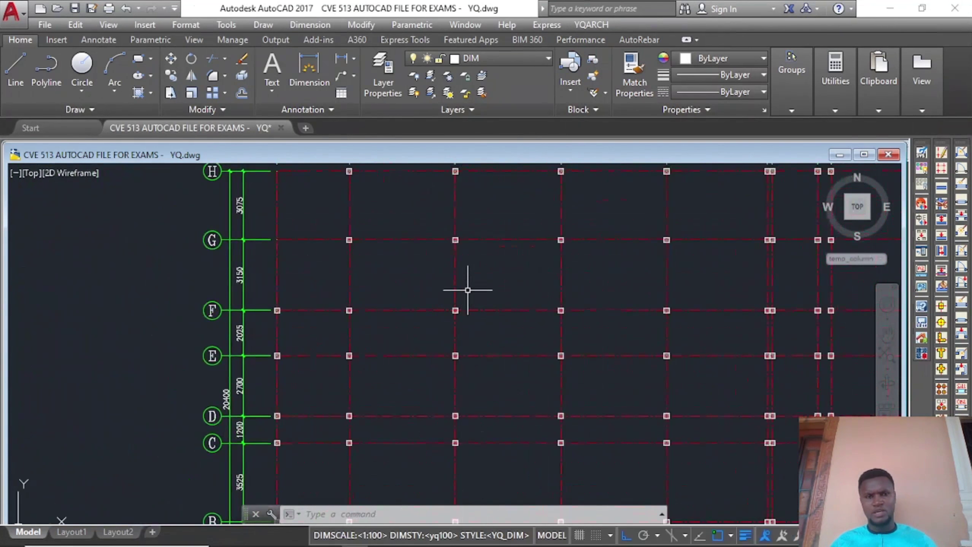
{"action": "mouse_move", "coordinate": [468, 290]}
{"action": "middle_mouse_down"}
{"action": "mouse_move", "coordinate": [475, 373]}
{"action": "mouse_move", "coordinate": [444, 449]}
{"action": "middle_mouse_up"}
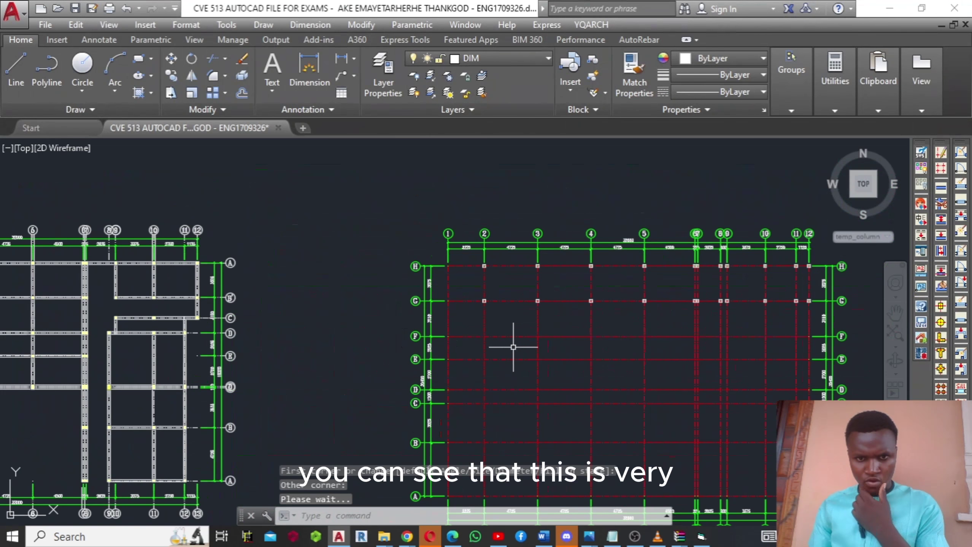
{"action": "scroll", "coordinate": [560, 318], "scroll_direction": "up", "scroll_amount": 2}
{"action": "scroll", "coordinate": [571, 315], "scroll_direction": "up", "scroll_amount": 2}
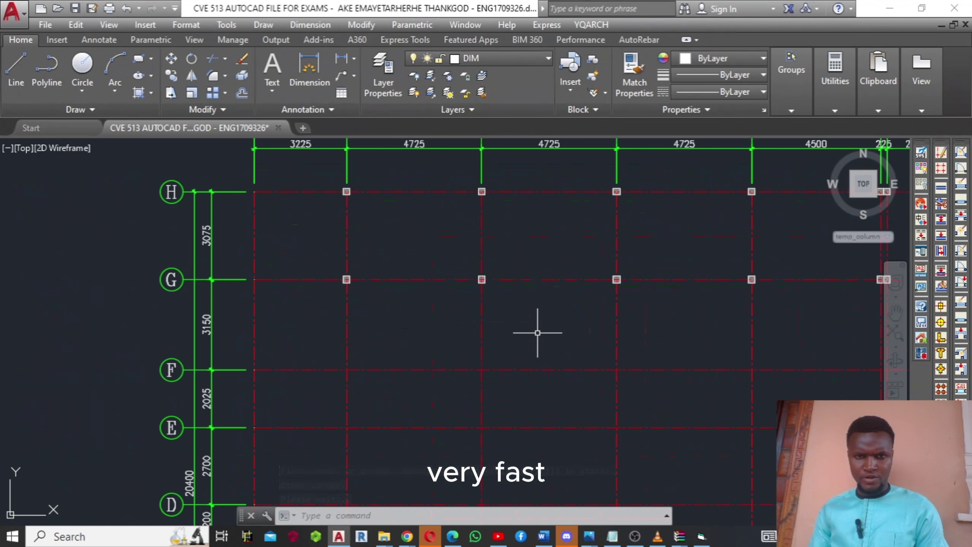
{"action": "scroll", "coordinate": [538, 334], "scroll_direction": "down", "scroll_amount": 2}
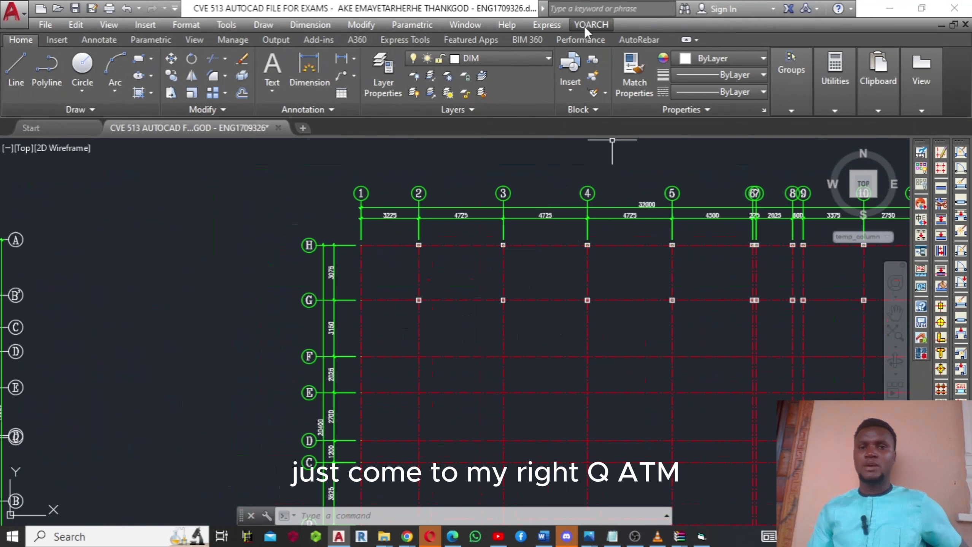
- Start YQArch's Axis Line to Walls conversion with a wall thickness of 230
{"action": "left_click", "coordinate": [596, 26]}
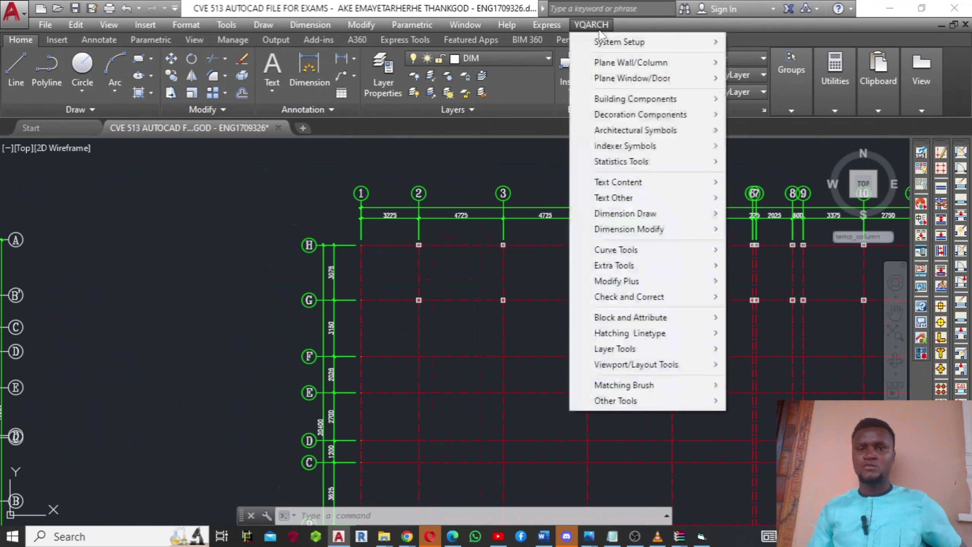
{"action": "mouse_move", "coordinate": [611, 63]}
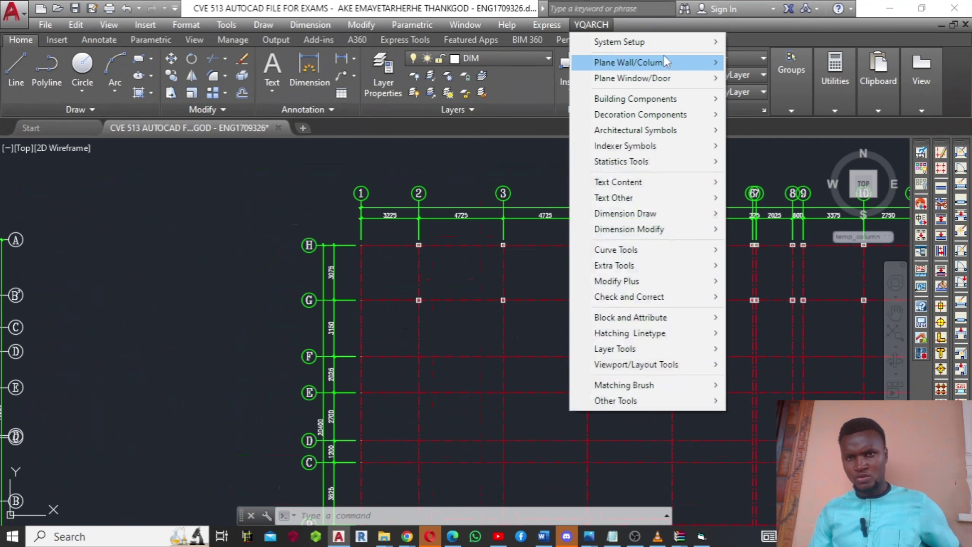
{"action": "mouse_move", "coordinate": [664, 57]}
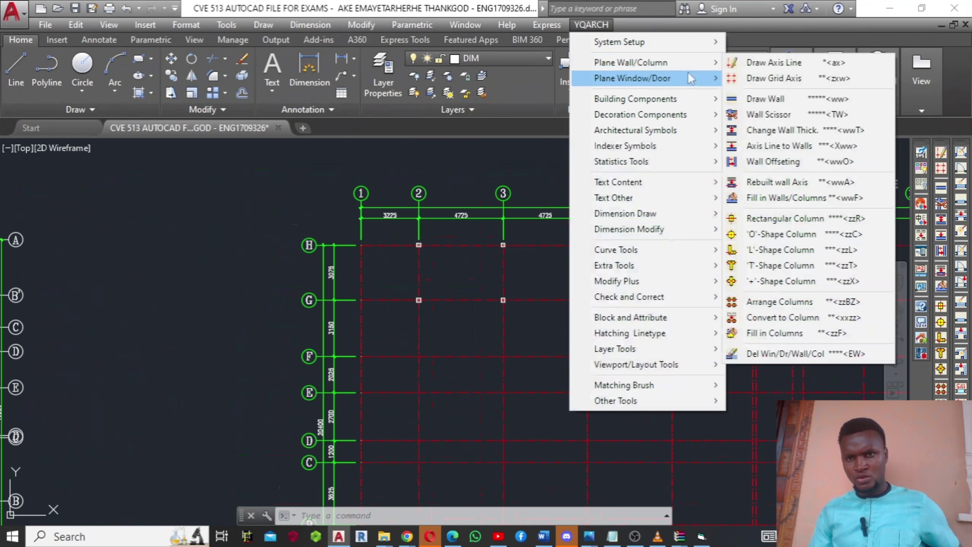
{"action": "left_click", "coordinate": [784, 148]}
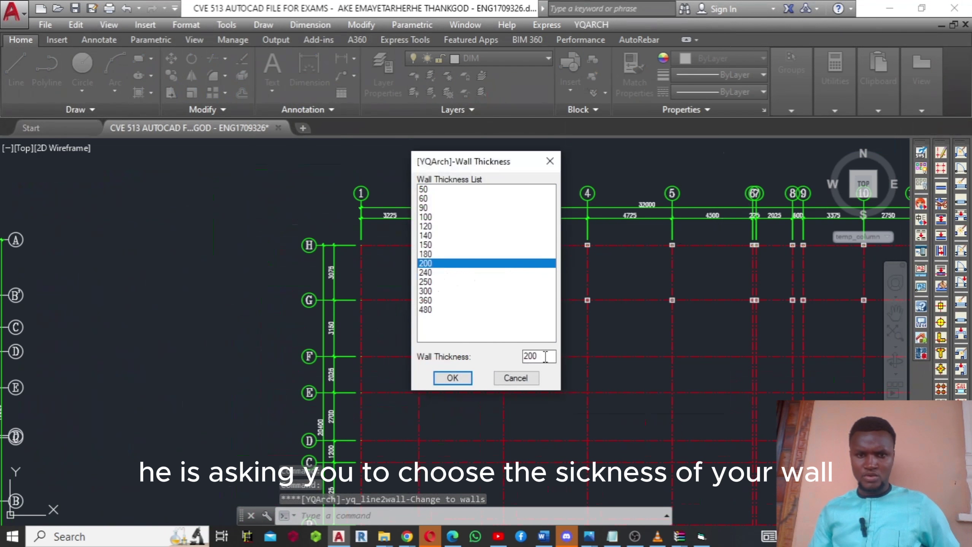
{"action": "key", "text": "BackSpace"}
{"action": "key", "text": "BackSpace"}
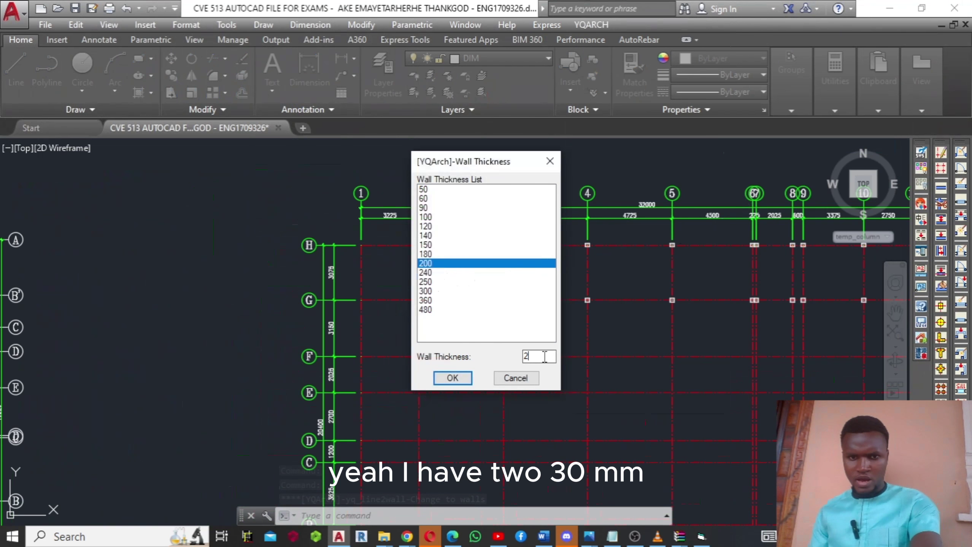
{"action": "type", "text": "30"}
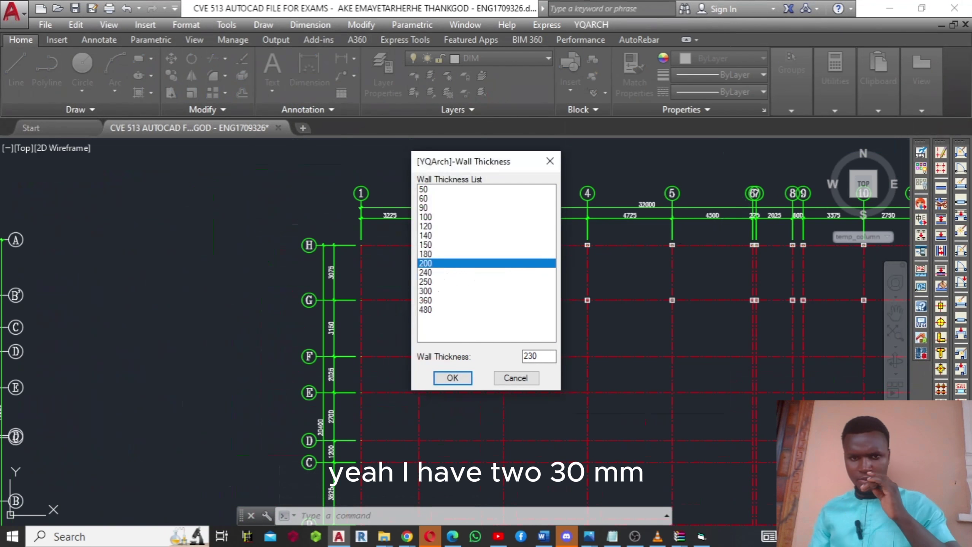
{"action": "left_click", "coordinate": [442, 379]}
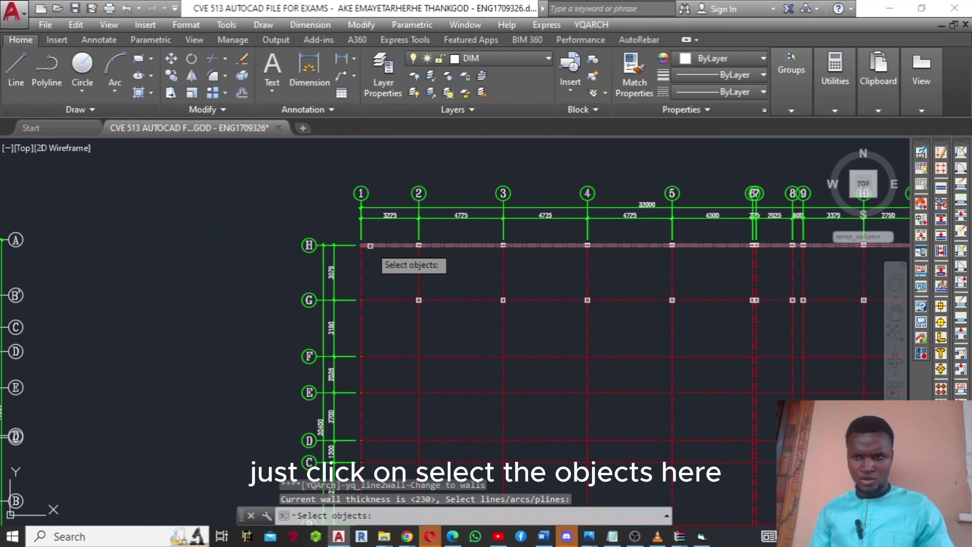
- Convert horizontal axes H, G, F, E and D and vertical axes 1 to 4 into walls
{"action": "left_click", "coordinate": [370, 246]}
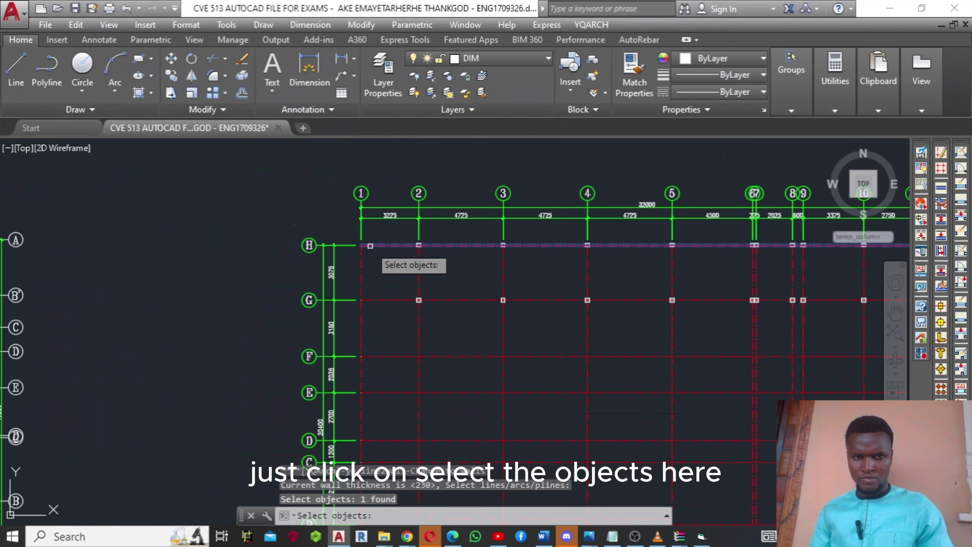
{"action": "left_click", "coordinate": [393, 300]}
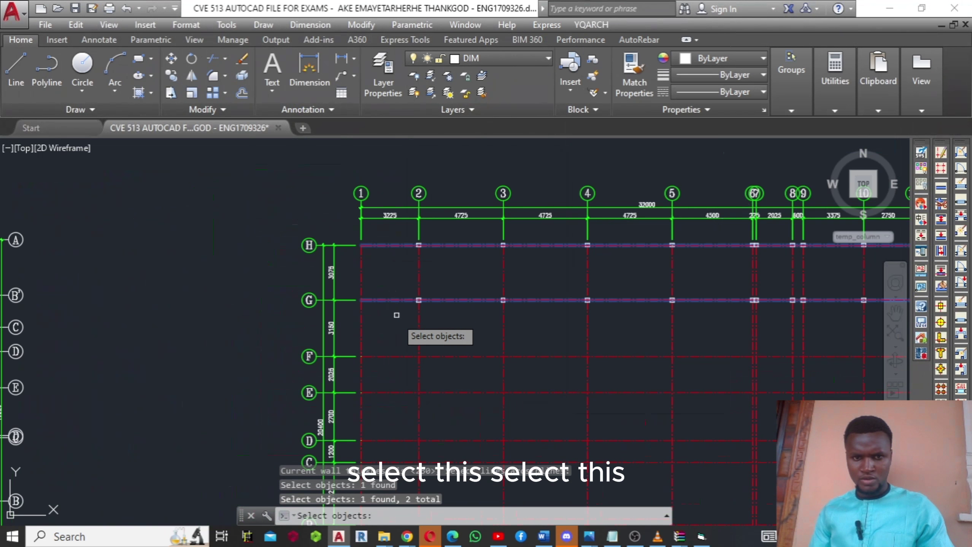
{"action": "left_click", "coordinate": [403, 355]}
{"action": "left_click", "coordinate": [397, 387]}
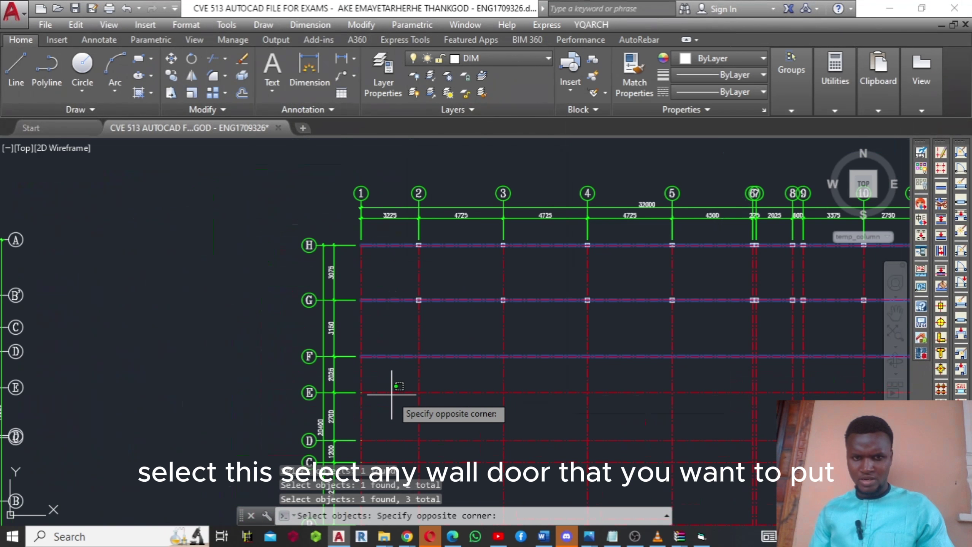
{"action": "left_click", "coordinate": [397, 391]}
{"action": "left_click", "coordinate": [399, 393]}
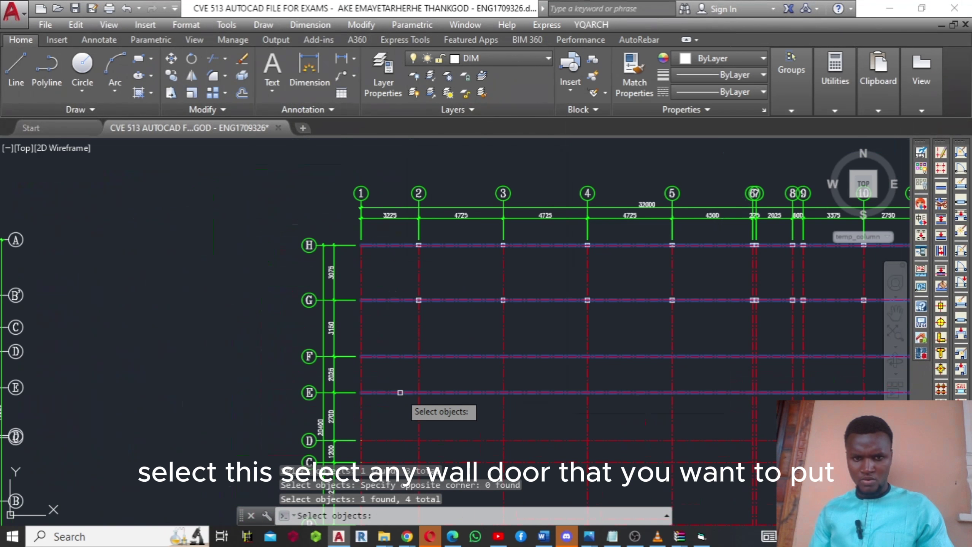
{"action": "left_click", "coordinate": [405, 439]}
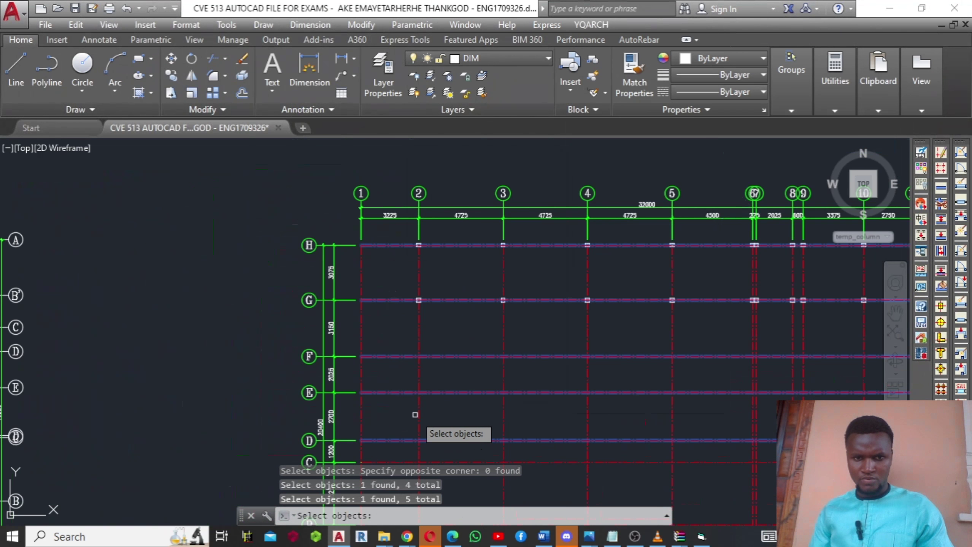
{"action": "left_click", "coordinate": [418, 418]}
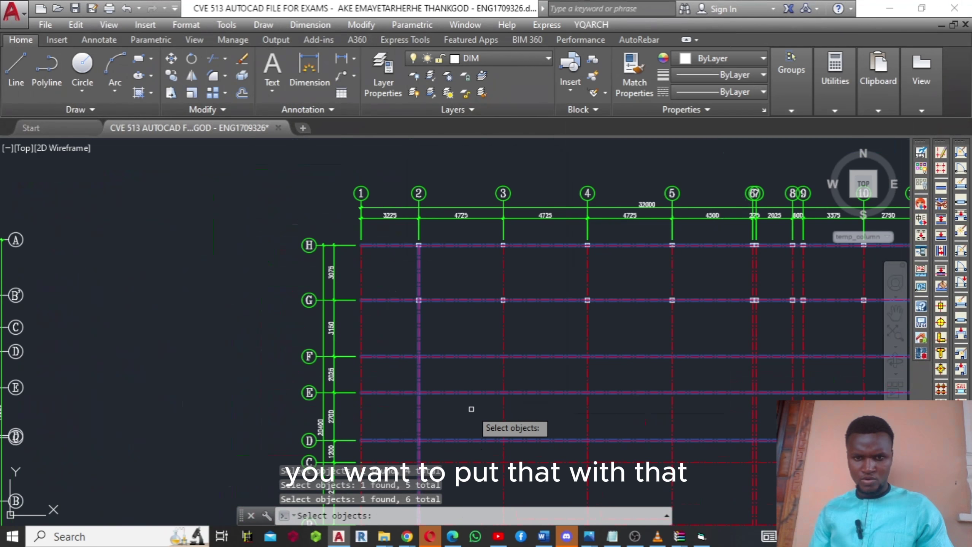
{"action": "left_click", "coordinate": [503, 406]}
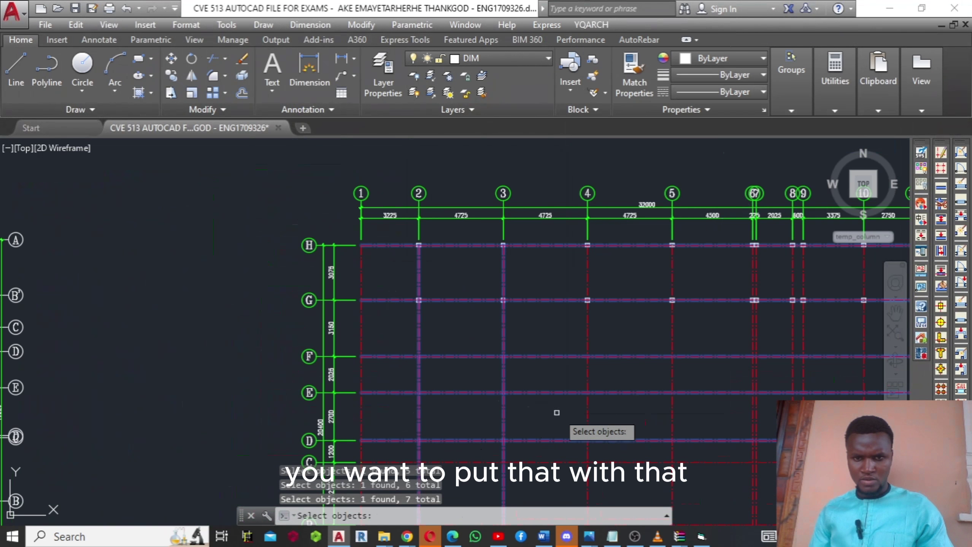
{"action": "left_click", "coordinate": [586, 408]}
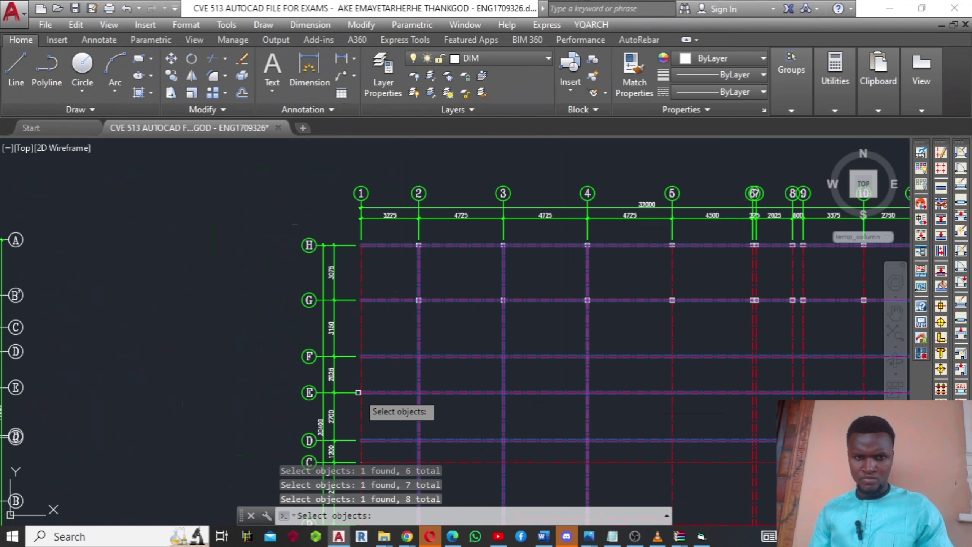
{"action": "left_click", "coordinate": [361, 409]}
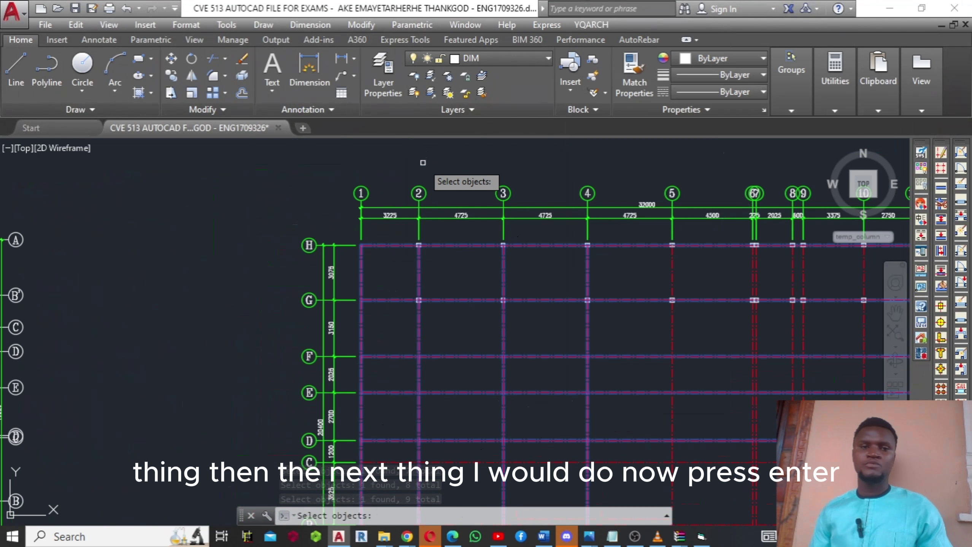
{"action": "key", "text": "Return"}
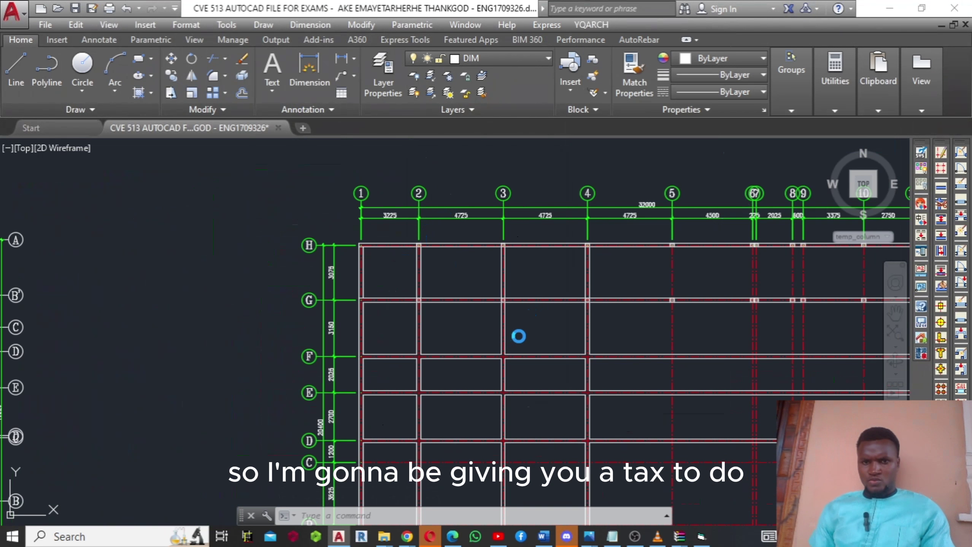
- Restart the axis-to-wall conversion at thickness 230 and pick axes C, B, 5 and 7 for it
{"action": "scroll", "coordinate": [519, 335], "scroll_direction": "down", "scroll_amount": 2}
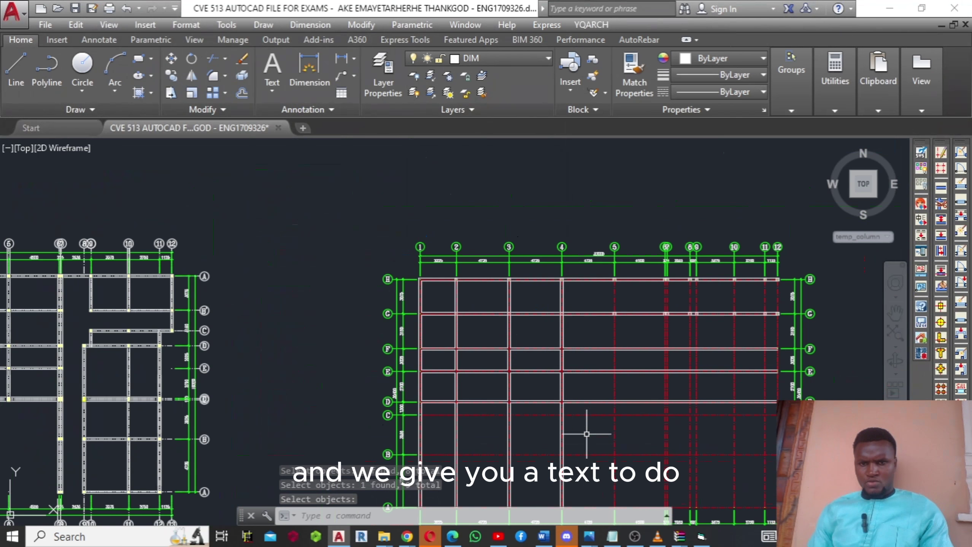
{"action": "key", "text": "Return"}
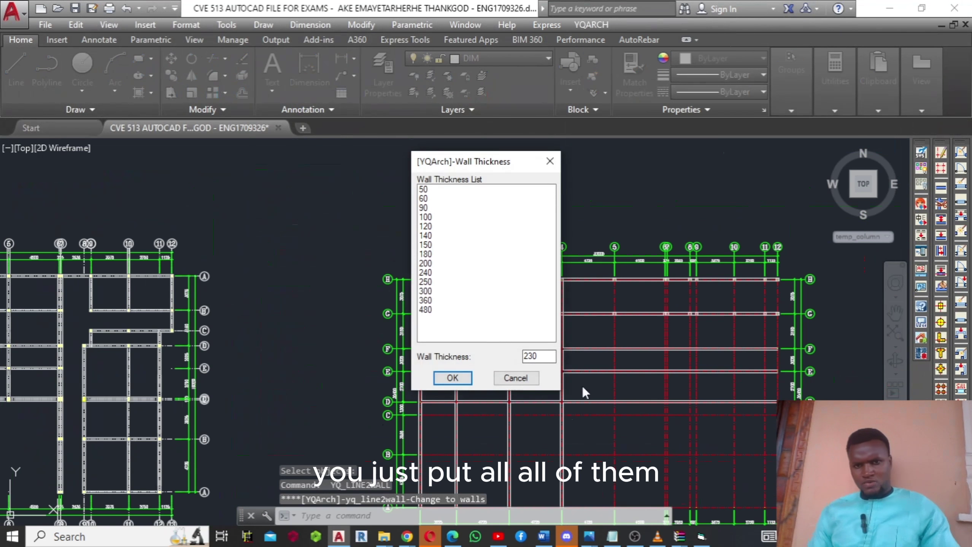
{"action": "left_click", "coordinate": [451, 378]}
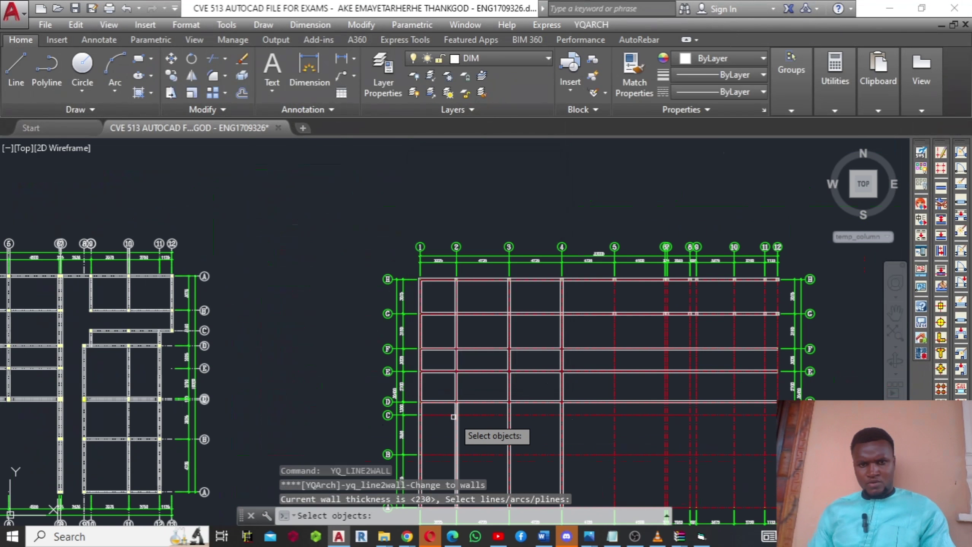
{"action": "left_click", "coordinate": [479, 416]}
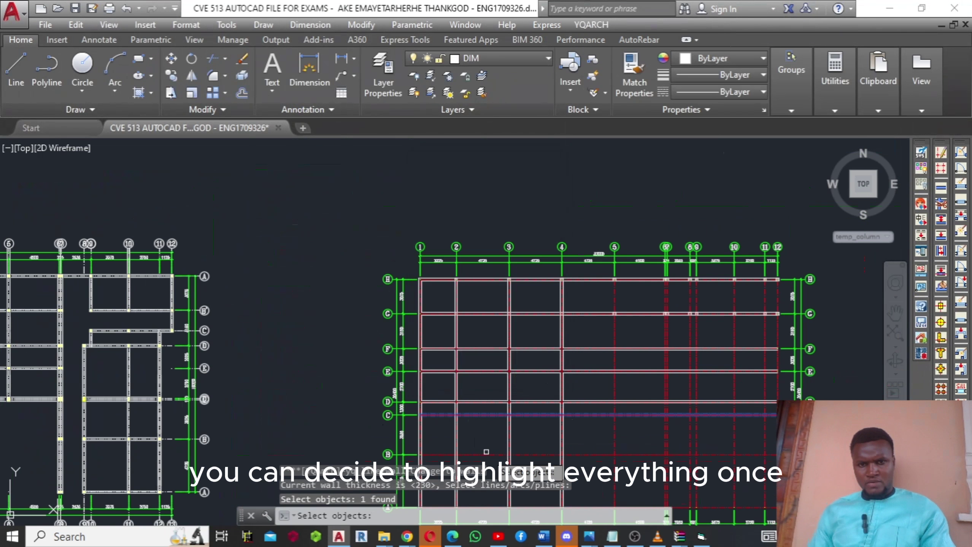
{"action": "left_click", "coordinate": [483, 455]}
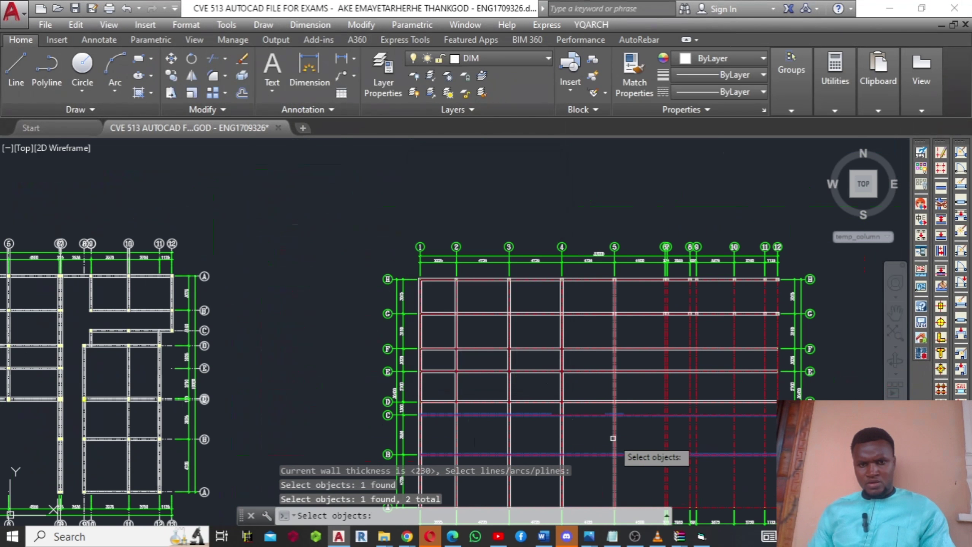
{"action": "left_click", "coordinate": [614, 439]}
{"action": "left_click", "coordinate": [667, 436]}
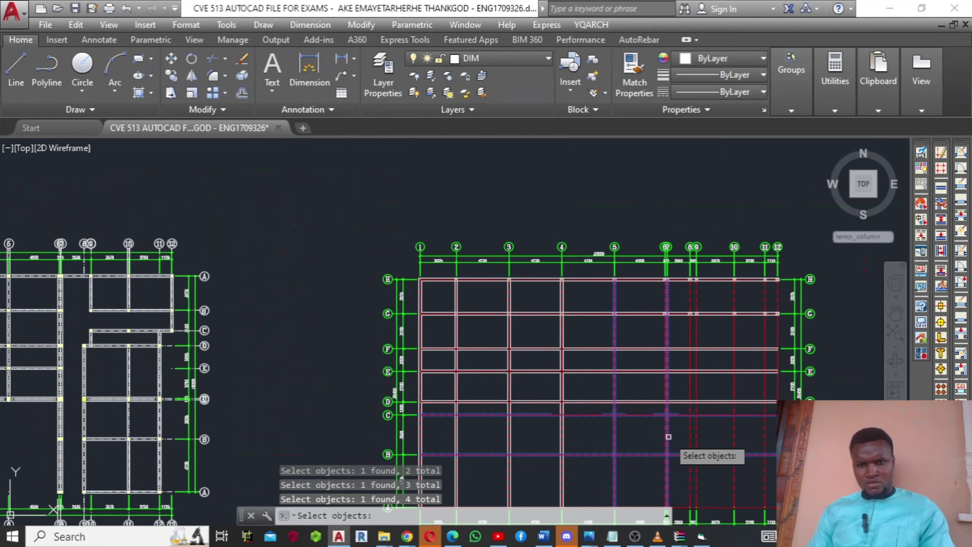
- Add vertical axes 6, 8 and 9 to the lines picked for the wall conversion
{"action": "scroll", "coordinate": [667, 437], "scroll_direction": "up", "scroll_amount": 5}
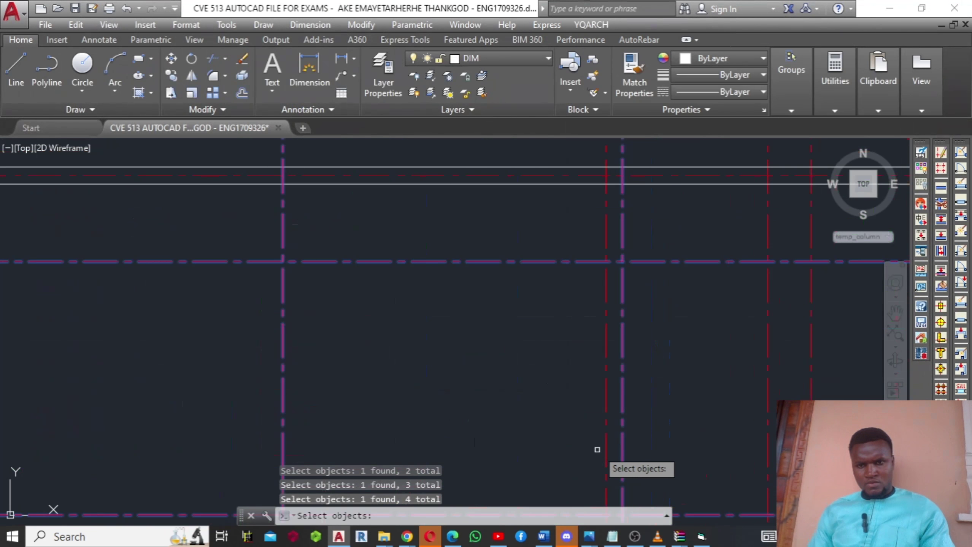
{"action": "left_click", "coordinate": [604, 451]}
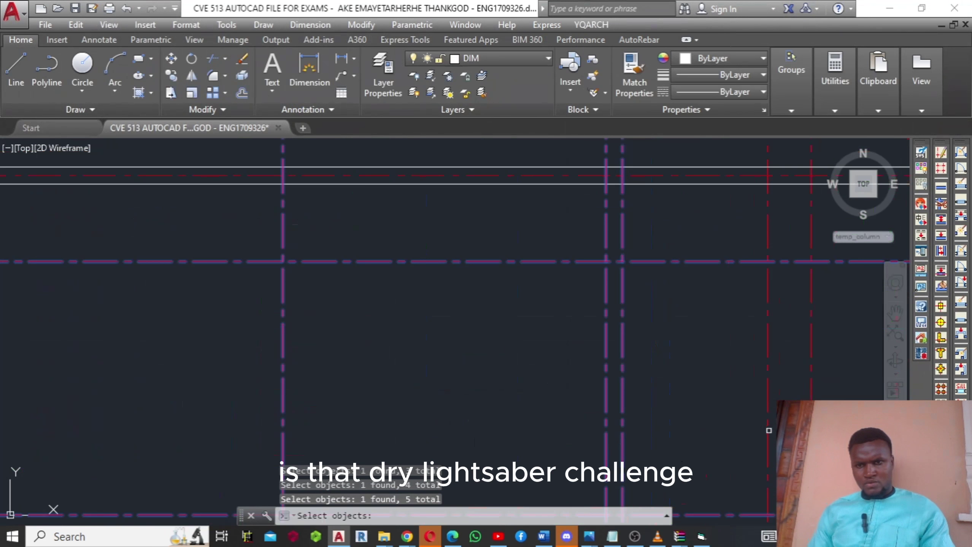
{"action": "left_click", "coordinate": [764, 430]}
{"action": "left_click", "coordinate": [764, 422]}
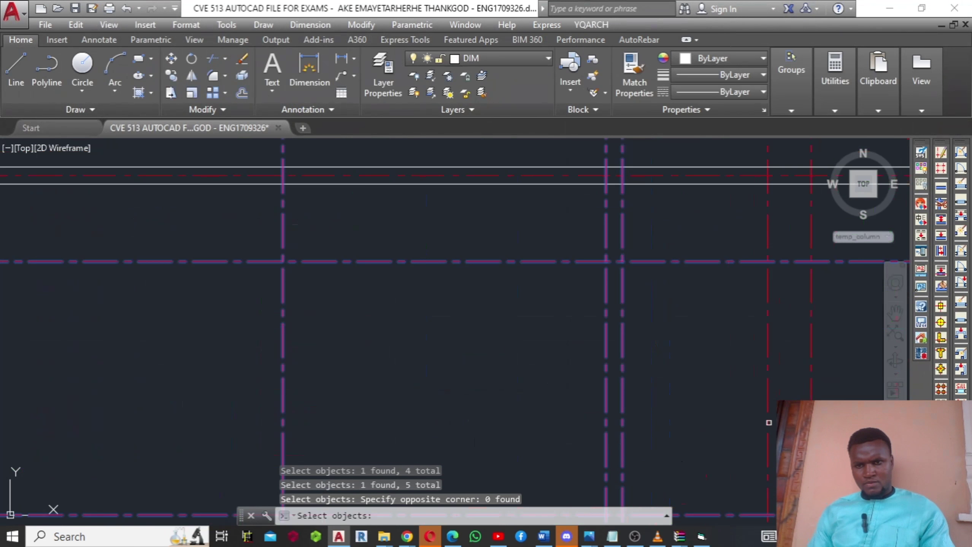
{"action": "left_click", "coordinate": [768, 423]}
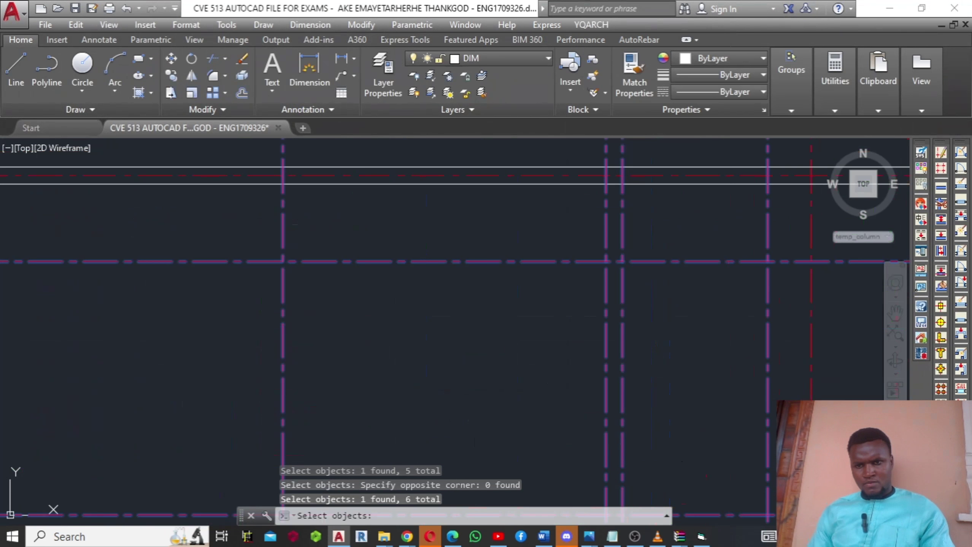
{"action": "left_click", "coordinate": [765, 428]}
{"action": "scroll", "coordinate": [762, 429], "scroll_direction": "down", "scroll_amount": 4}
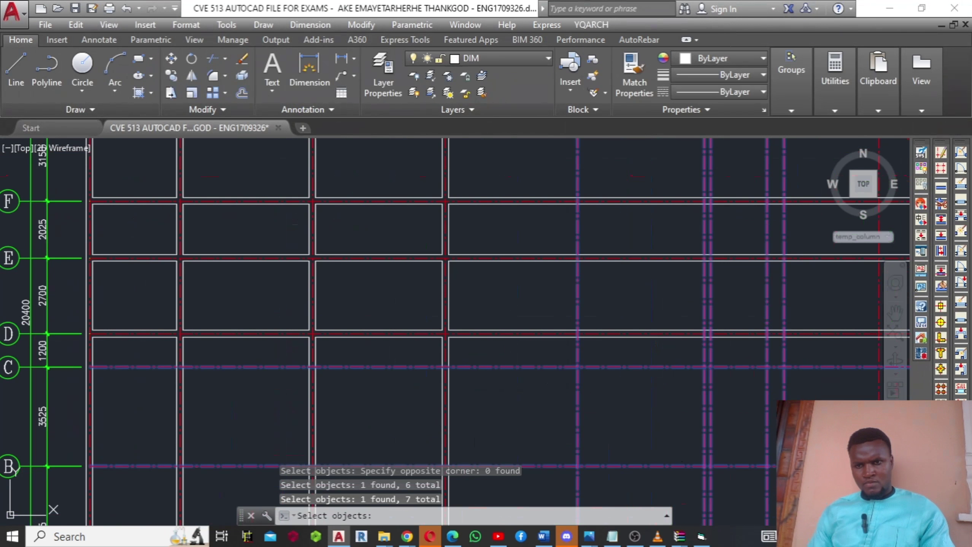
{"action": "scroll", "coordinate": [608, 385], "scroll_direction": "down", "scroll_amount": 4}
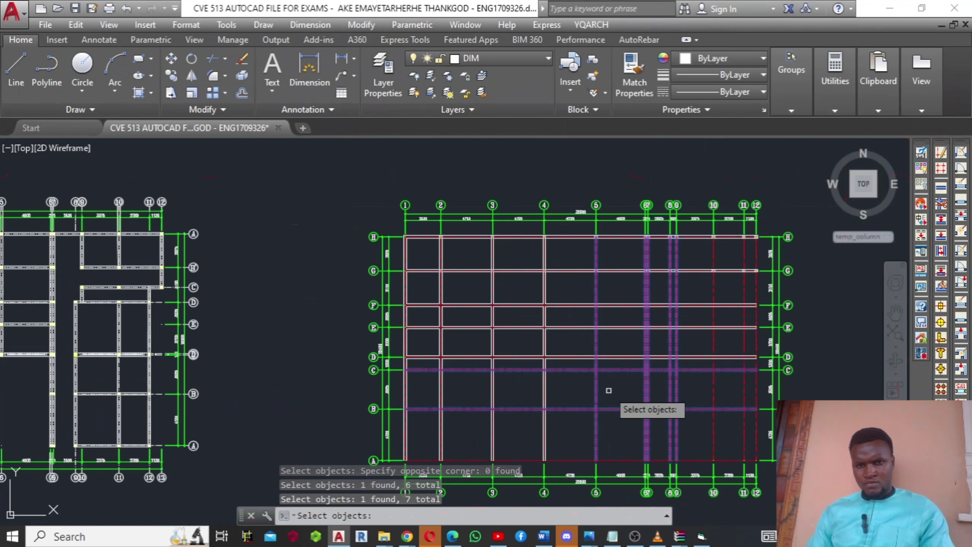
- Add the lowest horizontal axis, A, to the lines picked for the wall conversion
{"action": "scroll", "coordinate": [609, 390], "scroll_direction": "up", "scroll_amount": 1}
{"action": "scroll", "coordinate": [548, 451], "scroll_direction": "up", "scroll_amount": 5}
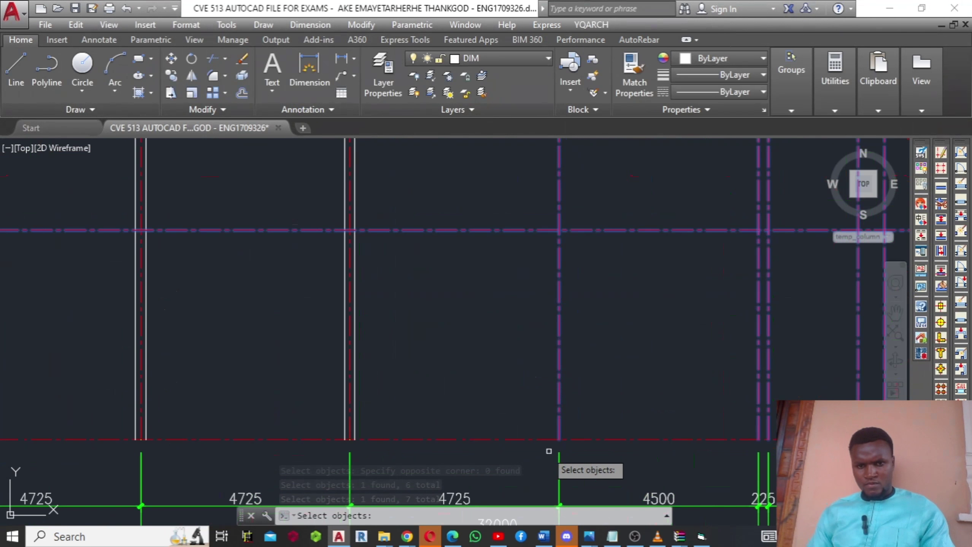
{"action": "left_click", "coordinate": [521, 440]}
{"action": "left_click", "coordinate": [526, 437]}
{"action": "scroll", "coordinate": [543, 401], "scroll_direction": "down", "scroll_amount": 5}
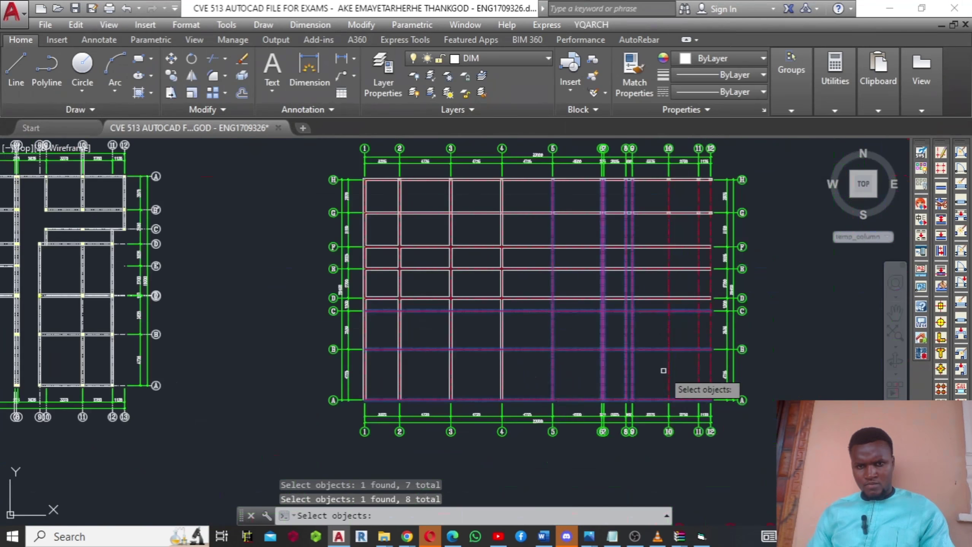
- Pick vertical axes 10, 11 and 12 as well and convert all the picked axes into walls
{"action": "scroll", "coordinate": [664, 371], "scroll_direction": "up", "scroll_amount": 2}
{"action": "left_click", "coordinate": [667, 373]}
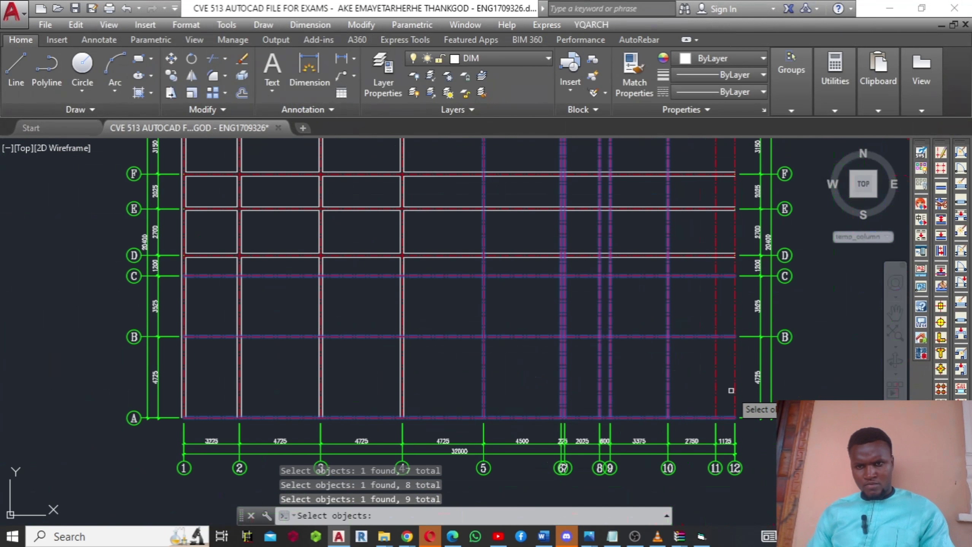
{"action": "left_click", "coordinate": [716, 396]}
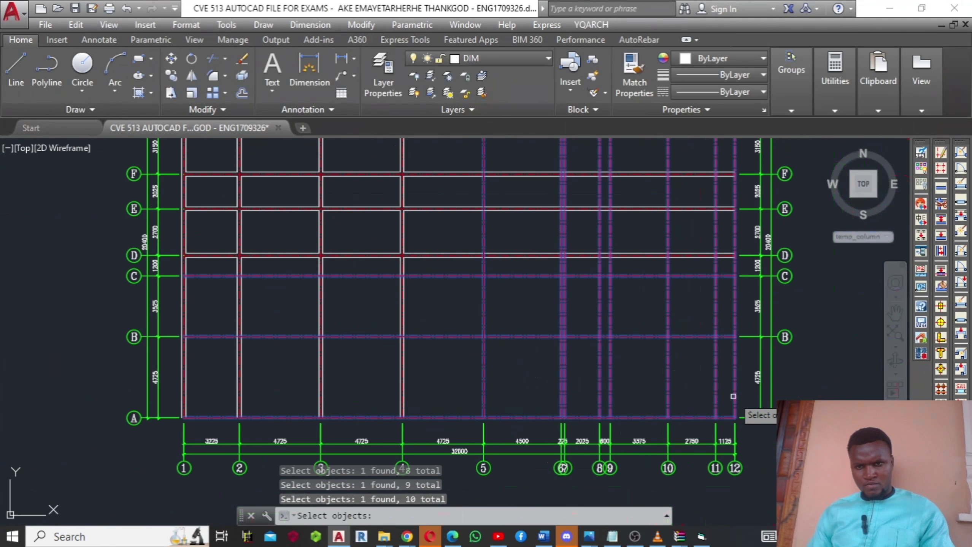
{"action": "left_click", "coordinate": [734, 396]}
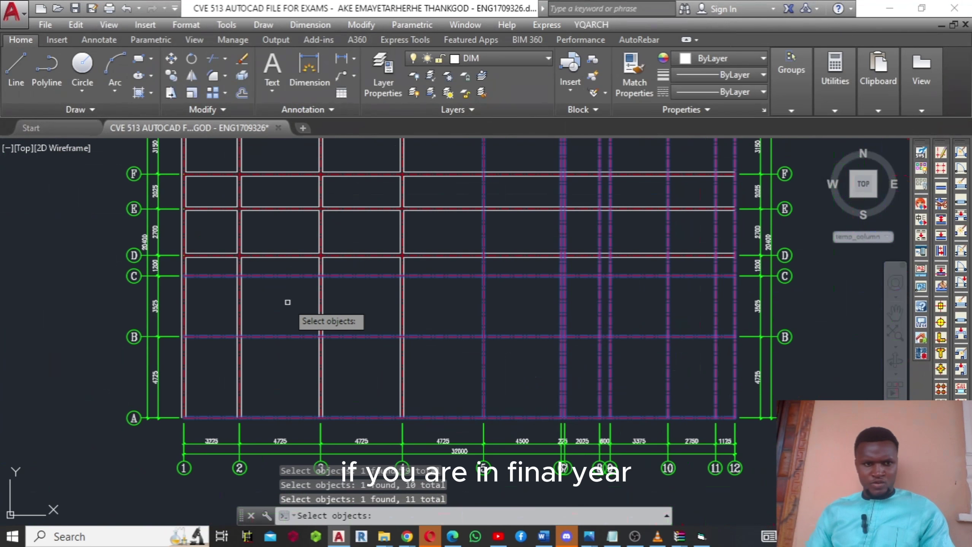
{"action": "mouse_move", "coordinate": [270, 308]}
{"action": "middle_mouse_down"}
{"action": "mouse_move", "coordinate": [323, 354]}
{"action": "mouse_move", "coordinate": [363, 453]}
{"action": "mouse_move", "coordinate": [343, 397]}
{"action": "mouse_move", "coordinate": [356, 362]}
{"action": "mouse_move", "coordinate": [384, 405]}
{"action": "middle_mouse_up"}
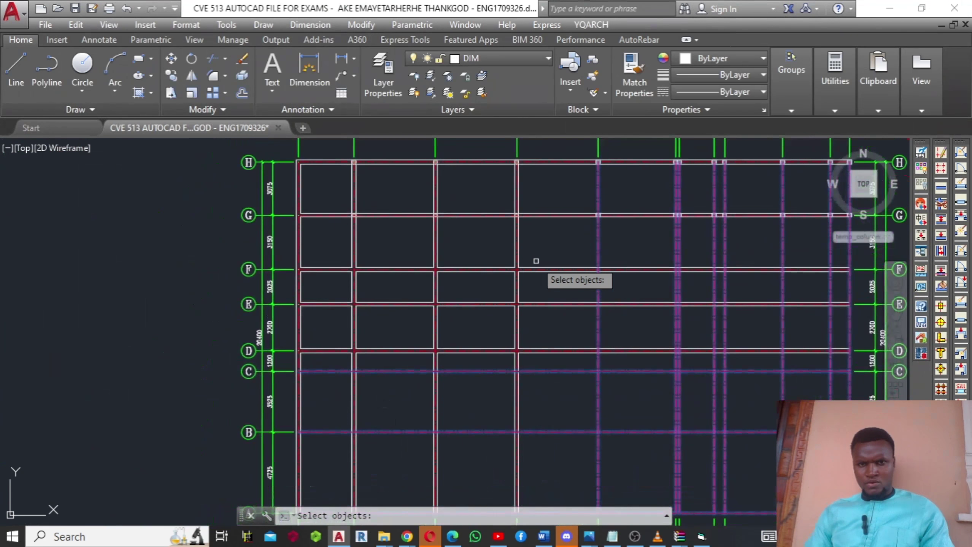
{"action": "scroll", "coordinate": [535, 264], "scroll_direction": "down", "scroll_amount": 4}
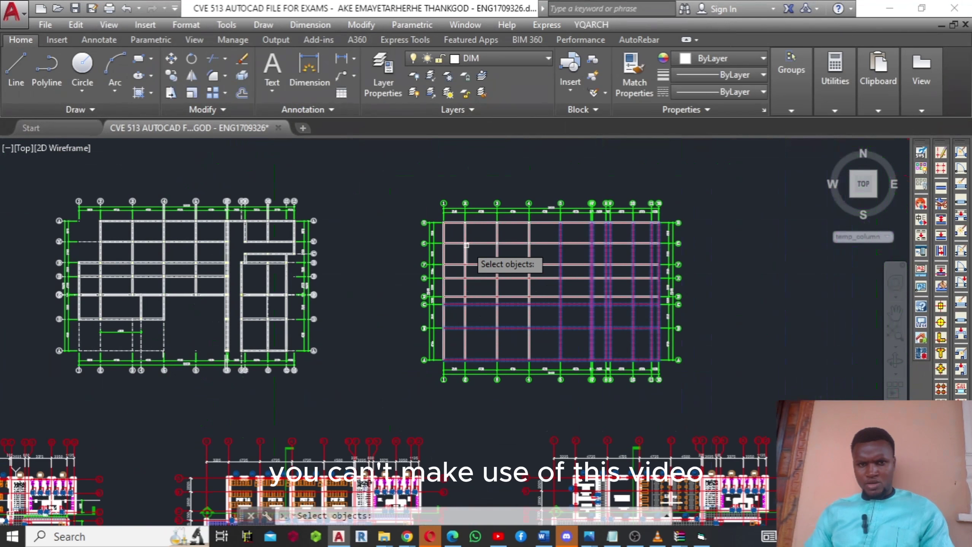
{"action": "key", "text": "Return"}
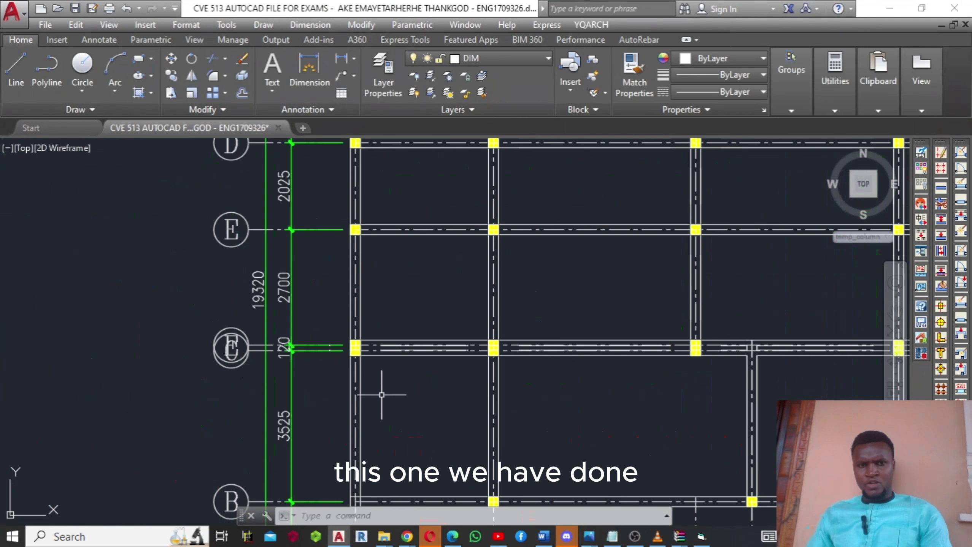
- Examine the finished wall grid and its columns alongside the earlier framing plan
{"action": "scroll", "coordinate": [427, 386], "scroll_direction": "down", "scroll_amount": 4}
{"action": "scroll", "coordinate": [547, 393], "scroll_direction": "down", "scroll_amount": 3}
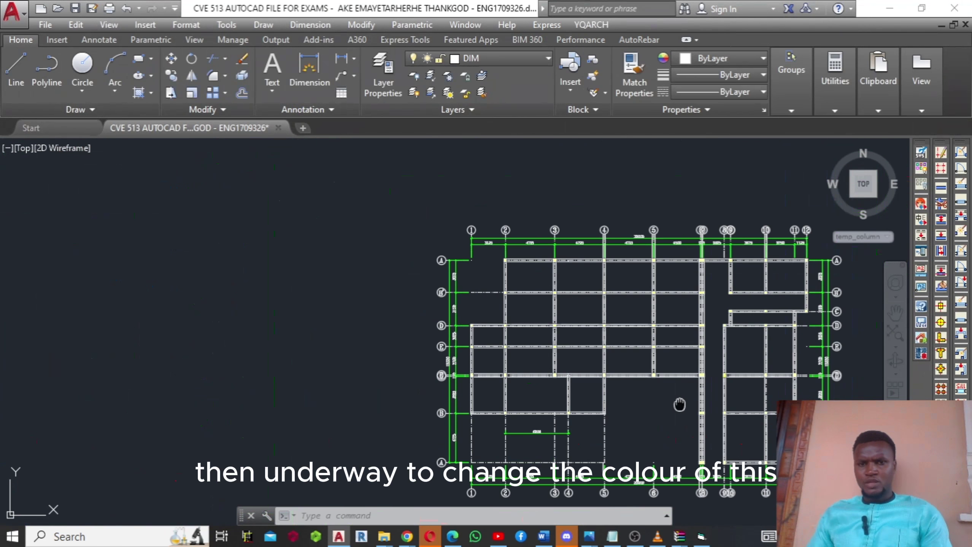
{"action": "scroll", "coordinate": [679, 404], "scroll_direction": "up", "scroll_amount": 1}
{"action": "scroll", "coordinate": [567, 393], "scroll_direction": "down", "scroll_amount": 4}
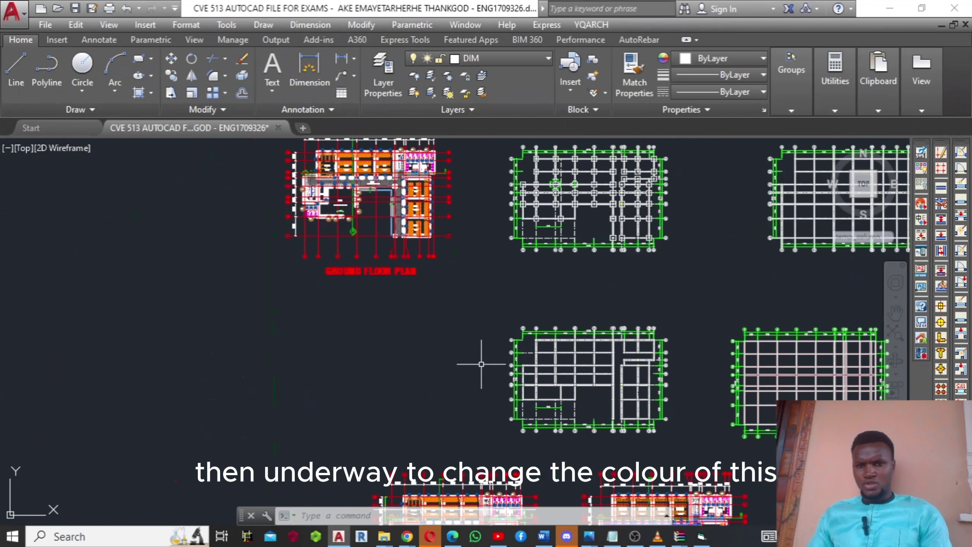
{"action": "middle_click_drag", "start_coordinate": [766, 393], "coordinate": [448, 343]}
{"action": "scroll", "coordinate": [440, 337], "scroll_direction": "up", "scroll_amount": 5}
{"action": "scroll", "coordinate": [411, 339], "scroll_direction": "down", "scroll_amount": 6}
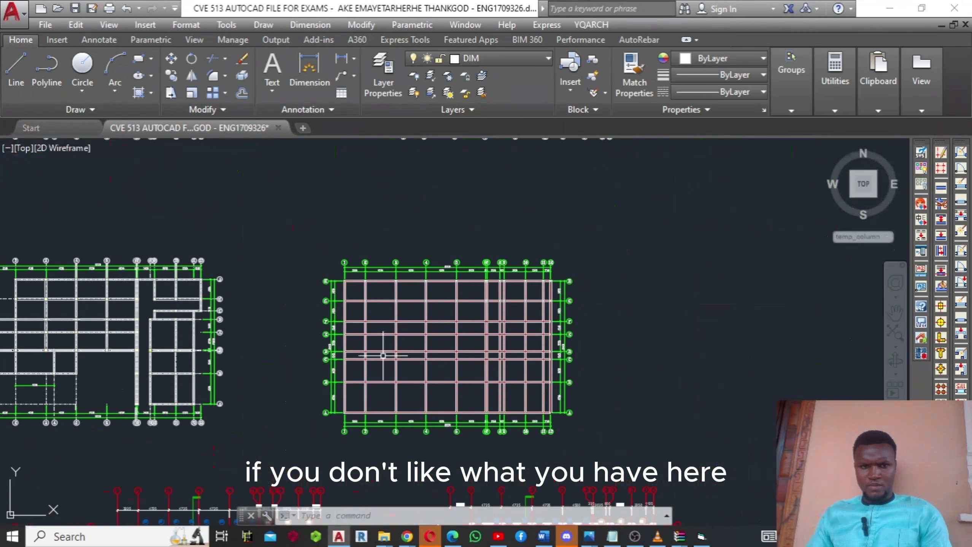
{"action": "middle_click_drag", "start_coordinate": [377, 339], "coordinate": [383, 265]}
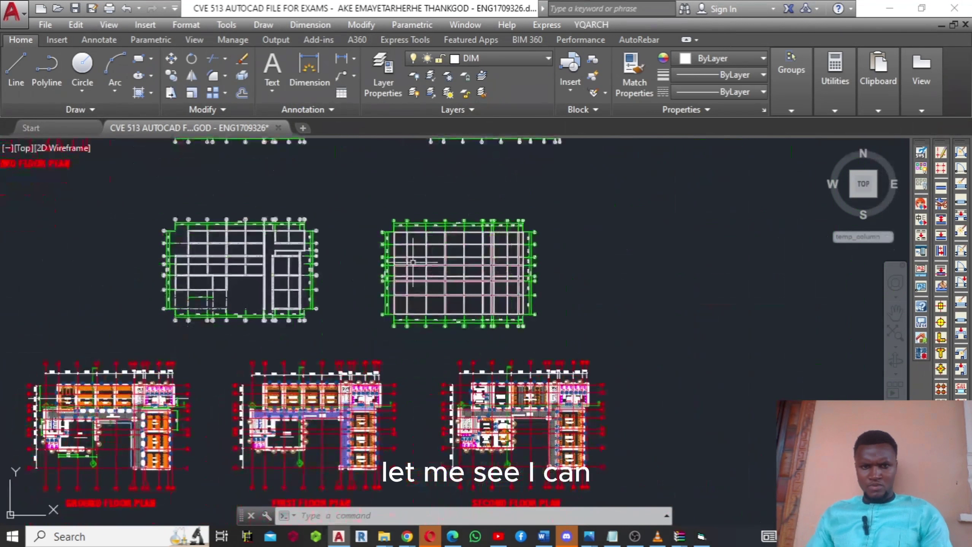
{"action": "scroll", "coordinate": [440, 265], "scroll_direction": "up", "scroll_amount": 7}
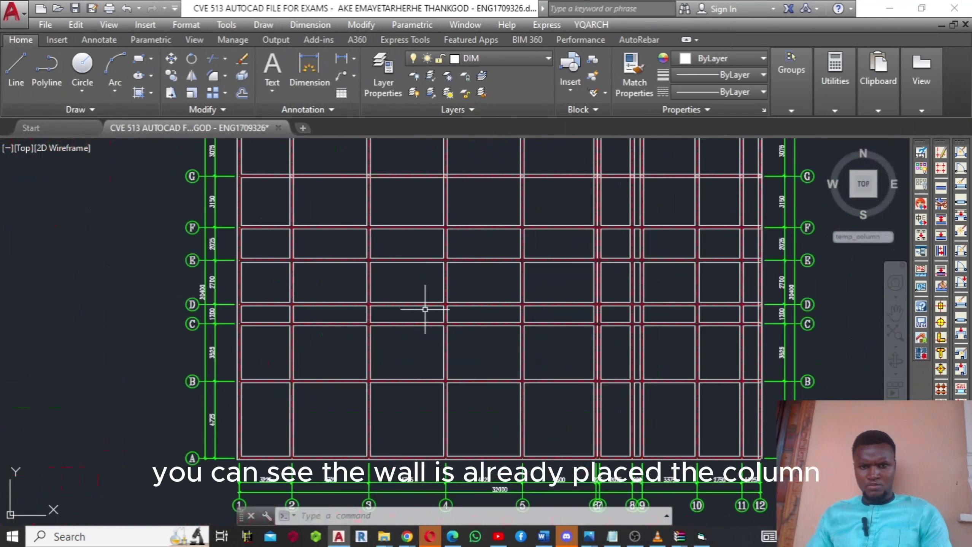
{"action": "scroll", "coordinate": [477, 220], "scroll_direction": "up", "scroll_amount": 2}
{"action": "middle_click_drag", "start_coordinate": [477, 220], "coordinate": [553, 481]}
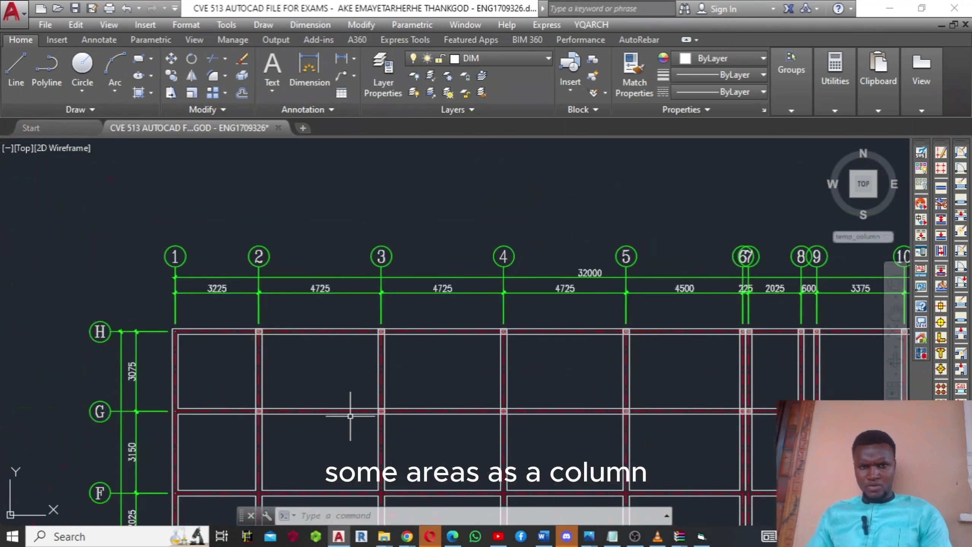
{"action": "scroll", "coordinate": [401, 377], "scroll_direction": "down", "scroll_amount": 4}
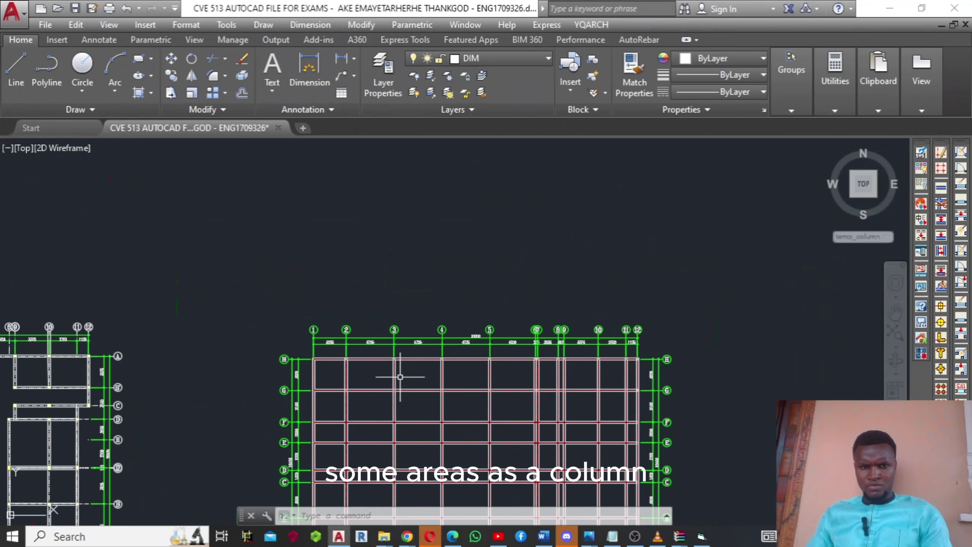
- Select the solid fill of a column on axis H, extend the selection to all similar hatches and open their properties
{"action": "scroll", "coordinate": [400, 377], "scroll_direction": "up", "scroll_amount": 6}
{"action": "scroll", "coordinate": [398, 311], "scroll_direction": "up", "scroll_amount": 5}
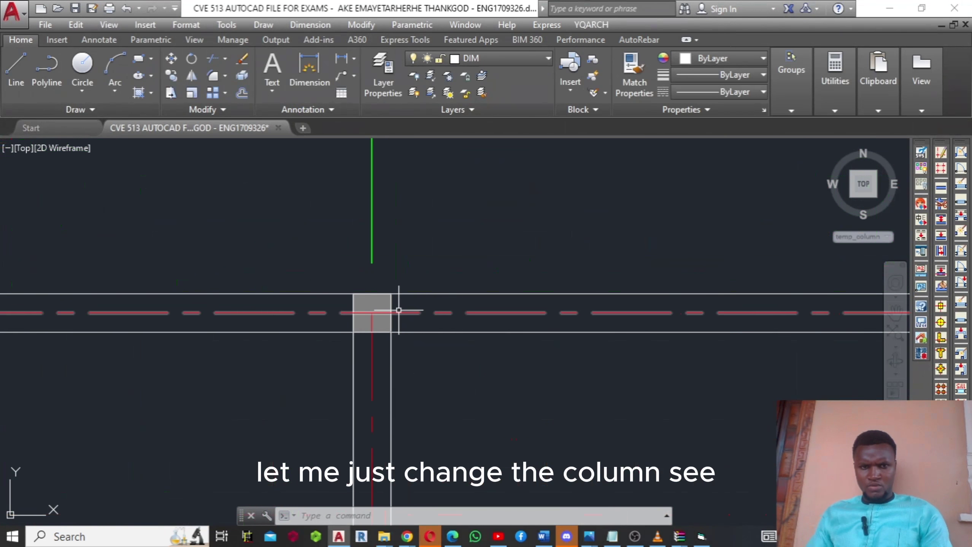
{"action": "left_click", "coordinate": [368, 302]}
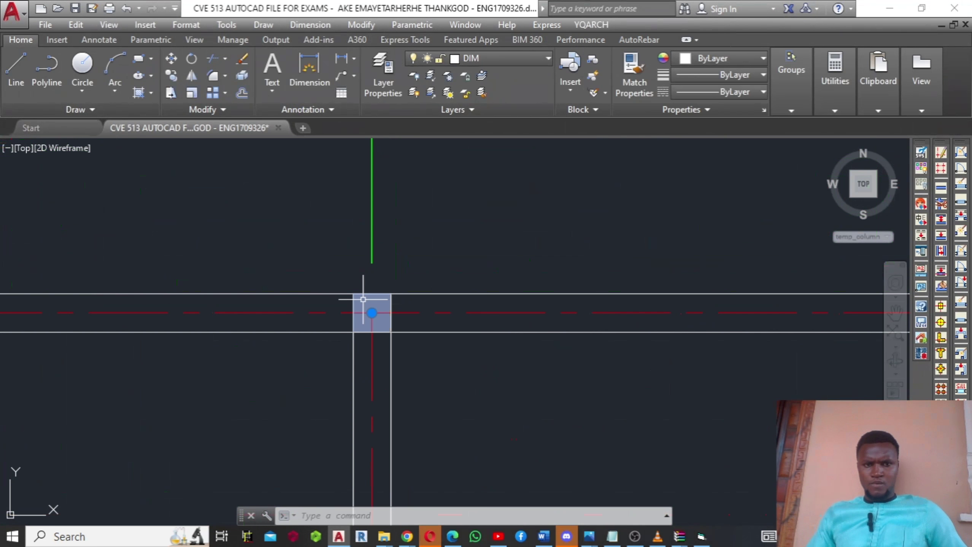
{"action": "left_click", "coordinate": [363, 300]}
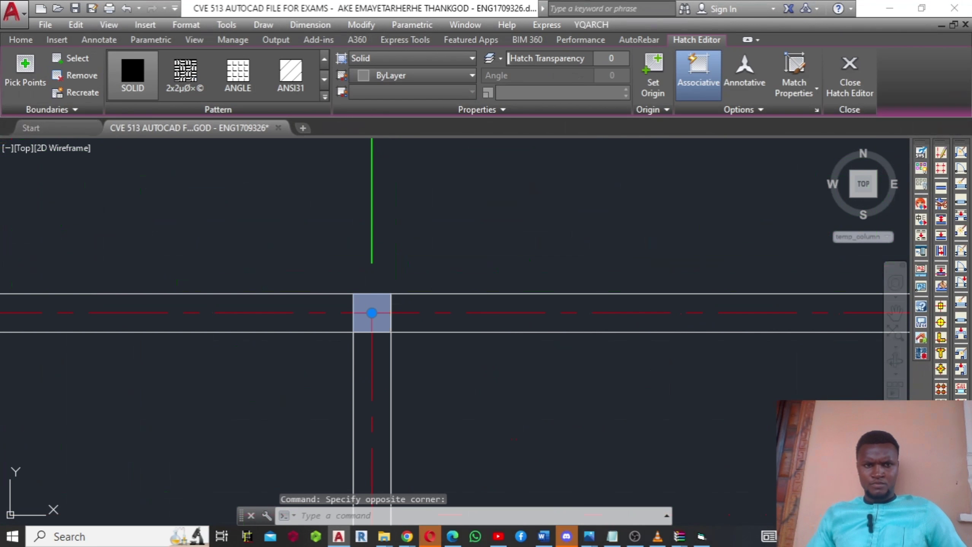
{"action": "right_click", "coordinate": [80, 293]}
{"action": "mouse_move", "coordinate": [102, 271]}
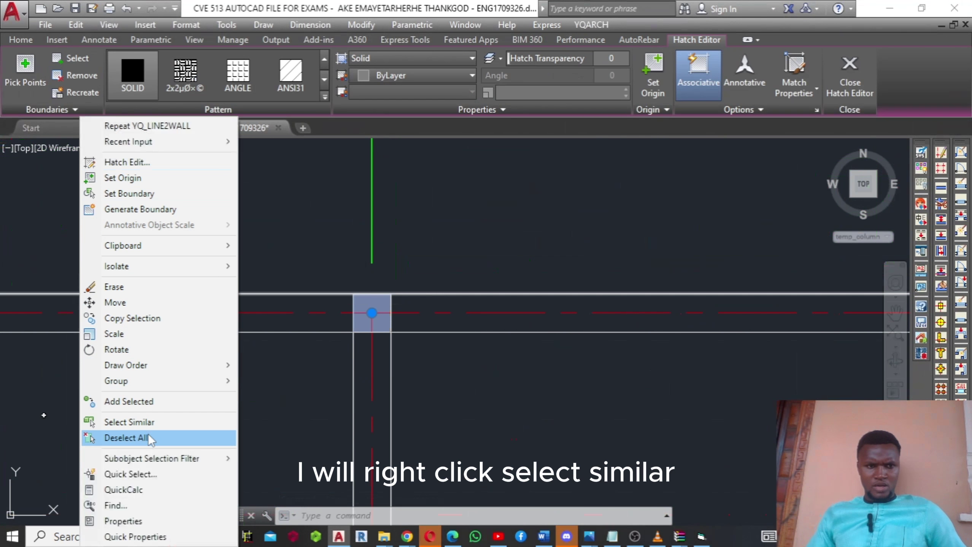
{"action": "right_click", "coordinate": [150, 422]}
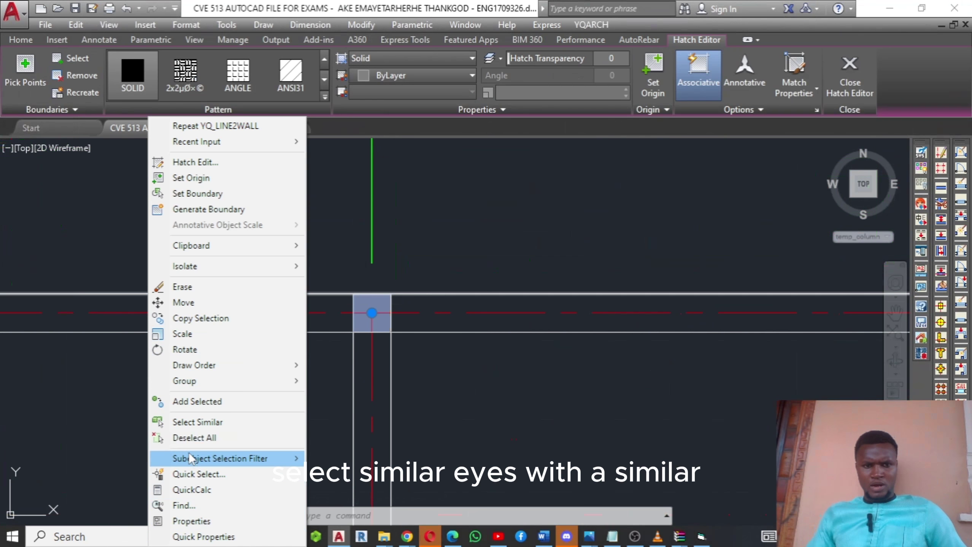
{"action": "left_click", "coordinate": [194, 521]}
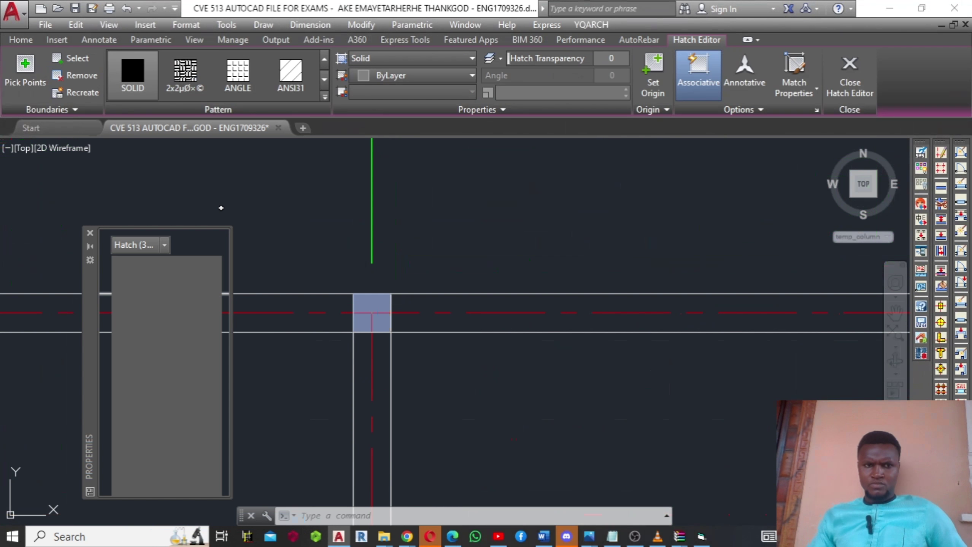
{"action": "key", "text": "ctrl+1"}
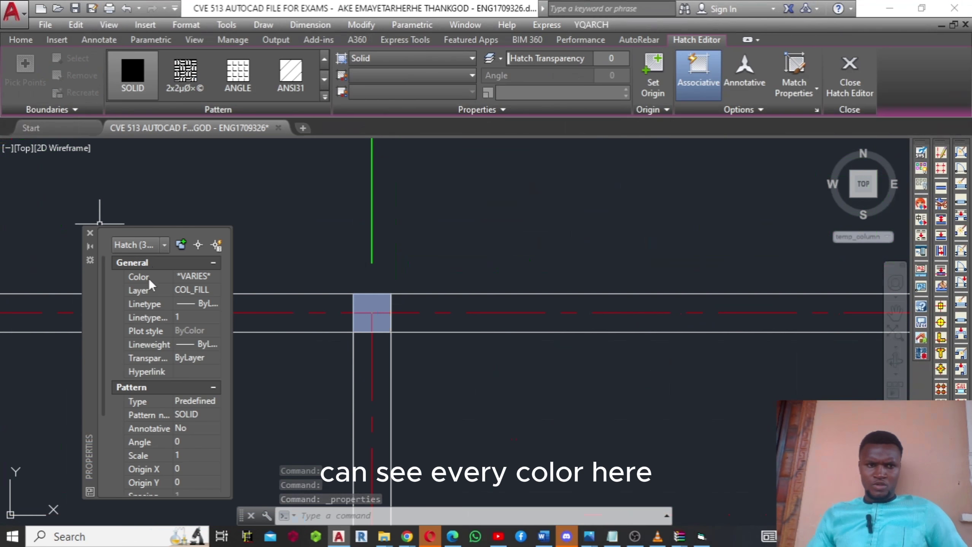
- Set the colour of the selected column fills to Yellow, close their properties and check the columns across the grid
{"action": "left_click", "coordinate": [149, 279]}
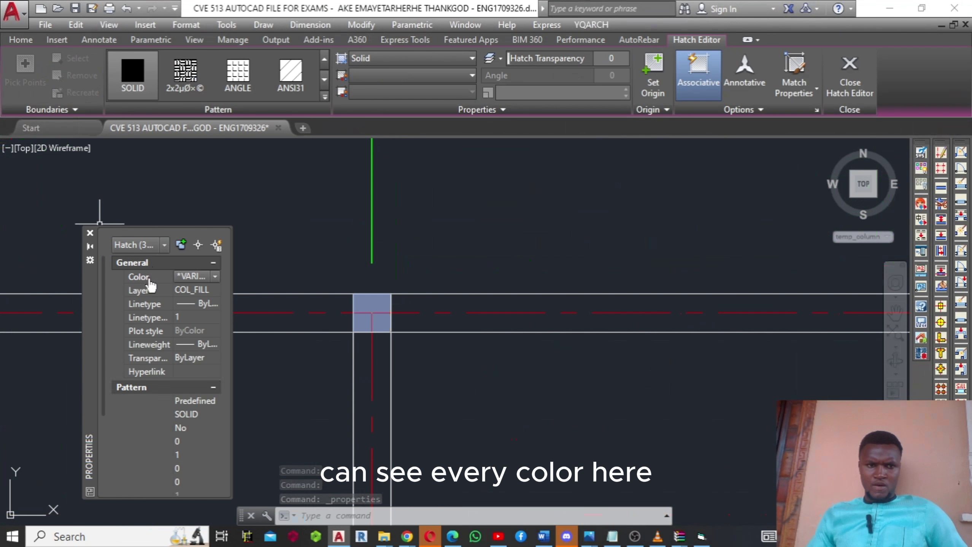
{"action": "left_click", "coordinate": [214, 276]}
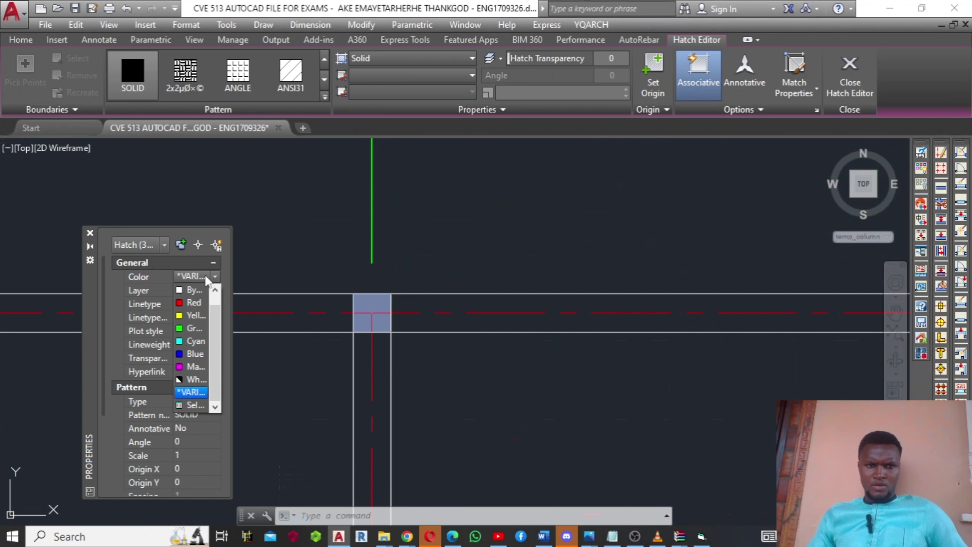
{"action": "left_click", "coordinate": [195, 316]}
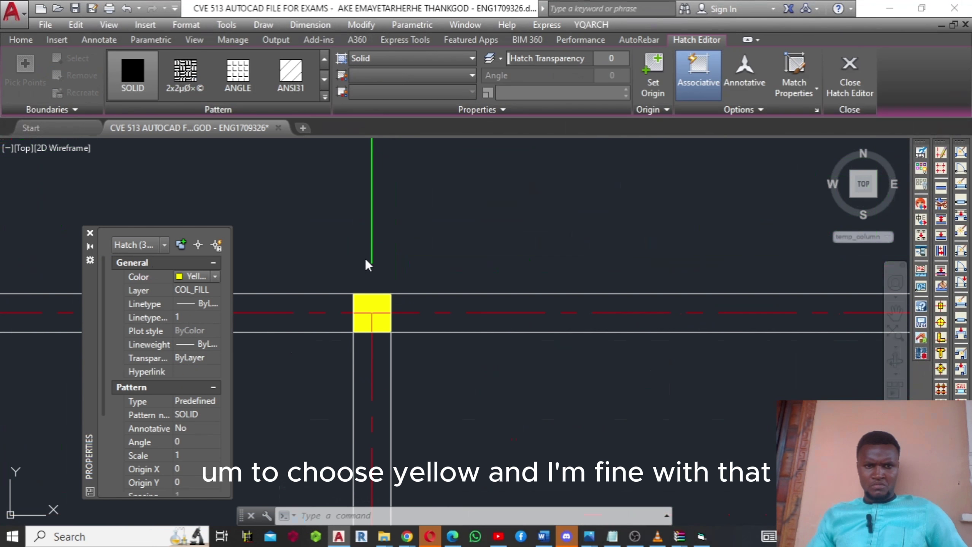
{"action": "left_click", "coordinate": [91, 233]}
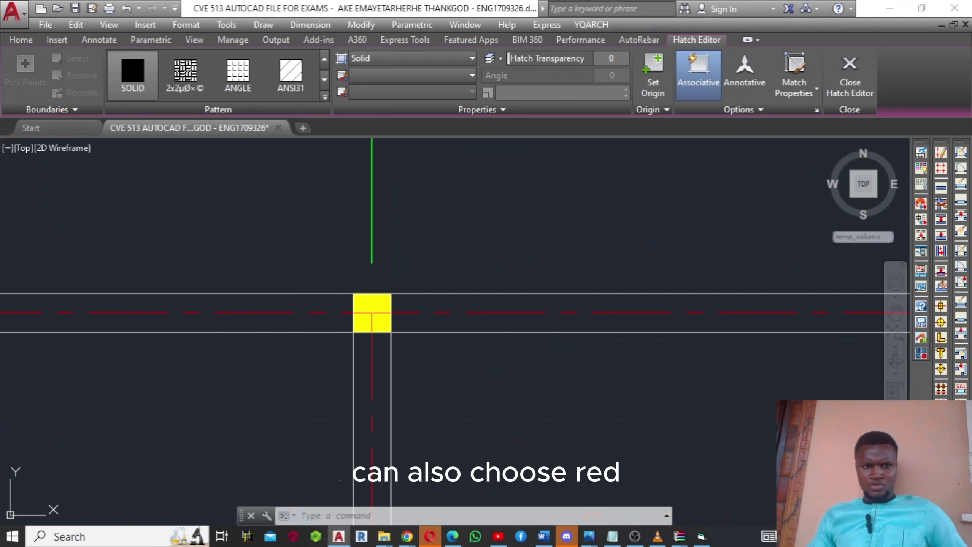
{"action": "scroll", "coordinate": [325, 301], "scroll_direction": "down", "scroll_amount": 6}
{"action": "scroll", "coordinate": [371, 318], "scroll_direction": "down", "scroll_amount": 2}
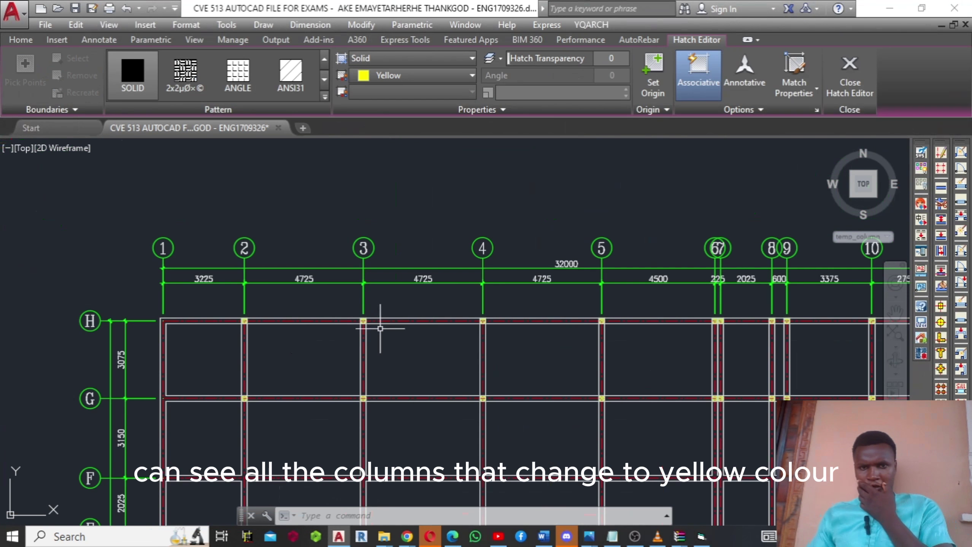
{"action": "middle_click_drag", "start_coordinate": [427, 356], "coordinate": [472, 350]}
{"action": "scroll", "coordinate": [428, 340], "scroll_direction": "up", "scroll_amount": 3}
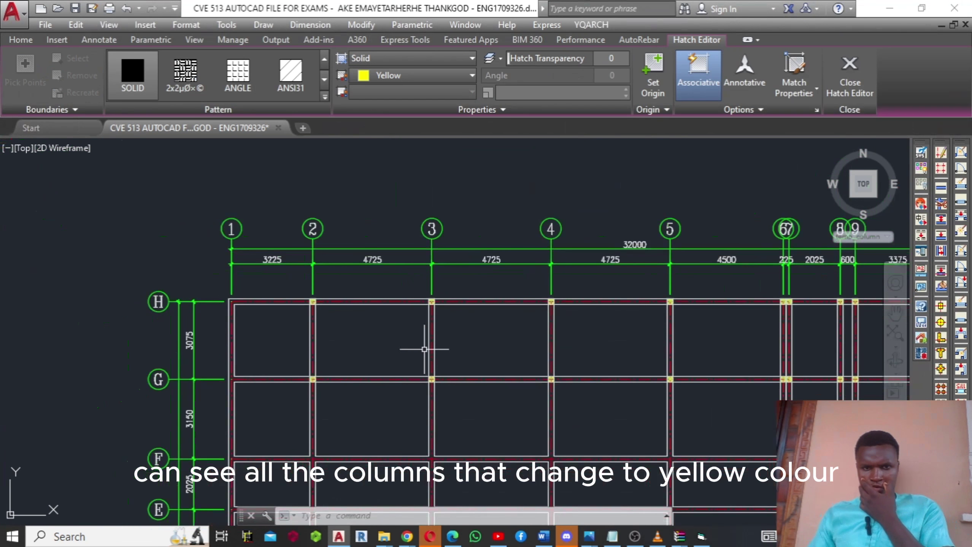
{"action": "middle_click_drag", "start_coordinate": [358, 336], "coordinate": [579, 368]}
{"action": "scroll", "coordinate": [464, 330], "scroll_direction": "down", "scroll_amount": 6}
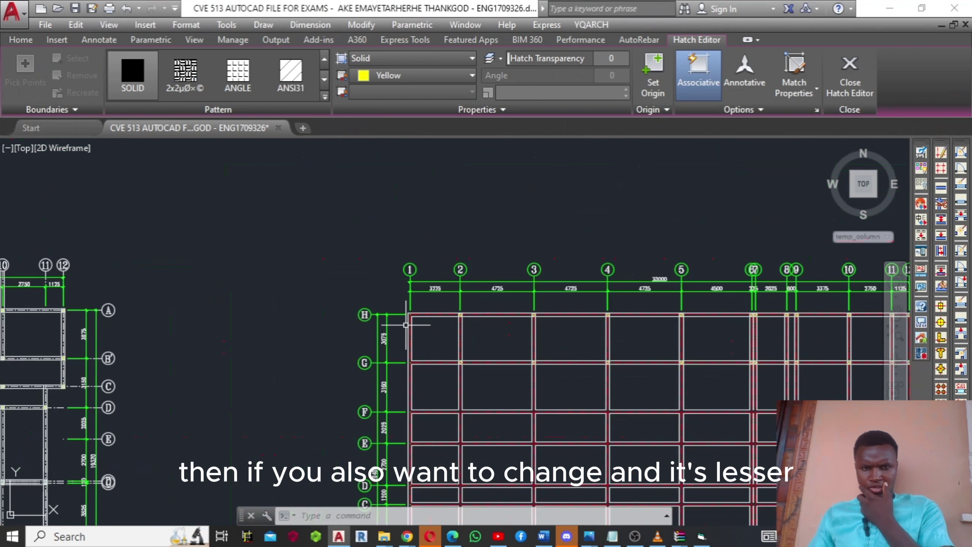
- Clear the hatch selection, select the centreline of axis 1 with all similar lines and open their properties
{"action": "scroll", "coordinate": [412, 325], "scroll_direction": "up", "scroll_amount": 6}
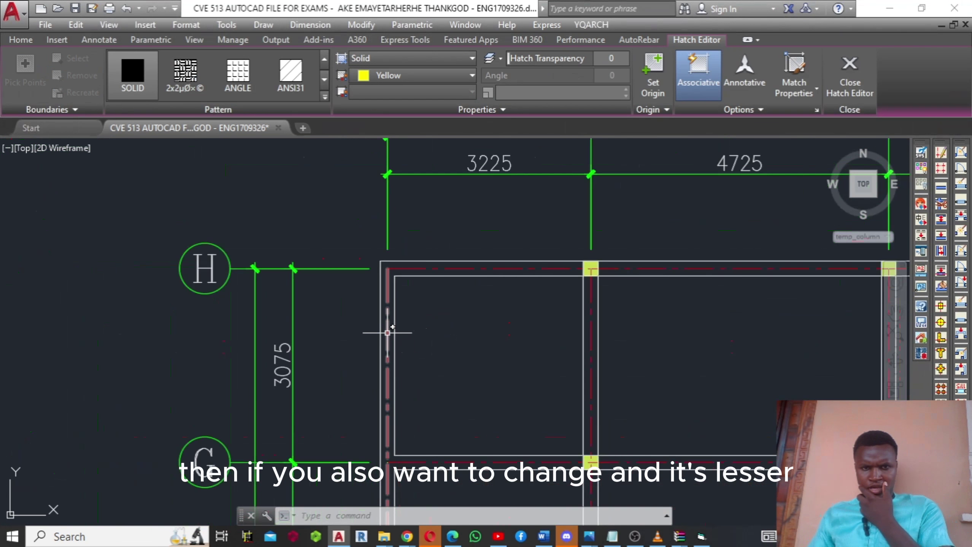
{"action": "key", "text": "Escape"}
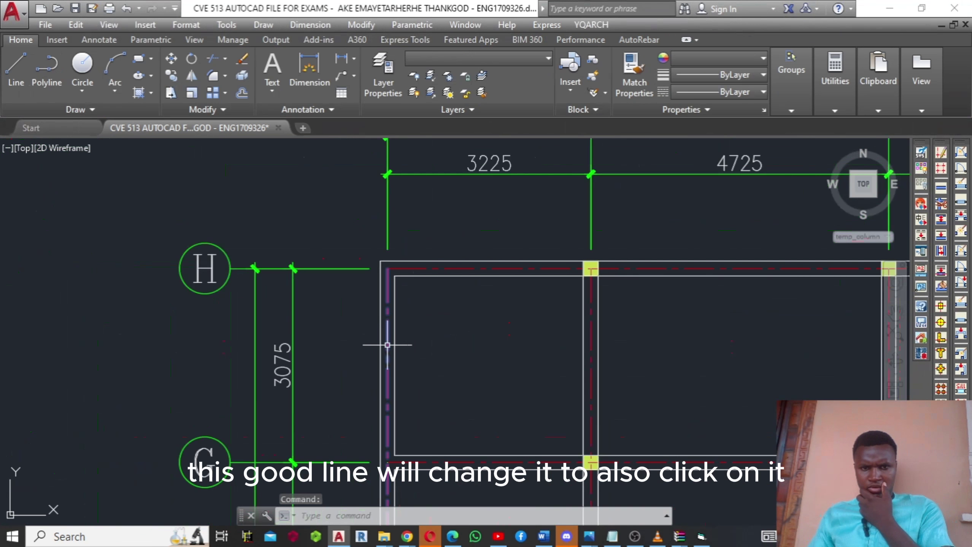
{"action": "key", "text": "Escape"}
{"action": "key", "text": "Escape"}
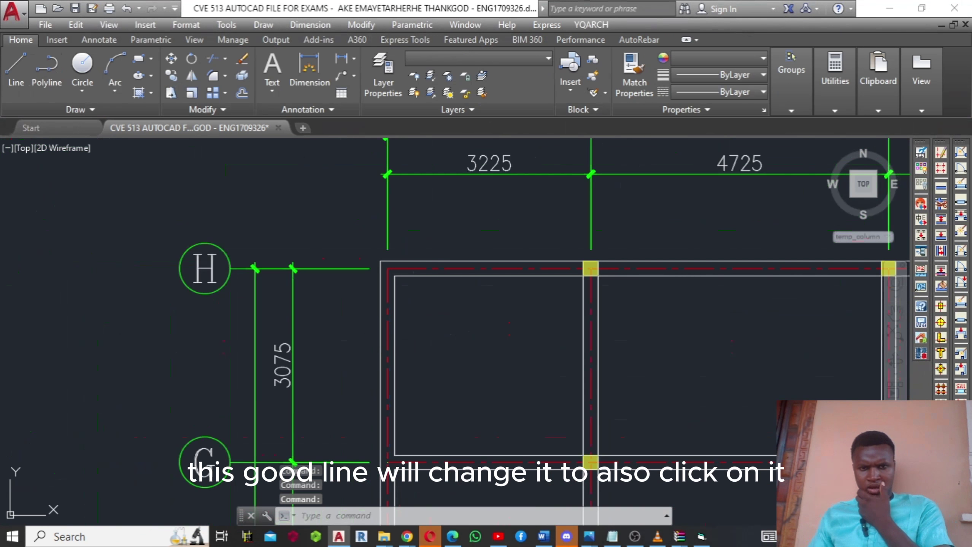
{"action": "left_click", "coordinate": [387, 344]}
{"action": "right_click", "coordinate": [387, 344]}
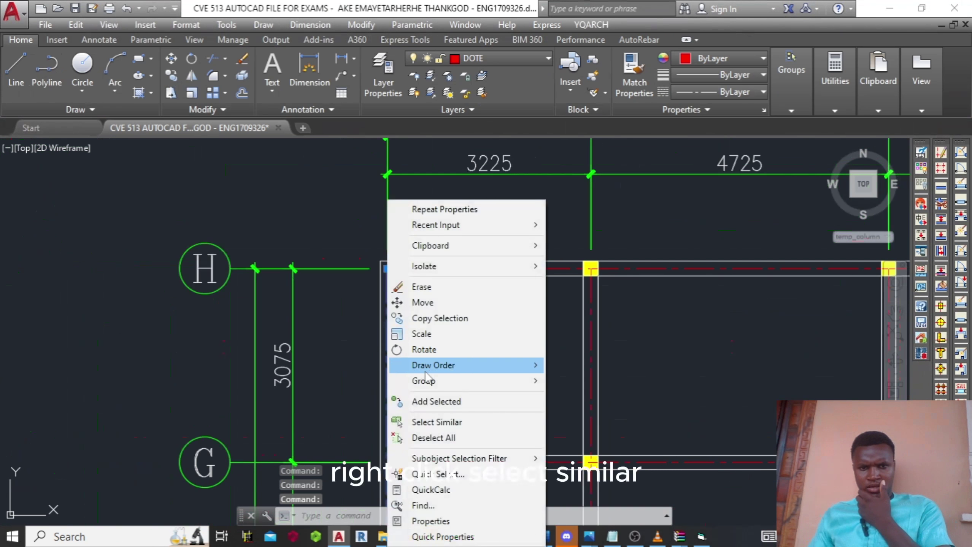
{"action": "left_click", "coordinate": [436, 422]}
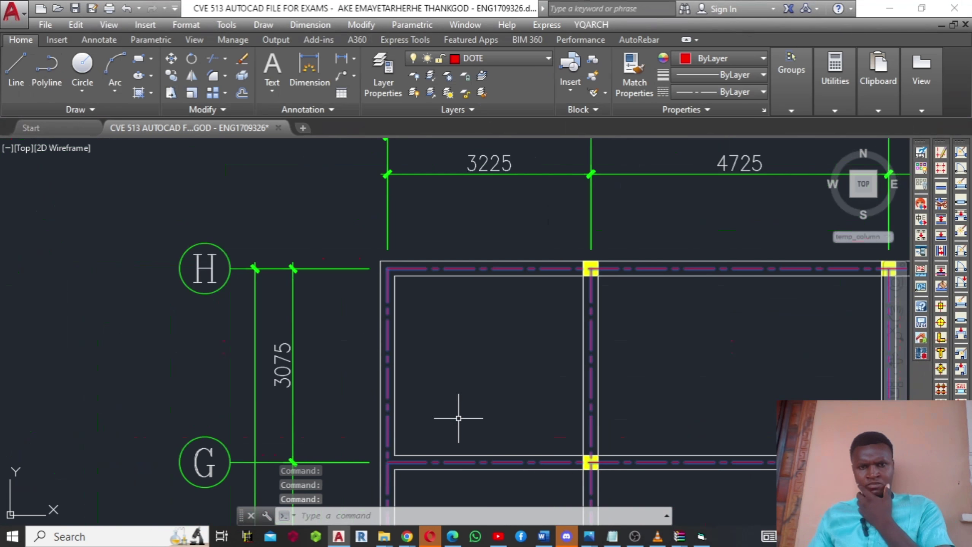
{"action": "right_click", "coordinate": [388, 340]}
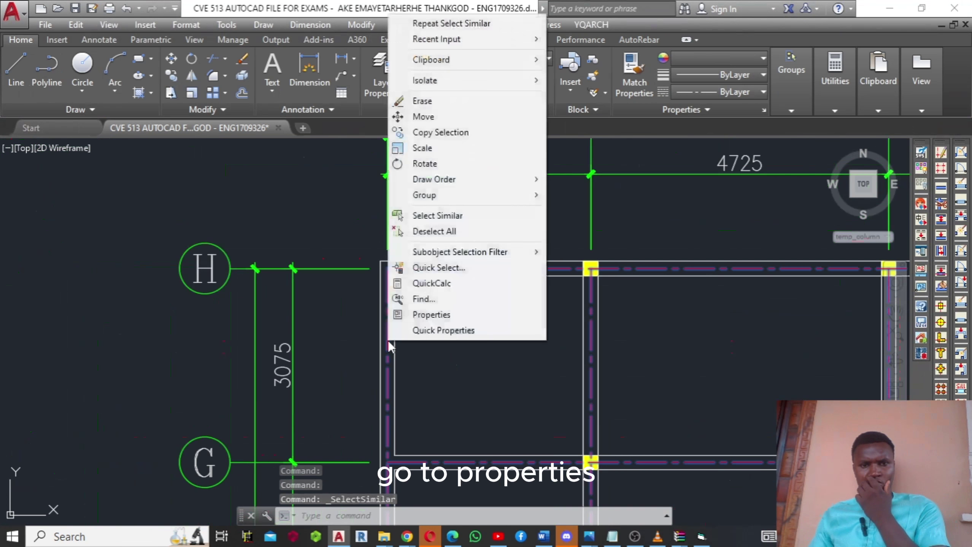
{"action": "left_click", "coordinate": [425, 310]}
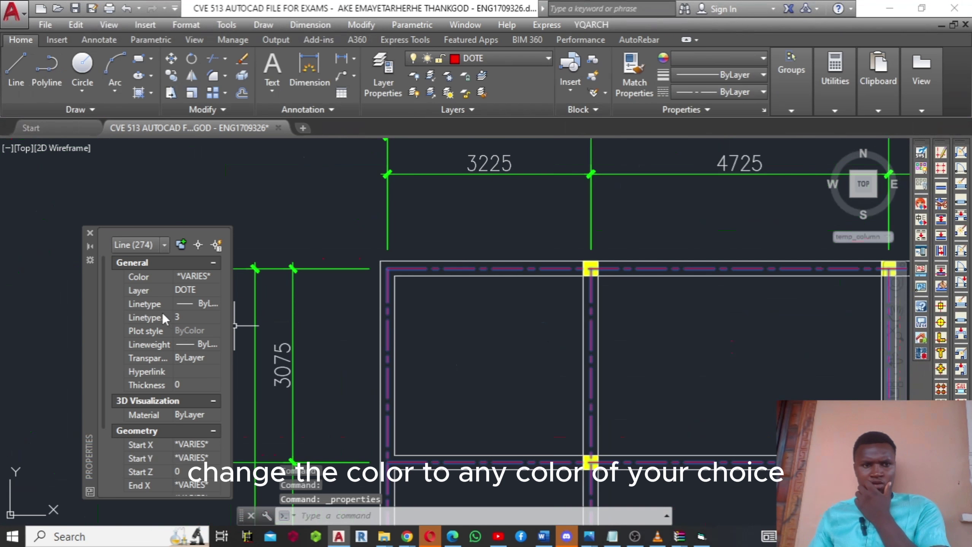
- Set the colour of the selected axis lines to Cyan and close their properties
{"action": "left_click", "coordinate": [196, 278]}
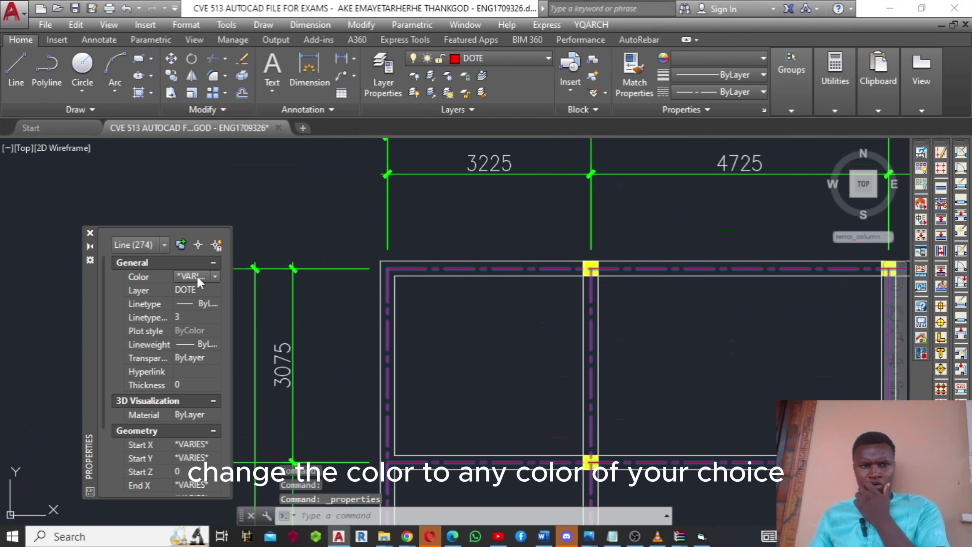
{"action": "left_click", "coordinate": [215, 277]}
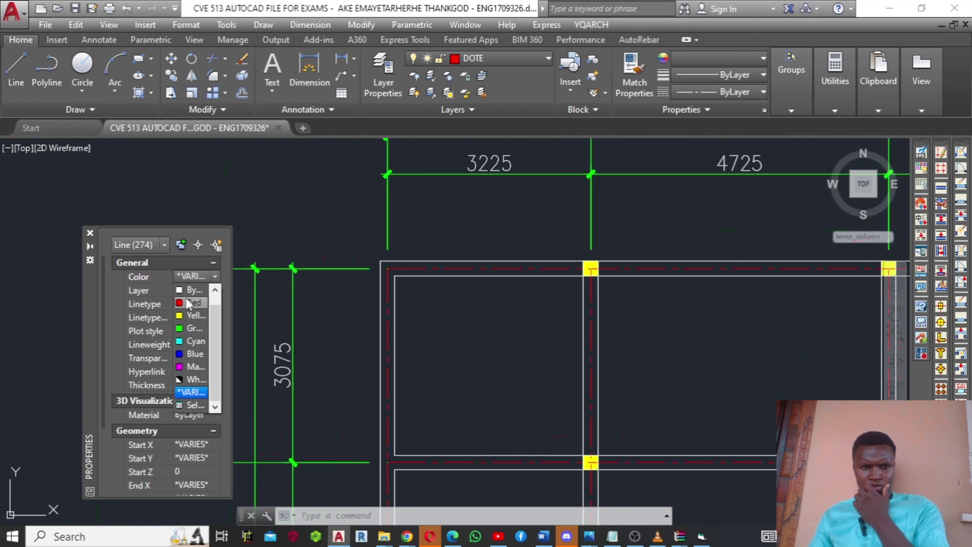
{"action": "left_click", "coordinate": [191, 341]}
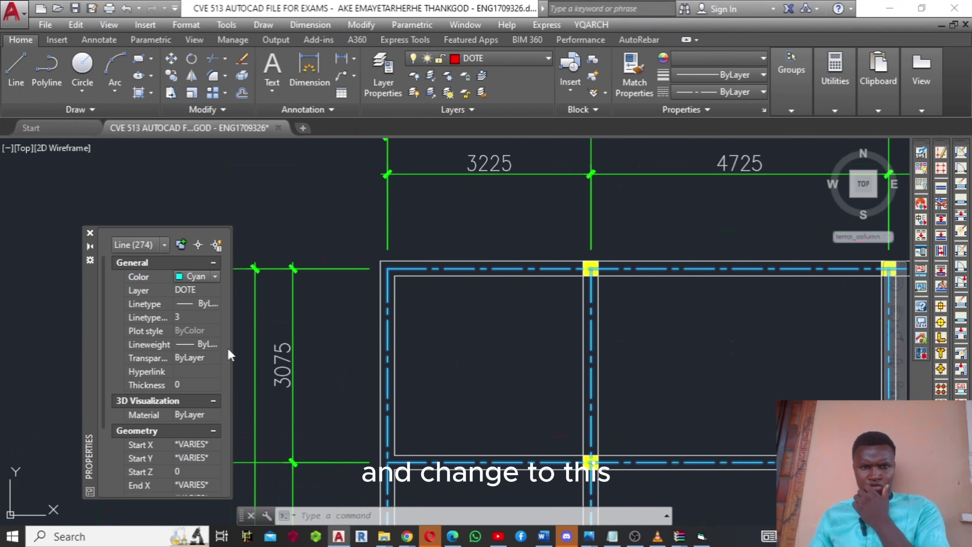
{"action": "left_click", "coordinate": [89, 234]}
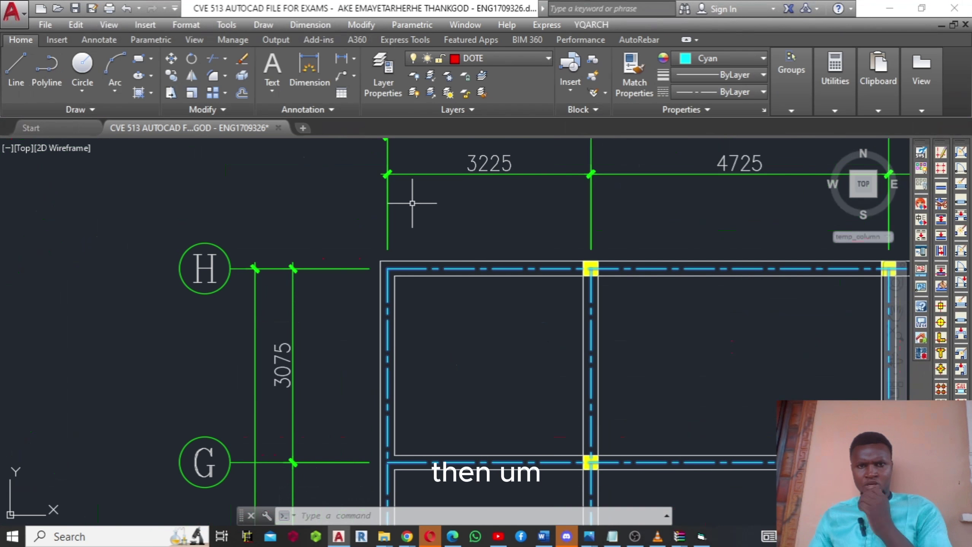
- Examine the recoloured grid and its axis labels alongside the earlier framing plan
{"action": "scroll", "coordinate": [413, 201], "scroll_direction": "down", "scroll_amount": 1}
{"action": "scroll", "coordinate": [412, 200], "scroll_direction": "down", "scroll_amount": 2}
{"action": "mouse_move", "coordinate": [434, 265]}
{"action": "middle_mouse_down"}
{"action": "mouse_move", "coordinate": [444, 369]}
{"action": "mouse_move", "coordinate": [444, 268]}
{"action": "middle_mouse_up"}
{"action": "scroll", "coordinate": [358, 245], "scroll_direction": "down", "scroll_amount": 1}
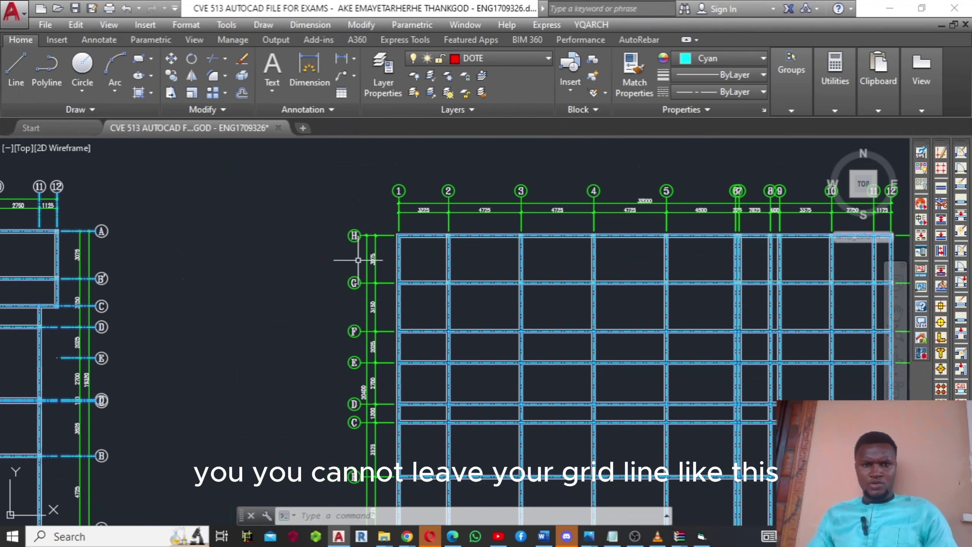
{"action": "scroll", "coordinate": [373, 369], "scroll_direction": "down", "scroll_amount": 1}
{"action": "mouse_move", "coordinate": [373, 390]}
{"action": "middle_mouse_down"}
{"action": "mouse_move", "coordinate": [369, 331]}
{"action": "mouse_move", "coordinate": [379, 323]}
{"action": "middle_mouse_up"}
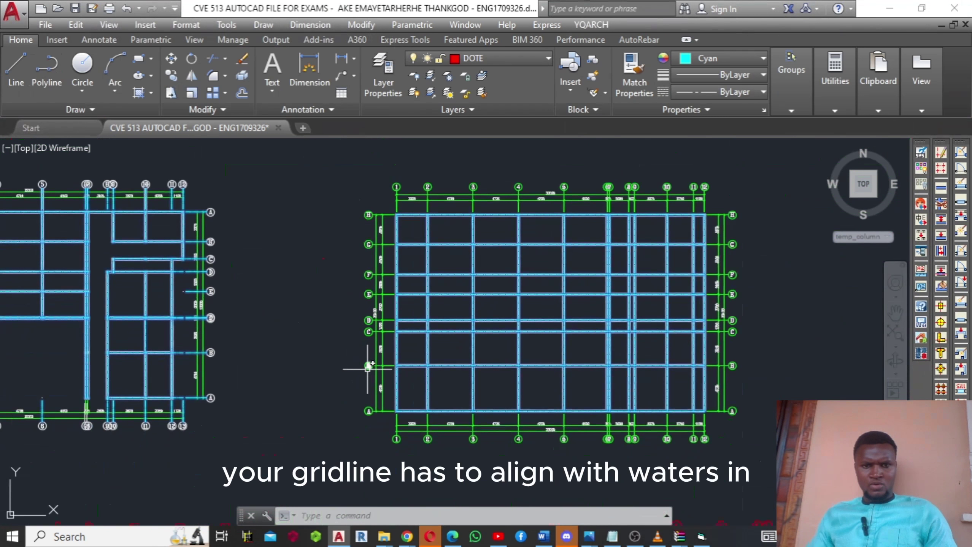
{"action": "scroll", "coordinate": [373, 386], "scroll_direction": "up", "scroll_amount": 2}
{"action": "scroll", "coordinate": [237, 379], "scroll_direction": "up", "scroll_amount": 2}
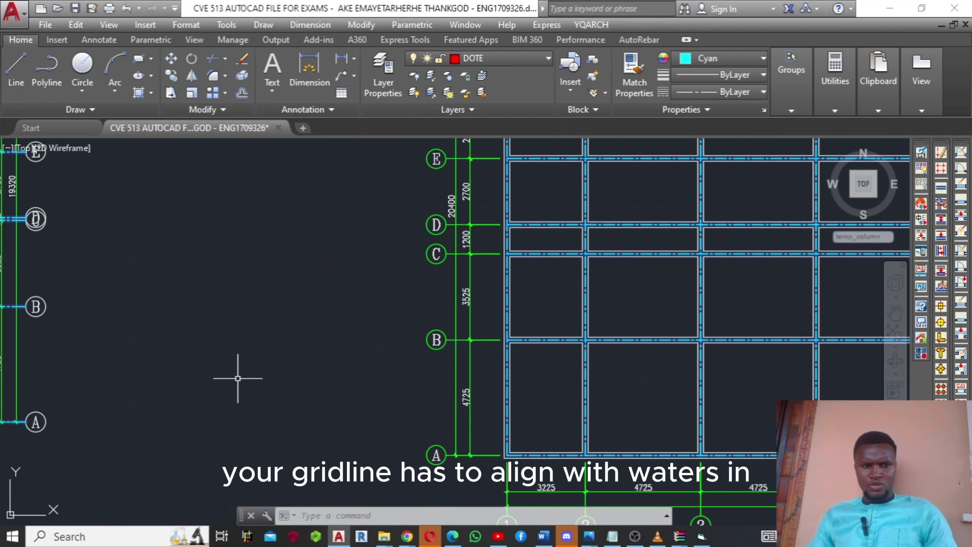
{"action": "middle_click_drag", "start_coordinate": [237, 378], "coordinate": [377, 374]}
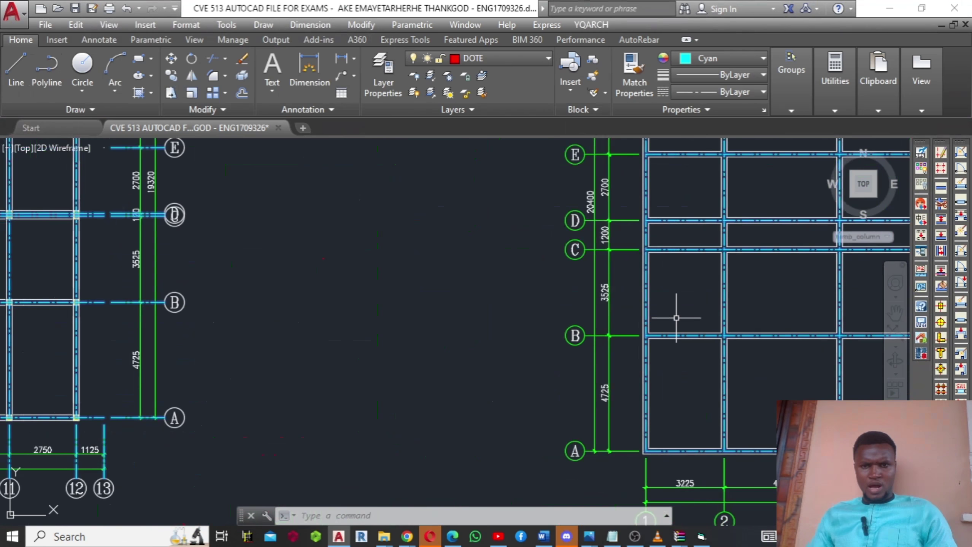
{"action": "middle_click_drag", "start_coordinate": [677, 317], "coordinate": [583, 529]}
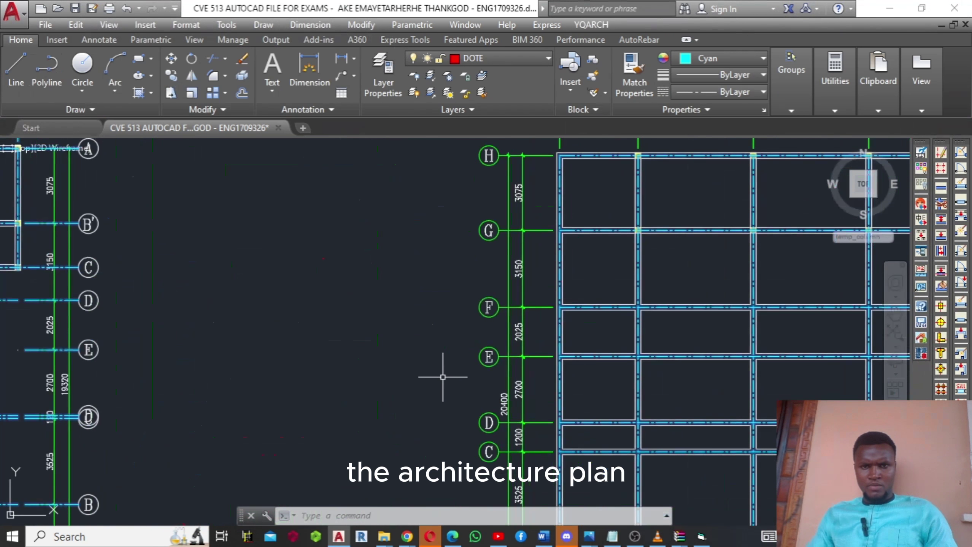
{"action": "mouse_move", "coordinate": [442, 362]}
{"action": "middle_mouse_down"}
{"action": "mouse_move", "coordinate": [421, 341]}
{"action": "mouse_move", "coordinate": [386, 190]}
{"action": "mouse_move", "coordinate": [401, 183]}
{"action": "middle_mouse_up"}
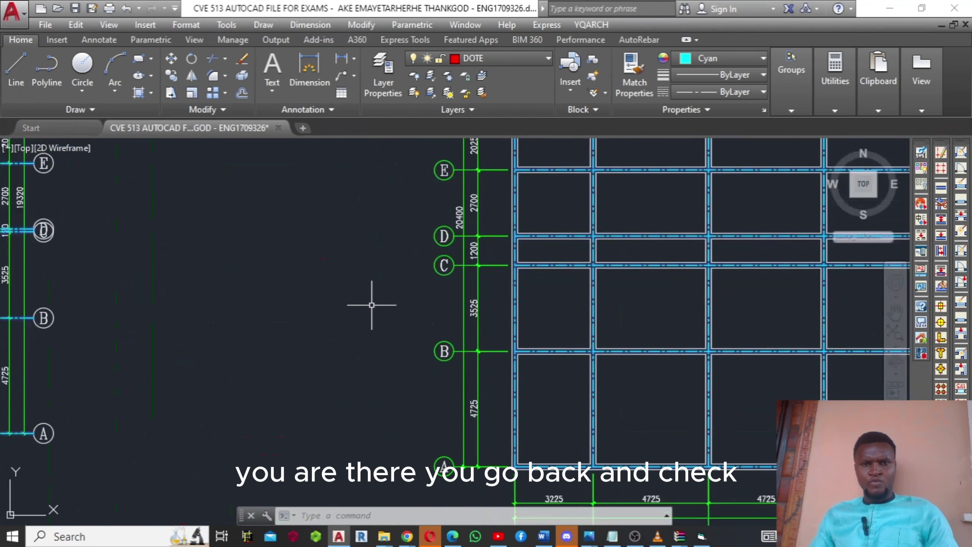
- Examine the axis lettering on the architectural ground floor plan as a reference for the structural grid
{"action": "mouse_move", "coordinate": [373, 304]}
{"action": "middle_mouse_down"}
{"action": "mouse_move", "coordinate": [421, 457]}
{"action": "mouse_move", "coordinate": [432, 537]}
{"action": "middle_mouse_up"}
{"action": "middle_click_drag", "start_coordinate": [342, 271], "coordinate": [400, 508]}
{"action": "scroll", "coordinate": [323, 306], "scroll_direction": "down", "scroll_amount": 4}
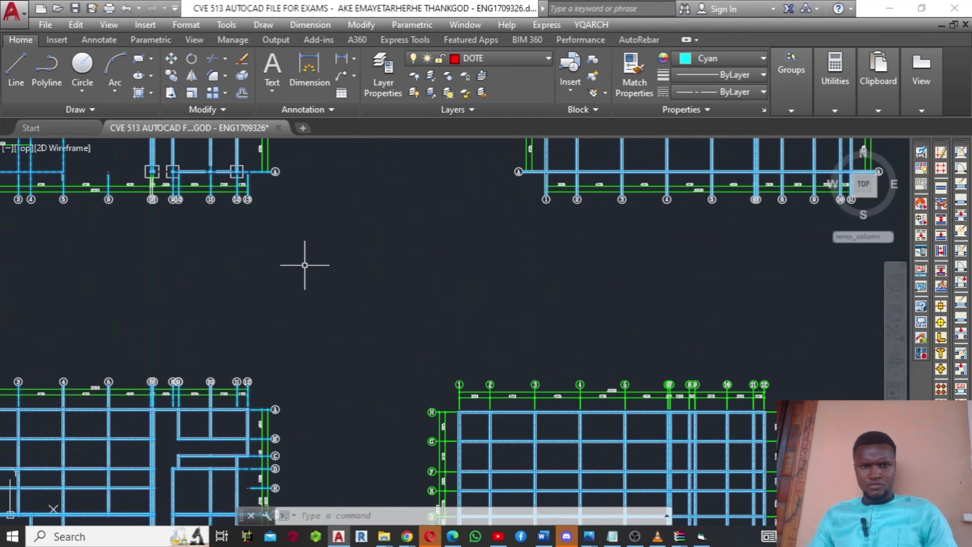
{"action": "middle_click_drag", "start_coordinate": [305, 263], "coordinate": [311, 280]}
{"action": "scroll", "coordinate": [341, 391], "scroll_direction": "down", "scroll_amount": 4}
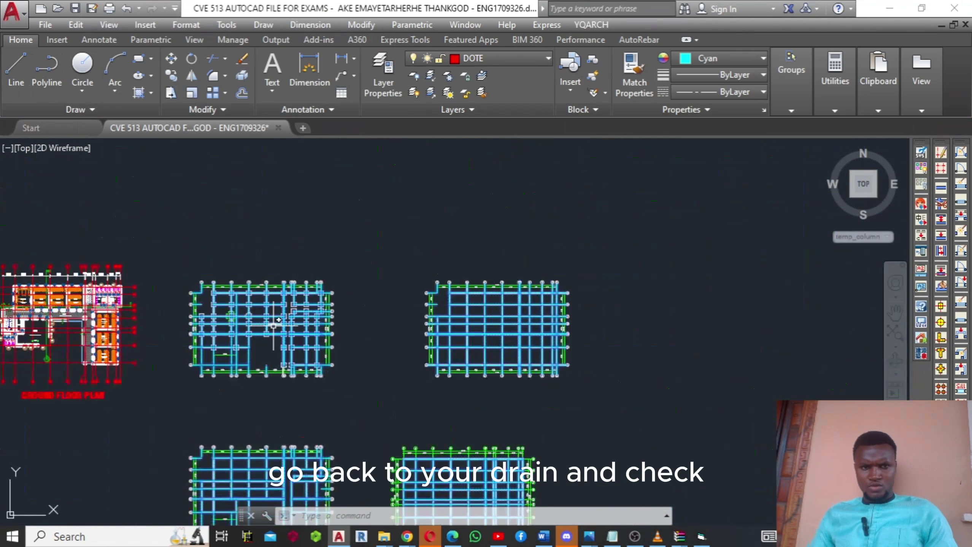
{"action": "middle_click_drag", "start_coordinate": [237, 323], "coordinate": [577, 331]}
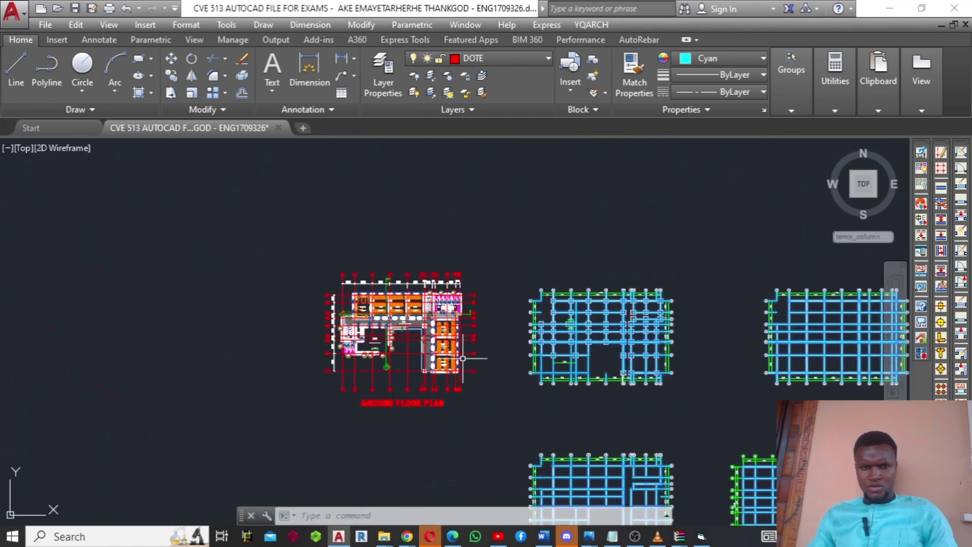
{"action": "mouse_move", "coordinate": [463, 359]}
{"action": "middle_mouse_down"}
{"action": "mouse_move", "coordinate": [443, 343]}
{"action": "mouse_move", "coordinate": [457, 253]}
{"action": "mouse_move", "coordinate": [463, 351]}
{"action": "middle_mouse_up"}
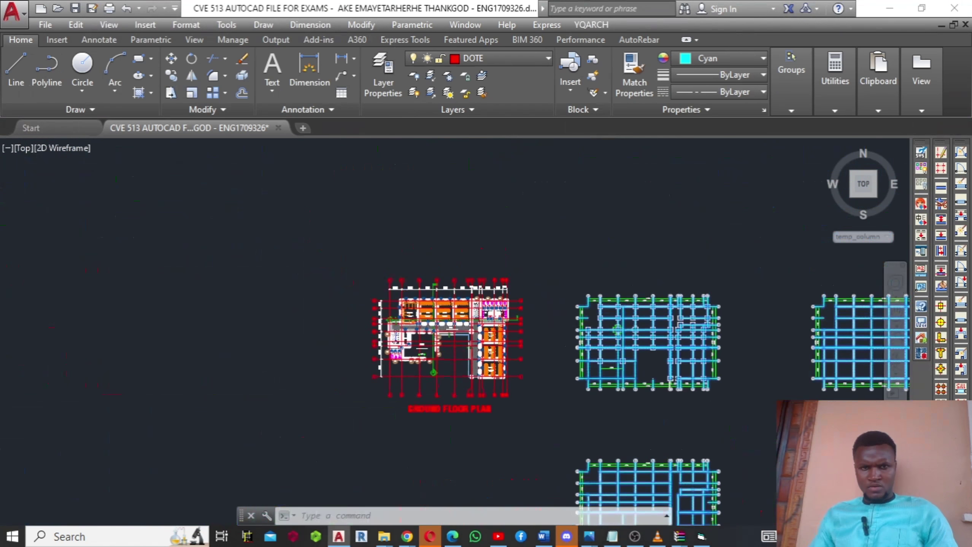
{"action": "scroll", "coordinate": [424, 334], "scroll_direction": "up", "scroll_amount": 5}
{"action": "scroll", "coordinate": [448, 351], "scroll_direction": "up", "scroll_amount": 2}
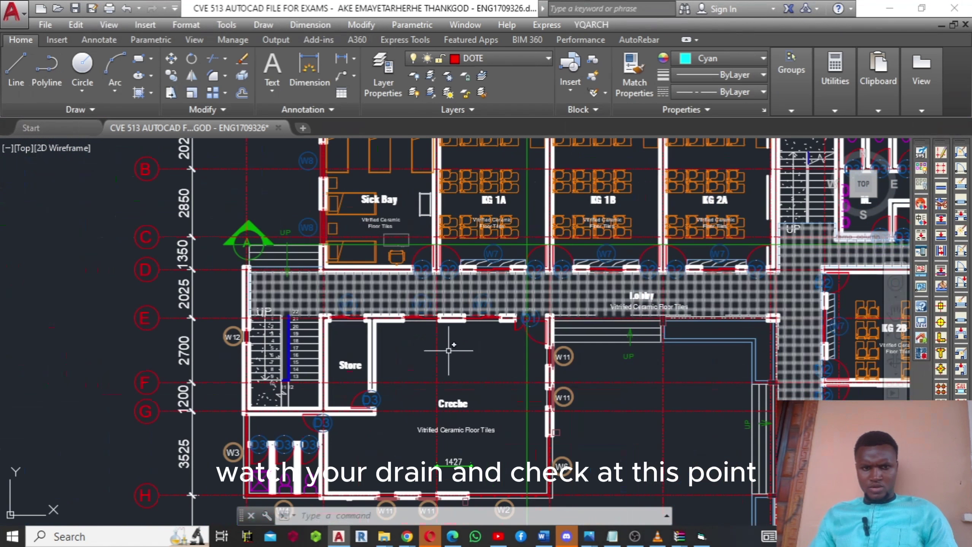
{"action": "scroll", "coordinate": [448, 350], "scroll_direction": "down", "scroll_amount": 4}
{"action": "scroll", "coordinate": [498, 448], "scroll_direction": "up", "scroll_amount": 2}
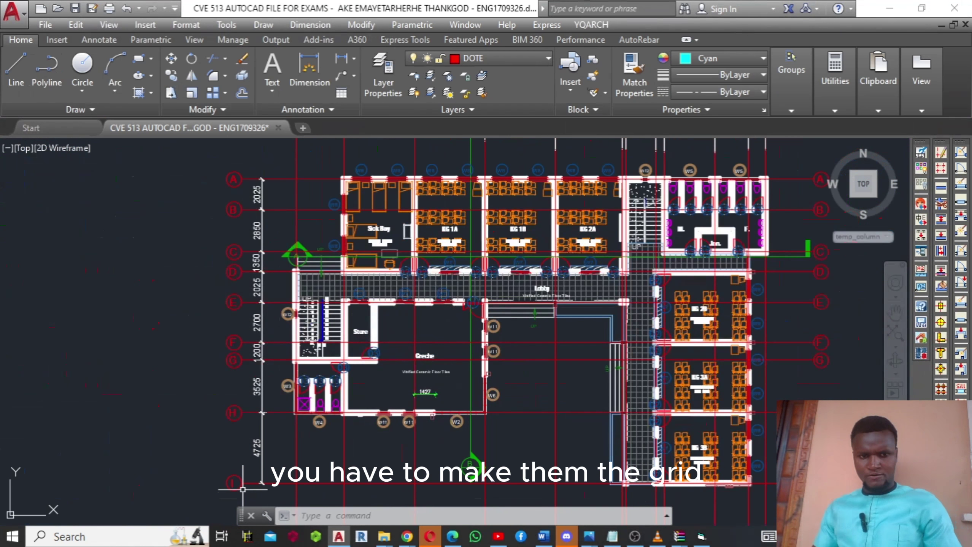
{"action": "scroll", "coordinate": [498, 436], "scroll_direction": "down", "scroll_amount": 4}
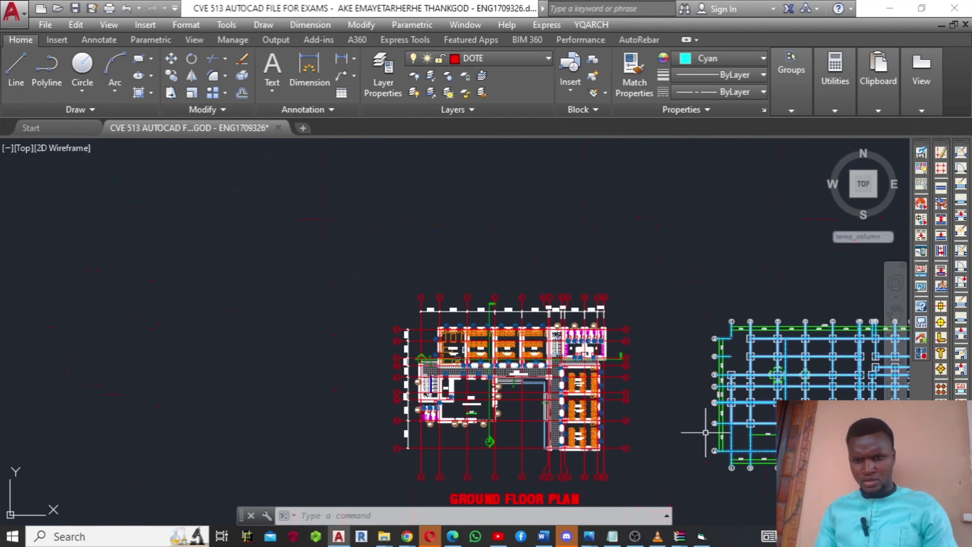
- Change the axis label A beside axis 12 of the new wall grid to I
{"action": "middle_click", "coordinate": [820, 372]}
{"action": "middle_click", "coordinate": [820, 371]}
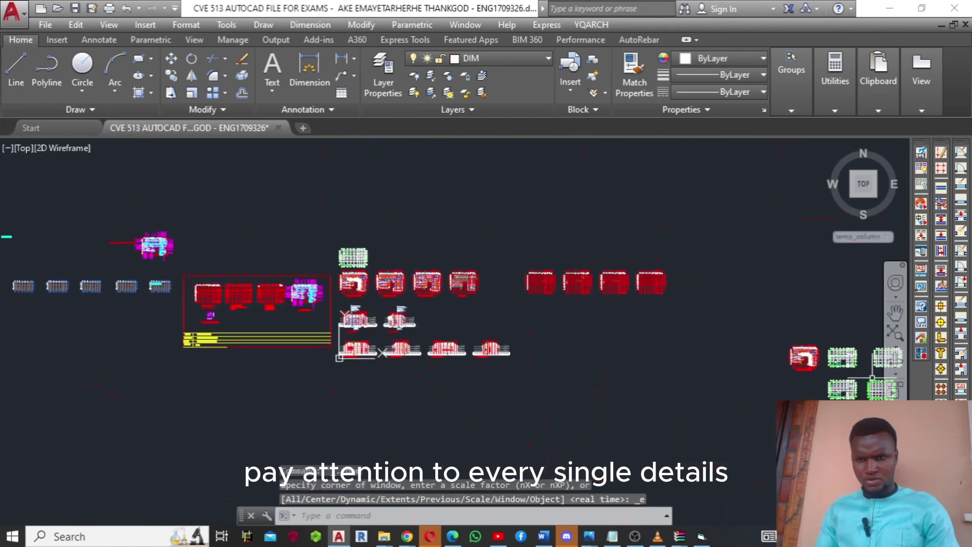
{"action": "mouse_move", "coordinate": [854, 386]}
{"action": "middle_mouse_down"}
{"action": "mouse_move", "coordinate": [696, 391]}
{"action": "mouse_move", "coordinate": [555, 363]}
{"action": "middle_mouse_up"}
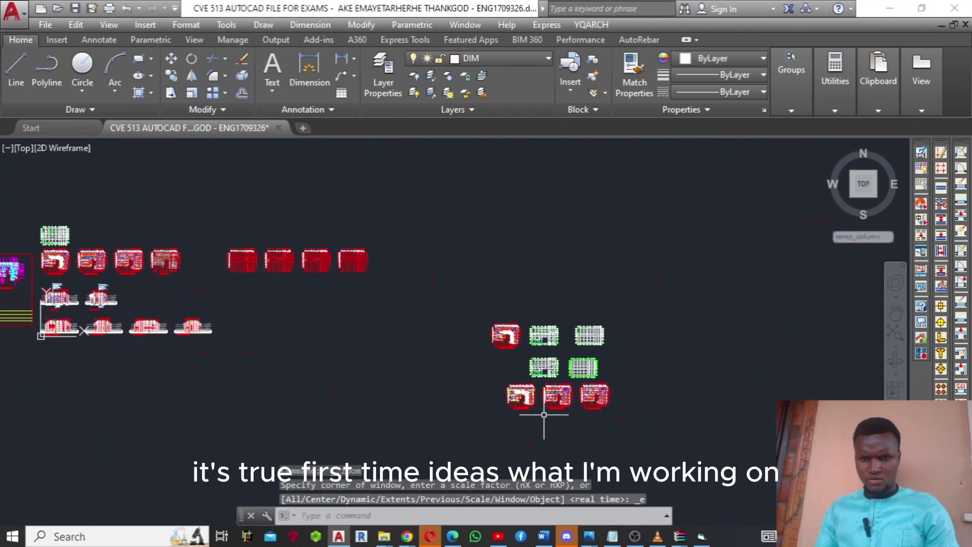
{"action": "scroll", "coordinate": [544, 415], "scroll_direction": "up", "scroll_amount": 8}
{"action": "scroll", "coordinate": [606, 348], "scroll_direction": "up", "scroll_amount": 2}
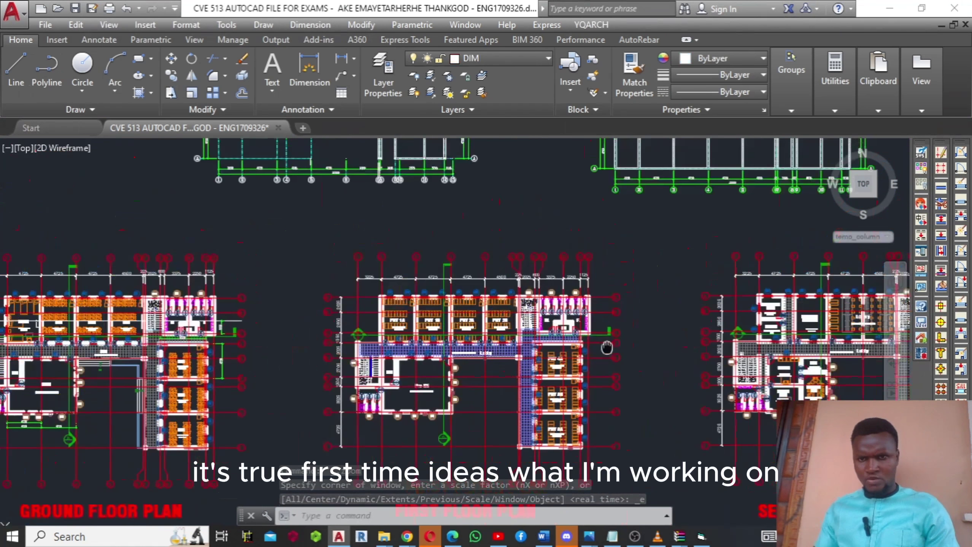
{"action": "middle_click_drag", "start_coordinate": [607, 348], "coordinate": [581, 347]}
{"action": "middle_click_drag", "start_coordinate": [646, 289], "coordinate": [533, 380]}
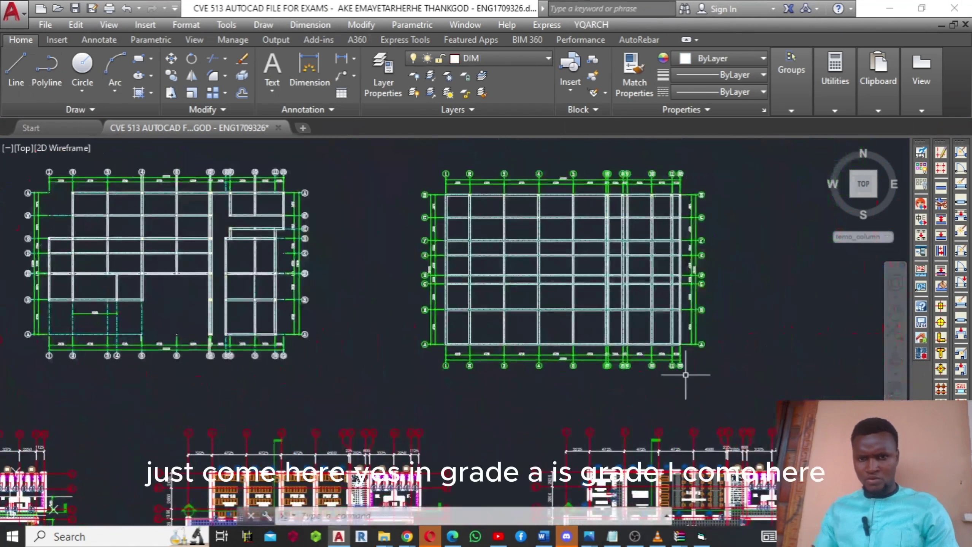
{"action": "scroll", "coordinate": [684, 349], "scroll_direction": "up", "scroll_amount": 5}
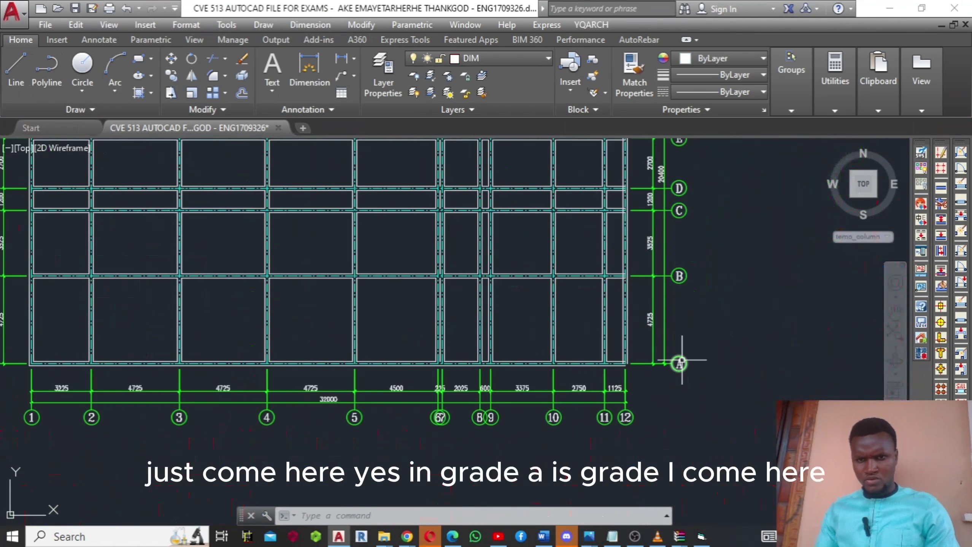
{"action": "scroll", "coordinate": [673, 361], "scroll_direction": "up", "scroll_amount": 1}
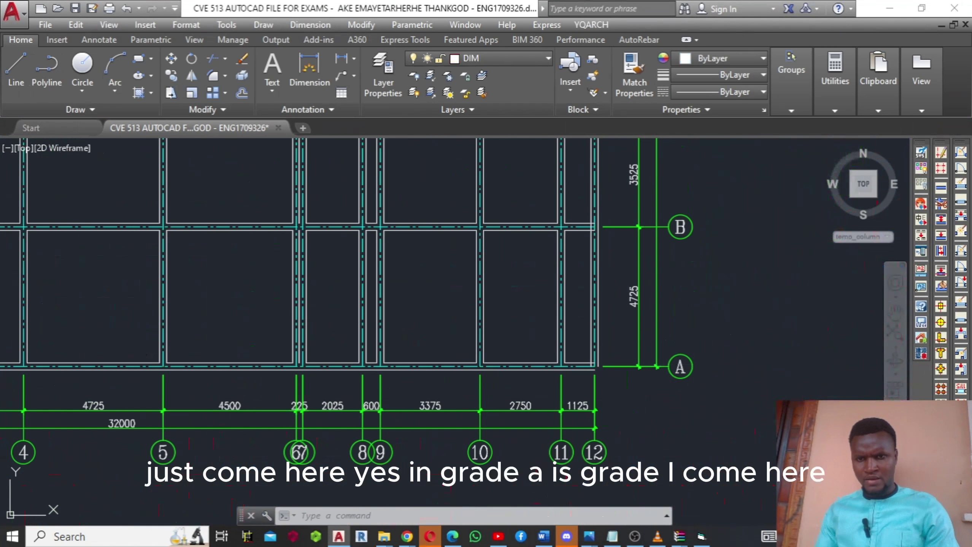
{"action": "left_click", "coordinate": [679, 367]}
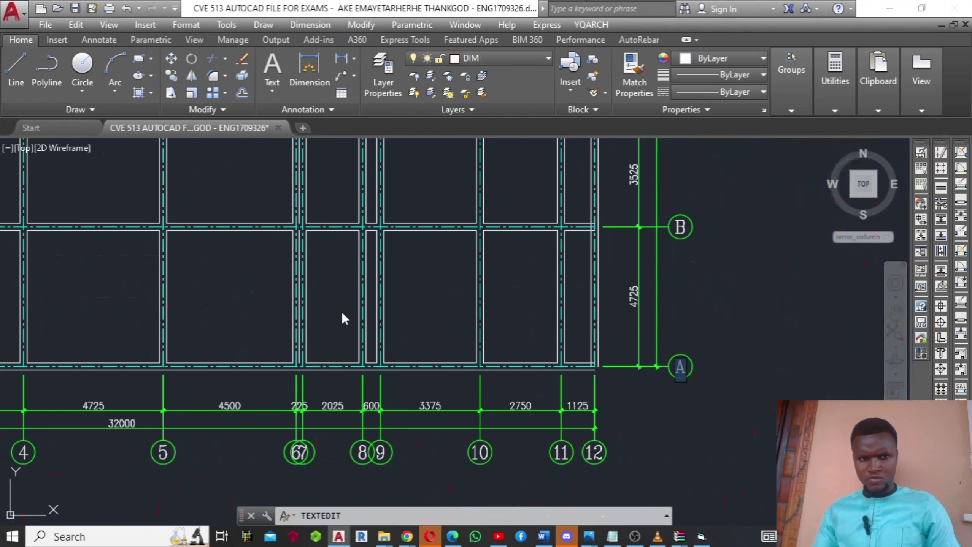
{"action": "key", "text": "Return"}
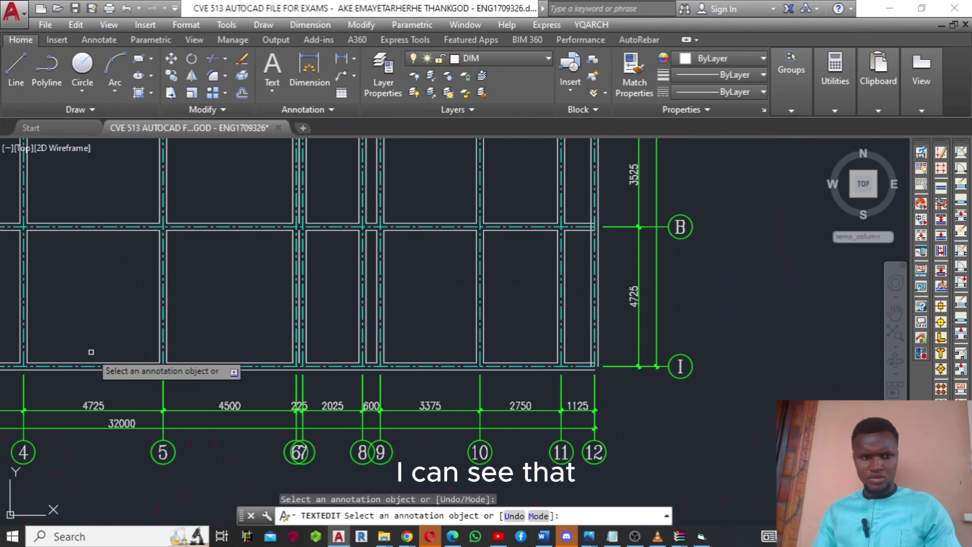
- Change the matching label A at the axis 1 end of the same grid line to I
{"action": "mouse_move", "coordinate": [91, 352]}
{"action": "middle_mouse_down"}
{"action": "mouse_move", "coordinate": [169, 373]}
{"action": "mouse_move", "coordinate": [812, 369]}
{"action": "middle_mouse_up"}
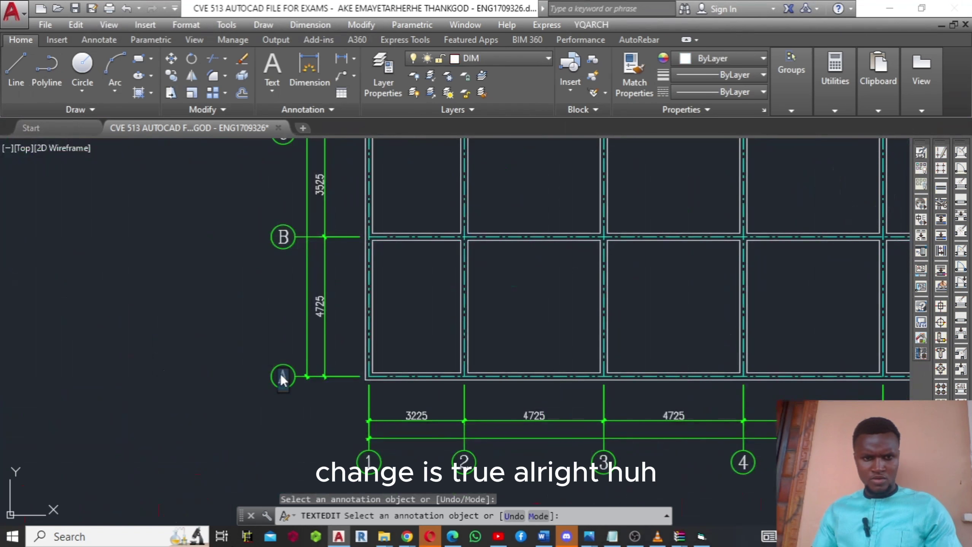
{"action": "type", "text": "I"}
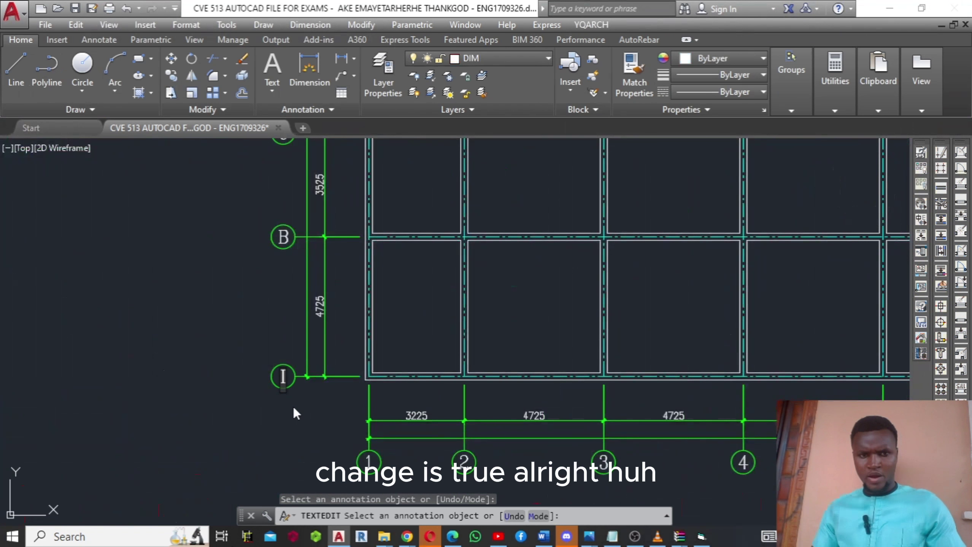
{"action": "key", "text": "Return"}
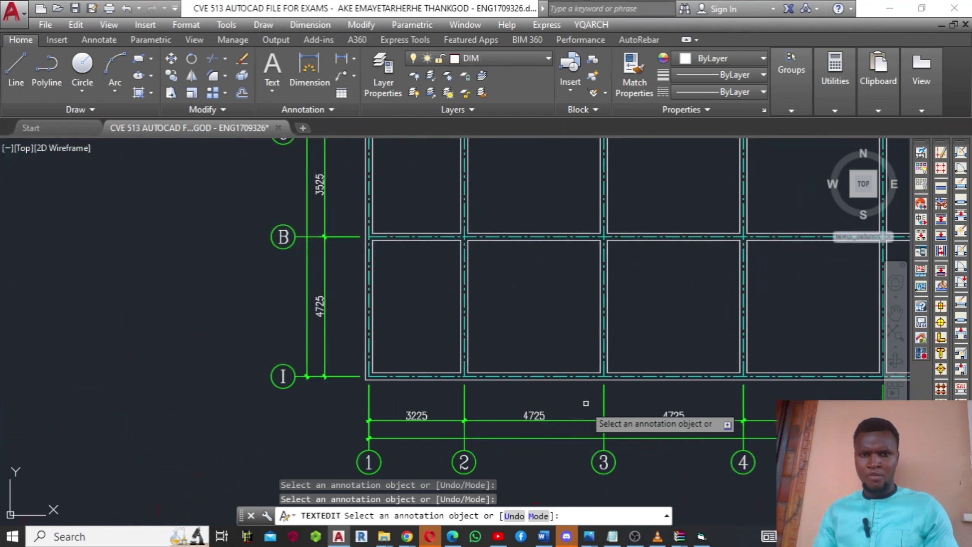
- Examine the lettering of the lower horizontal axes on the architectural ground floor plan as a reference for the new grid
{"action": "scroll", "coordinate": [563, 399], "scroll_direction": "down", "scroll_amount": 2}
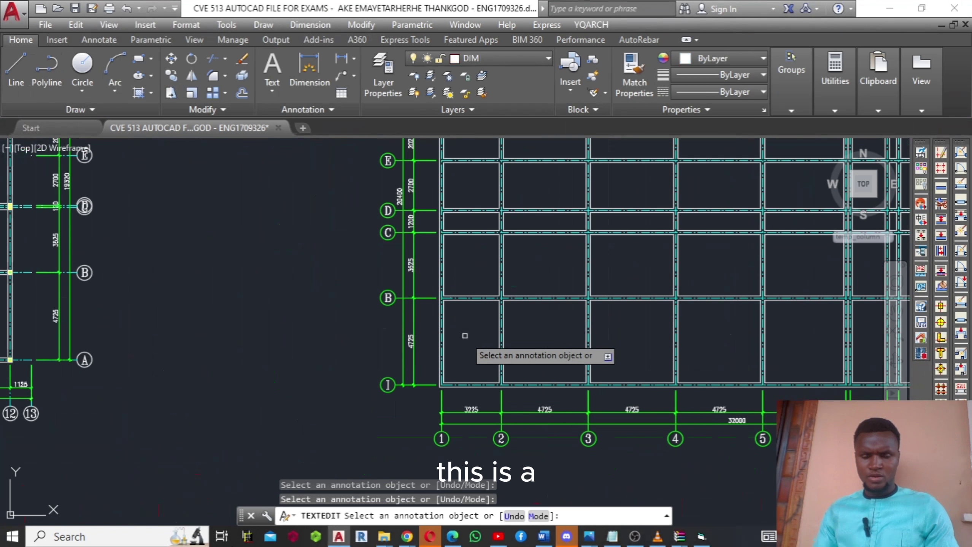
{"action": "middle_click_drag", "start_coordinate": [459, 350], "coordinate": [525, 502]}
{"action": "middle_click_drag", "start_coordinate": [383, 395], "coordinate": [534, 527]}
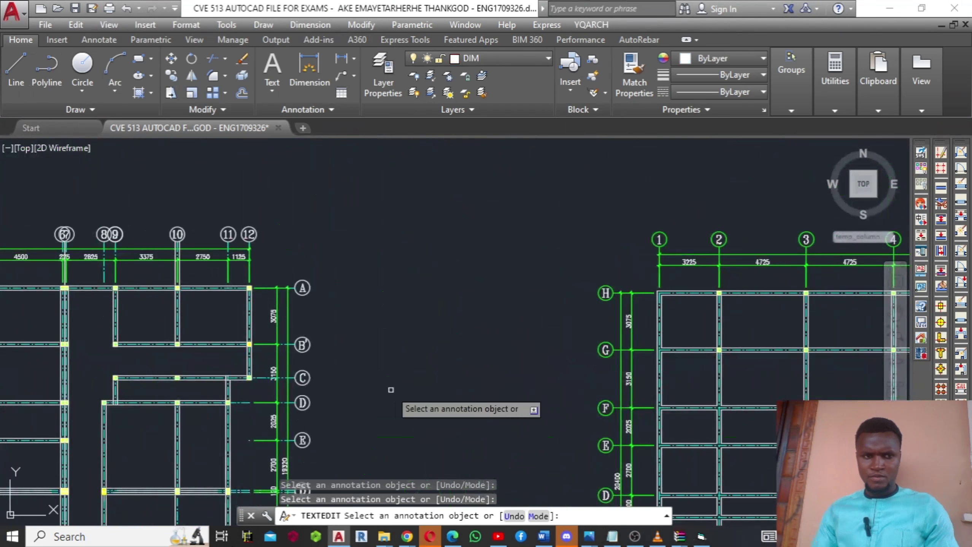
{"action": "middle_click_drag", "start_coordinate": [337, 340], "coordinate": [425, 537]}
{"action": "middle_click_drag", "start_coordinate": [253, 167], "coordinate": [370, 508]}
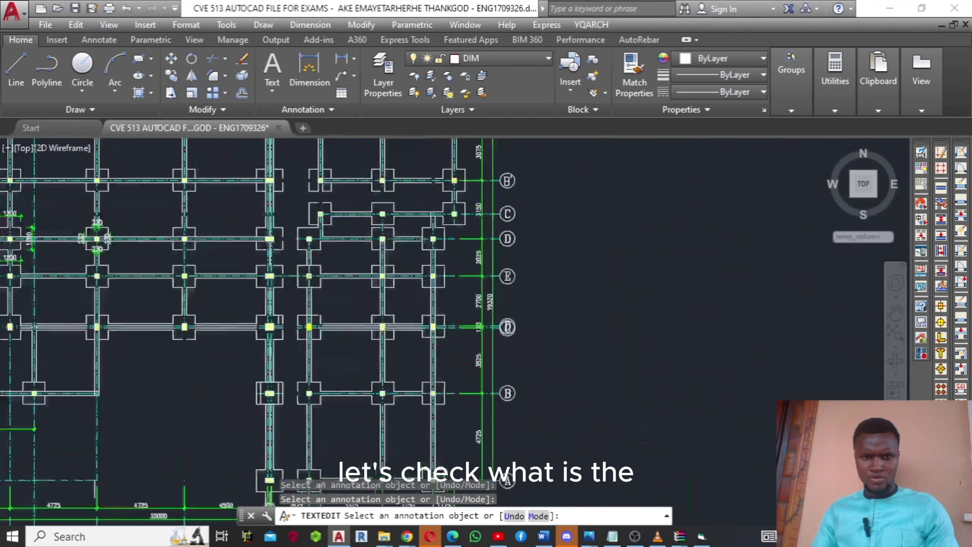
{"action": "middle_click_drag", "start_coordinate": [284, 175], "coordinate": [328, 251]}
{"action": "mouse_move", "coordinate": [226, 230]}
{"action": "middle_mouse_down"}
{"action": "mouse_move", "coordinate": [589, 306]}
{"action": "mouse_move", "coordinate": [597, 239]}
{"action": "mouse_move", "coordinate": [586, 162]}
{"action": "middle_mouse_up"}
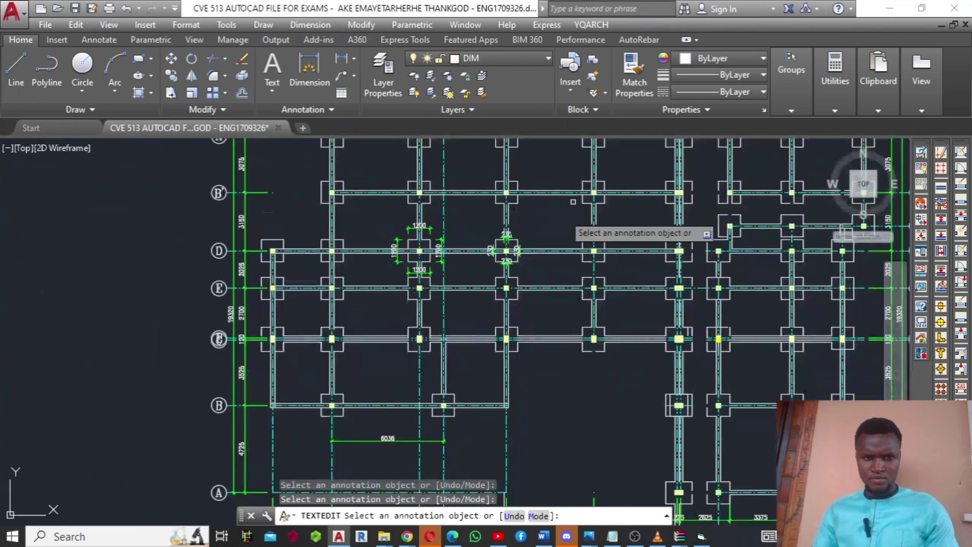
{"action": "mouse_move", "coordinate": [386, 306]}
{"action": "middle_mouse_down"}
{"action": "mouse_move", "coordinate": [386, 397]}
{"action": "mouse_move", "coordinate": [363, 525]}
{"action": "middle_mouse_up"}
{"action": "middle_click_drag", "start_coordinate": [330, 448], "coordinate": [327, 447]}
{"action": "middle_click_drag", "start_coordinate": [290, 364], "coordinate": [303, 525]}
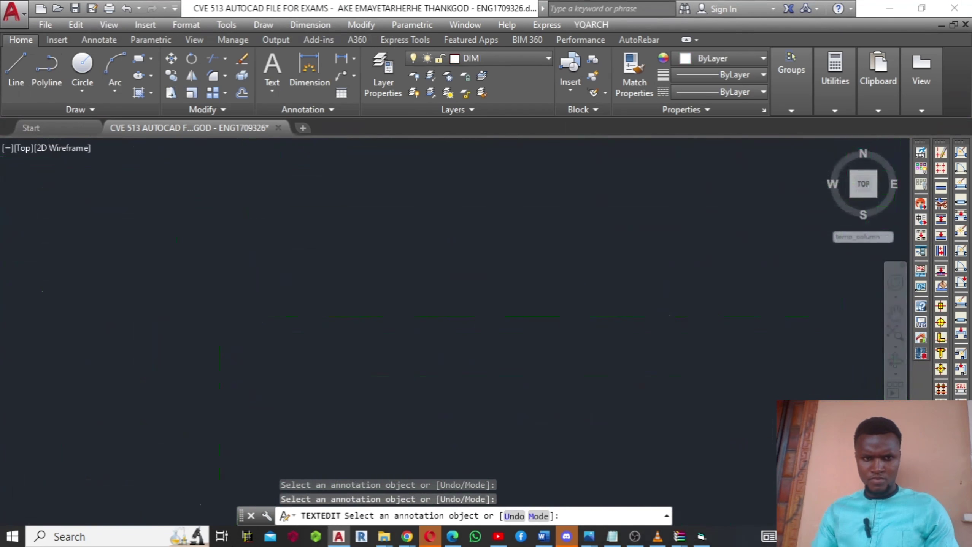
{"action": "middle_click_drag", "start_coordinate": [277, 315], "coordinate": [353, 425]}
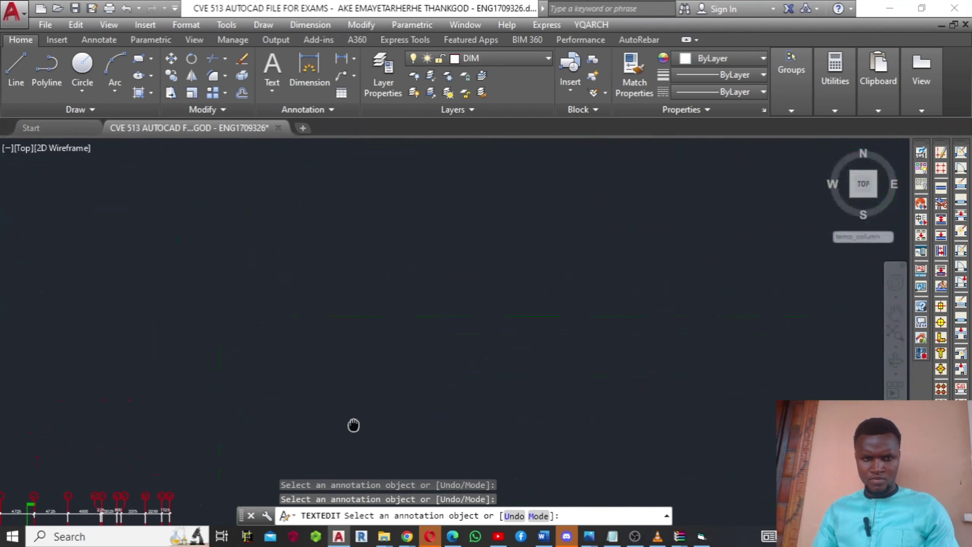
{"action": "mouse_move", "coordinate": [260, 317]}
{"action": "middle_mouse_down"}
{"action": "mouse_move", "coordinate": [471, 197]}
{"action": "mouse_move", "coordinate": [529, 151]}
{"action": "middle_mouse_up"}
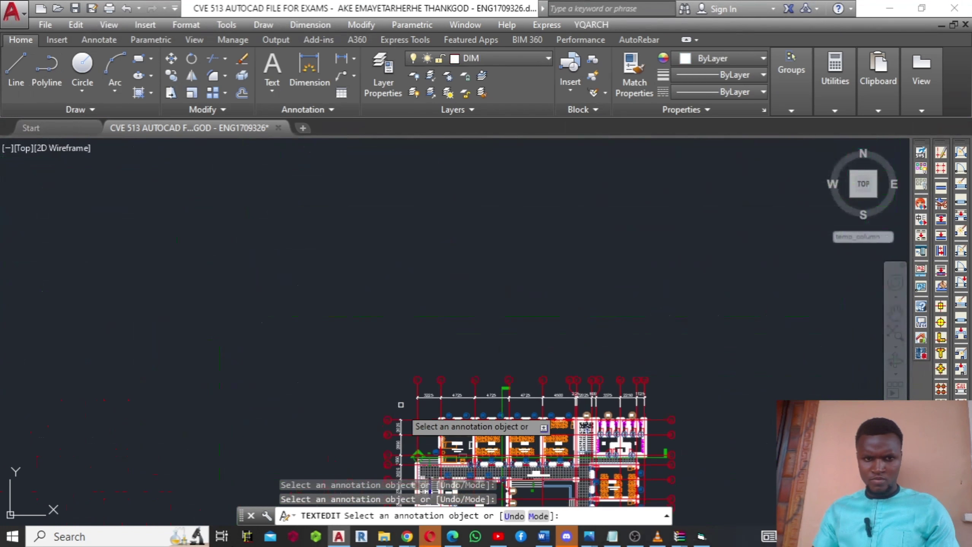
{"action": "middle_click_drag", "start_coordinate": [447, 407], "coordinate": [460, 302]}
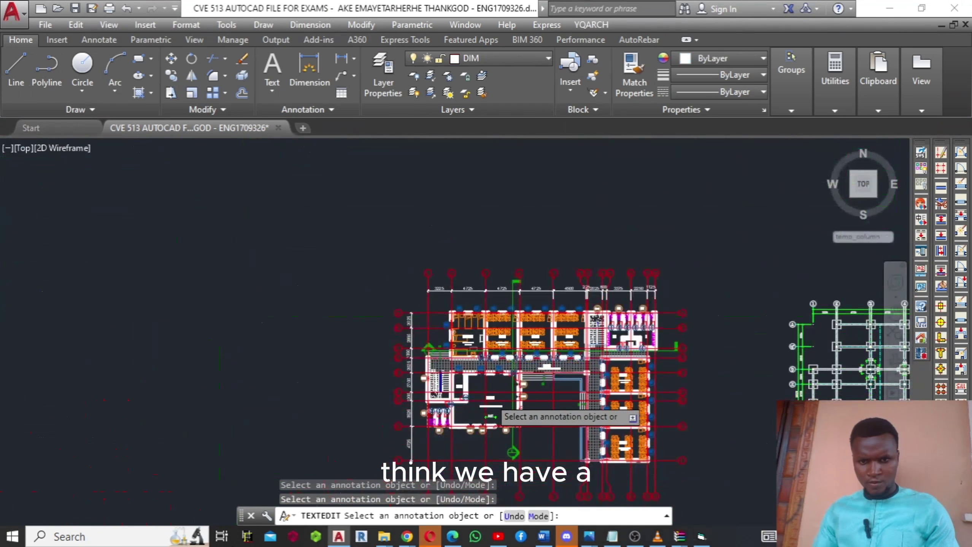
{"action": "scroll", "coordinate": [491, 396], "scroll_direction": "up", "scroll_amount": 2}
{"action": "middle_click_drag", "start_coordinate": [485, 389], "coordinate": [428, 265]}
{"action": "scroll", "coordinate": [383, 299], "scroll_direction": "up", "scroll_amount": 2}
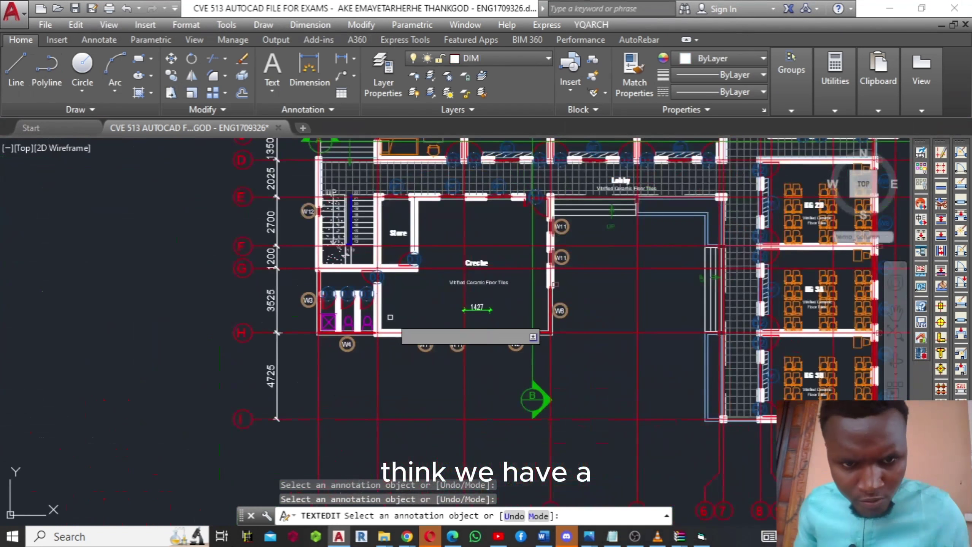
{"action": "scroll", "coordinate": [450, 360], "scroll_direction": "down", "scroll_amount": 4}
{"action": "scroll", "coordinate": [636, 347], "scroll_direction": "down", "scroll_amount": 4}
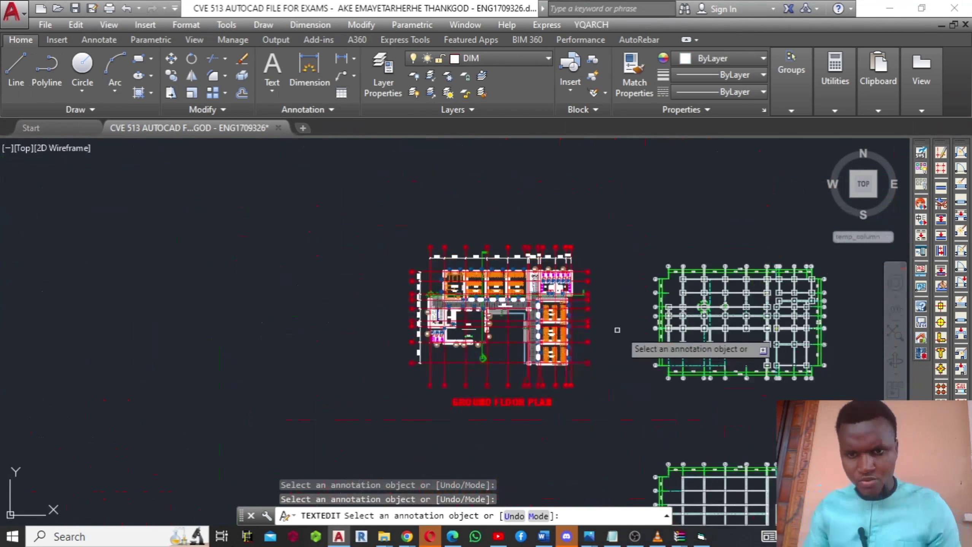
- Change the axis label B at the axis 1 end of the new wall grid, just above axis I, to H
{"action": "mouse_move", "coordinate": [693, 368]}
{"action": "middle_mouse_down"}
{"action": "mouse_move", "coordinate": [408, 288]}
{"action": "mouse_move", "coordinate": [378, 255]}
{"action": "middle_mouse_up"}
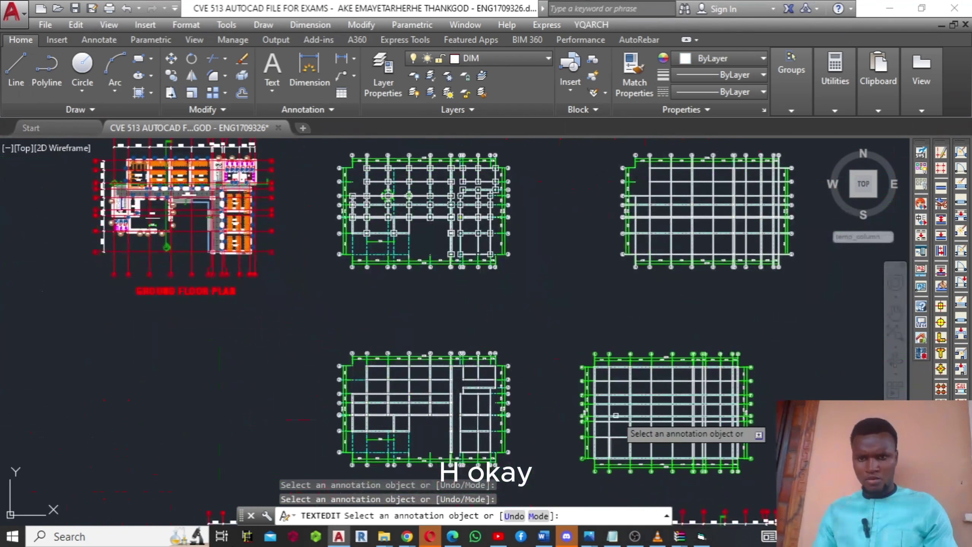
{"action": "middle_click_drag", "start_coordinate": [615, 403], "coordinate": [555, 310]}
{"action": "scroll", "coordinate": [591, 339], "scroll_direction": "up", "scroll_amount": 5}
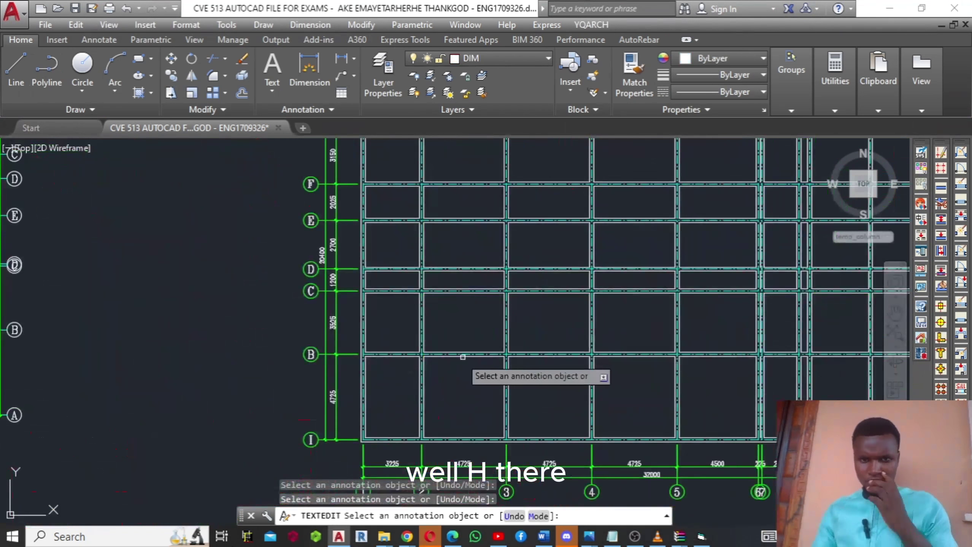
{"action": "left_click", "coordinate": [310, 355]}
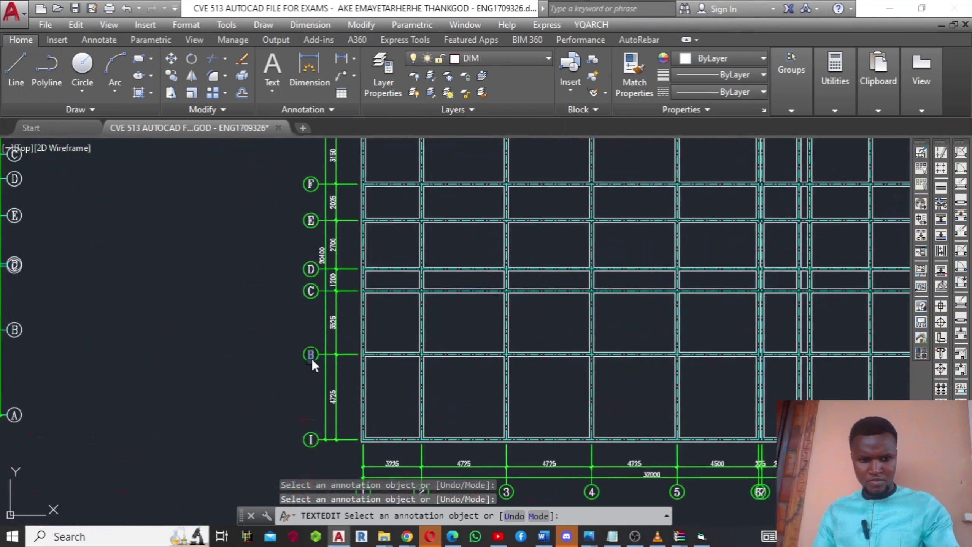
{"action": "type", "text": "H"}
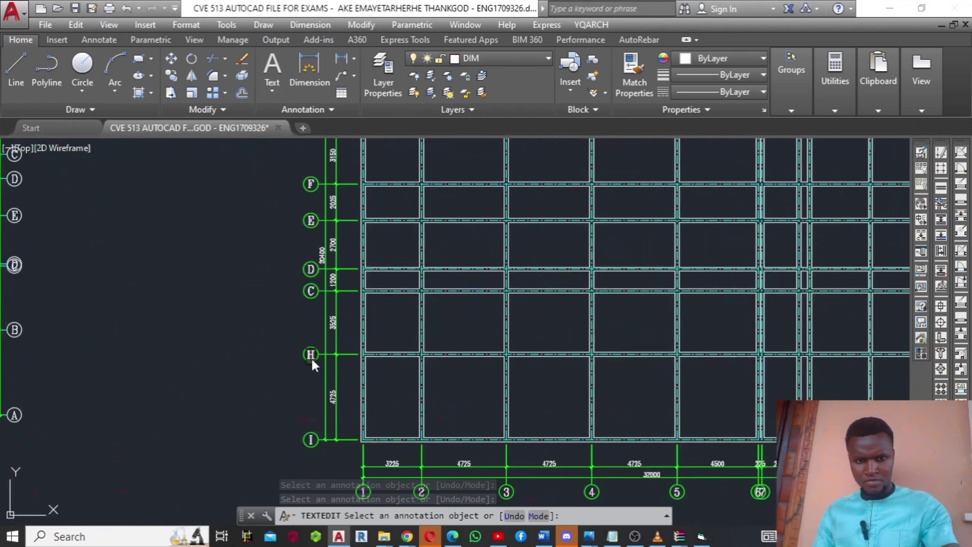
- Change the matching label B at the axis 12 end of the same grid line to H
{"action": "mouse_move", "coordinate": [494, 367]}
{"action": "middle_mouse_down"}
{"action": "mouse_move", "coordinate": [564, 362]}
{"action": "mouse_move", "coordinate": [31, 368]}
{"action": "middle_mouse_up"}
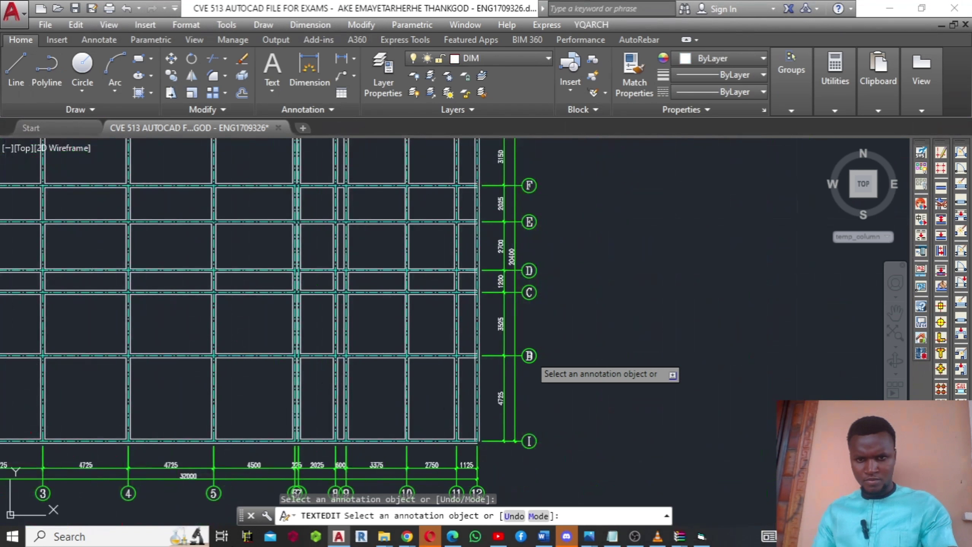
{"action": "left_click", "coordinate": [530, 356]}
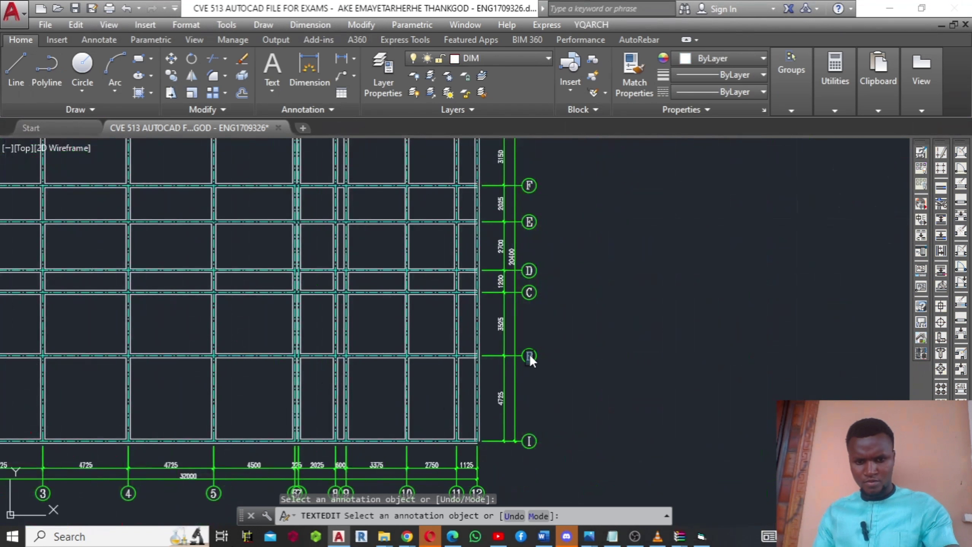
{"action": "type", "text": "H"}
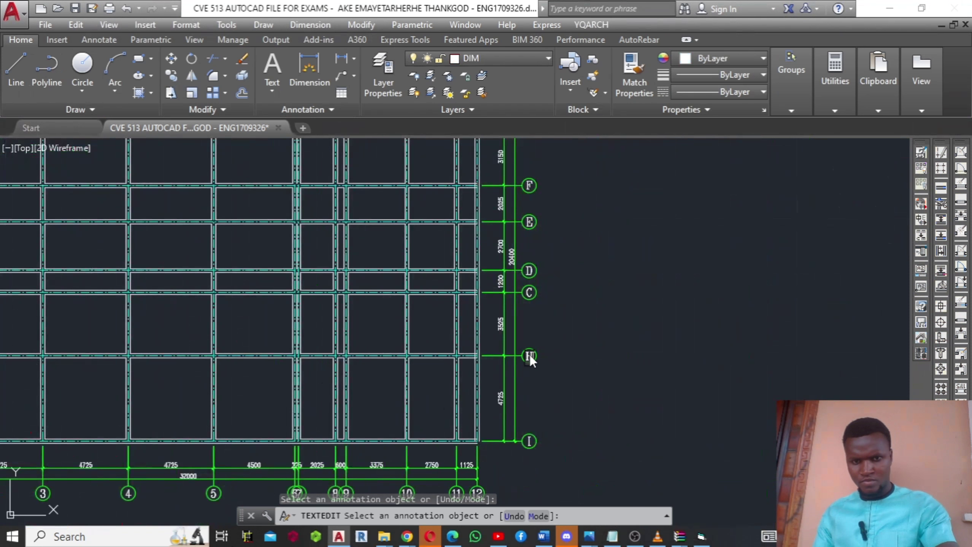
{"action": "left_click", "coordinate": [568, 369]}
- Compare the upper corner bay of the new wall grid at axis 1 with the adjacent framing plan
{"action": "middle_click_drag", "start_coordinate": [246, 363], "coordinate": [632, 369]}
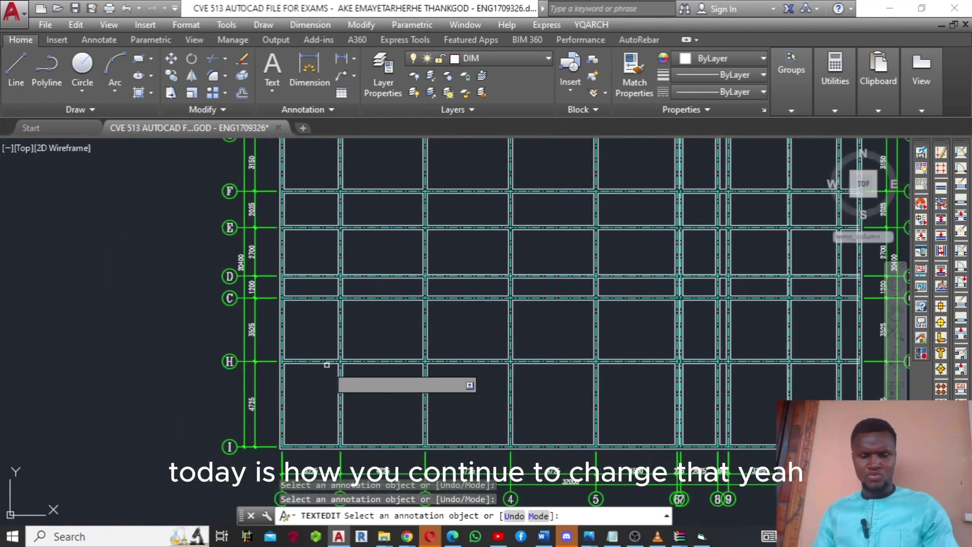
{"action": "scroll", "coordinate": [323, 399], "scroll_direction": "down", "scroll_amount": 2}
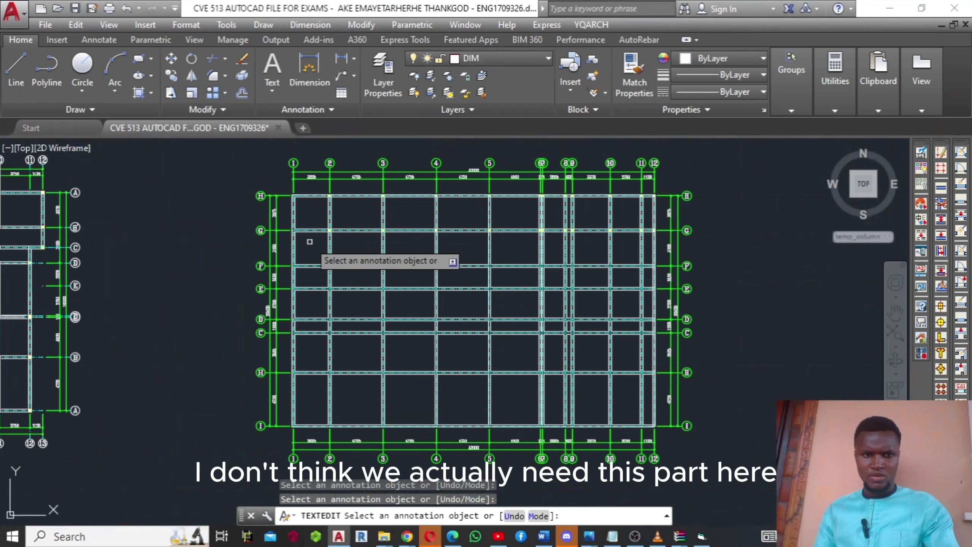
{"action": "middle_click_drag", "start_coordinate": [312, 248], "coordinate": [477, 290]}
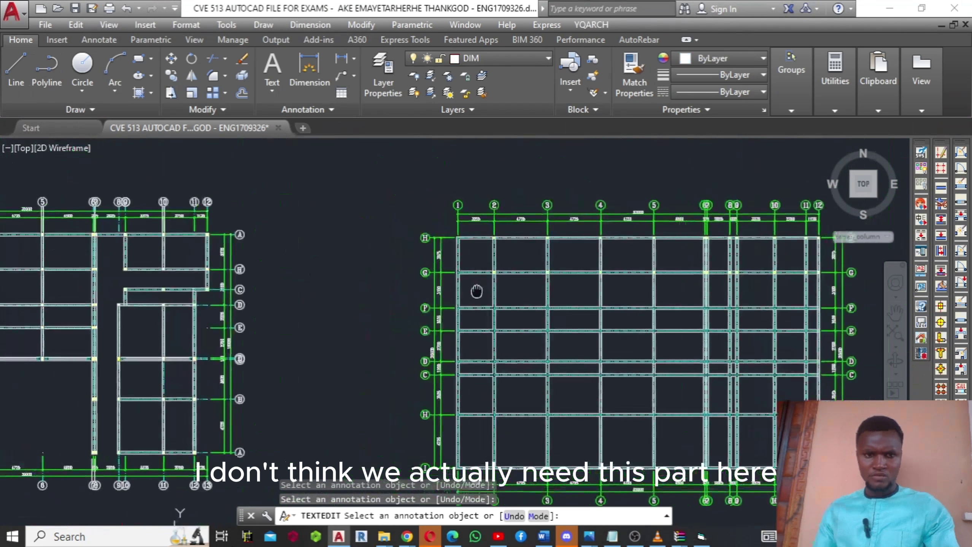
{"action": "scroll", "coordinate": [286, 291], "scroll_direction": "up", "scroll_amount": 2}
{"action": "mouse_move", "coordinate": [286, 290]}
{"action": "middle_mouse_down"}
{"action": "mouse_move", "coordinate": [410, 330]}
{"action": "mouse_move", "coordinate": [289, 318]}
{"action": "middle_mouse_up"}
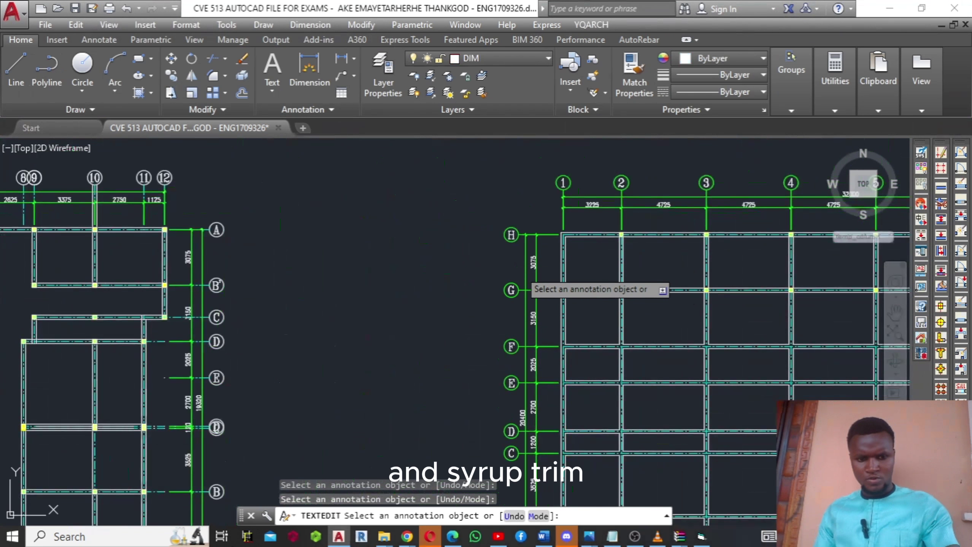
{"action": "key", "text": "Escape"}
{"action": "type", "text": "TRIM"}
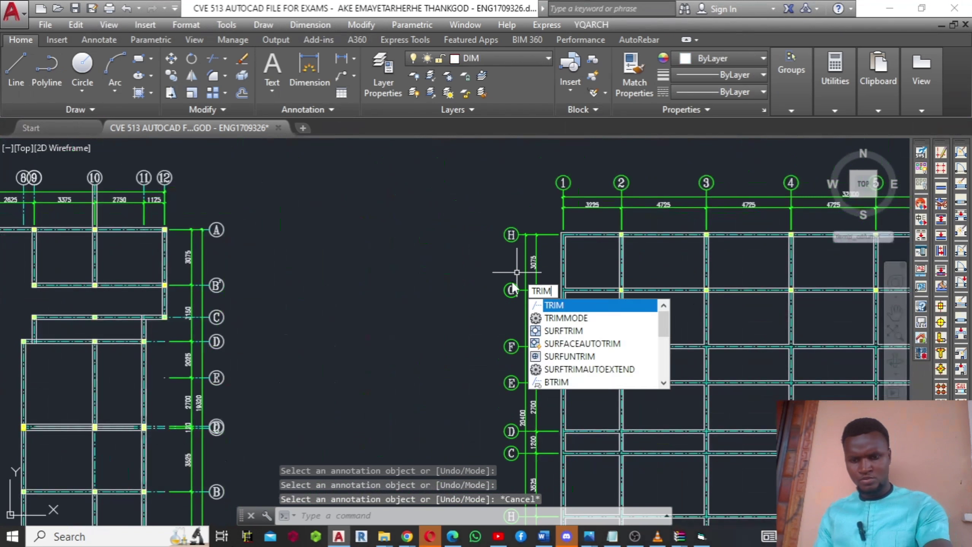
{"action": "key", "text": "Return"}
{"action": "key", "text": "Return"}
{"action": "scroll", "coordinate": [600, 249], "scroll_direction": "up", "scroll_amount": 6}
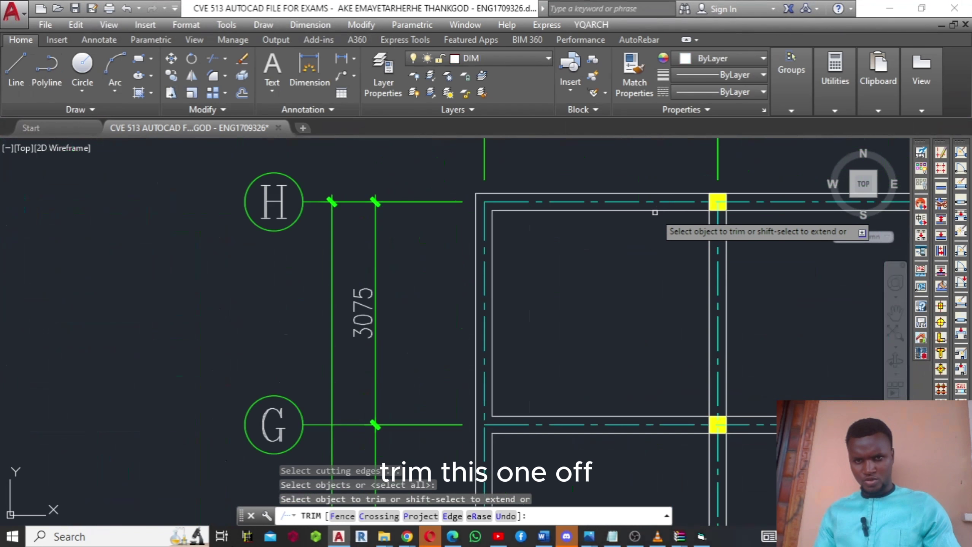
{"action": "key", "text": "Return"}
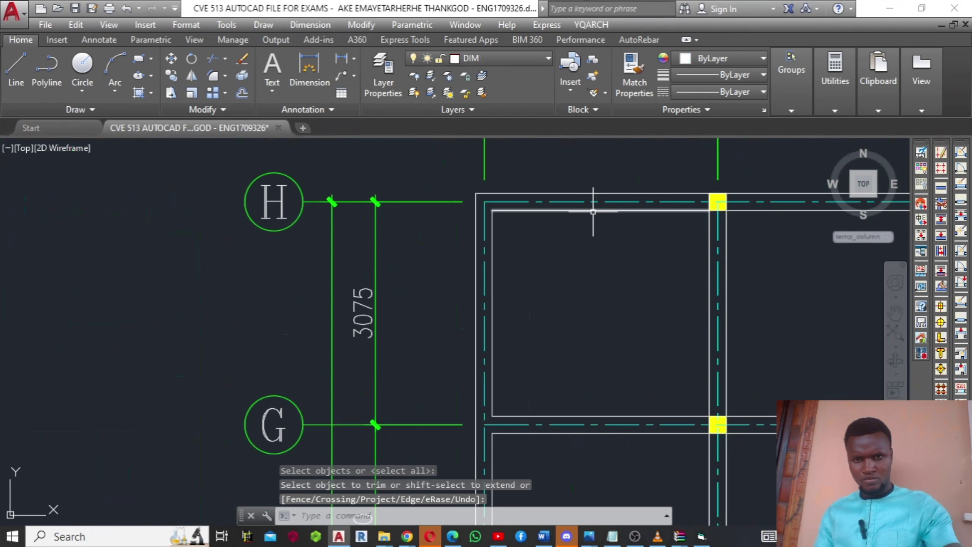
{"action": "key", "text": "Escape"}
{"action": "type", "text": "YT"}
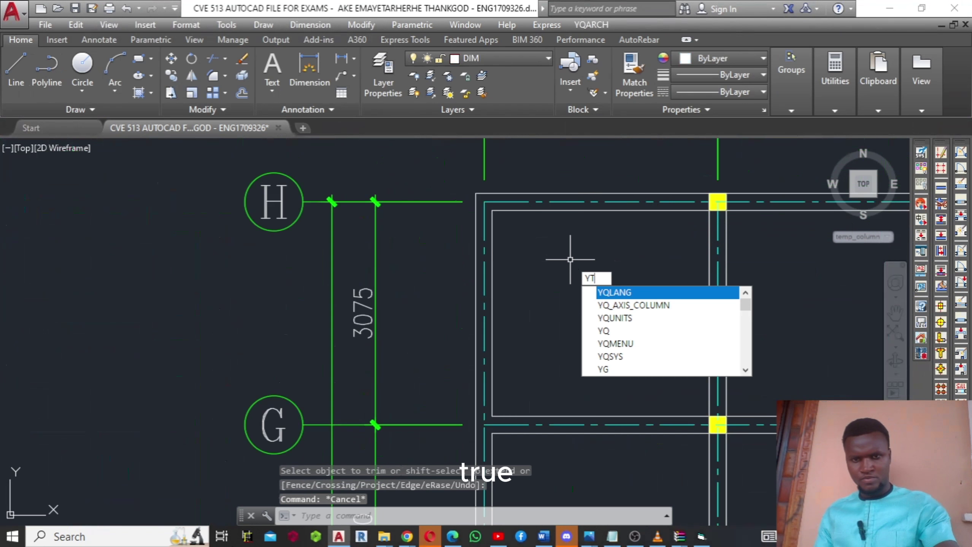
{"action": "key", "text": "BackSpace"}
{"action": "type", "text": "T"}
{"action": "key", "text": "Escape"}
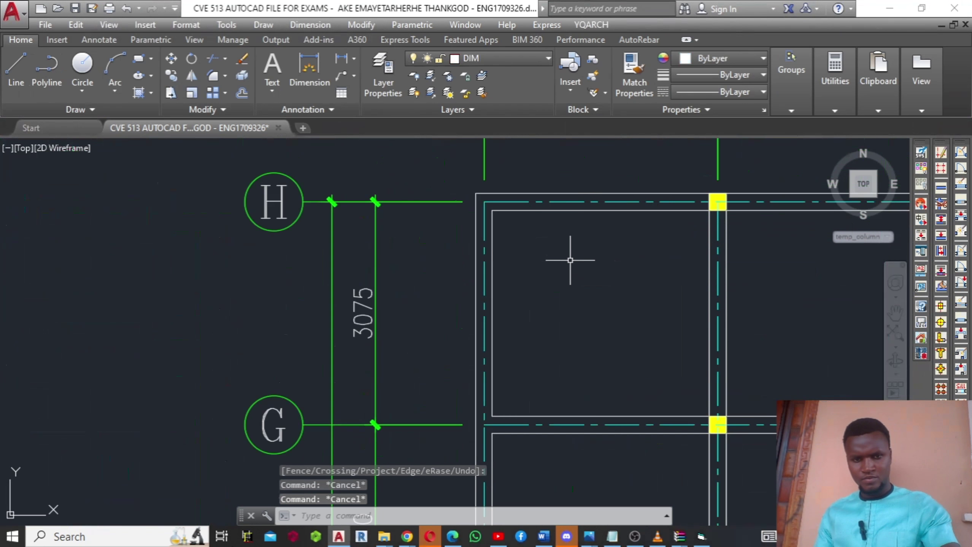
{"action": "type", "text": "TR"}
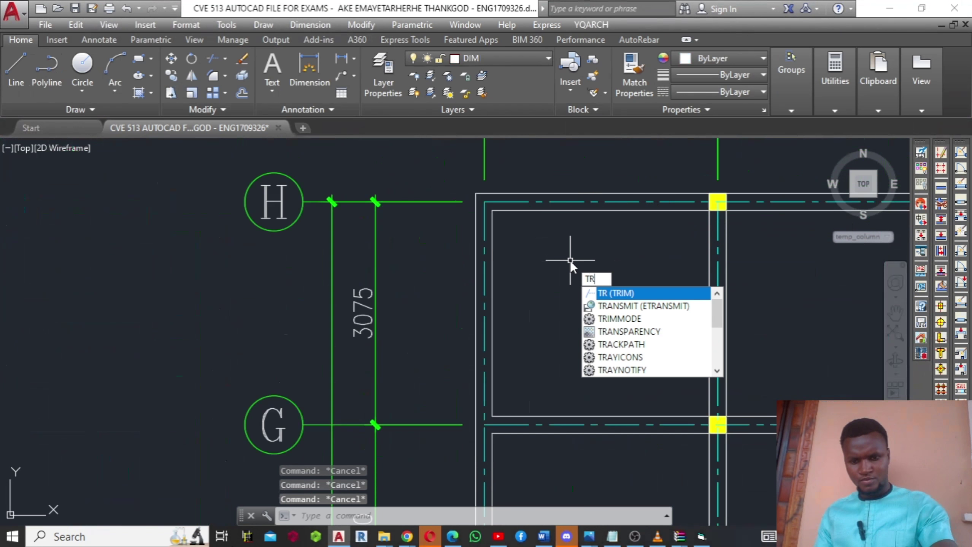
{"action": "type", "text": "IM"}
{"action": "key", "text": "Return"}
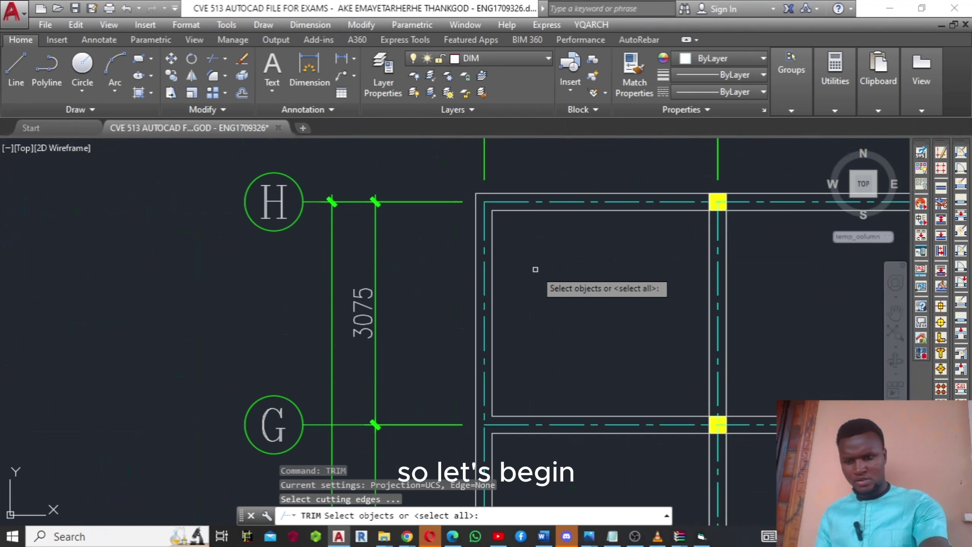
{"action": "key", "text": "Return"}
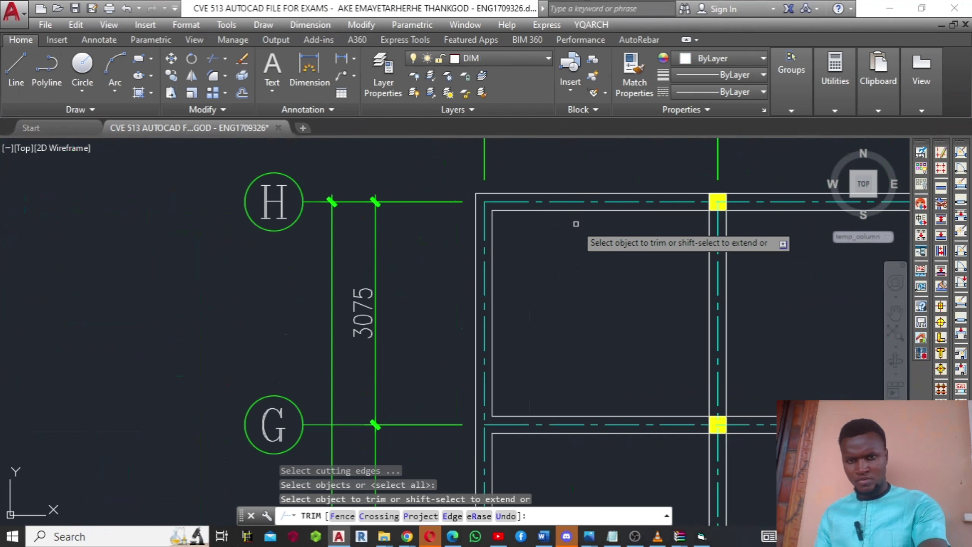
{"action": "key", "text": "Return"}
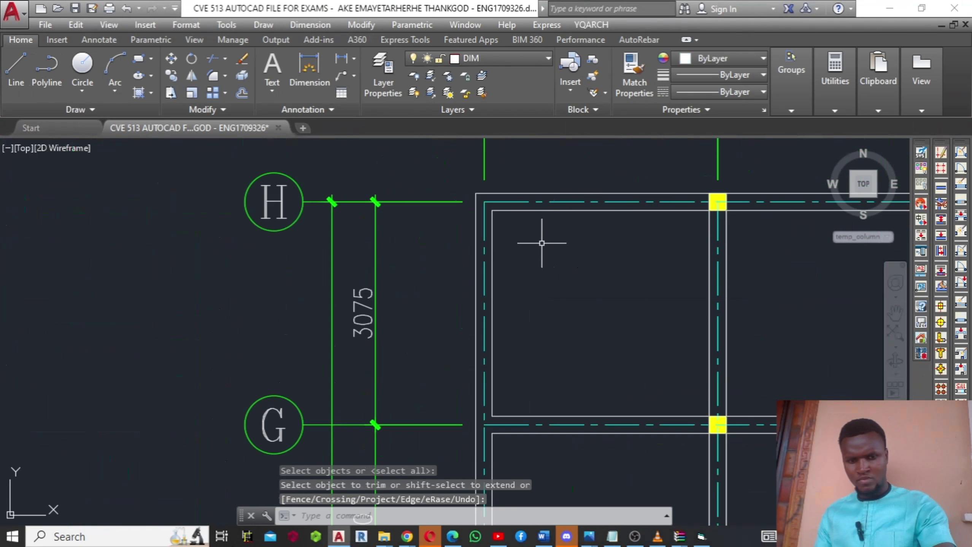
- Try to trim the inner wall line along the uppermost axis H between axes 1 and 2, using all objects as cutting edges
{"action": "key", "text": "Return"}
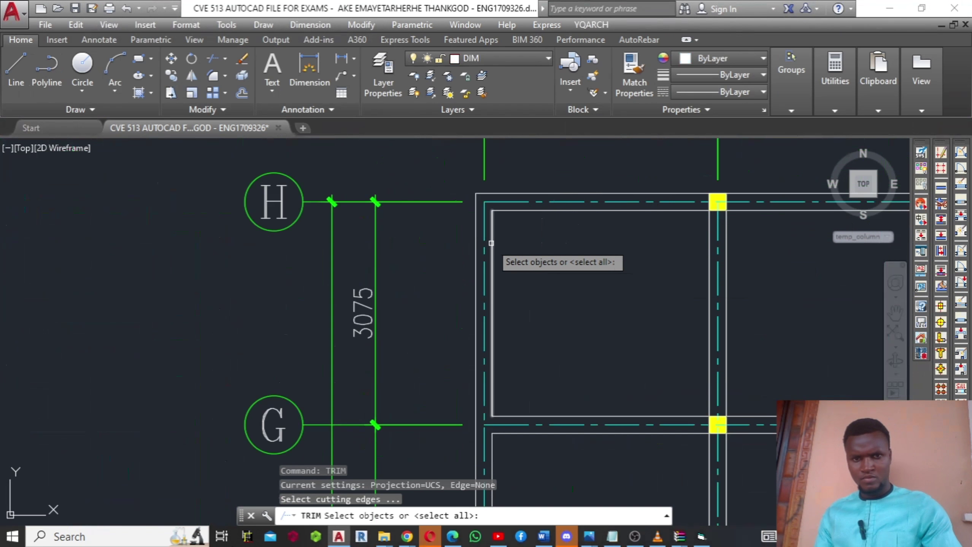
{"action": "key", "text": "Return"}
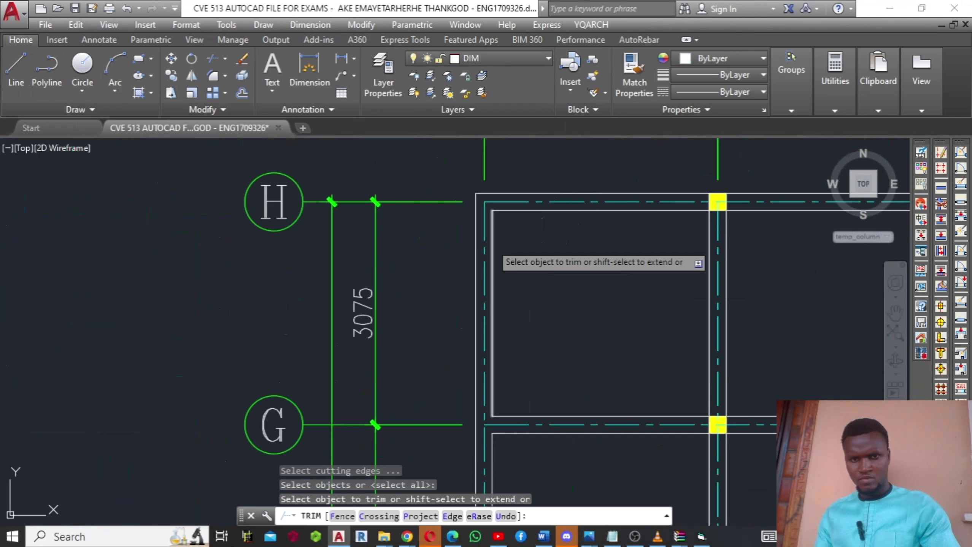
{"action": "left_click", "coordinate": [519, 211]}
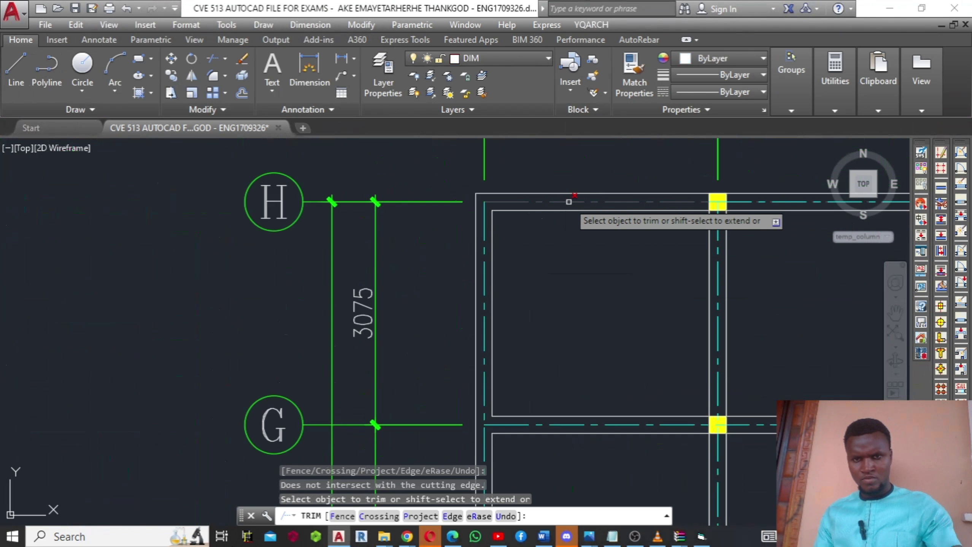
{"action": "key", "text": "Escape"}
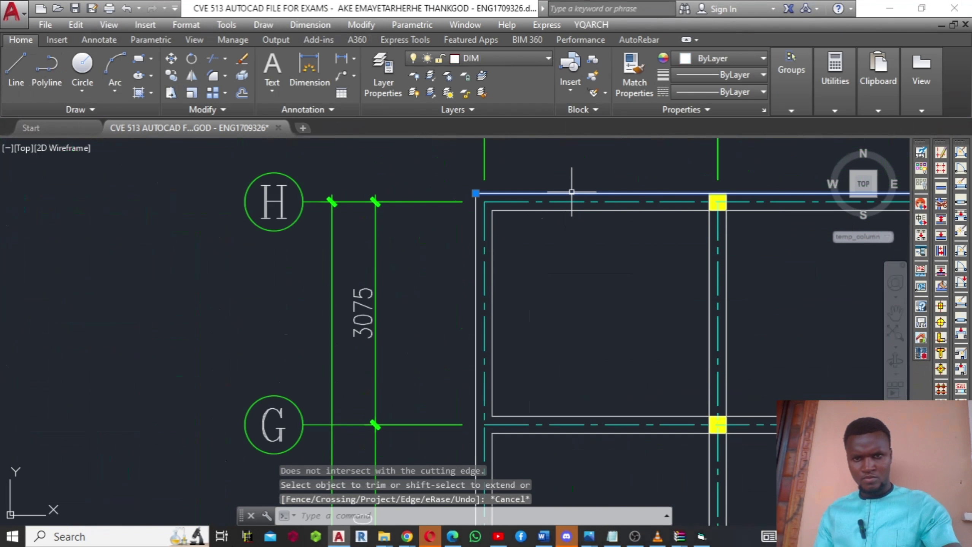
- Shorten the outer and inner wall lines along axis H from axis 1 back to the column at axis 2
{"action": "left_click", "coordinate": [475, 193]}
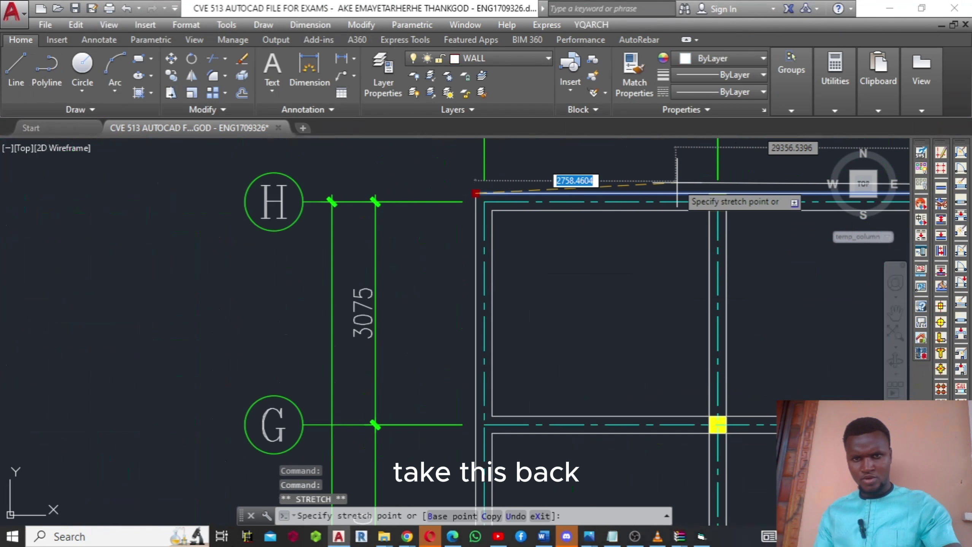
{"action": "left_click", "coordinate": [709, 193]}
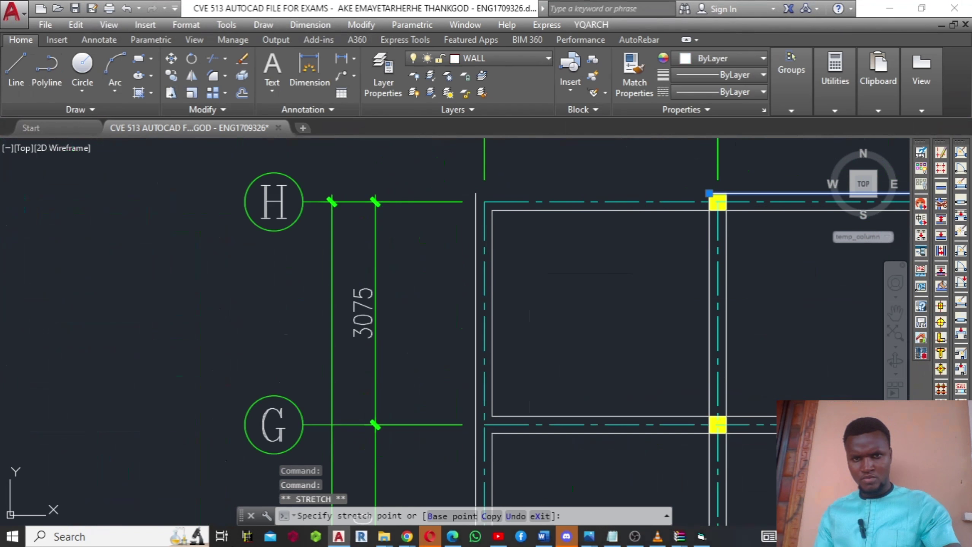
{"action": "left_click", "coordinate": [520, 211]}
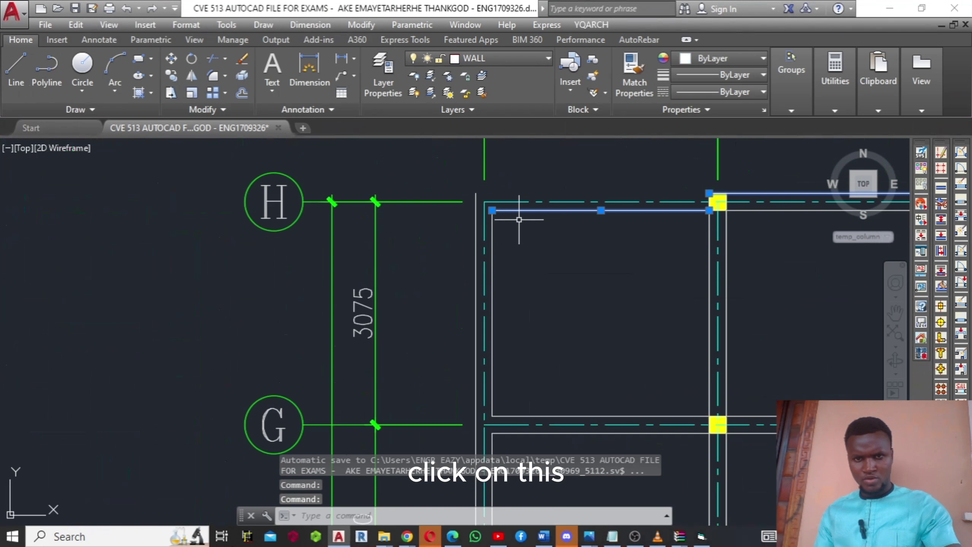
{"action": "left_click", "coordinate": [491, 210]}
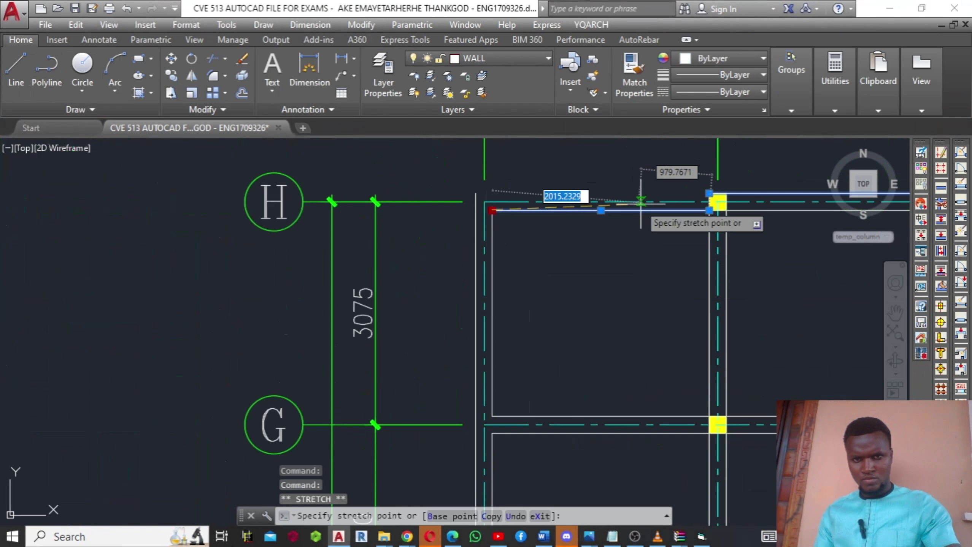
{"action": "left_click", "coordinate": [709, 211]}
{"action": "key", "text": "Escape"}
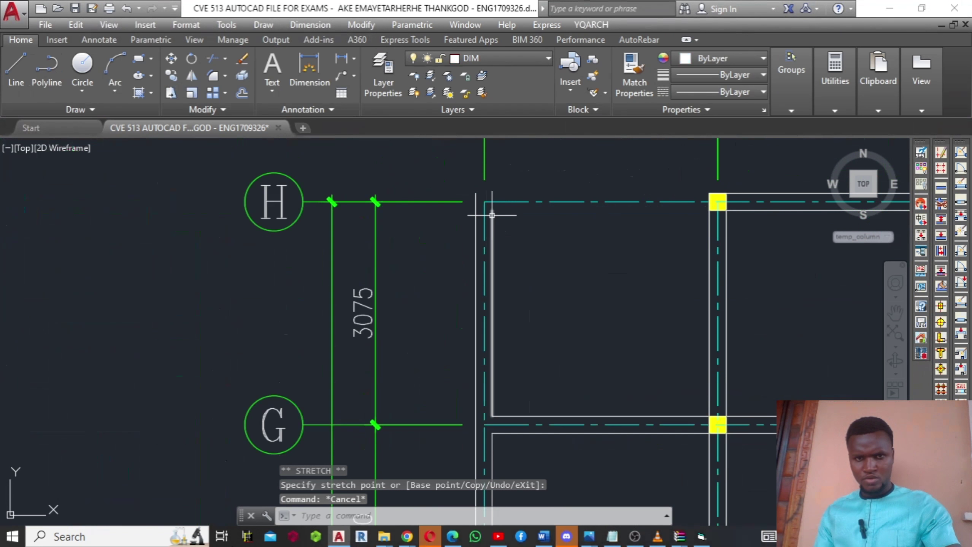
- Stretch the upper end of the inner wall line on axis 1 between H and G down to the wall corner at axis F
{"action": "left_click", "coordinate": [491, 215]}
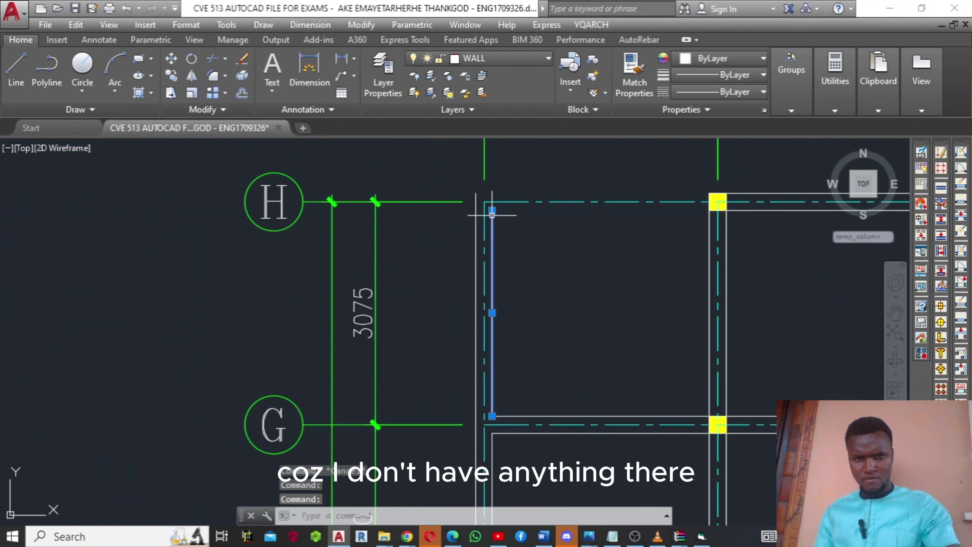
{"action": "scroll", "coordinate": [515, 301], "scroll_direction": "up", "scroll_amount": 6}
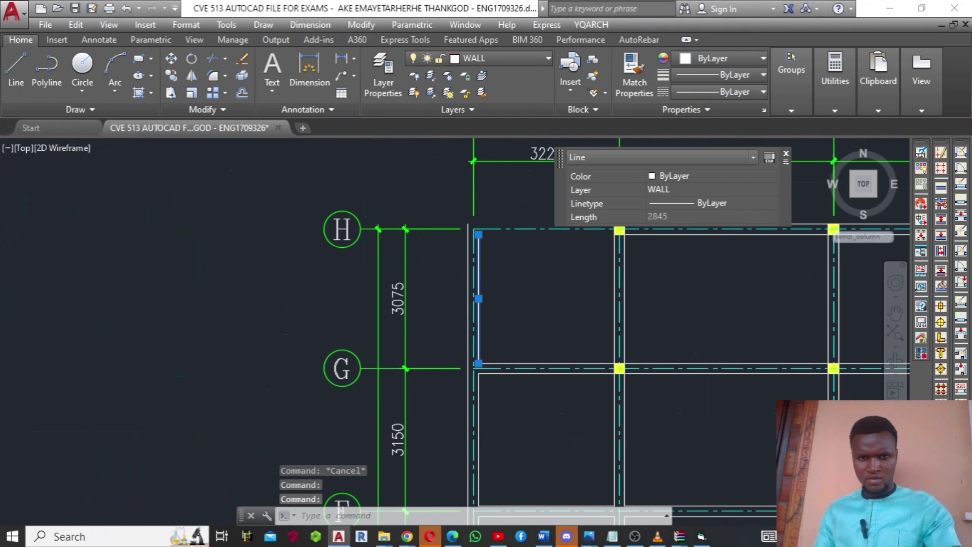
{"action": "scroll", "coordinate": [496, 276], "scroll_direction": "up", "scroll_amount": 2}
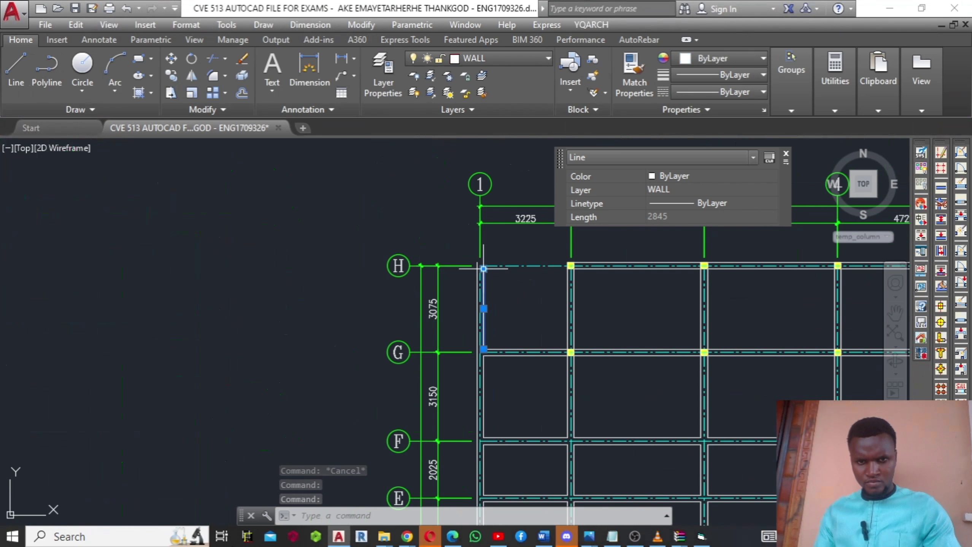
{"action": "left_click", "coordinate": [483, 269]}
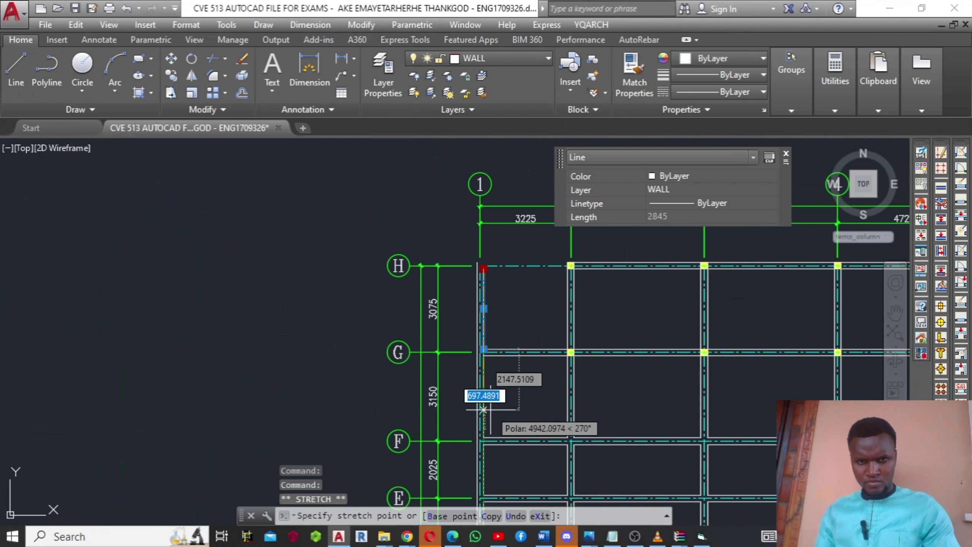
{"action": "left_click", "coordinate": [483, 438]}
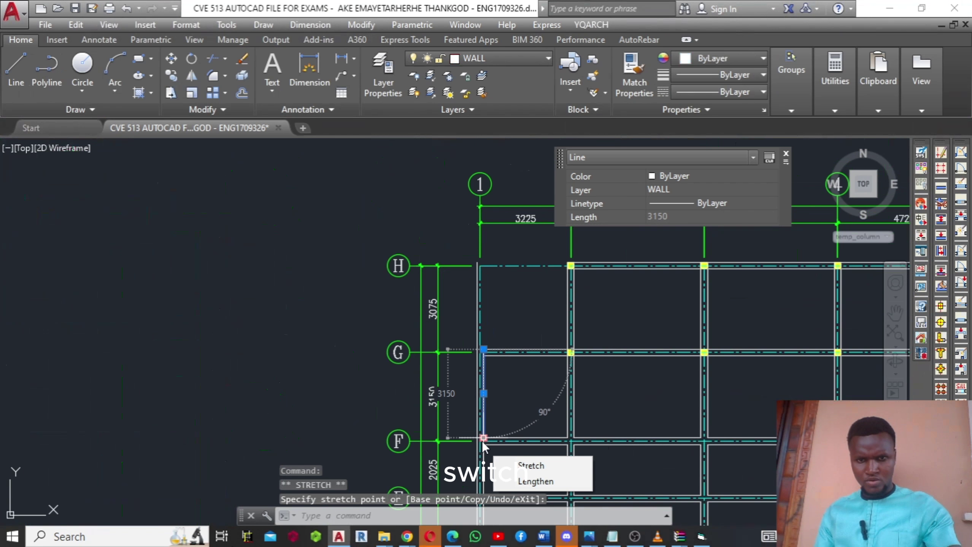
{"action": "key", "text": "Escape"}
- Collapse that stretched inner wall line by moving its end at axis G onto its other end at axis F
{"action": "scroll", "coordinate": [488, 360], "scroll_direction": "up", "scroll_amount": 5}
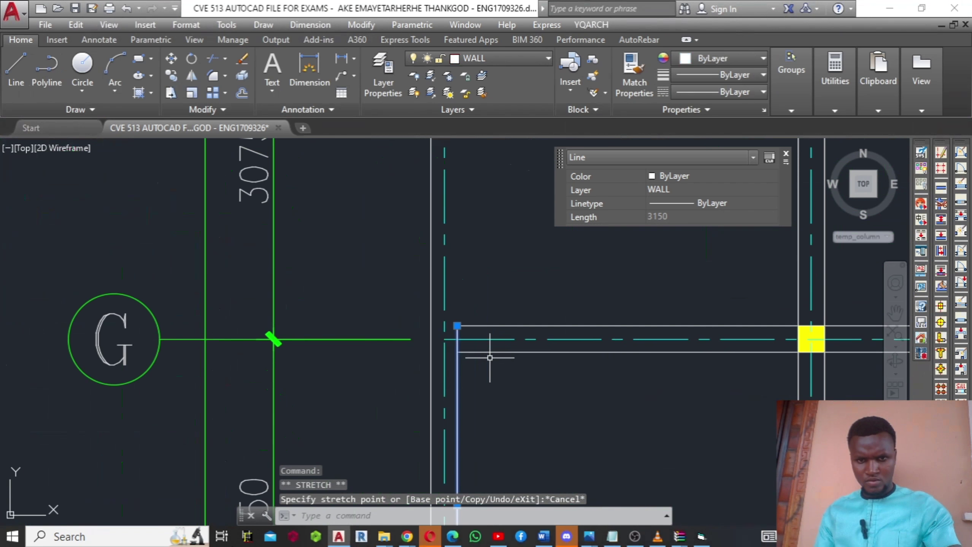
{"action": "middle_click_drag", "start_coordinate": [504, 431], "coordinate": [473, 321]}
{"action": "scroll", "coordinate": [472, 326], "scroll_direction": "up", "scroll_amount": 2}
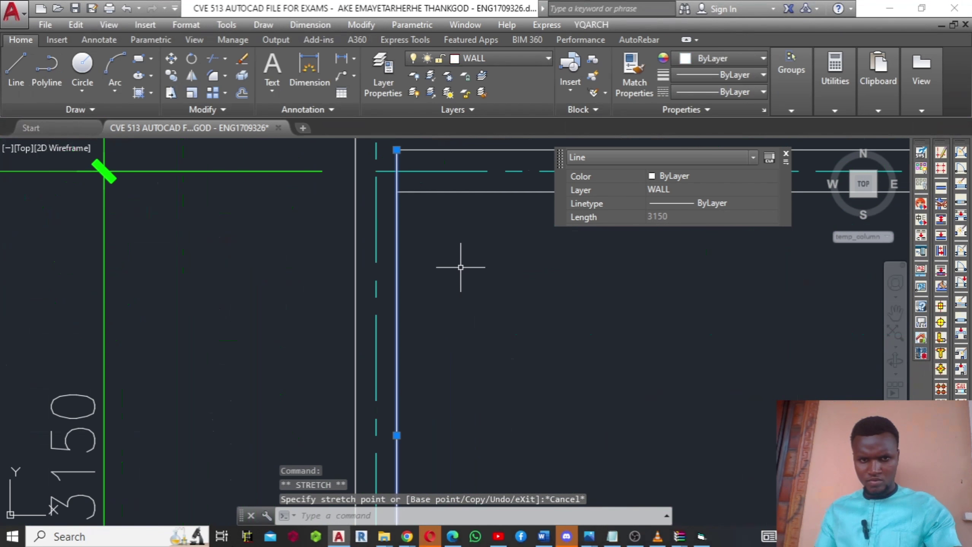
{"action": "left_click", "coordinate": [396, 149]}
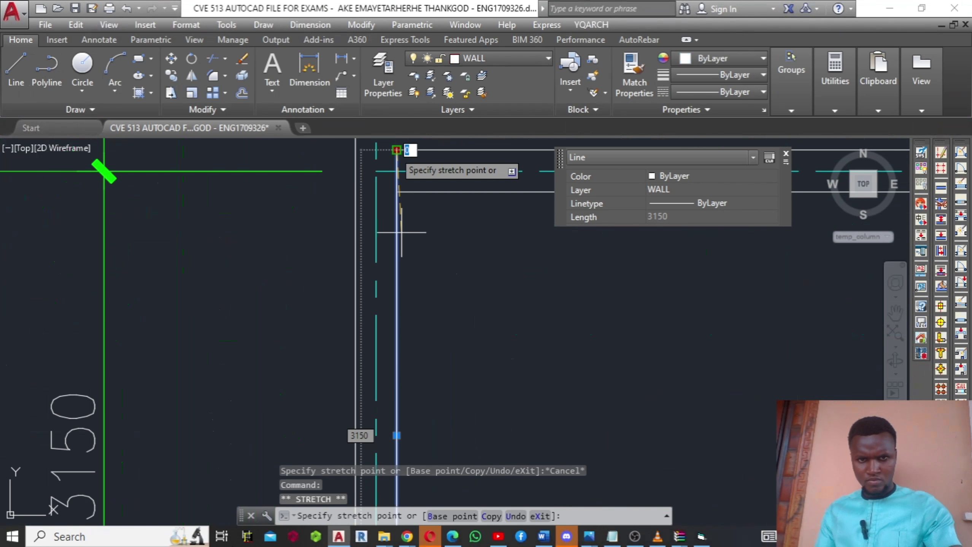
{"action": "middle_click_drag", "start_coordinate": [405, 368], "coordinate": [393, 262]}
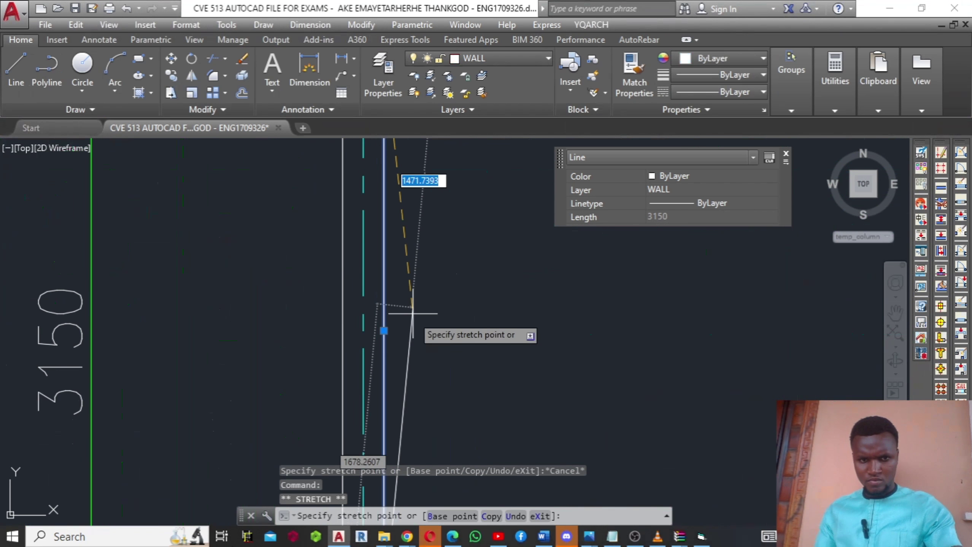
{"action": "middle_click_drag", "start_coordinate": [403, 412], "coordinate": [409, 244]}
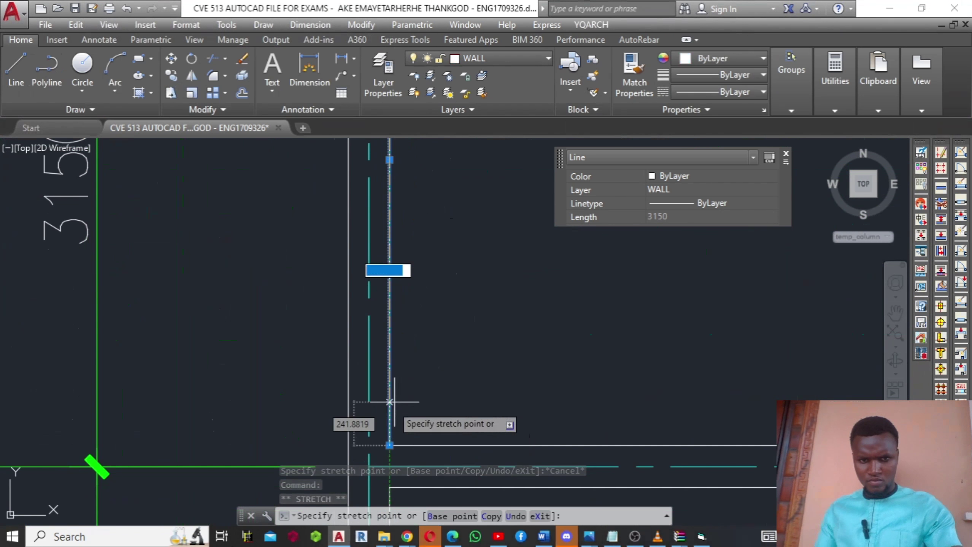
{"action": "left_click", "coordinate": [389, 446]}
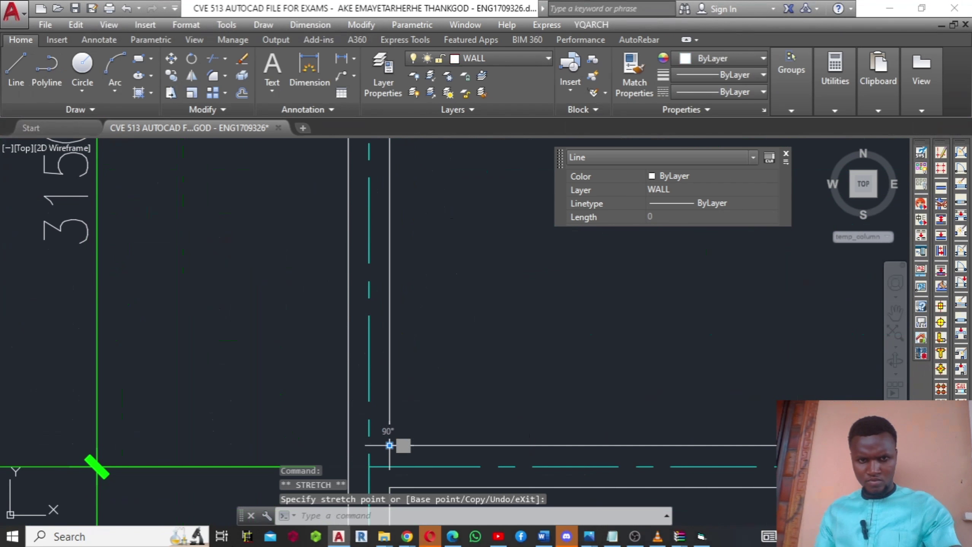
{"action": "key", "text": "Escape"}
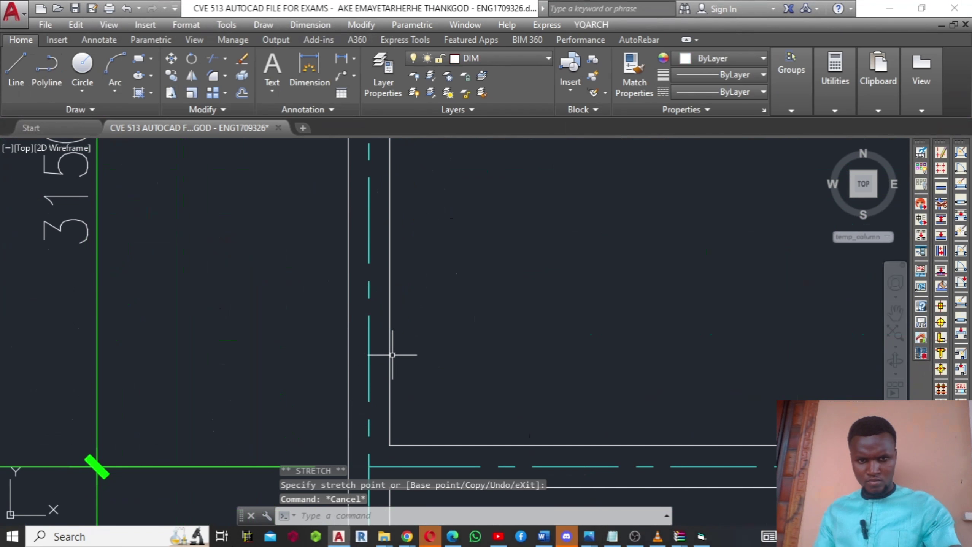
- Collapse the remaining inner wall line on axis 1 between G and F onto its corner at axis F
{"action": "middle_click_drag", "start_coordinate": [435, 328], "coordinate": [466, 546]}
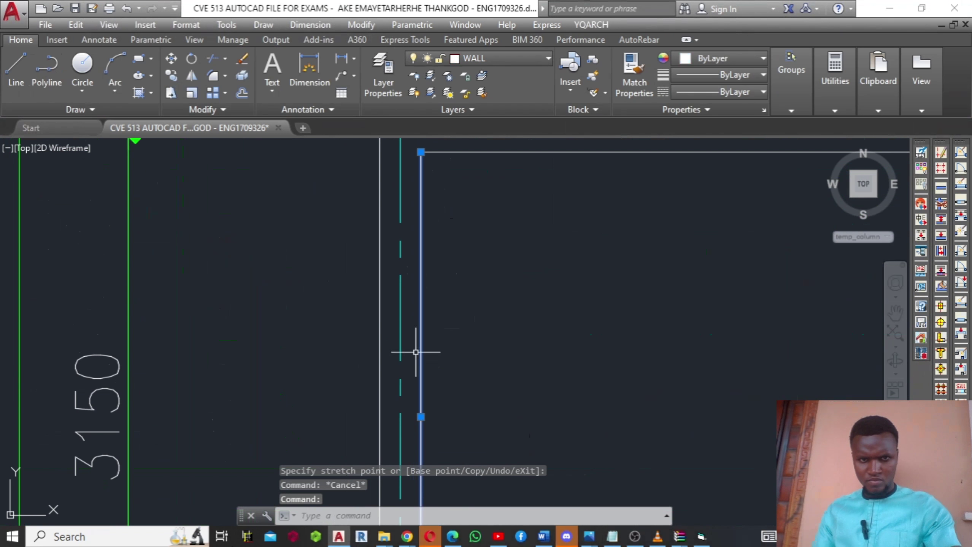
{"action": "left_click", "coordinate": [421, 152]}
{"action": "middle_click_drag", "start_coordinate": [433, 418], "coordinate": [403, 241]}
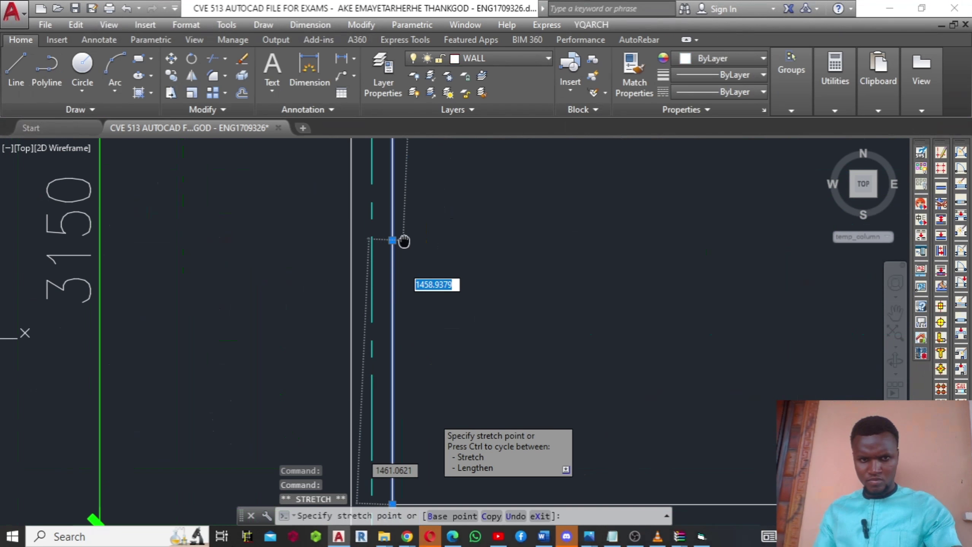
{"action": "scroll", "coordinate": [422, 314], "scroll_direction": "down", "scroll_amount": 2}
{"action": "middle_click_drag", "start_coordinate": [419, 326], "coordinate": [401, 245]}
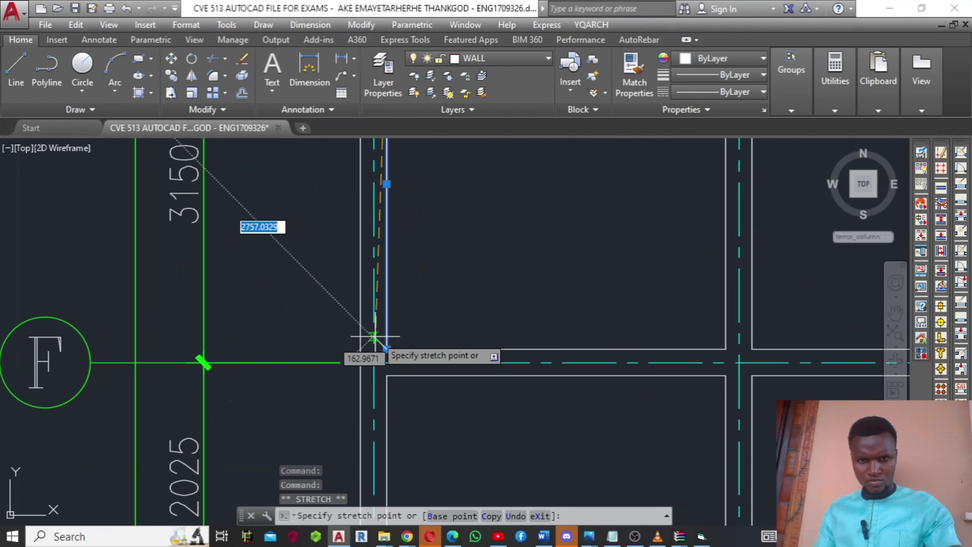
{"action": "left_click", "coordinate": [386, 350]}
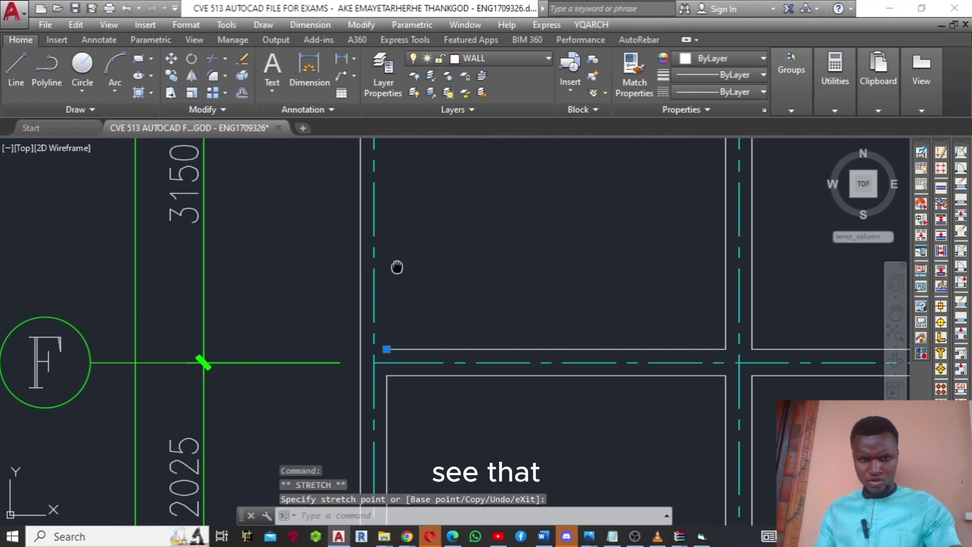
- Shorten the outer wall line along axis 1 from axis H down to the upper wall face at axis F
{"action": "middle_click_drag", "start_coordinate": [397, 267], "coordinate": [500, 440]}
{"action": "middle_click_drag", "start_coordinate": [397, 267], "coordinate": [410, 404]}
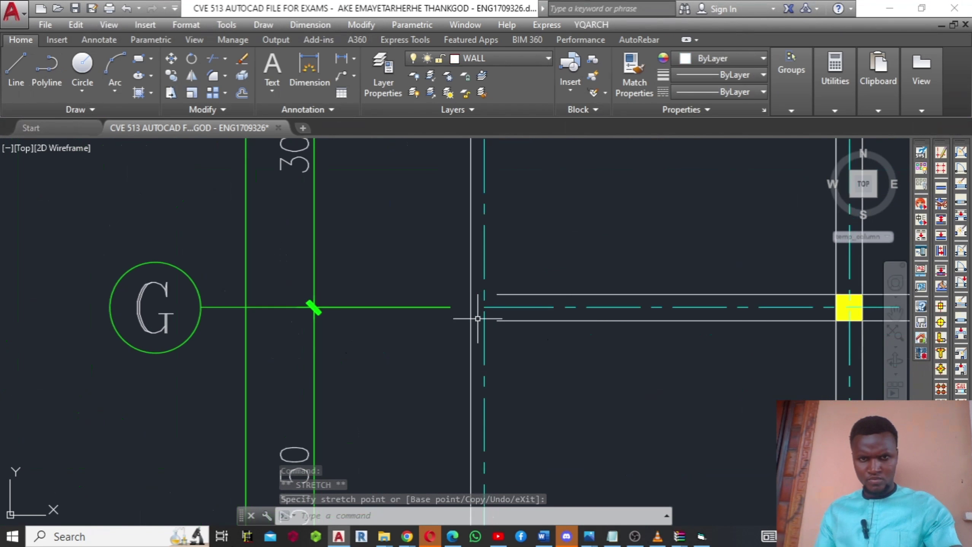
{"action": "left_click", "coordinate": [470, 256]}
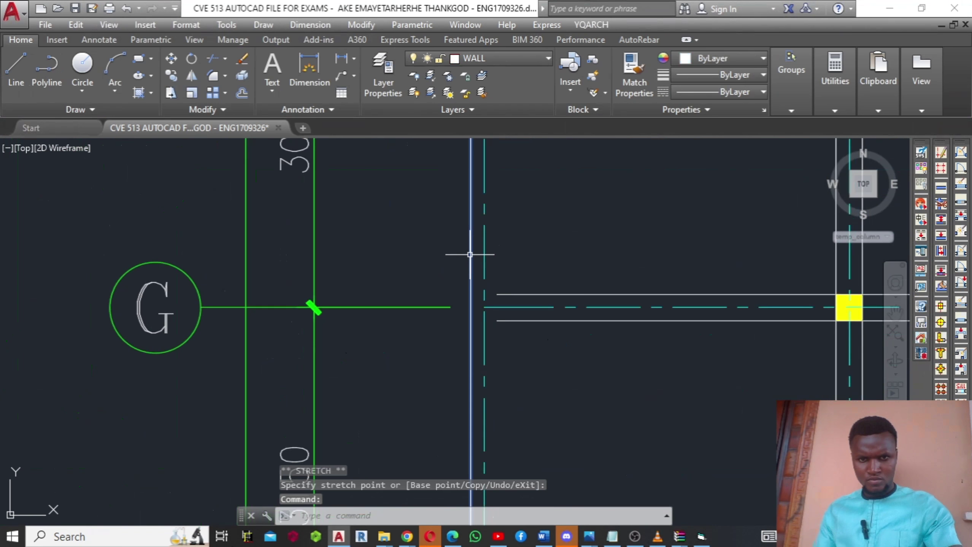
{"action": "mouse_move", "coordinate": [440, 252]}
{"action": "middle_mouse_down"}
{"action": "mouse_move", "coordinate": [451, 348]}
{"action": "mouse_move", "coordinate": [436, 459]}
{"action": "middle_mouse_up"}
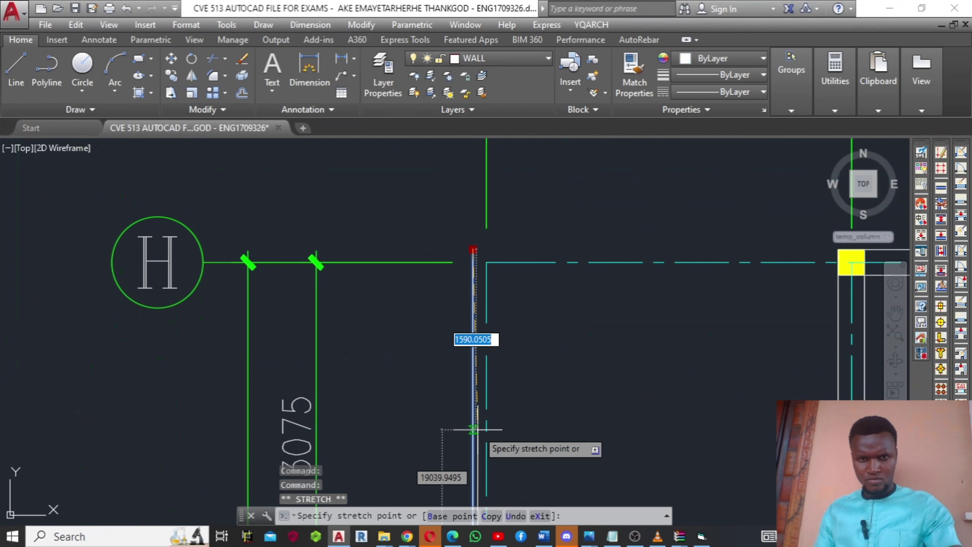
{"action": "mouse_move", "coordinate": [477, 432]}
{"action": "middle_mouse_down"}
{"action": "mouse_move", "coordinate": [406, 305]}
{"action": "mouse_move", "coordinate": [404, 239]}
{"action": "middle_mouse_up"}
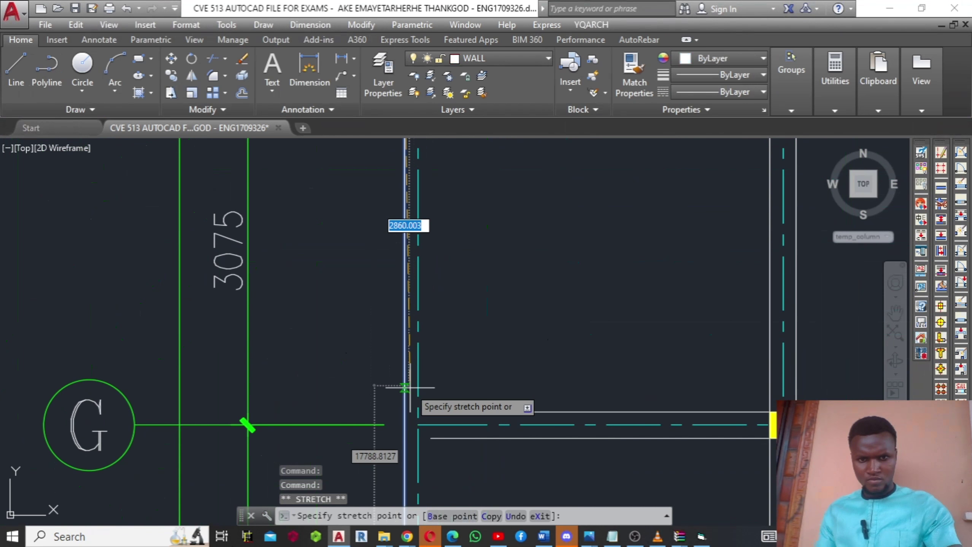
{"action": "middle_click_drag", "start_coordinate": [407, 402], "coordinate": [390, 343]}
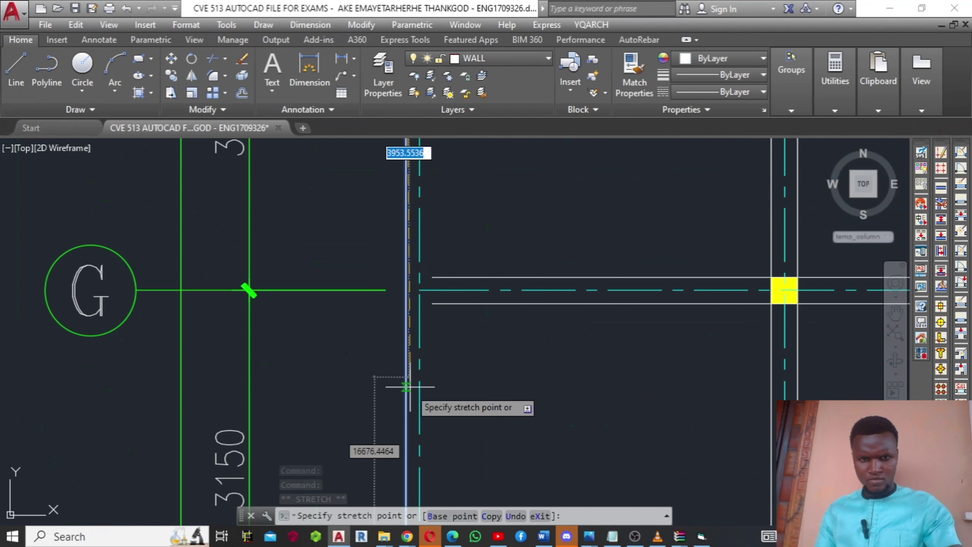
{"action": "mouse_move", "coordinate": [403, 406]}
{"action": "middle_mouse_down"}
{"action": "mouse_move", "coordinate": [395, 295]}
{"action": "mouse_move", "coordinate": [407, 287]}
{"action": "middle_mouse_up"}
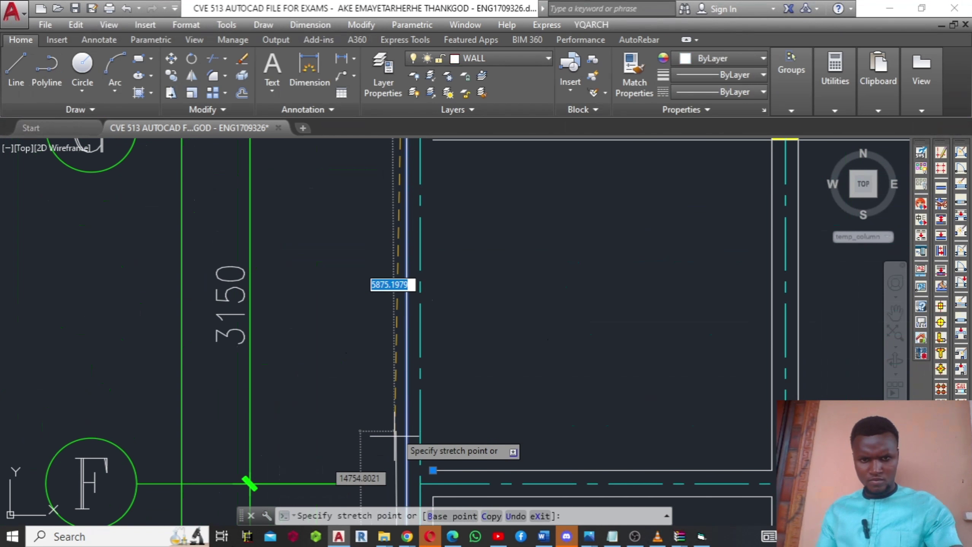
{"action": "middle_click_drag", "start_coordinate": [391, 468], "coordinate": [381, 278]}
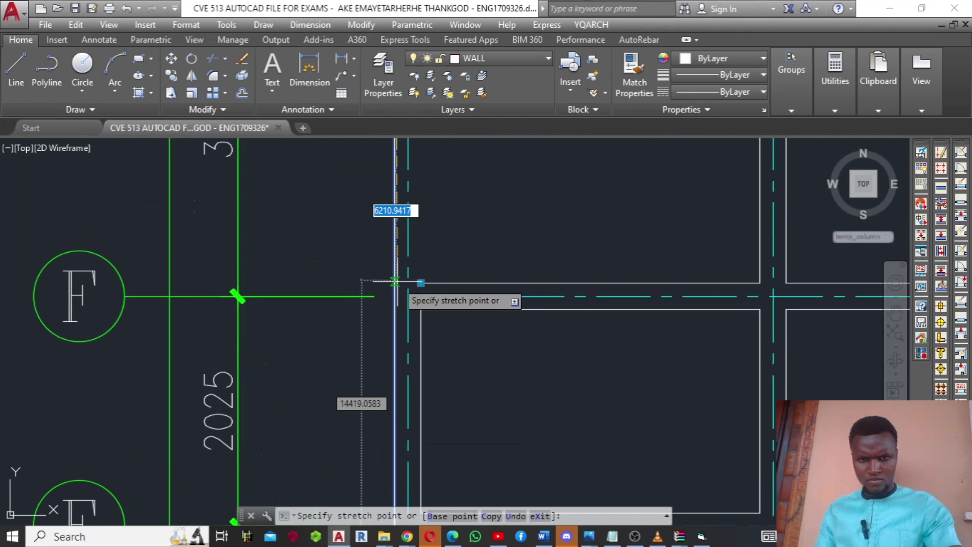
{"action": "left_click", "coordinate": [394, 284]}
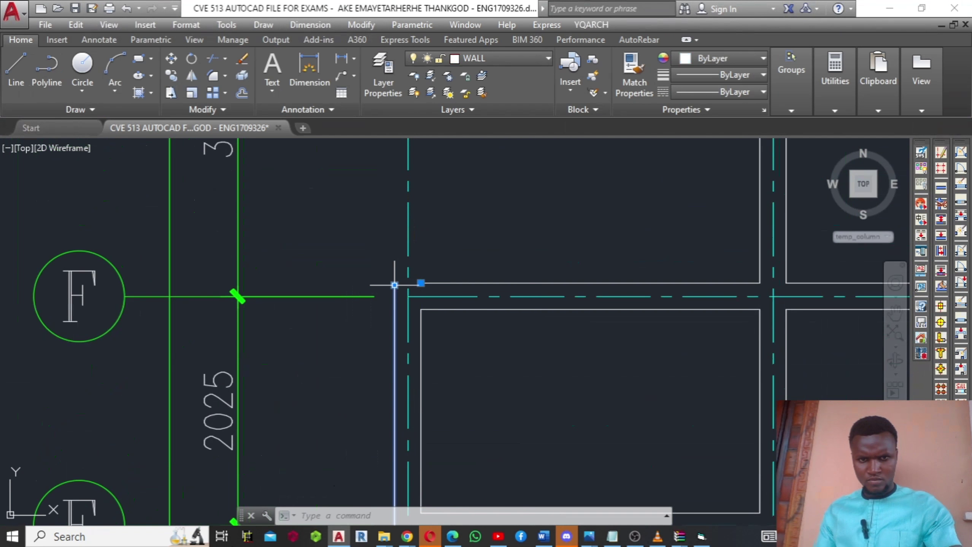
- Shorten grid line H by stretching its end at axis 1 to the column centre at axis 2
{"action": "scroll", "coordinate": [461, 248], "scroll_direction": "down", "scroll_amount": 6}
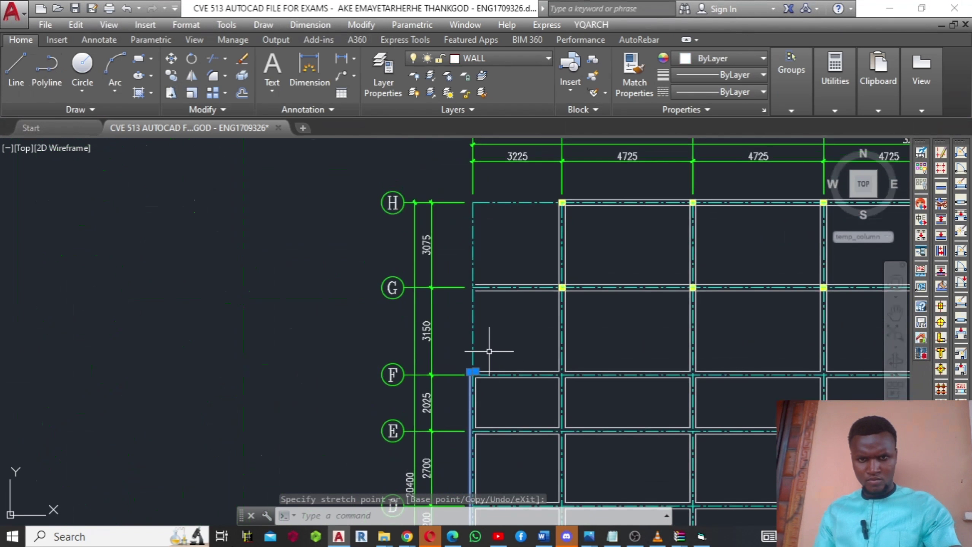
{"action": "middle_click_drag", "start_coordinate": [488, 351], "coordinate": [488, 384]}
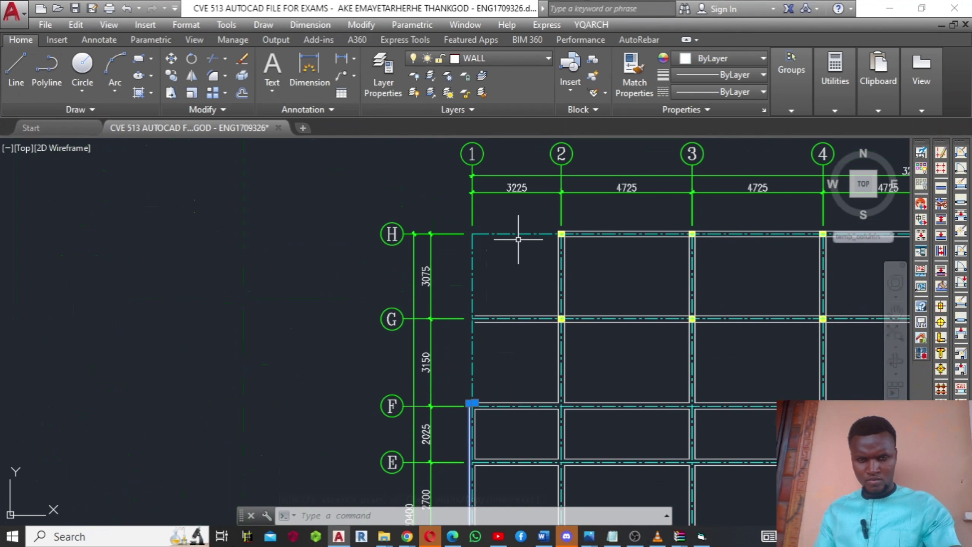
{"action": "mouse_move", "coordinate": [514, 235]}
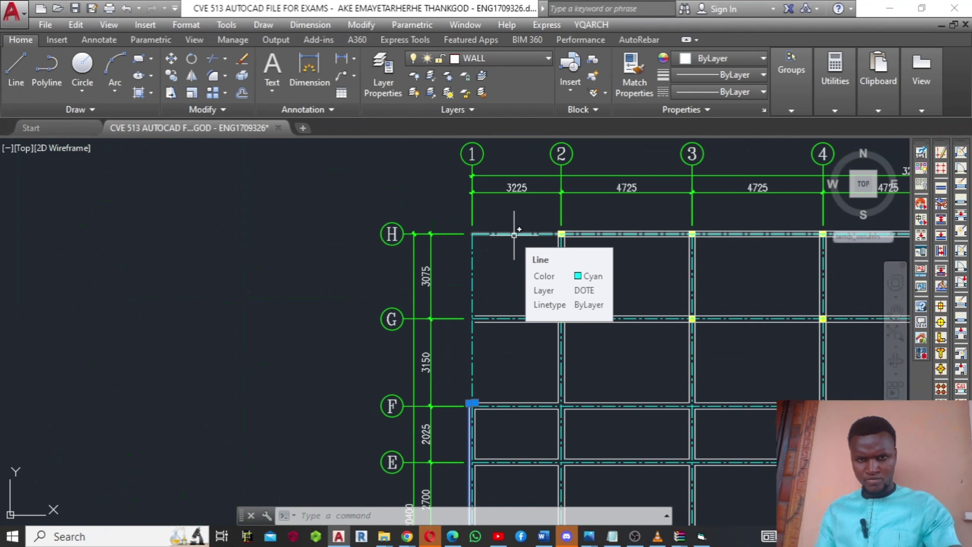
{"action": "left_click", "coordinate": [503, 233]}
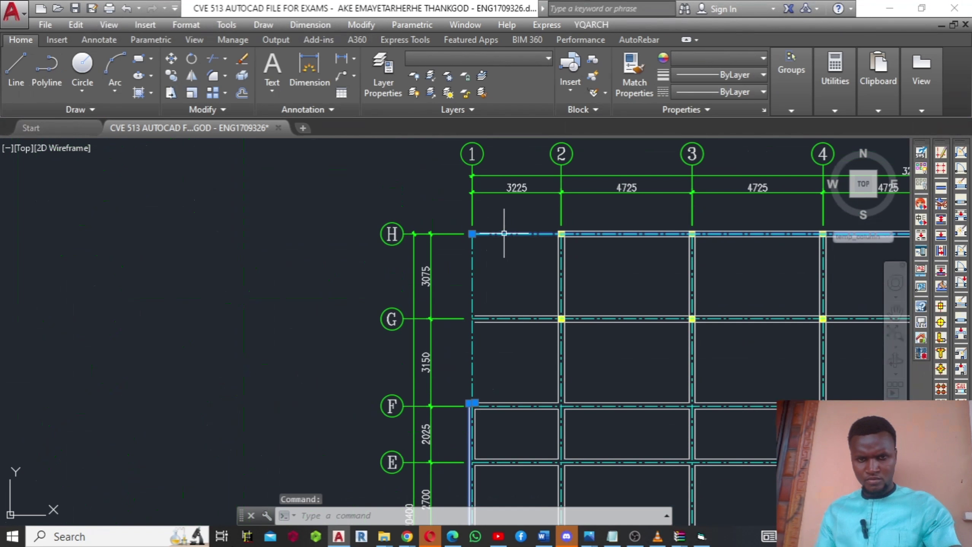
{"action": "left_click", "coordinate": [472, 234]}
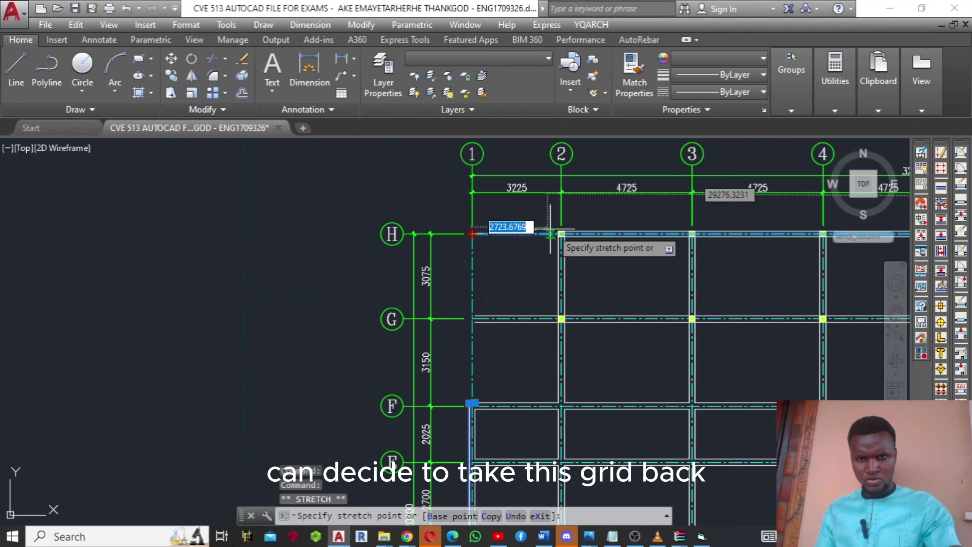
{"action": "scroll", "coordinate": [557, 235], "scroll_direction": "up", "scroll_amount": 4}
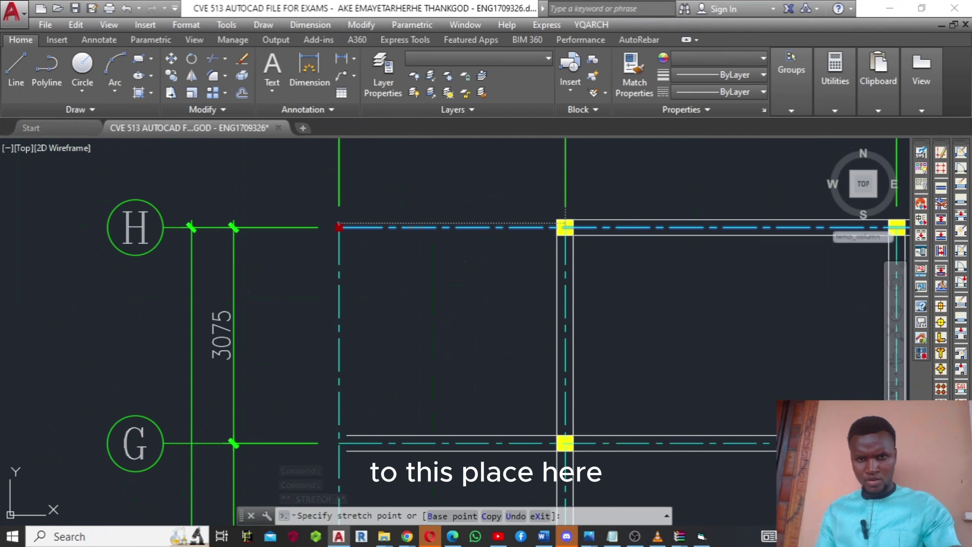
{"action": "left_click", "coordinate": [565, 228]}
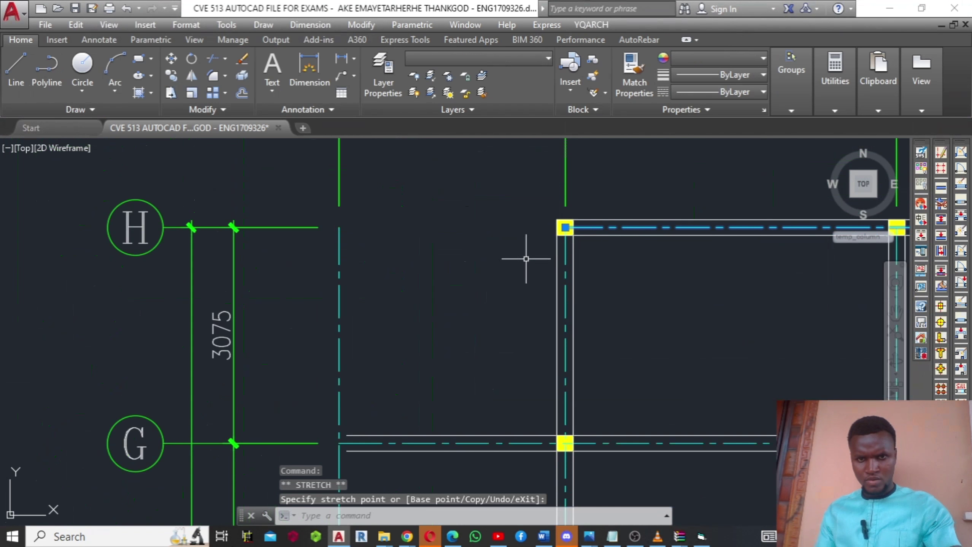
- Shorten grid line 1 by stretching its upper end from axis H down to the intersection with axis F
{"action": "left_click", "coordinate": [337, 249]}
{"action": "left_click", "coordinate": [339, 227]}
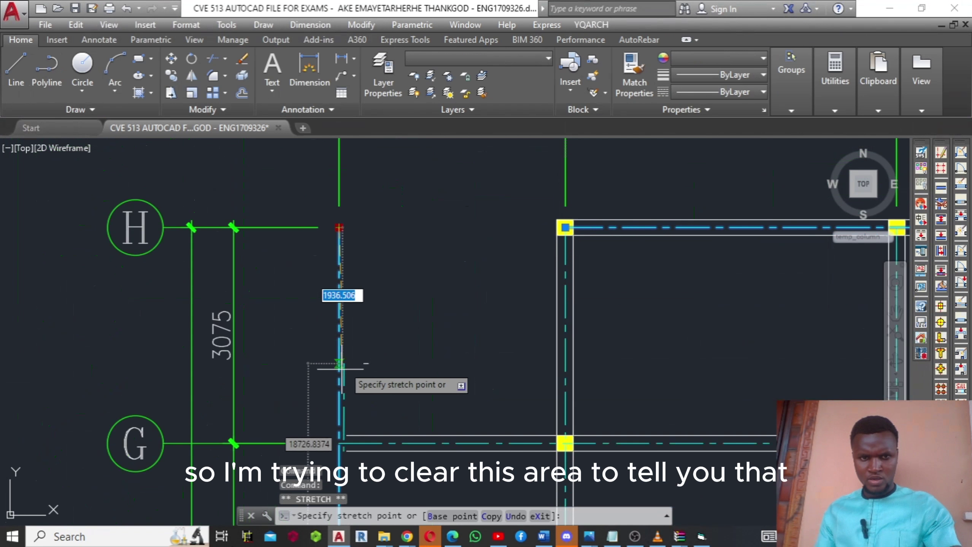
{"action": "mouse_move", "coordinate": [336, 401]}
{"action": "middle_mouse_down"}
{"action": "mouse_move", "coordinate": [321, 369]}
{"action": "mouse_move", "coordinate": [344, 258]}
{"action": "middle_mouse_up"}
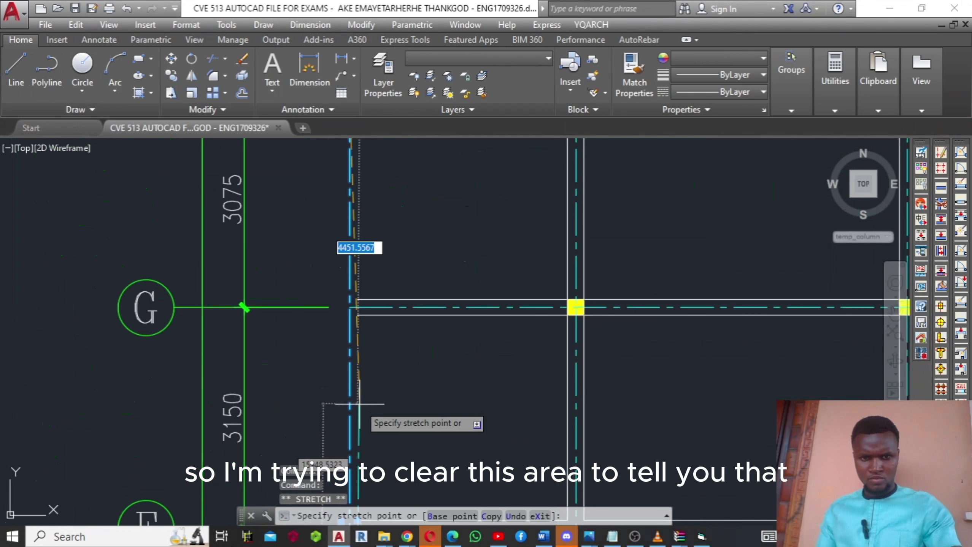
{"action": "mouse_move", "coordinate": [351, 403]}
{"action": "middle_mouse_down"}
{"action": "mouse_move", "coordinate": [348, 255]}
{"action": "mouse_move", "coordinate": [358, 240]}
{"action": "middle_mouse_up"}
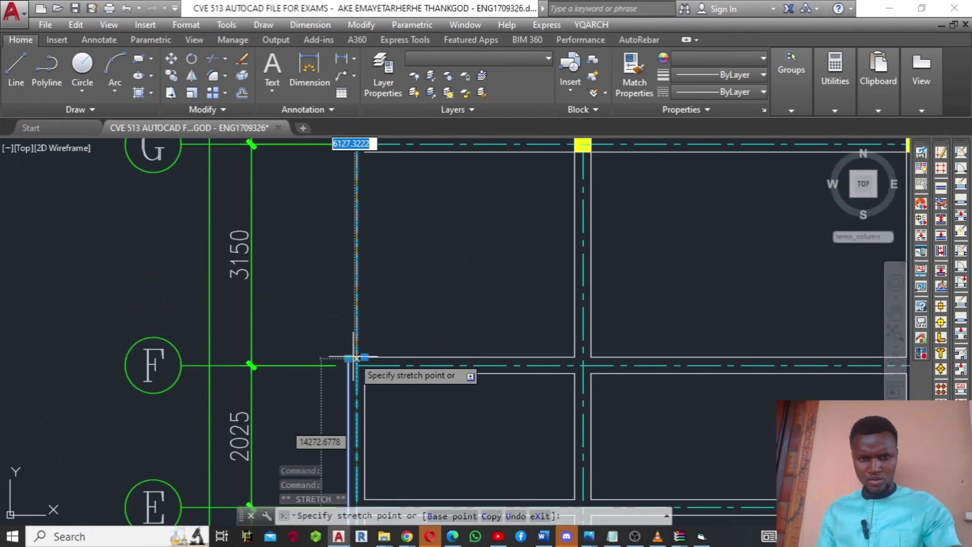
{"action": "scroll", "coordinate": [356, 351], "scroll_direction": "up", "scroll_amount": 4}
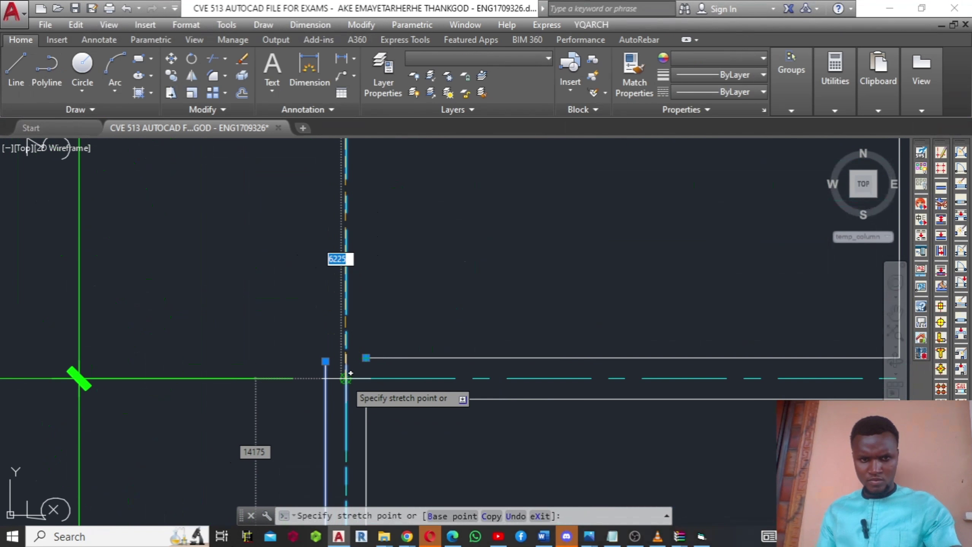
{"action": "left_click", "coordinate": [346, 379]}
- Try to stretch the end of the upper wall face at axis F to the outer wall line on axis 1, then clear the selection
{"action": "mouse_move", "coordinate": [362, 298]}
{"action": "middle_mouse_down"}
{"action": "mouse_move", "coordinate": [375, 304]}
{"action": "mouse_move", "coordinate": [390, 380]}
{"action": "mouse_move", "coordinate": [372, 404]}
{"action": "middle_mouse_up"}
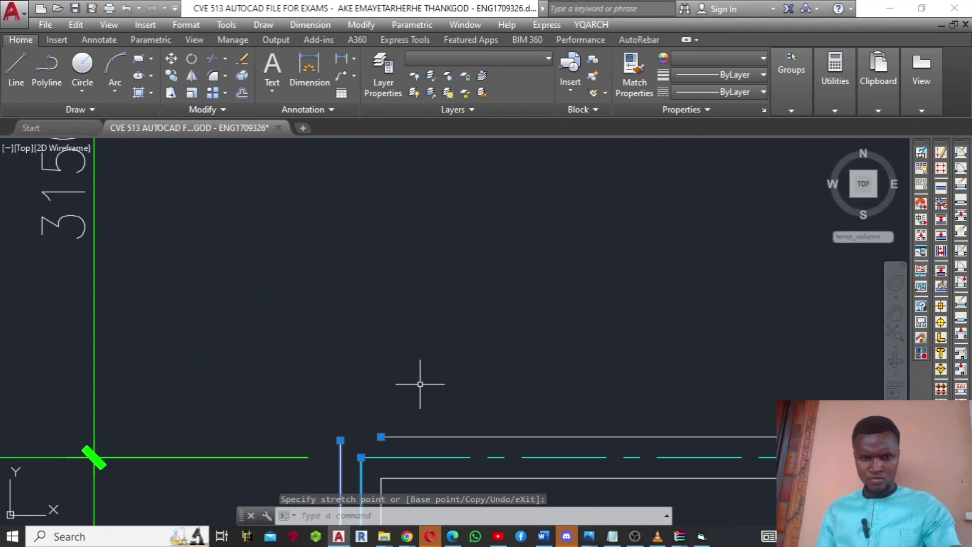
{"action": "middle_click_drag", "start_coordinate": [419, 384], "coordinate": [407, 308]}
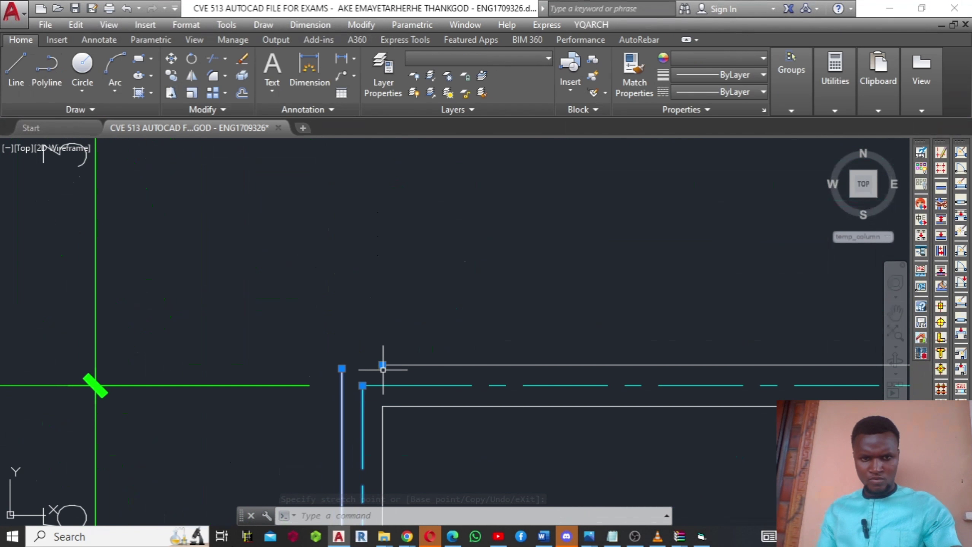
{"action": "left_click", "coordinate": [382, 365]}
{"action": "left_click", "coordinate": [383, 365]}
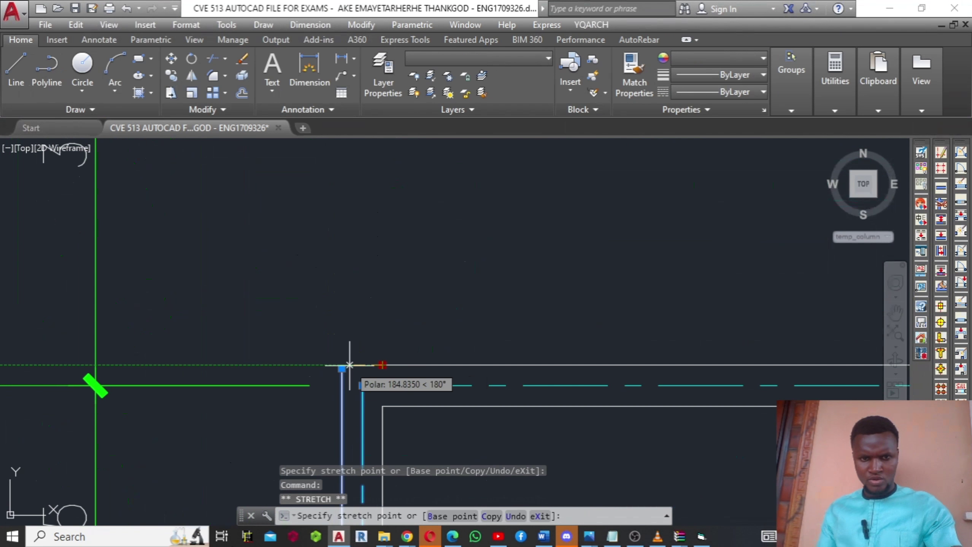
{"action": "key", "text": "Escape"}
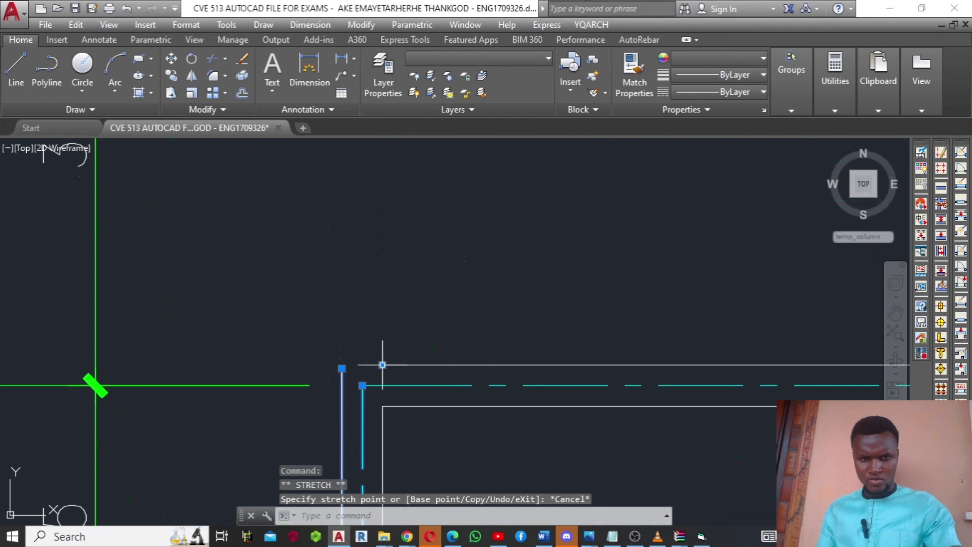
{"action": "left_click", "coordinate": [382, 365]}
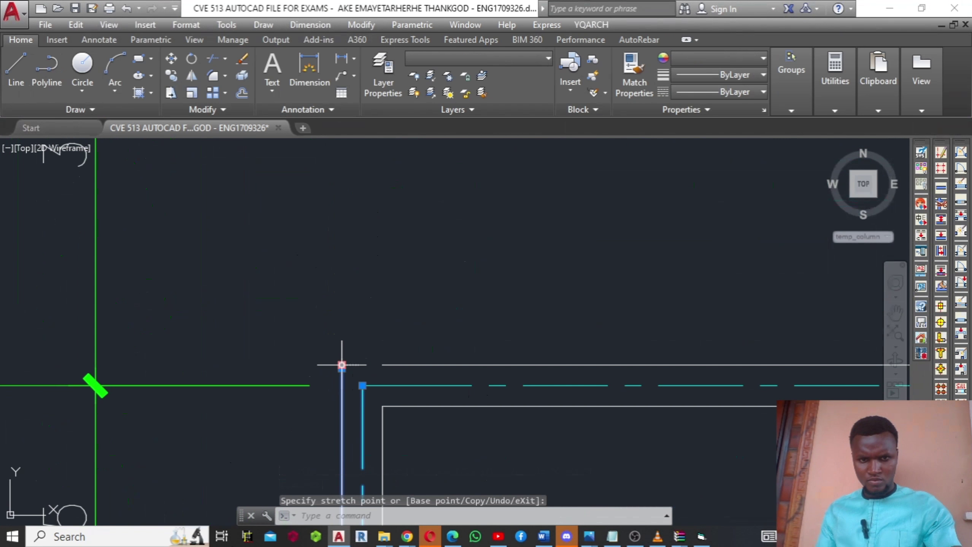
{"action": "key", "text": "Escape"}
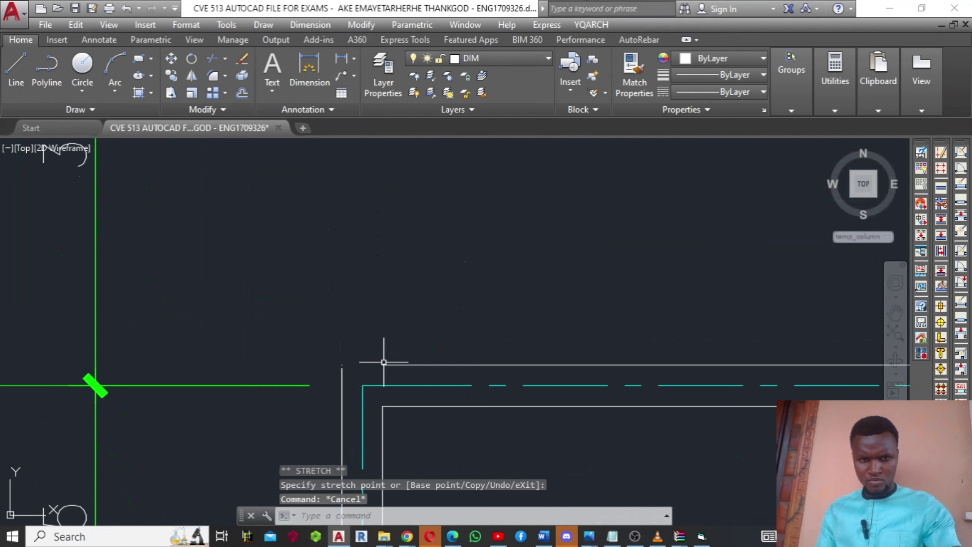
- Select the upper wall line along axis F and the outer wall line along axis 1
{"action": "left_click", "coordinate": [385, 364]}
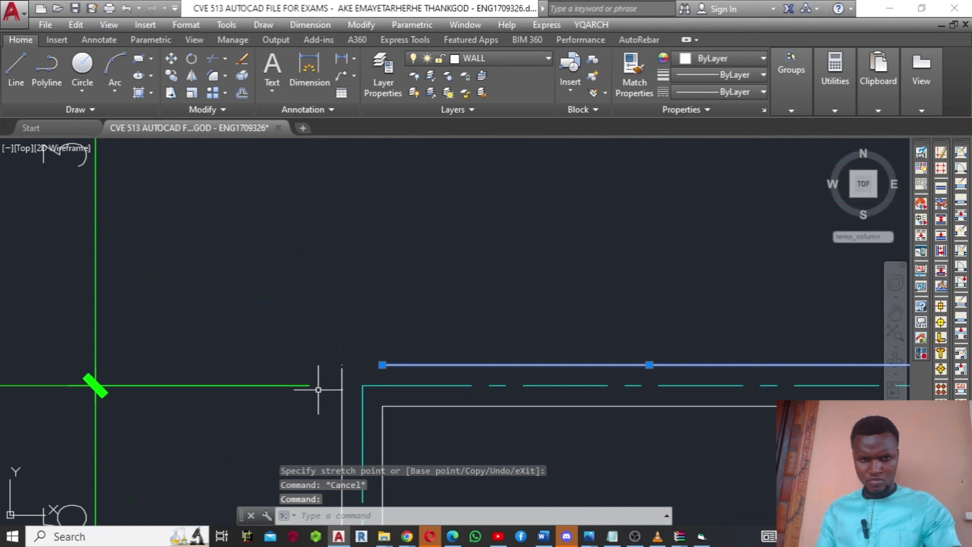
{"action": "left_click", "coordinate": [342, 396]}
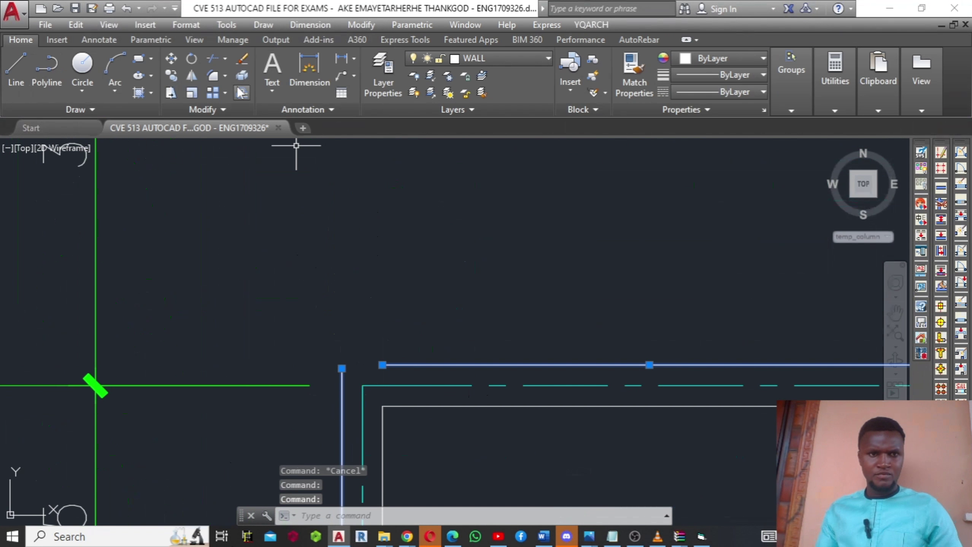